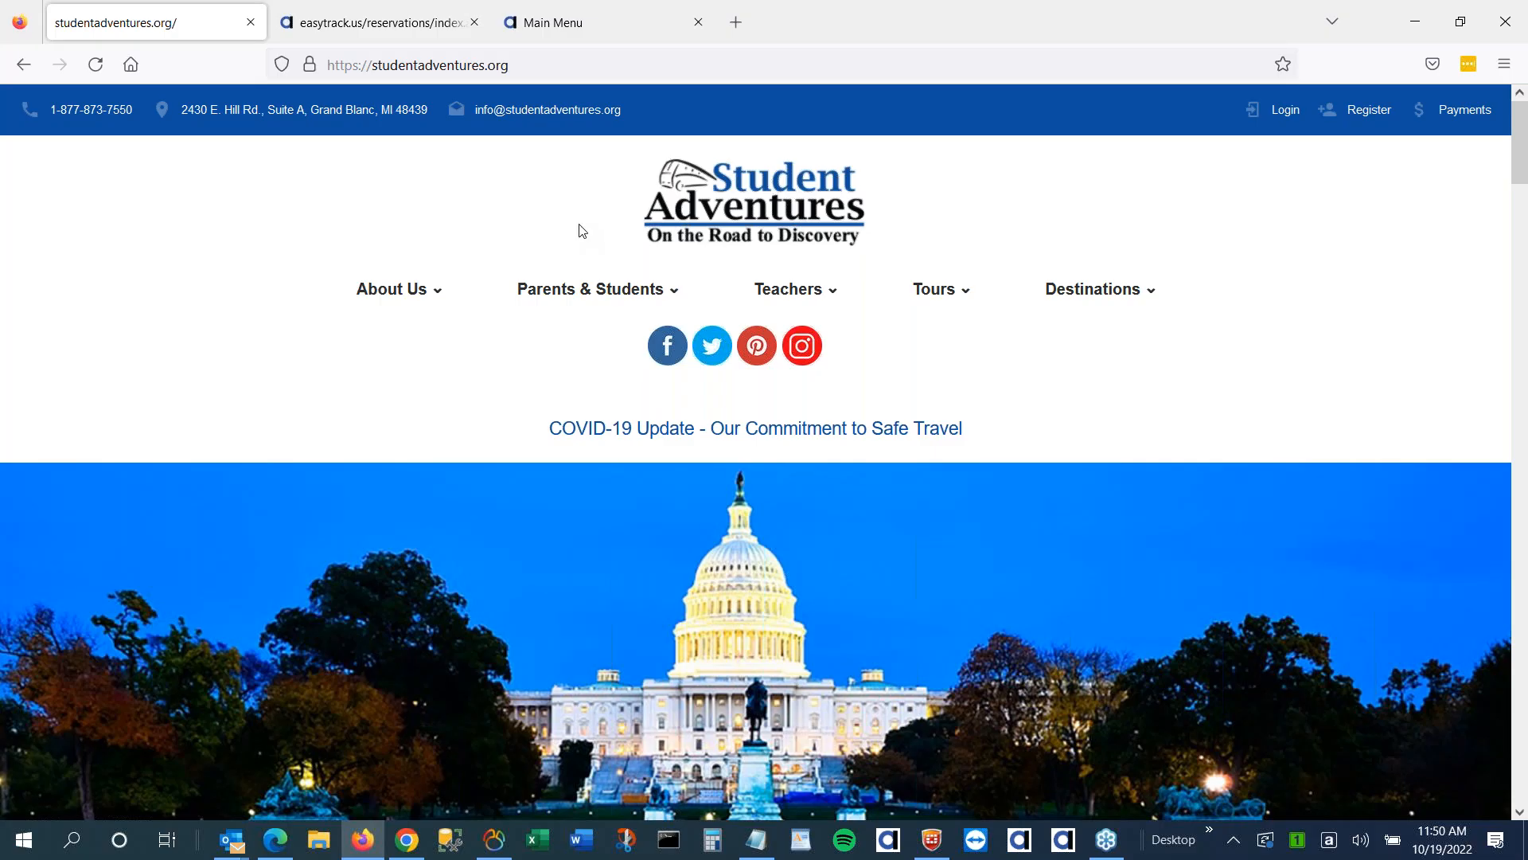
Switch to the EasyTrack main menu and look at the action mail in My Tasks
mouse_move(615, 317)
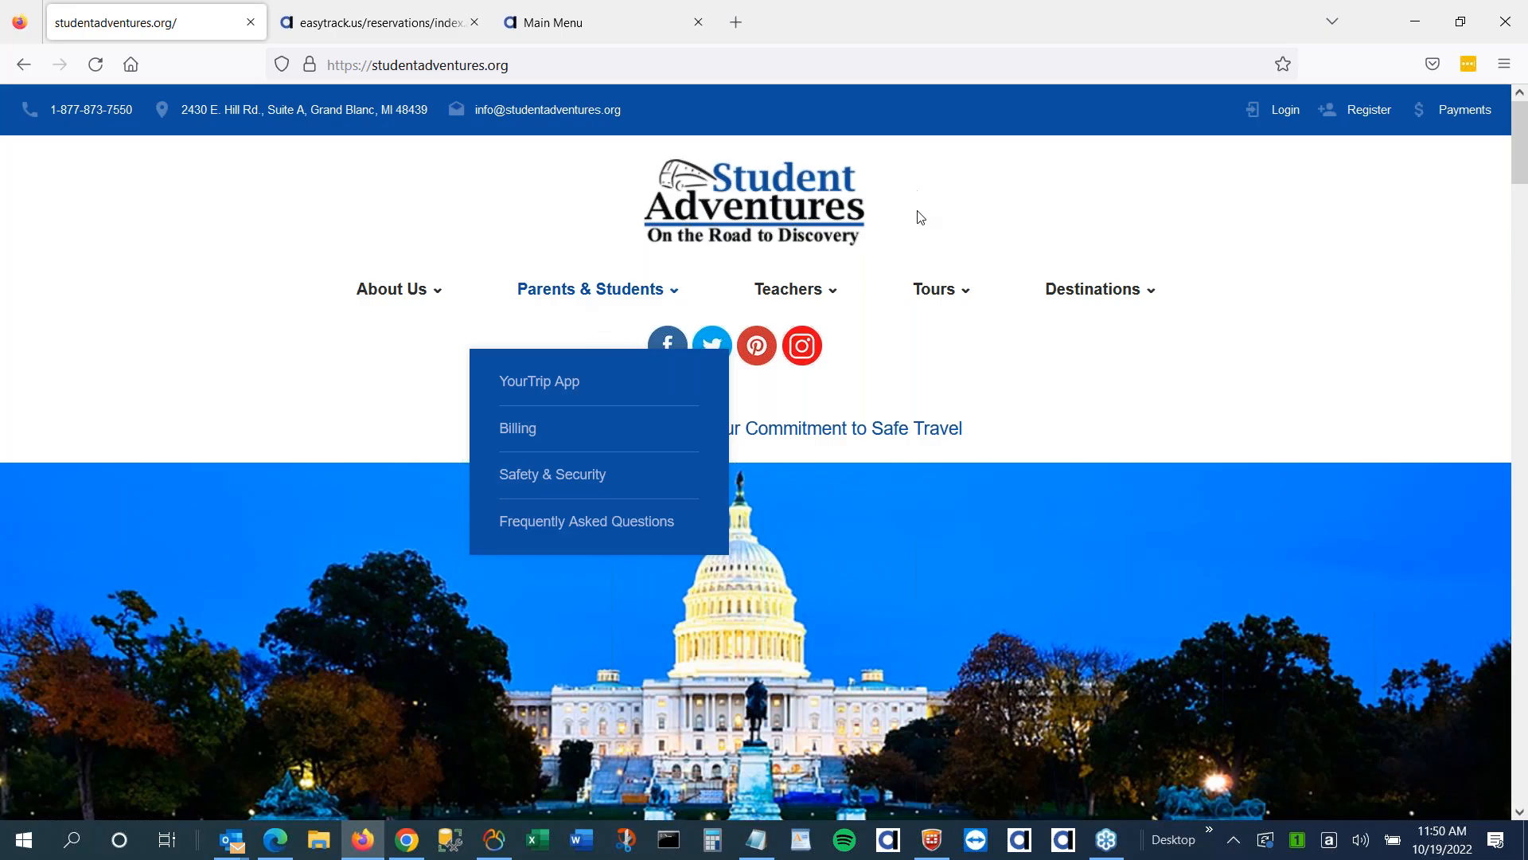
mouse_move(923, 332)
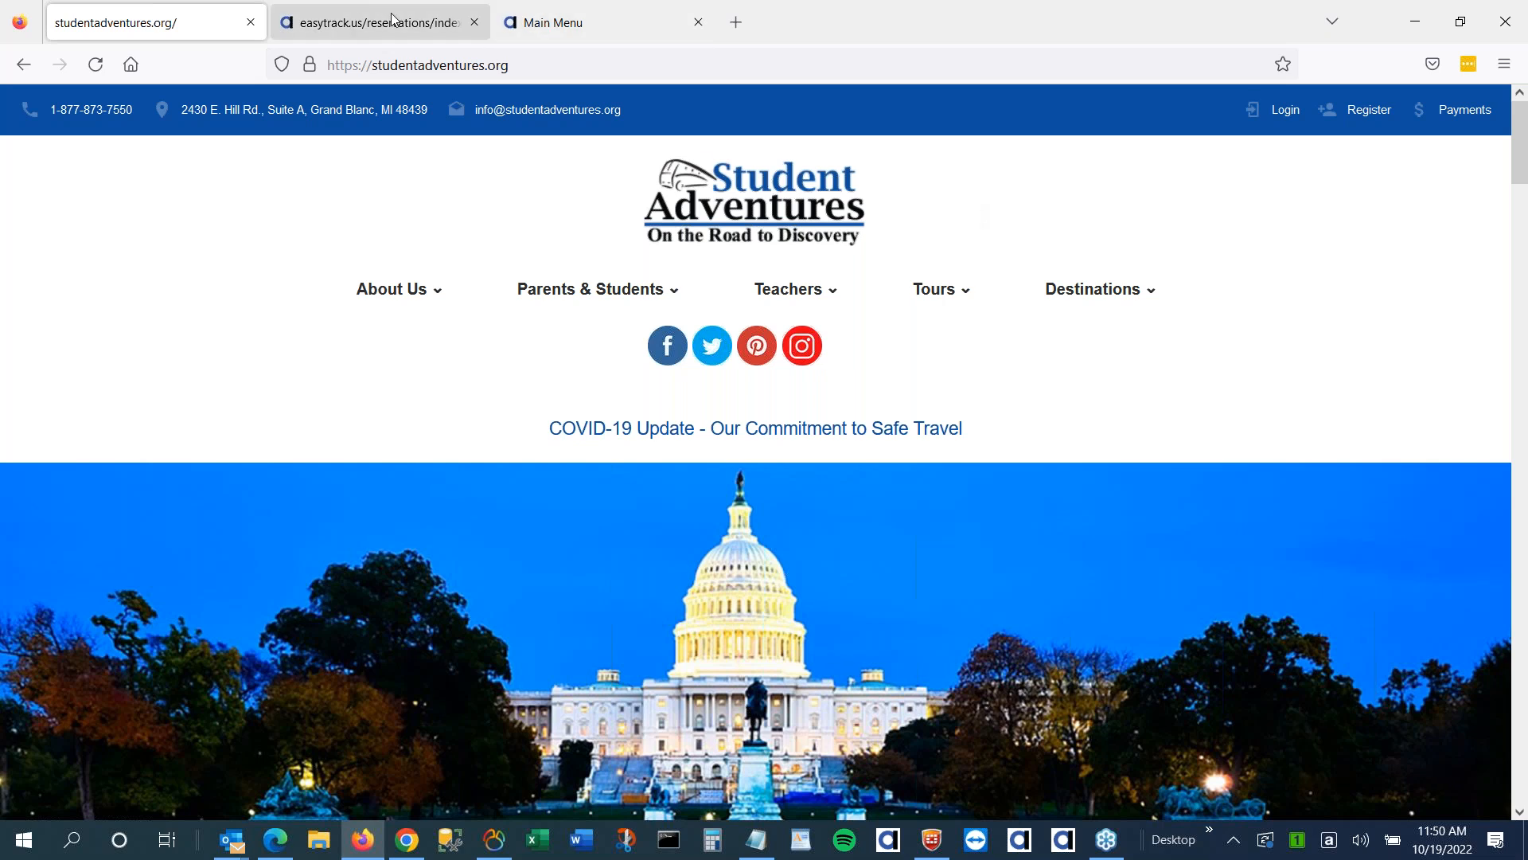
left_click(623, 30)
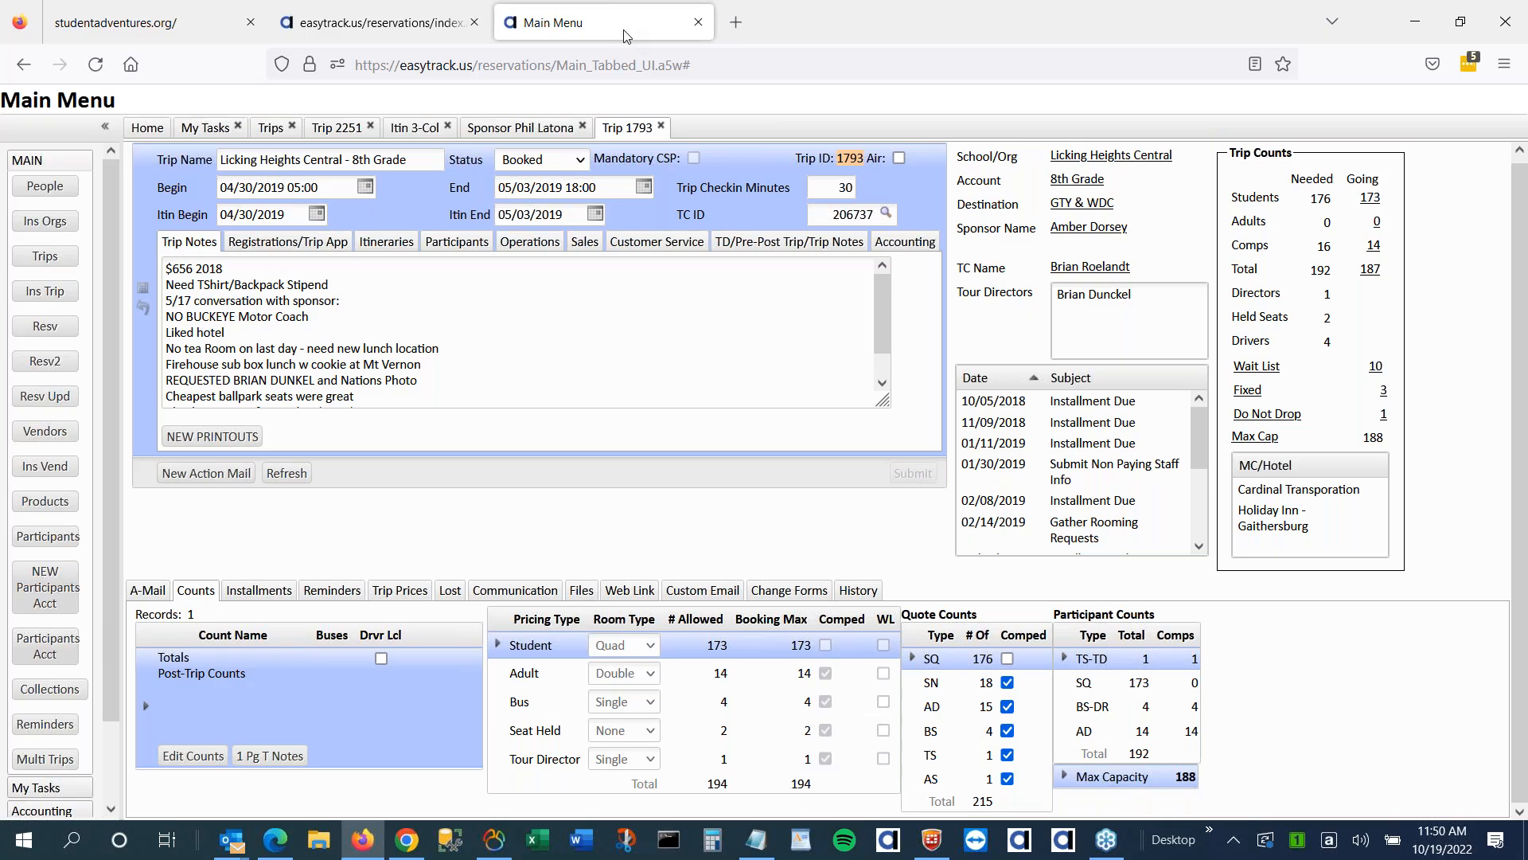
left_click(147, 127)
left_click(205, 128)
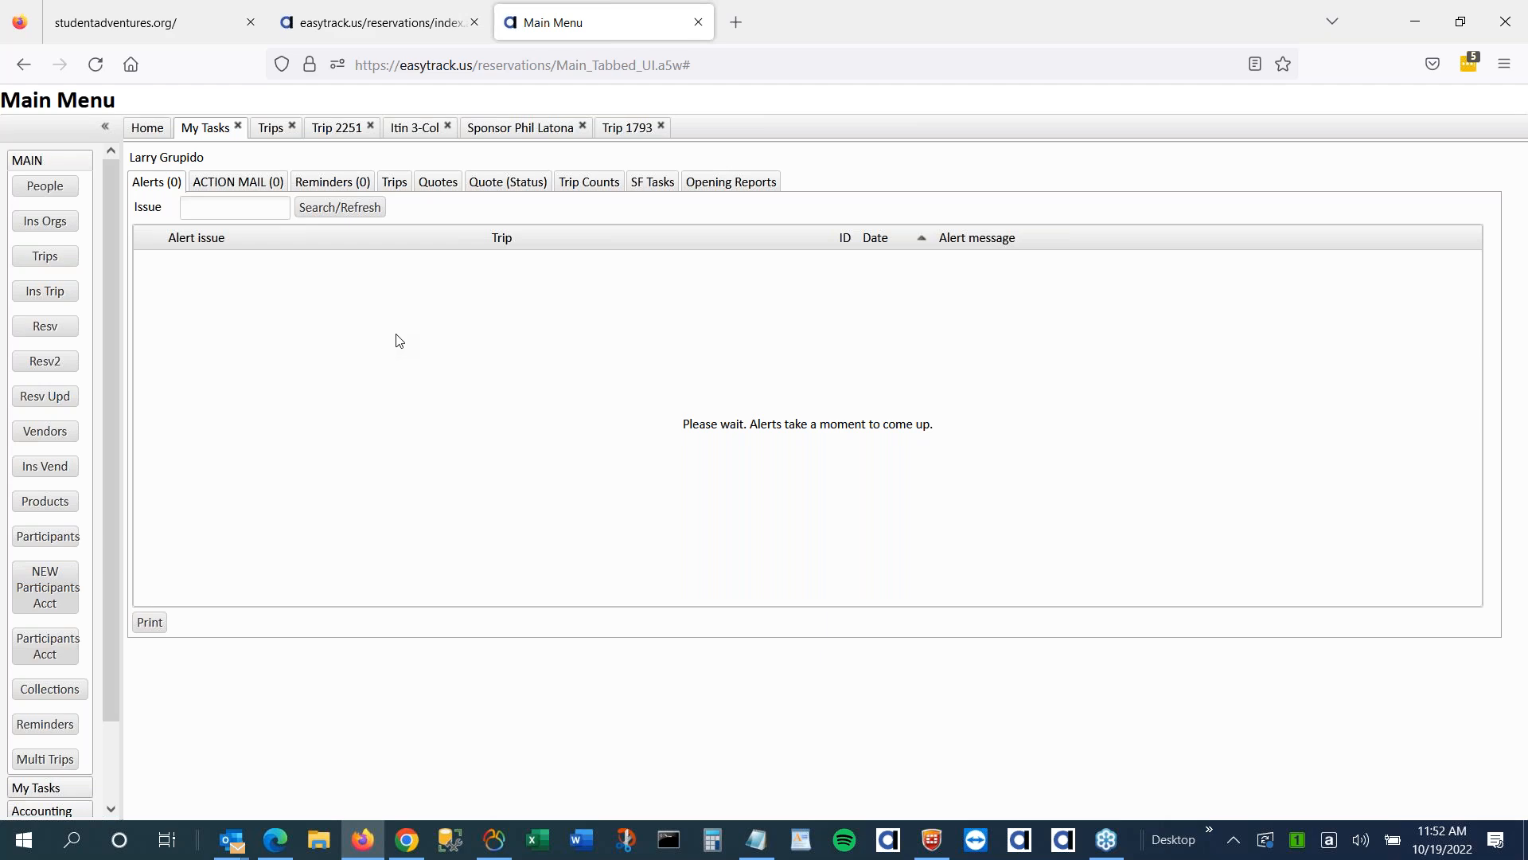
left_click(247, 185)
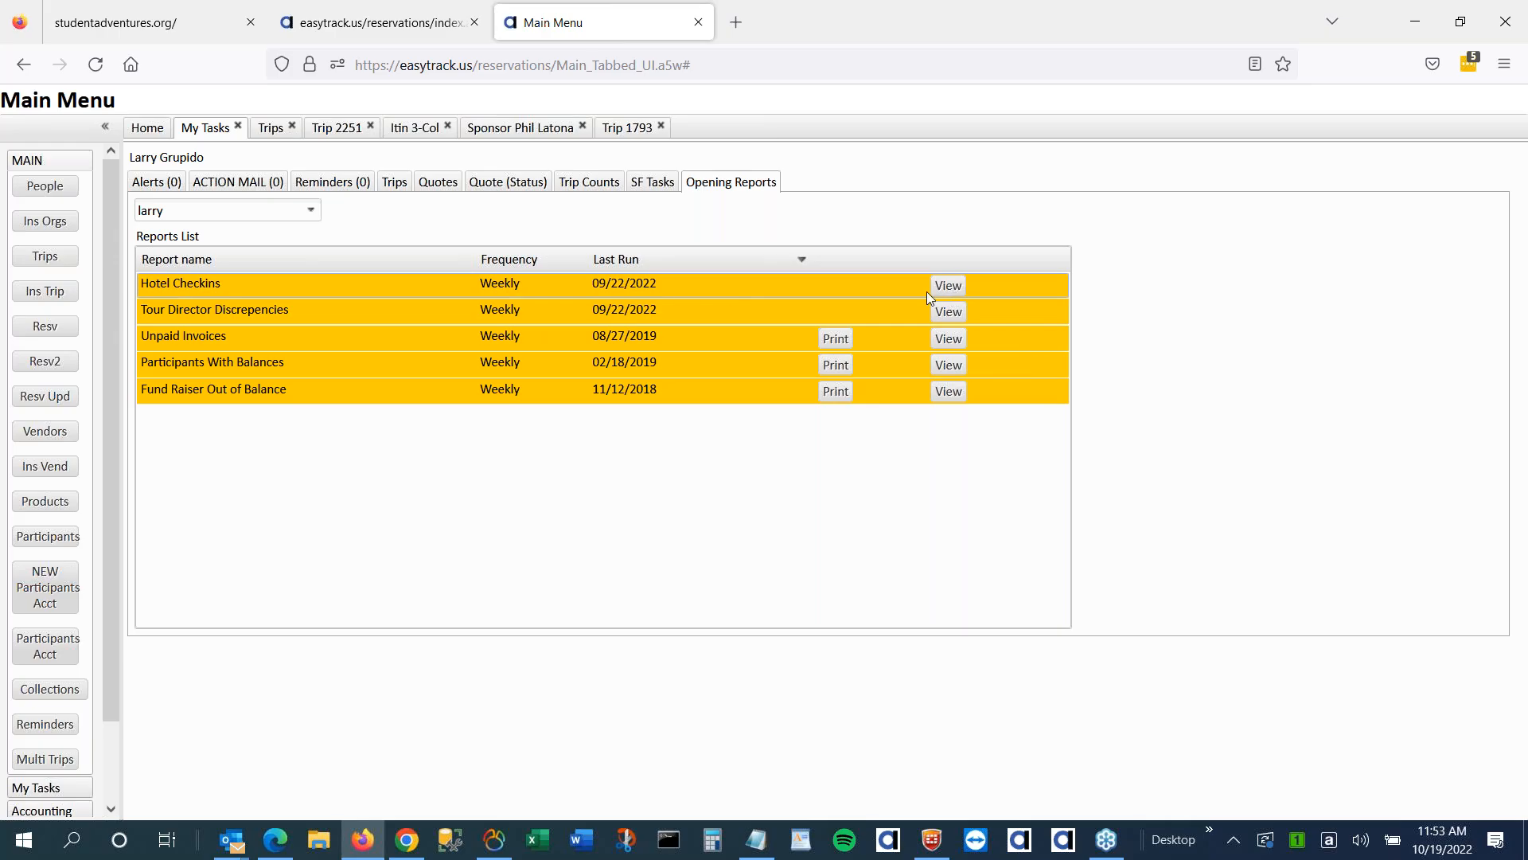
View the Hotel Checkins report from the opening reports and close it
left_click(948, 286)
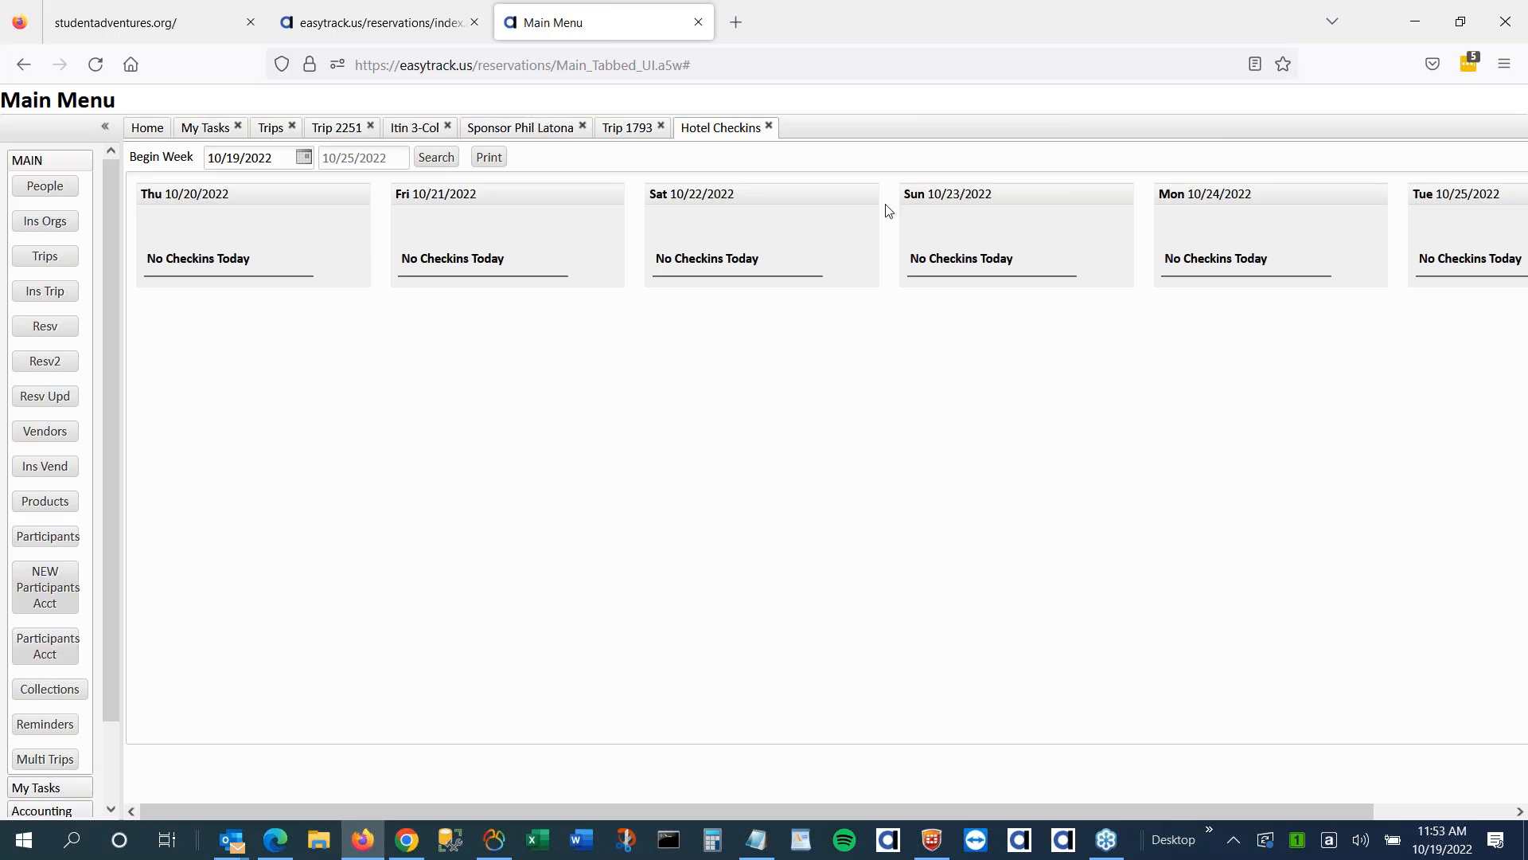
left_click(769, 125)
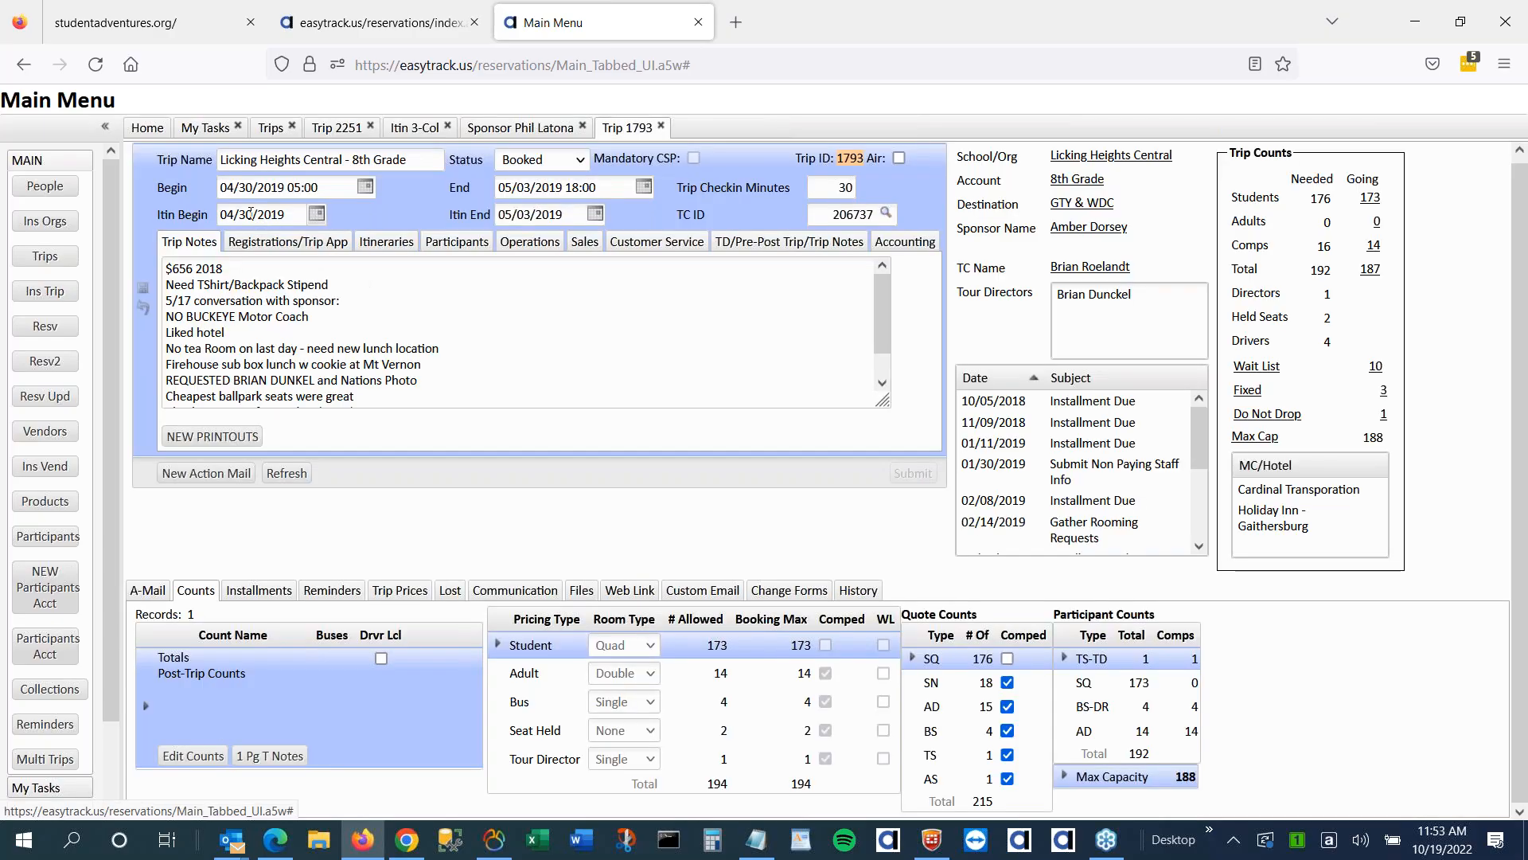
Look over the trip search list and display the trip notes of trip 2251
left_click(271, 128)
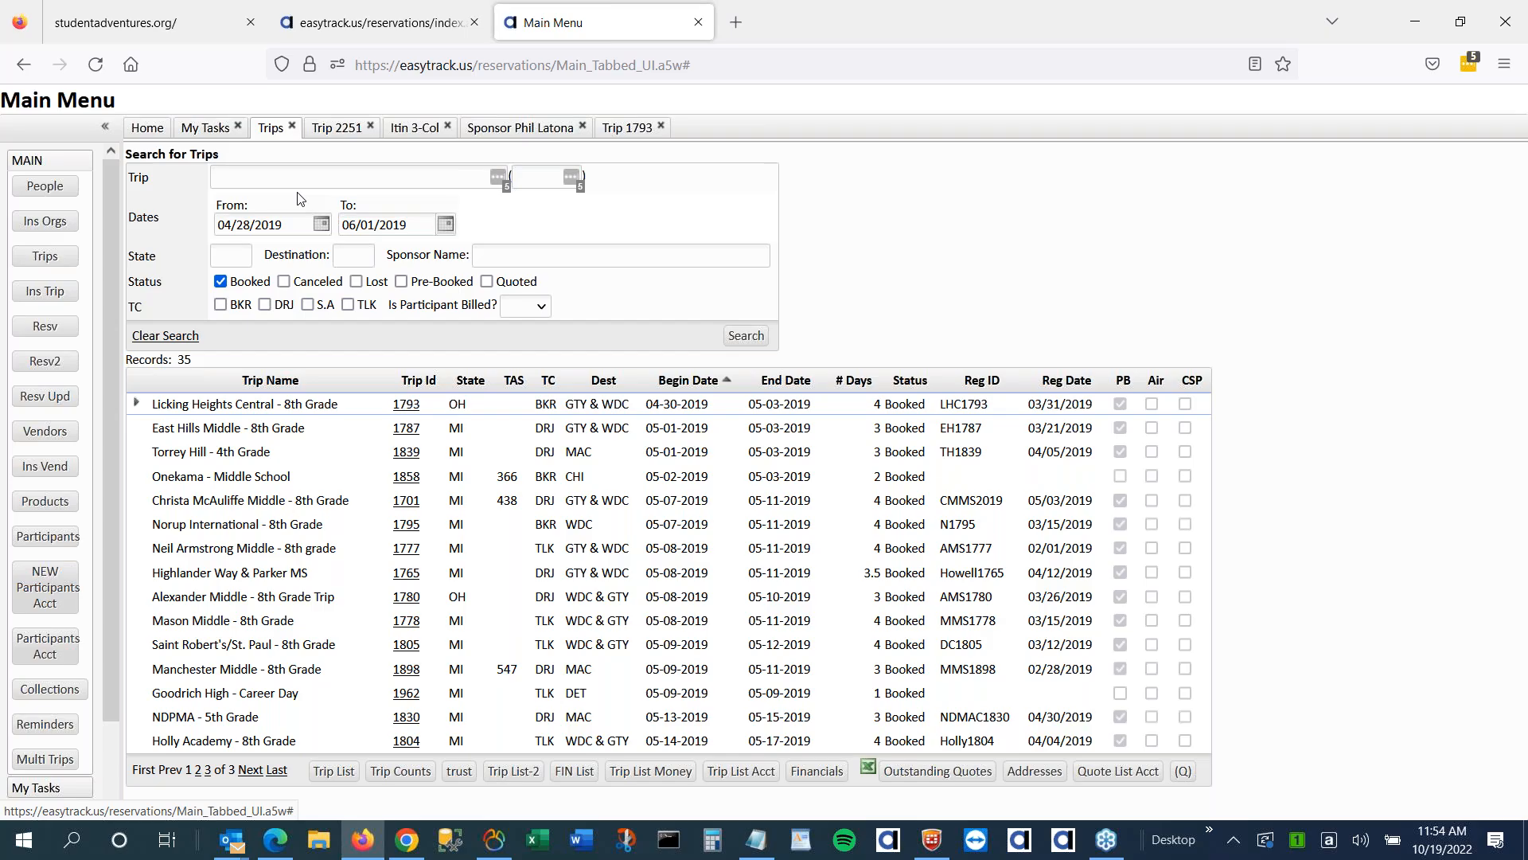
left_click(337, 127)
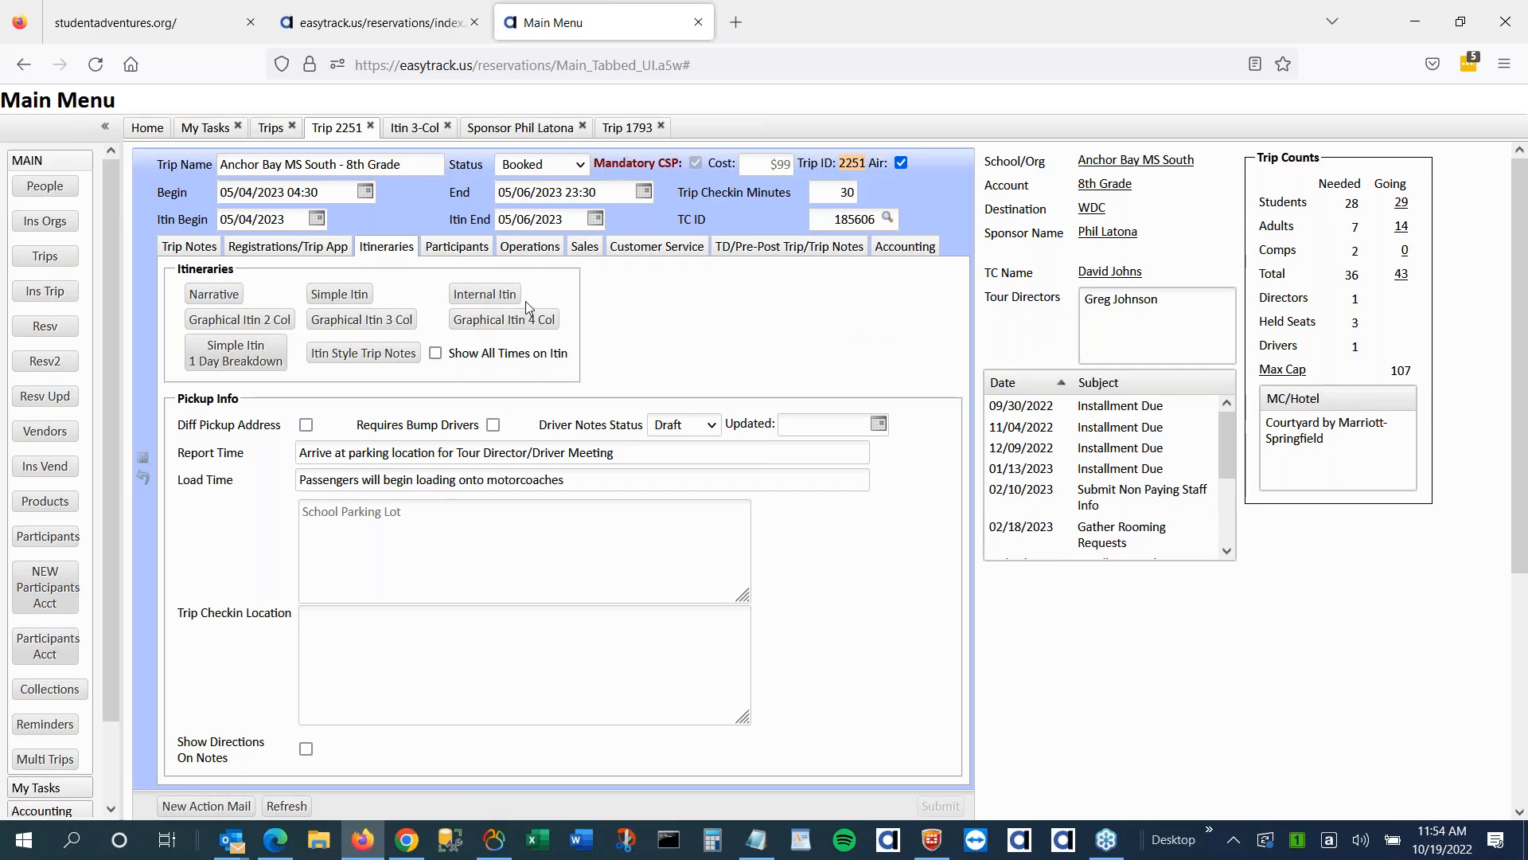
left_click(183, 250)
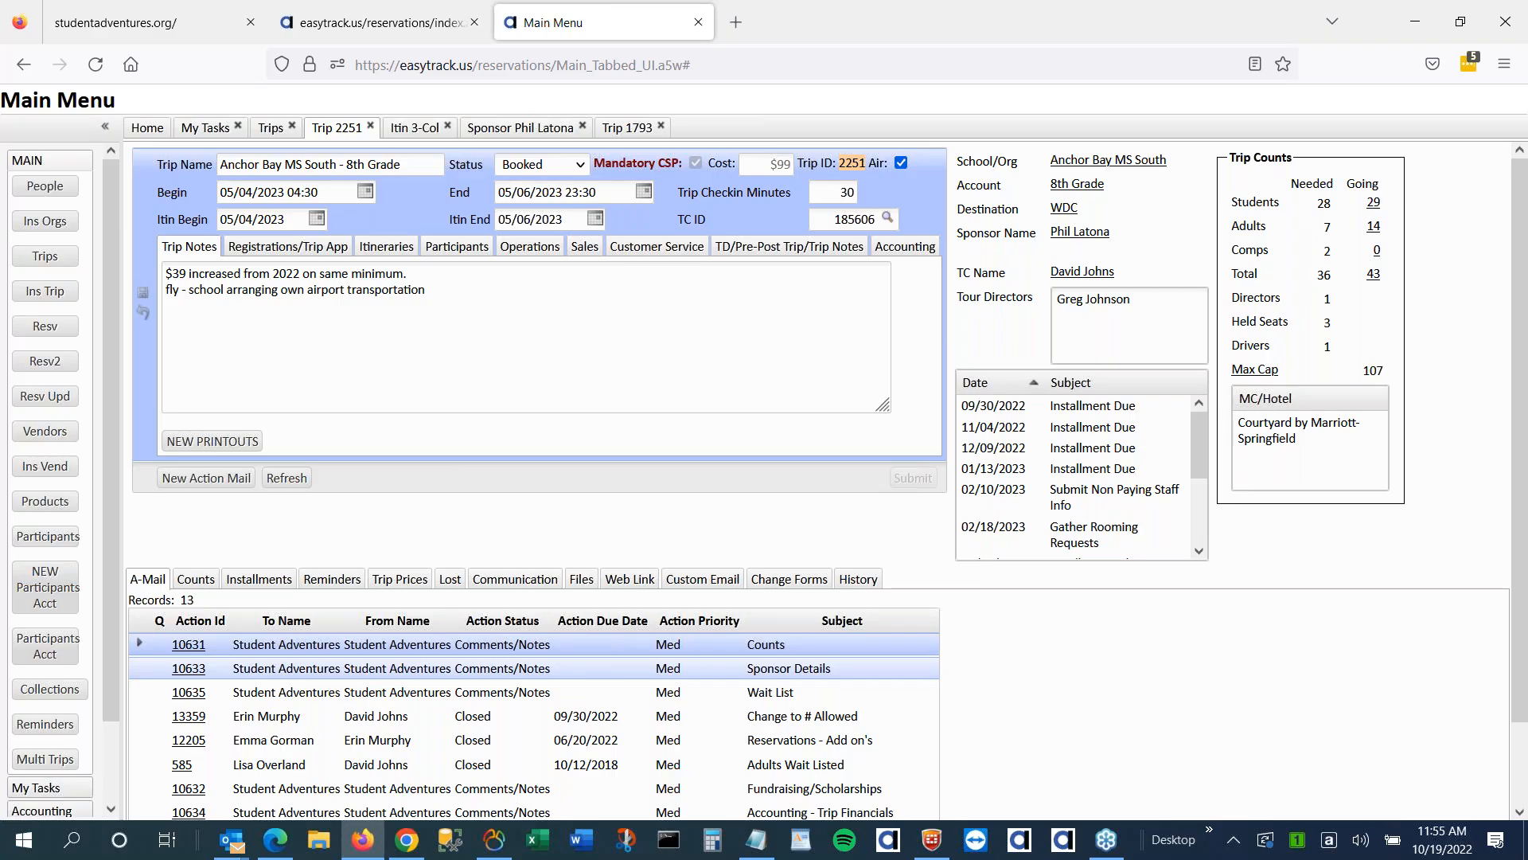
Review trip 2251's action mail list and display its counts
scroll(477, 668, "down", 1)
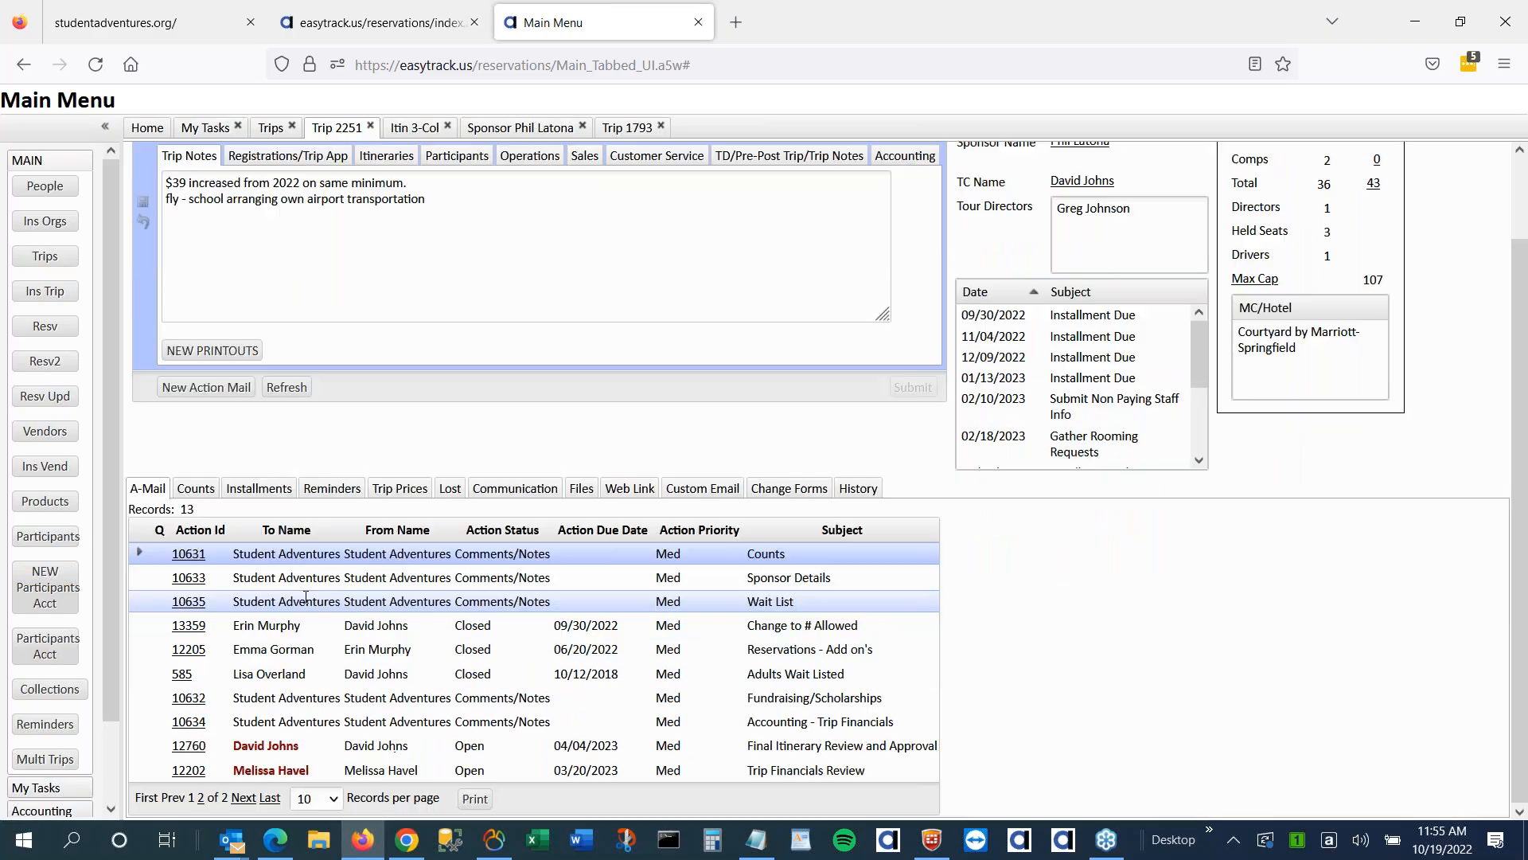
left_click(195, 482)
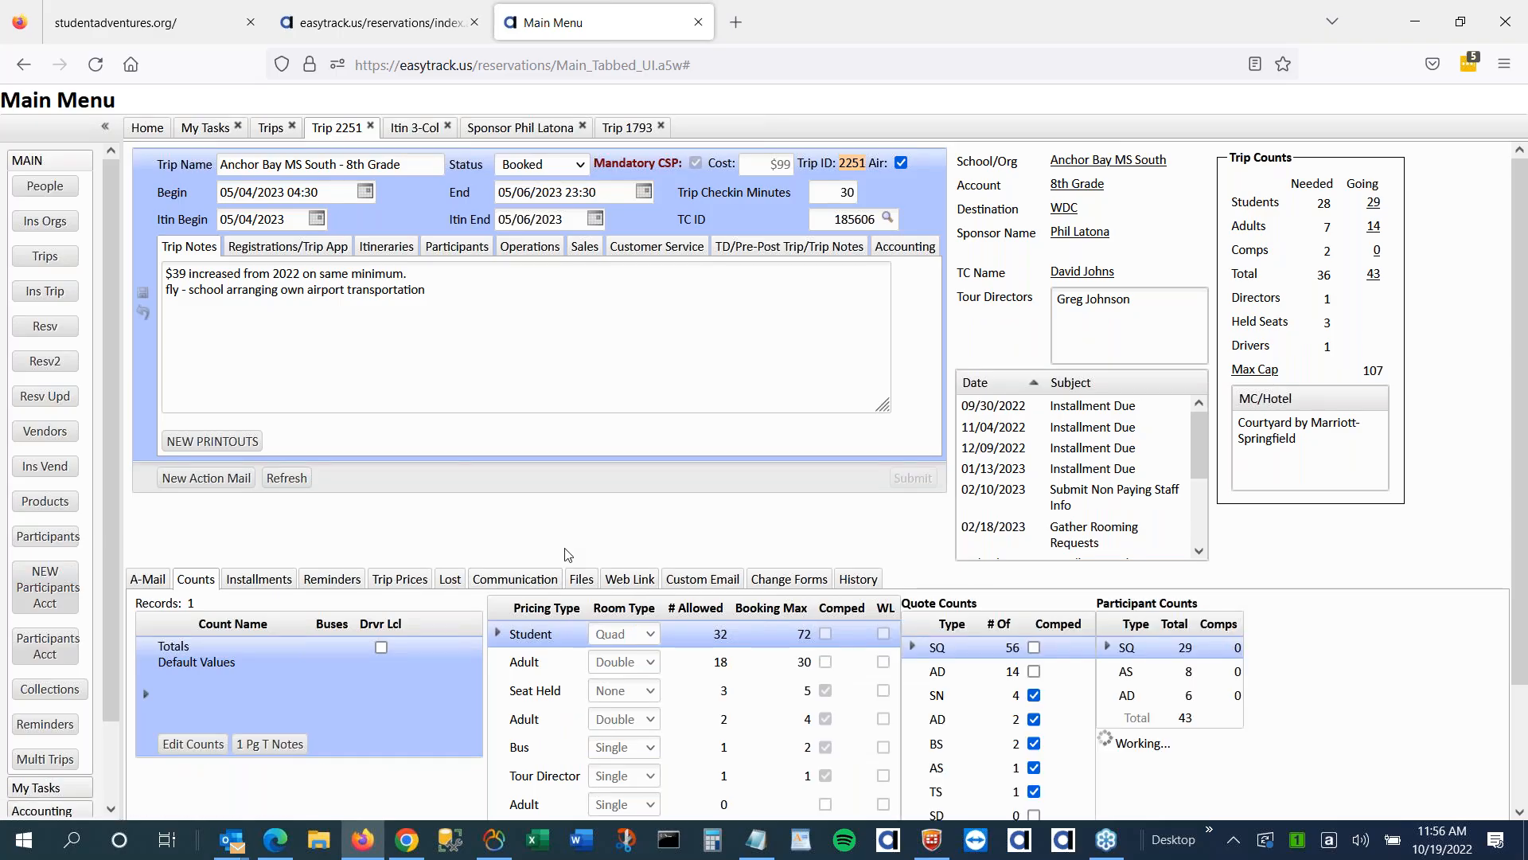
scroll(1202, 678, "down", 2)
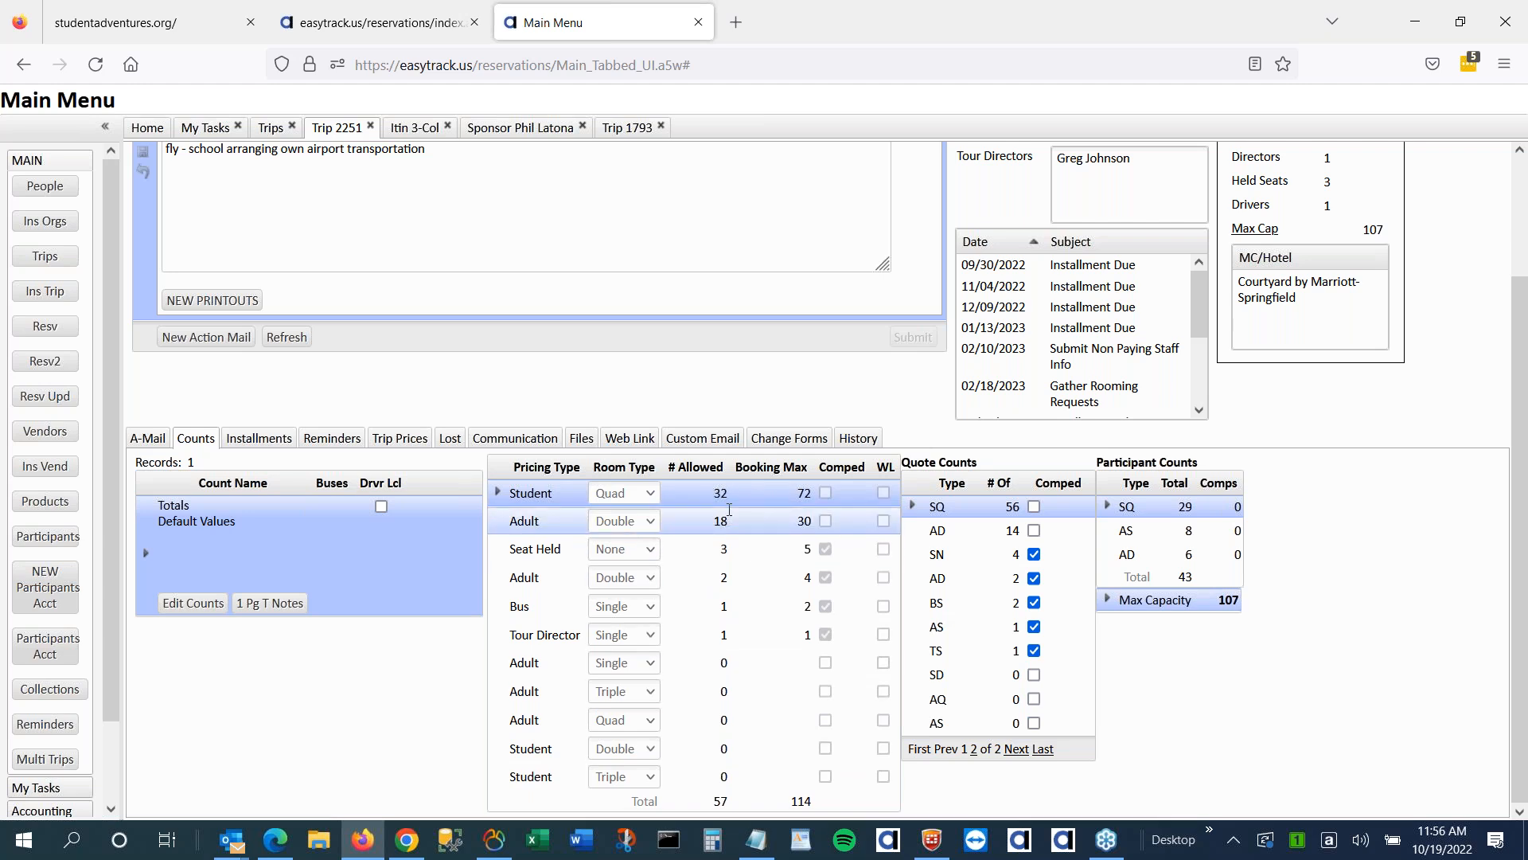
Examine the allowed and booking maximum numbers per pricing type against trip 2251's quote, participant and trip counts
left_click(808, 492)
left_click(806, 501)
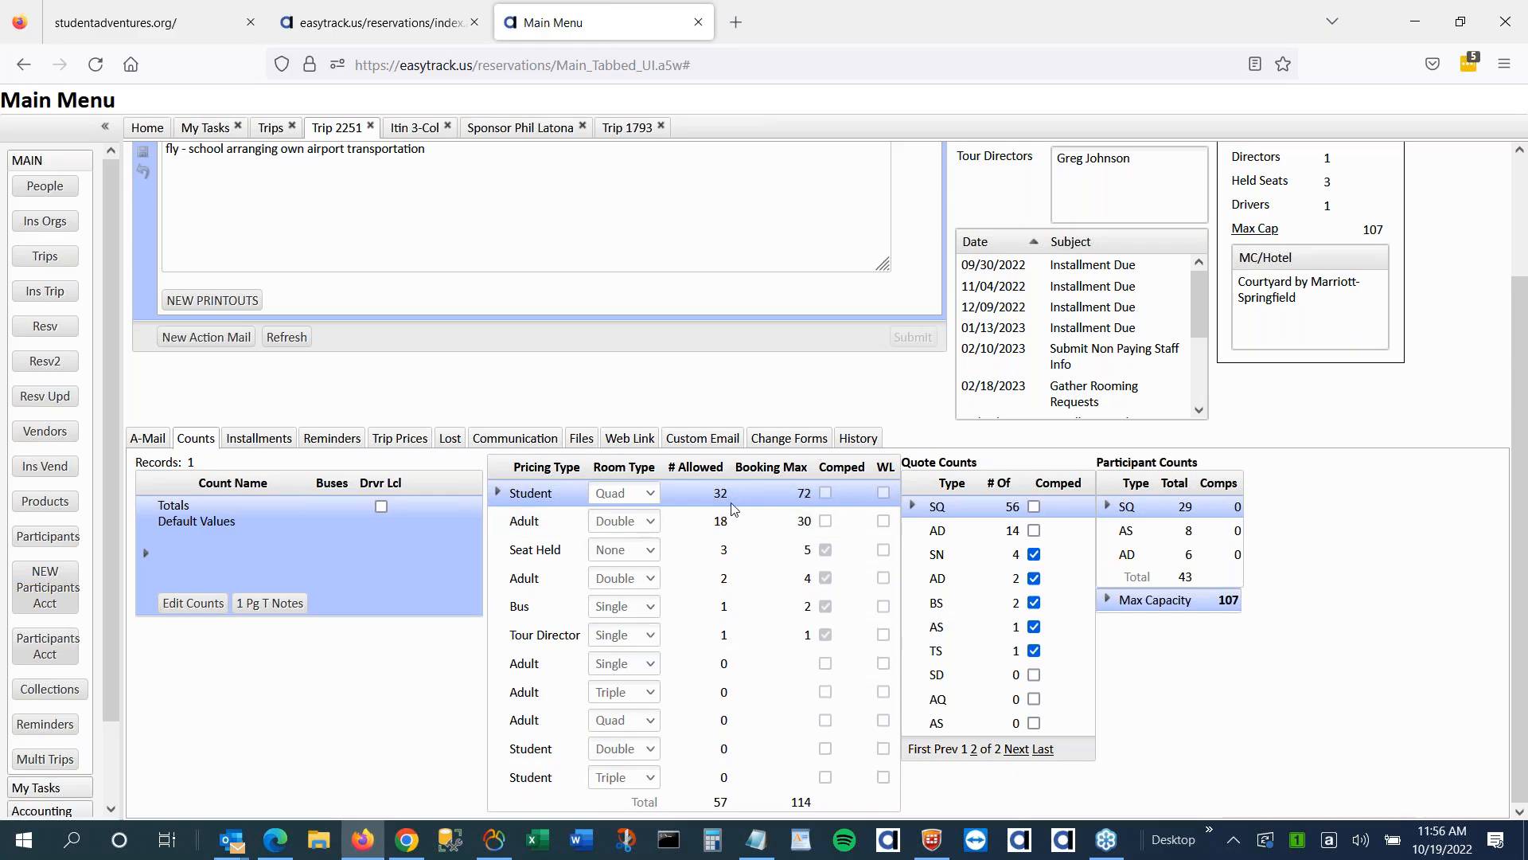
left_click(1011, 506)
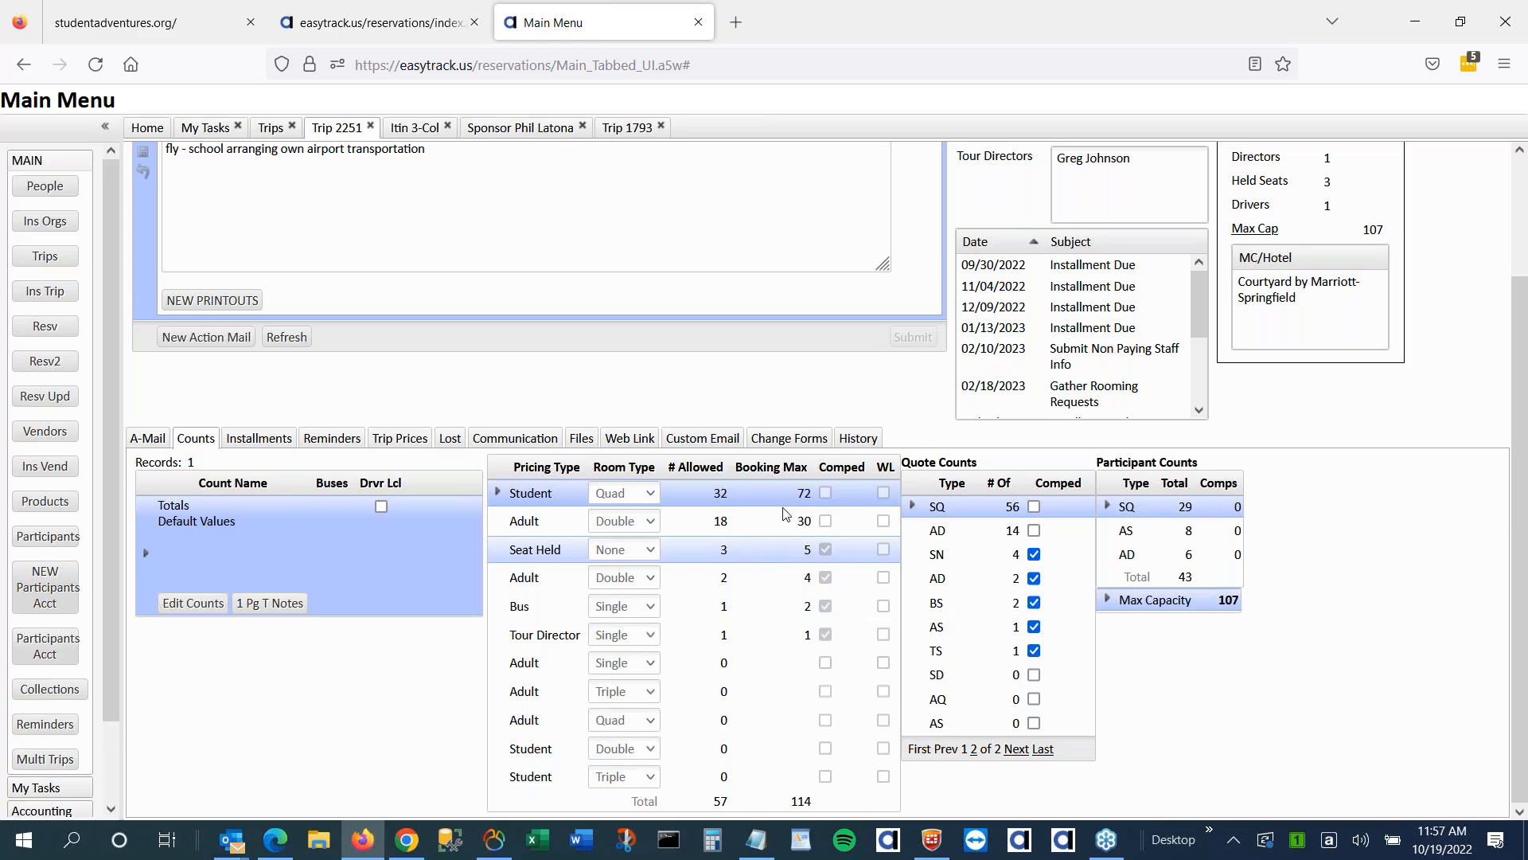
left_click(723, 493)
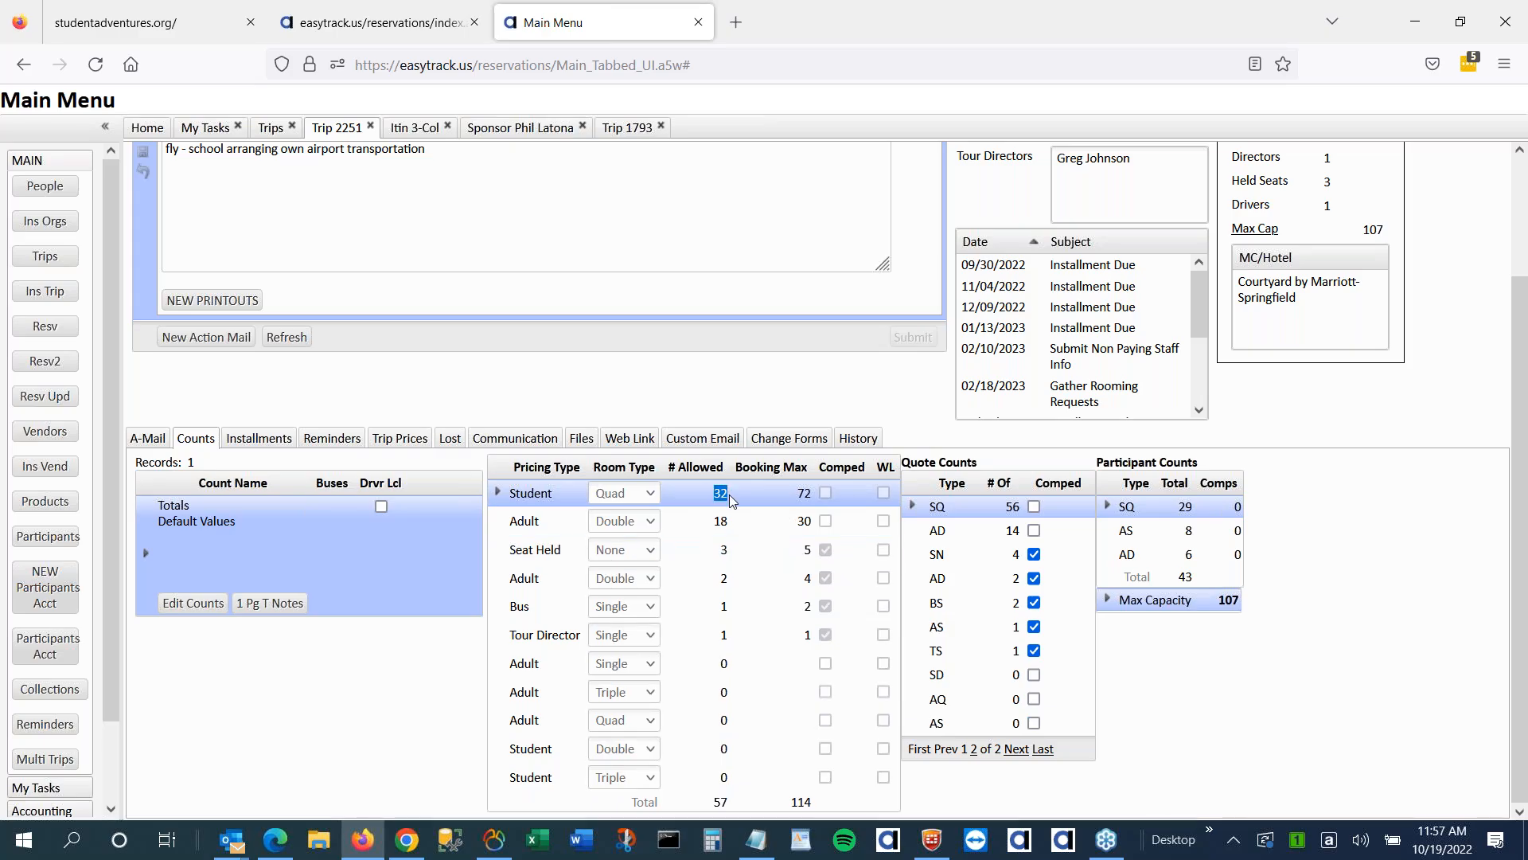
left_click(731, 508)
scroll(903, 414, "up", 1)
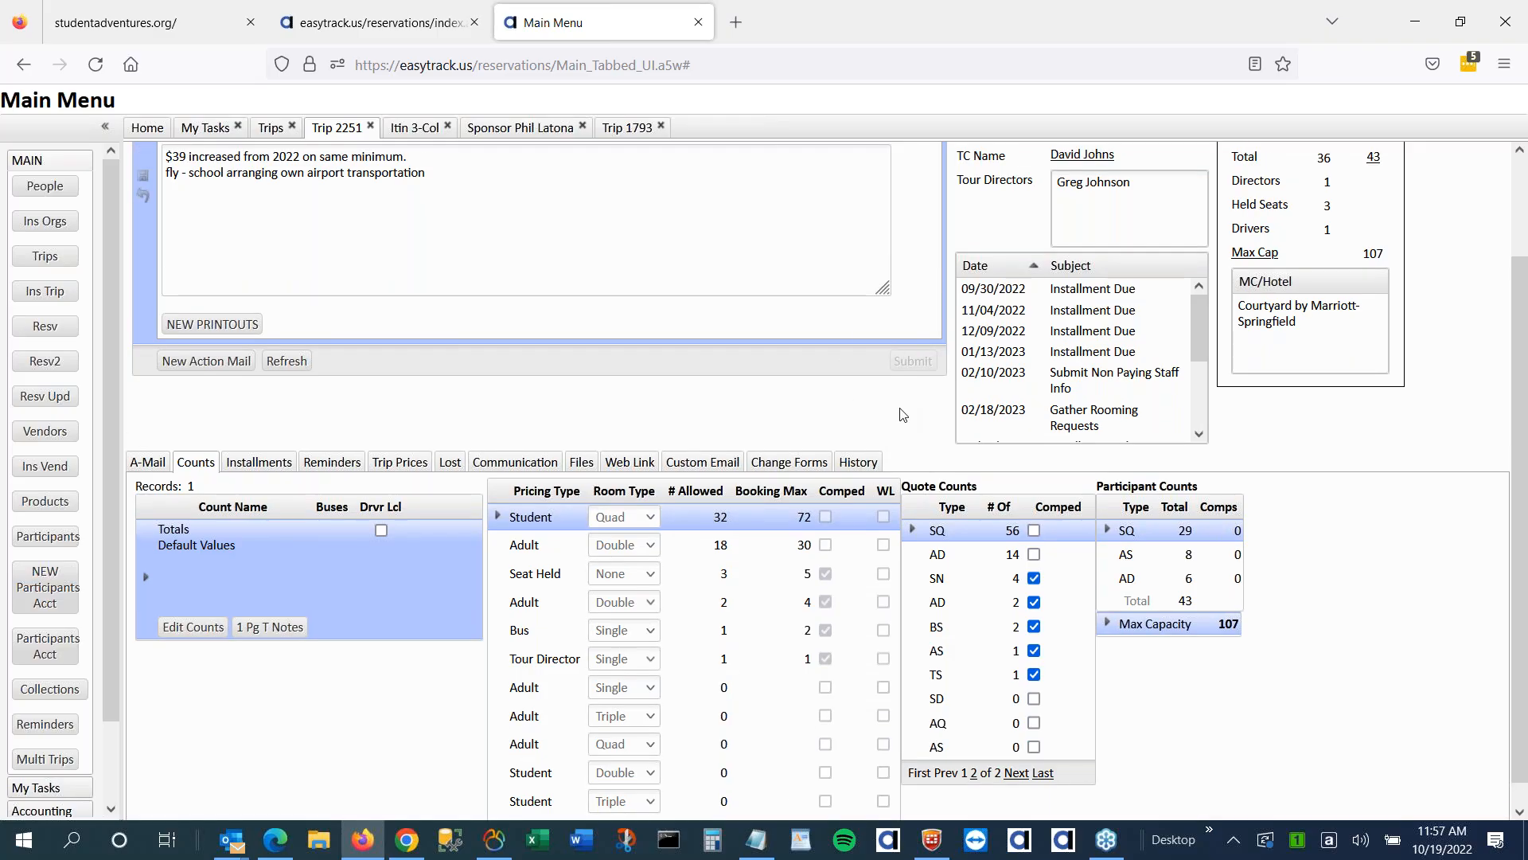
scroll(461, 283, "up", 3)
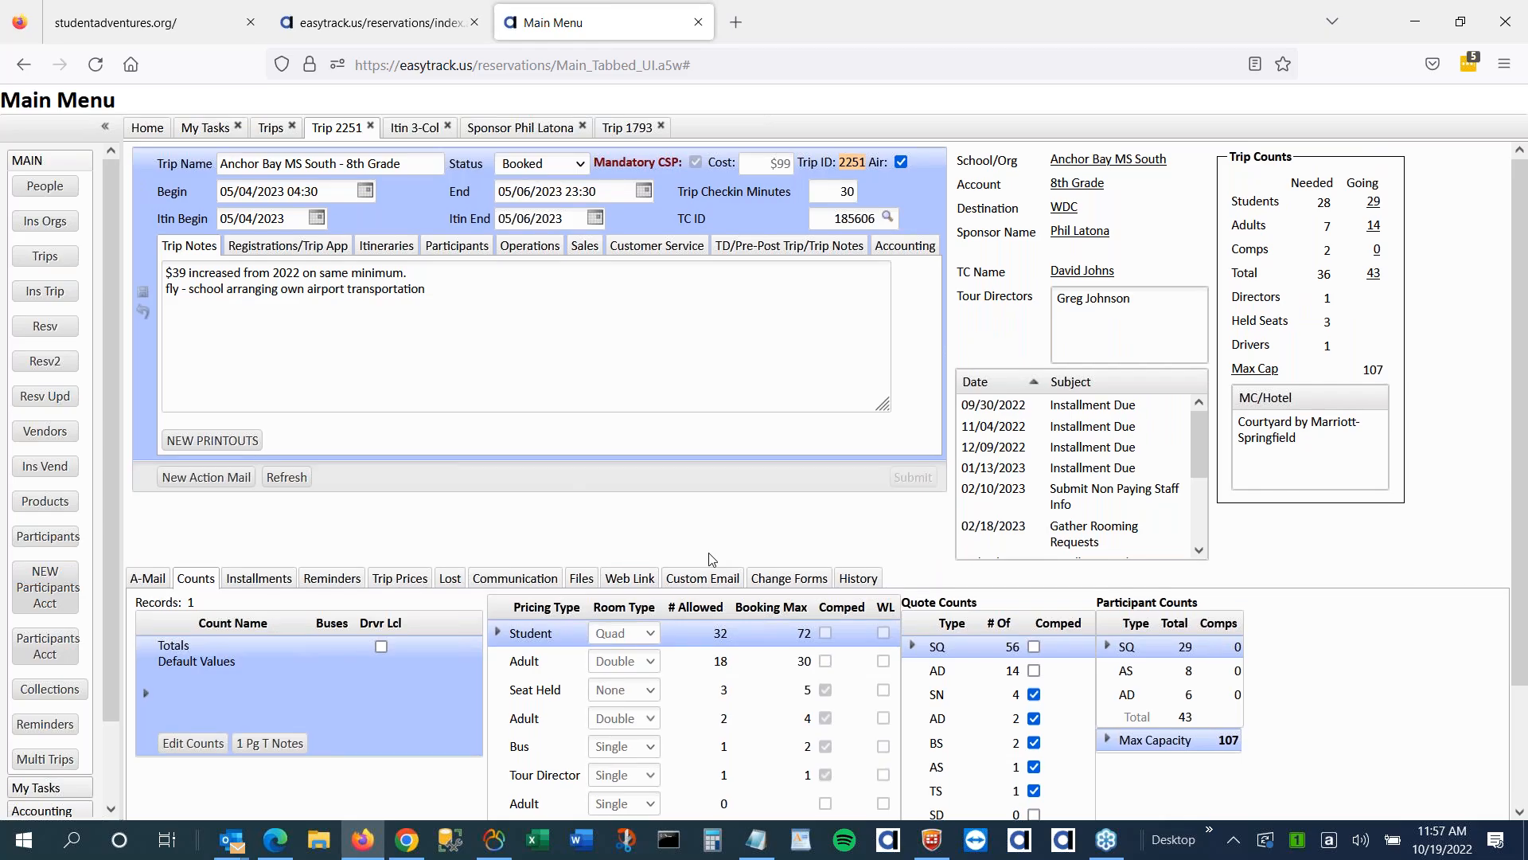
scroll(711, 559, "down", 3)
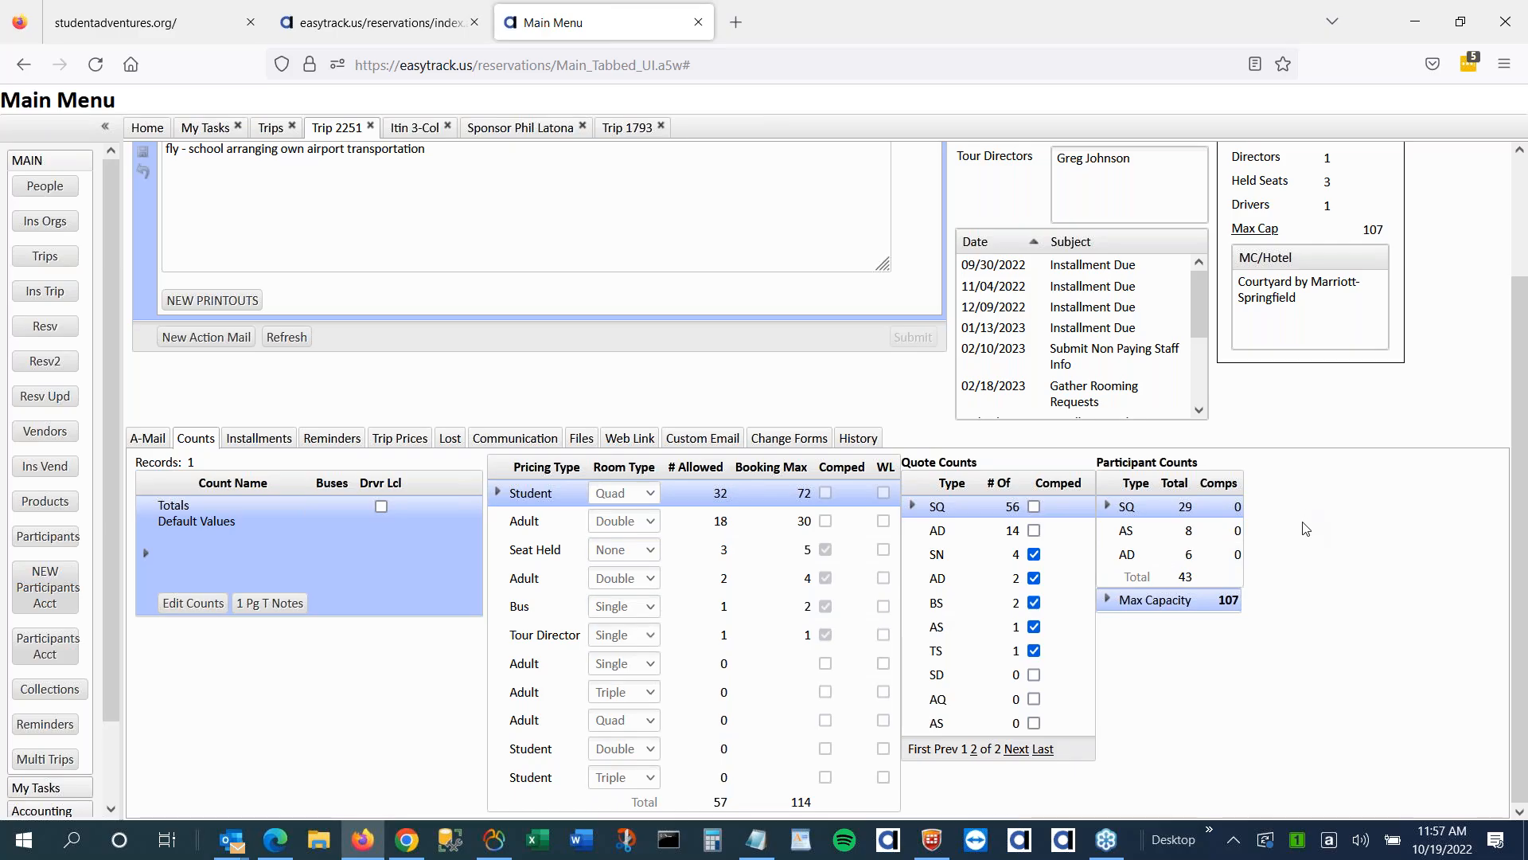
scroll(1305, 529, "up", 1)
scroll(1305, 529, "up", 3)
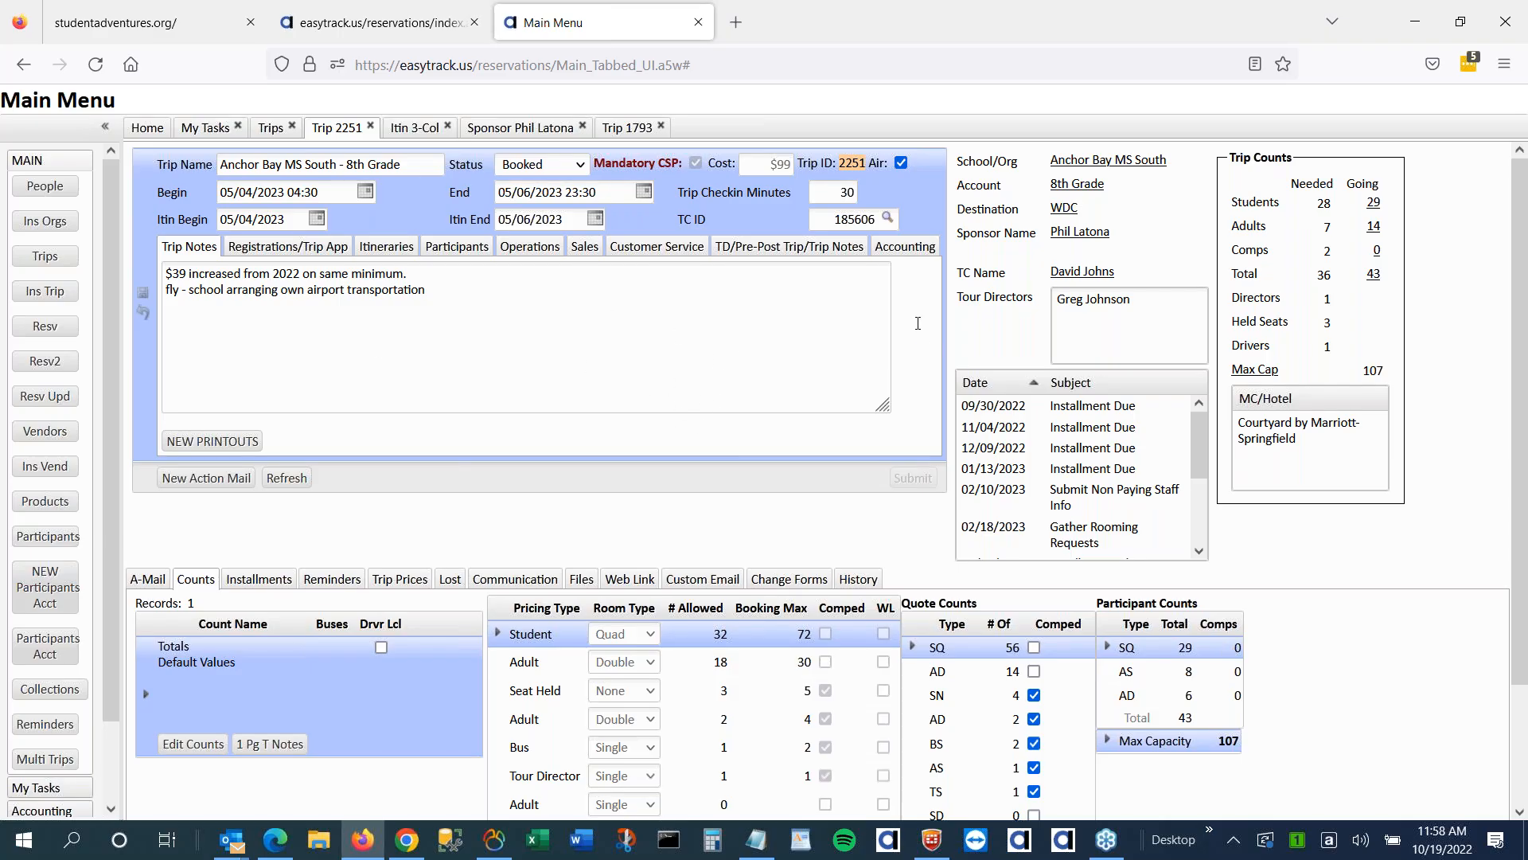
Open the tour director's reservation for trip 2251 and check its begin and end date-times
left_click(1100, 309)
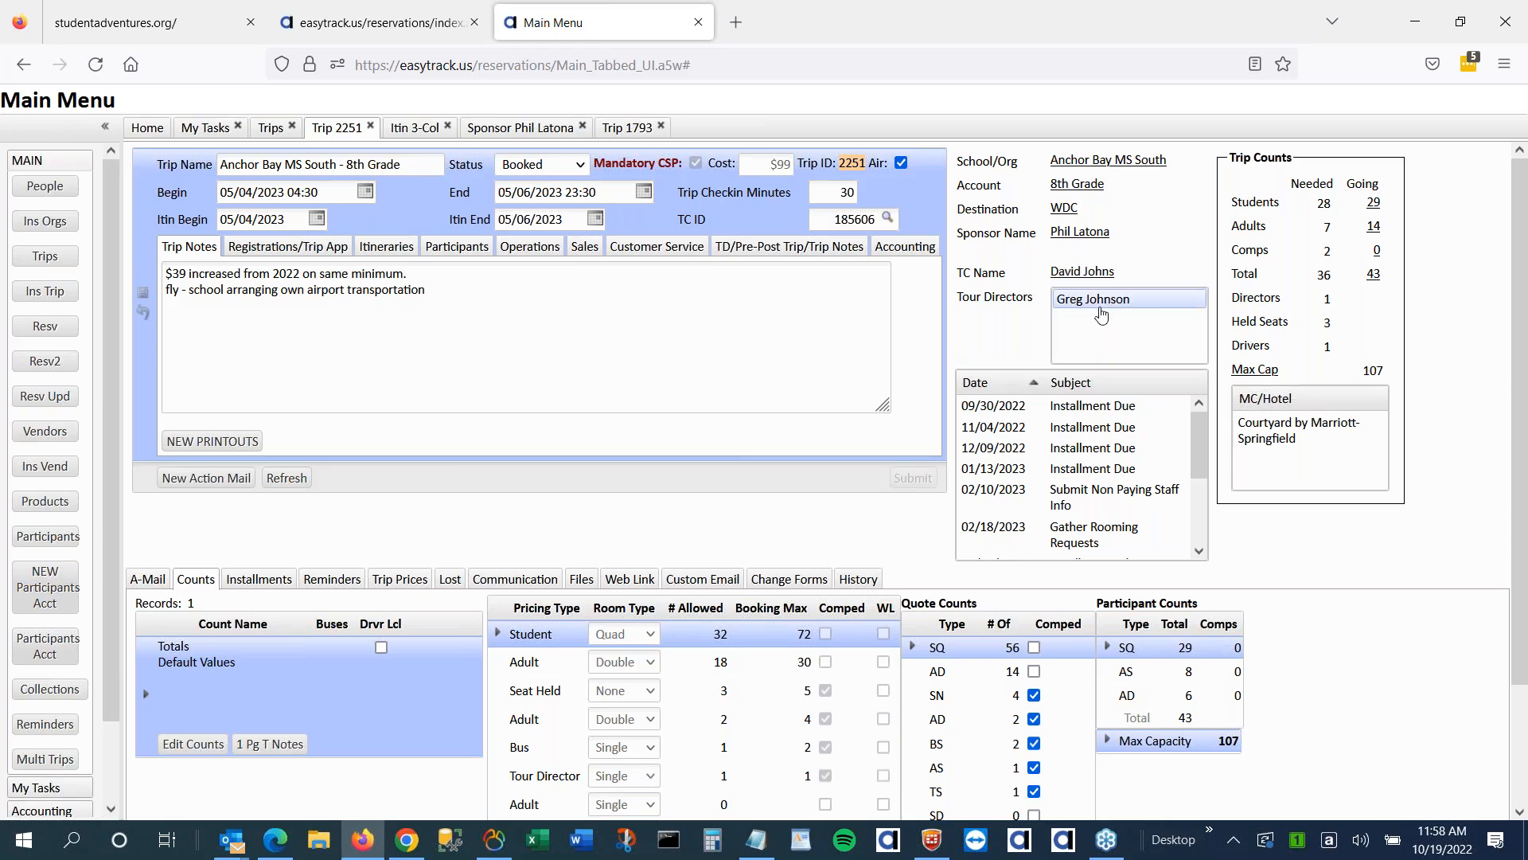
double_click(1101, 311)
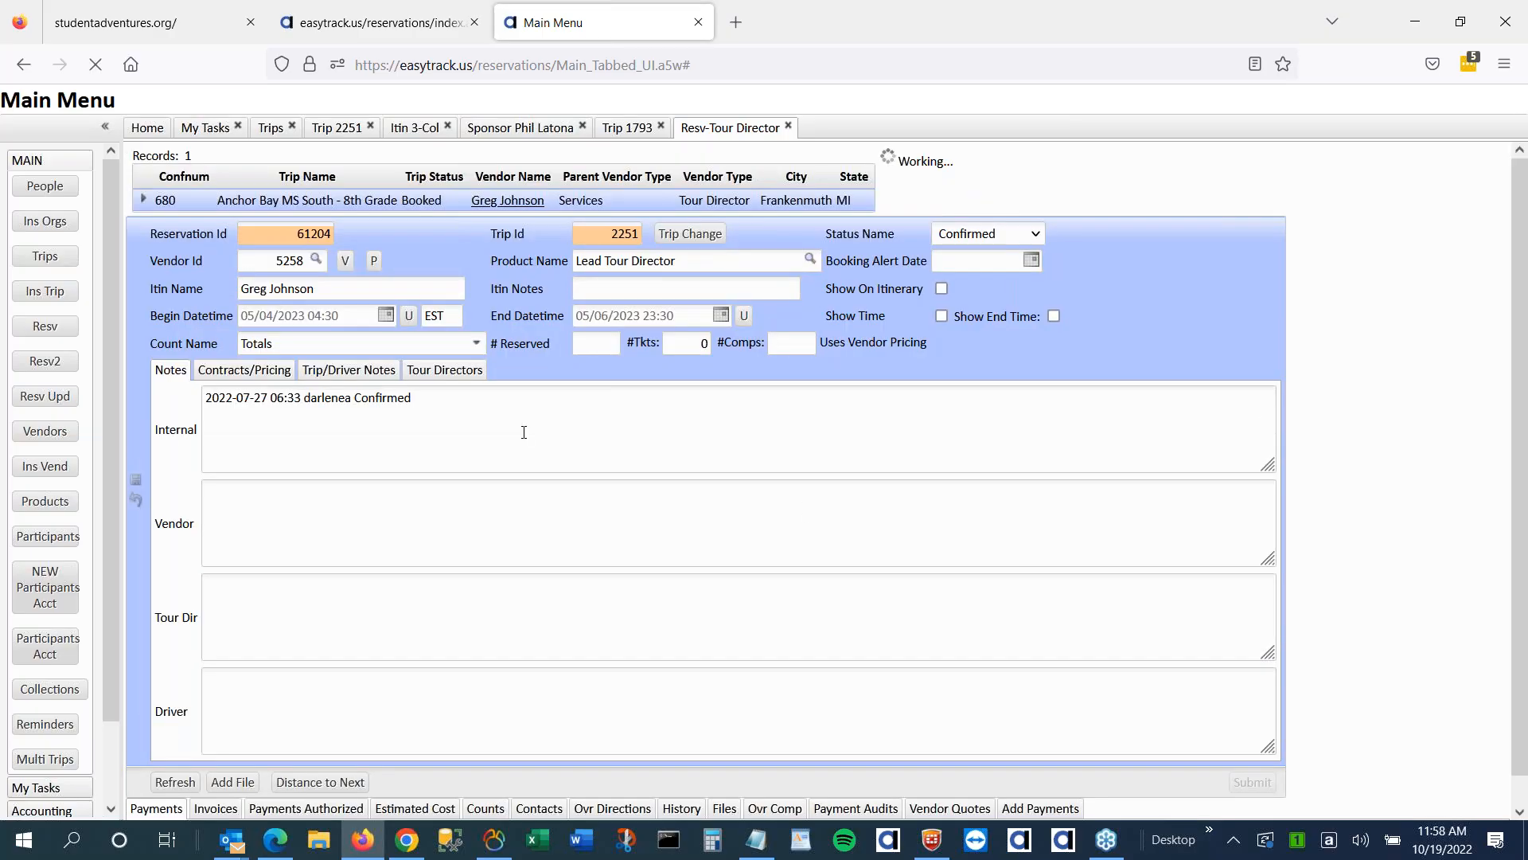
scroll(649, 448, "down", 1)
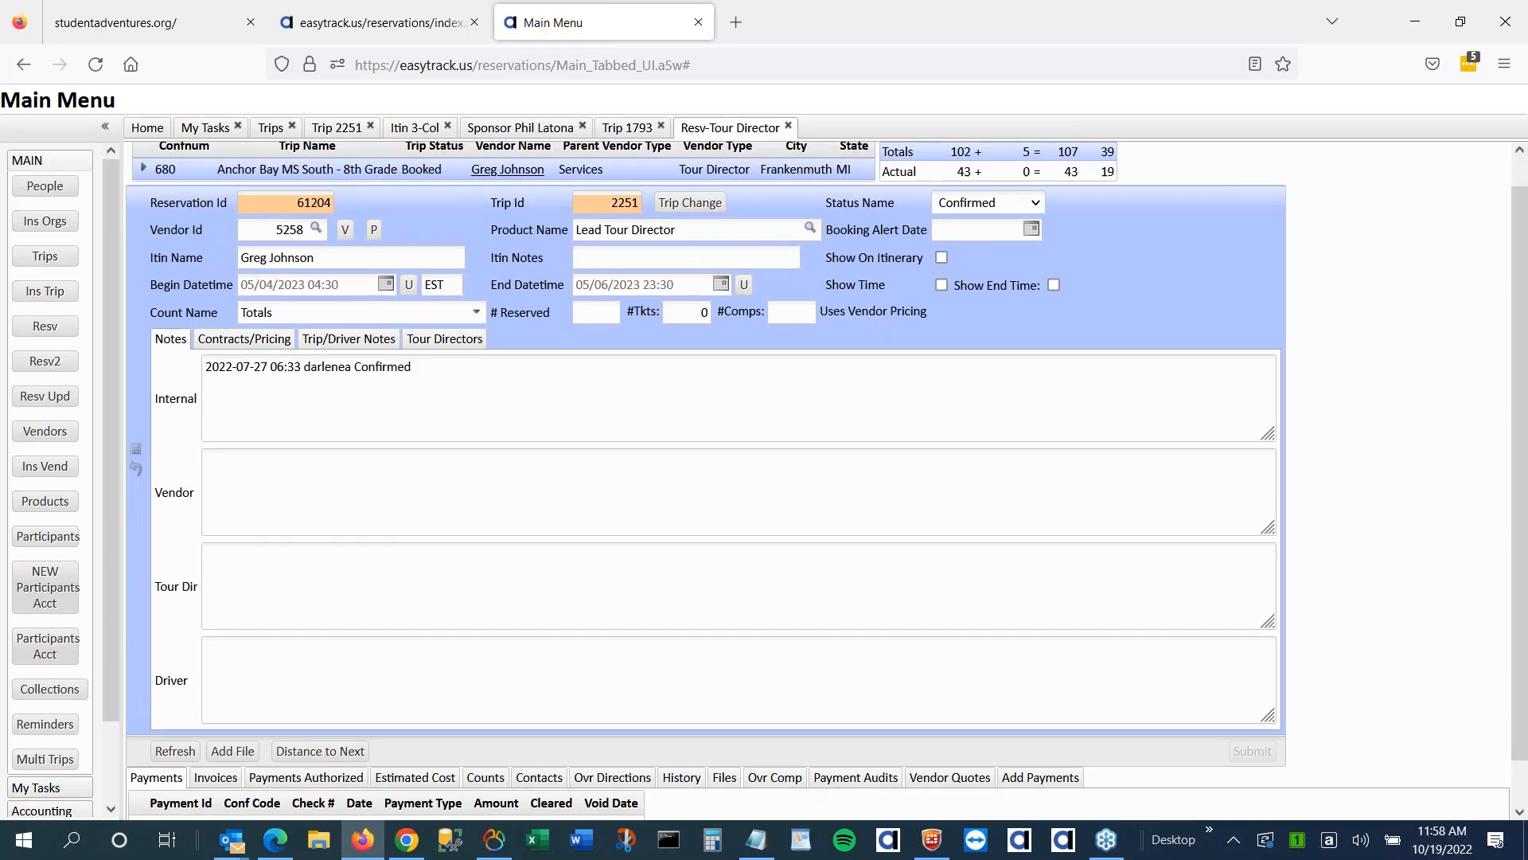
scroll(681, 457, "up", 1)
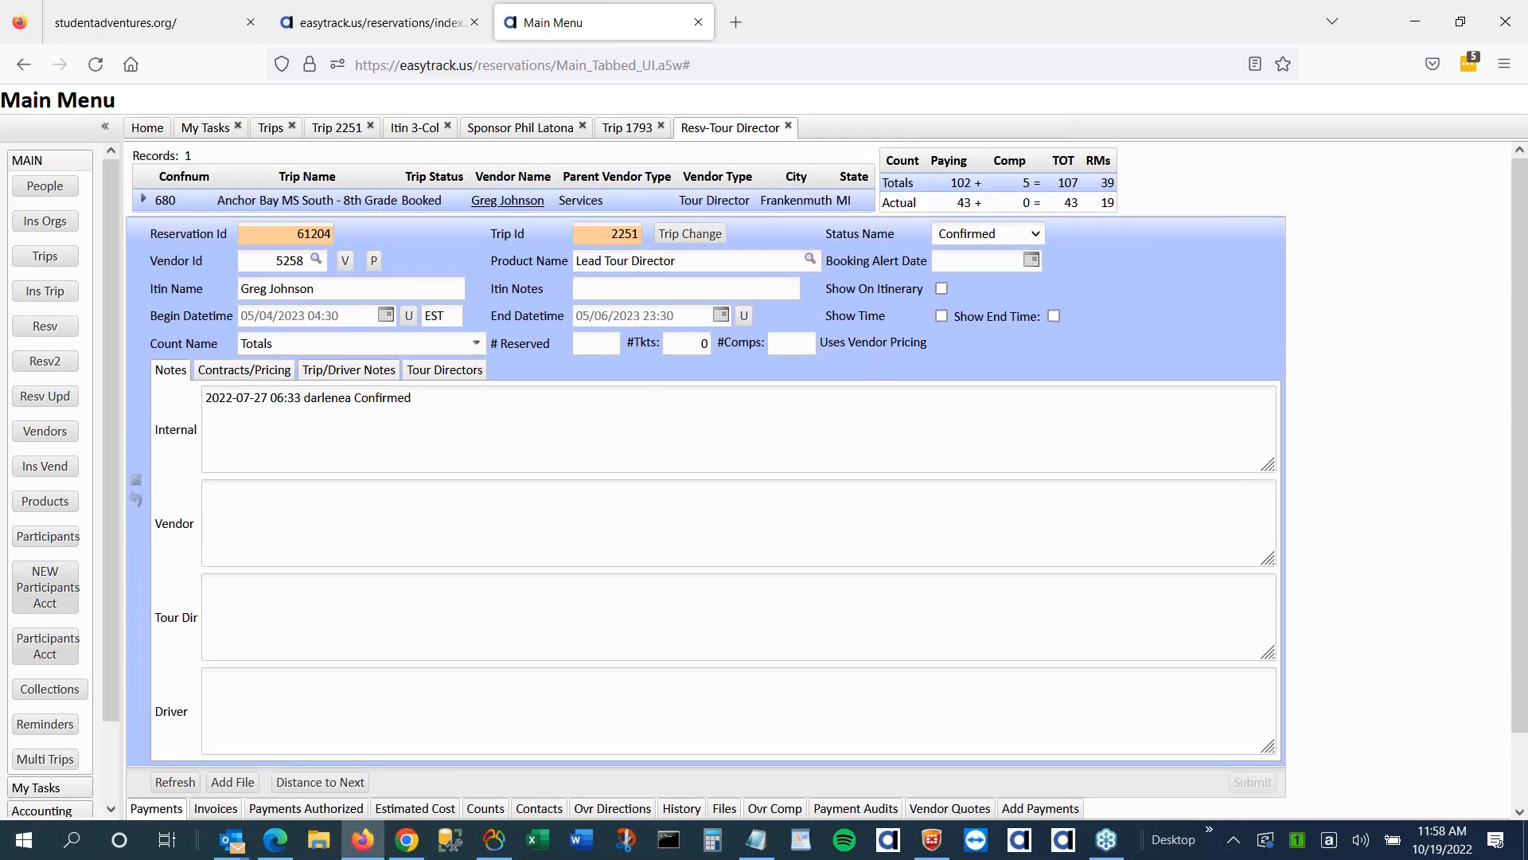
left_click_drag(244, 316, 342, 318)
left_click_drag(577, 316, 681, 318)
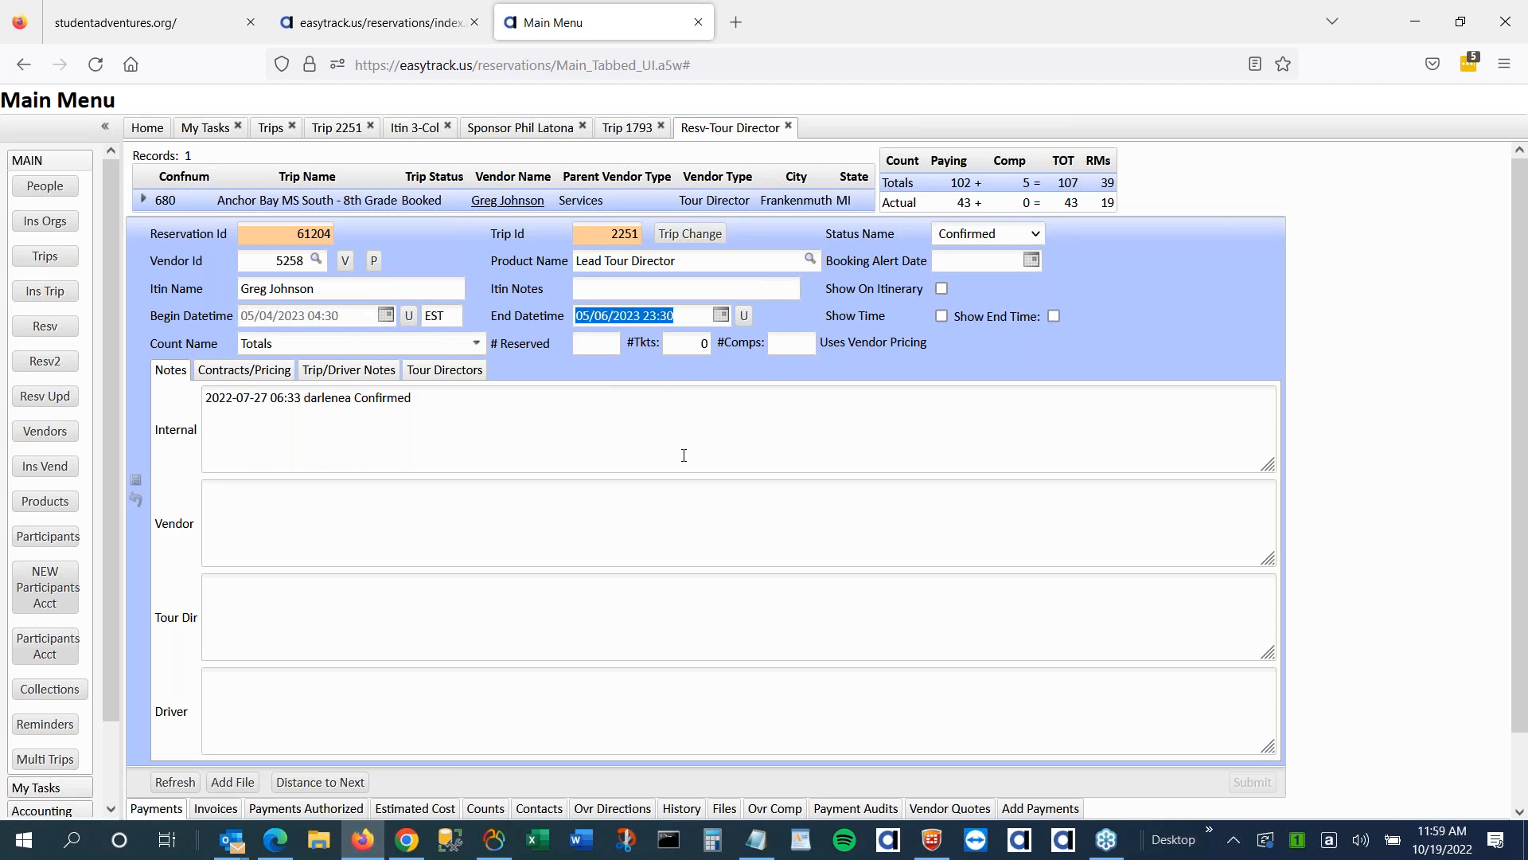
scroll(684, 457, "down", 1)
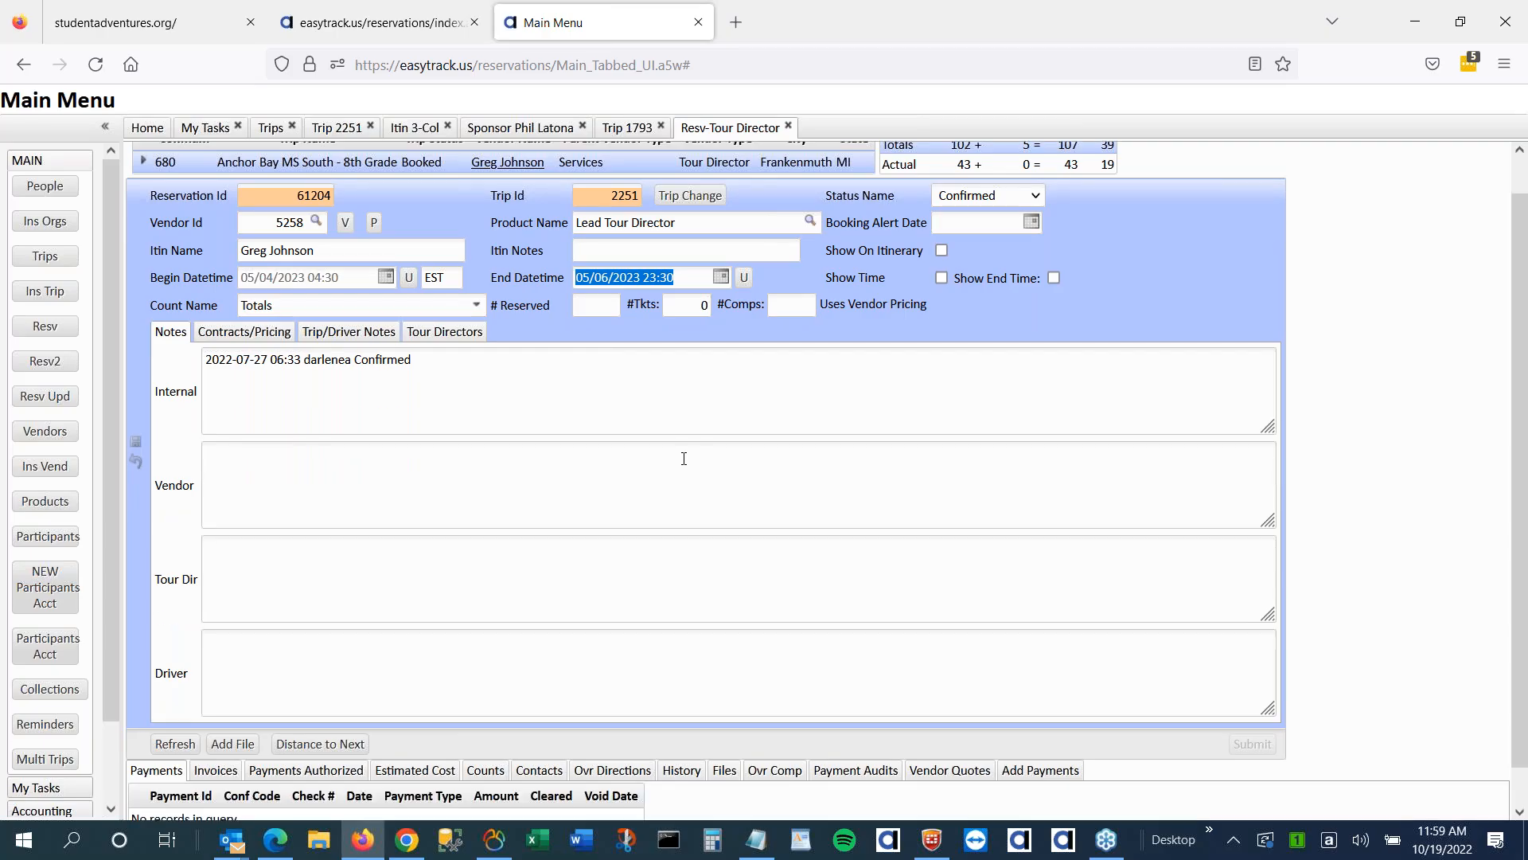
scroll(684, 458, "down", 1)
scroll(636, 414, "up", 2)
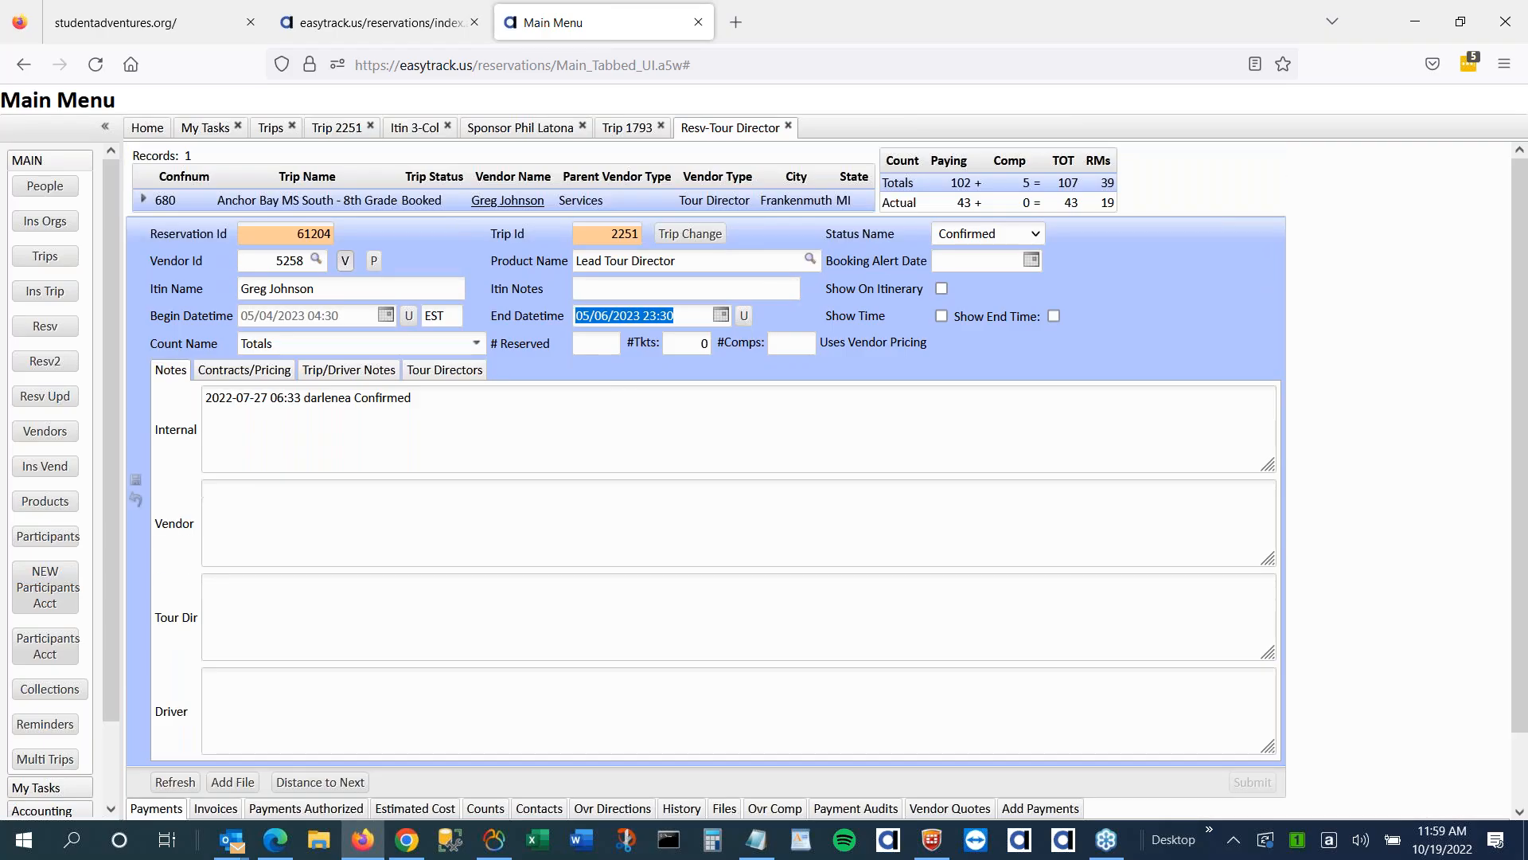
Open the tour director's vendor record and view the pricing of the Lead Tour Director product
left_click(506, 198)
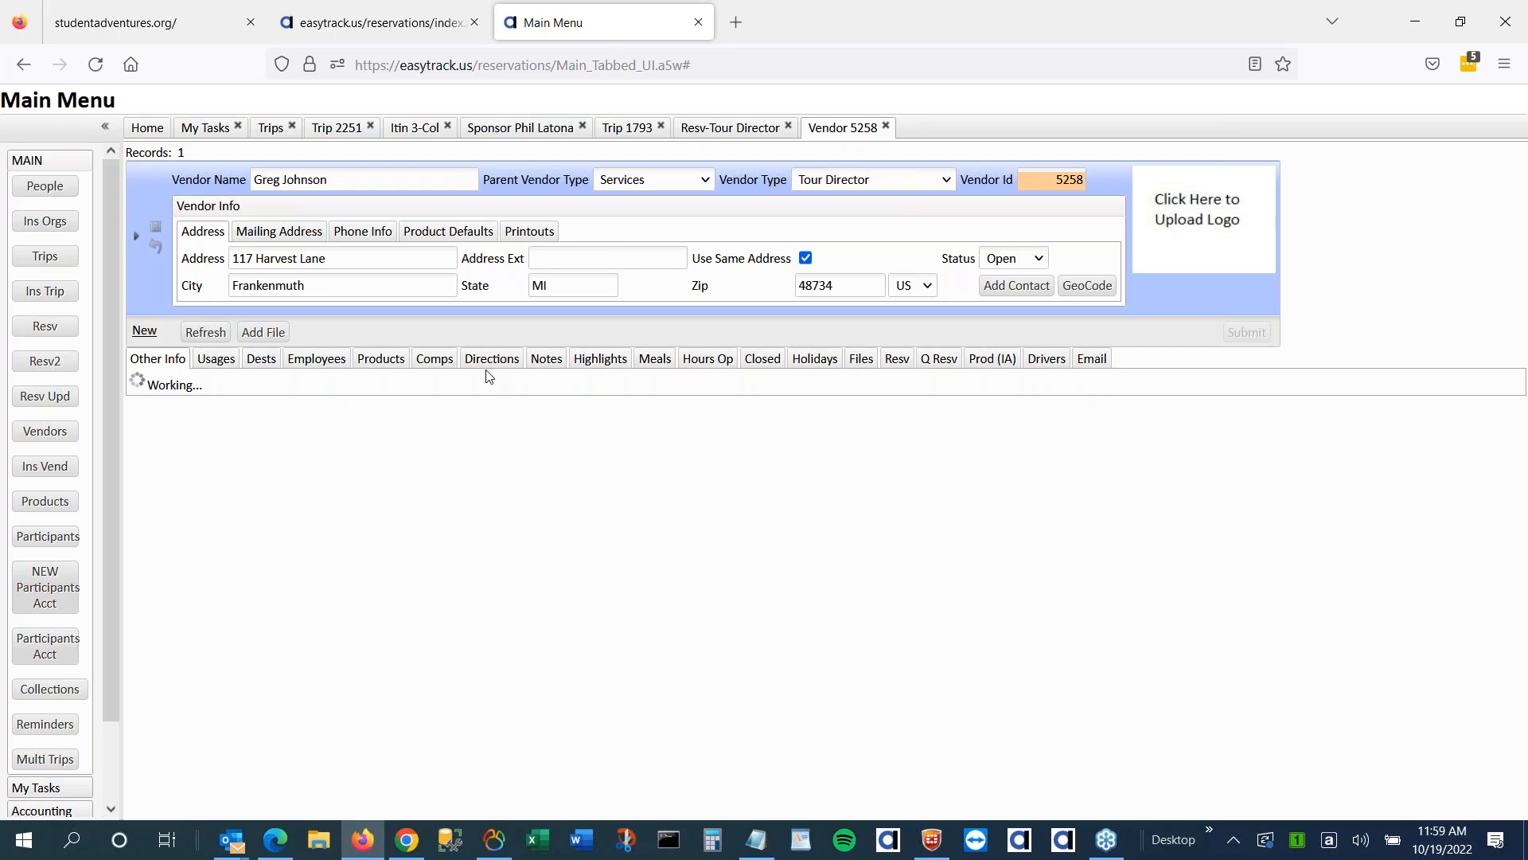
left_click(381, 358)
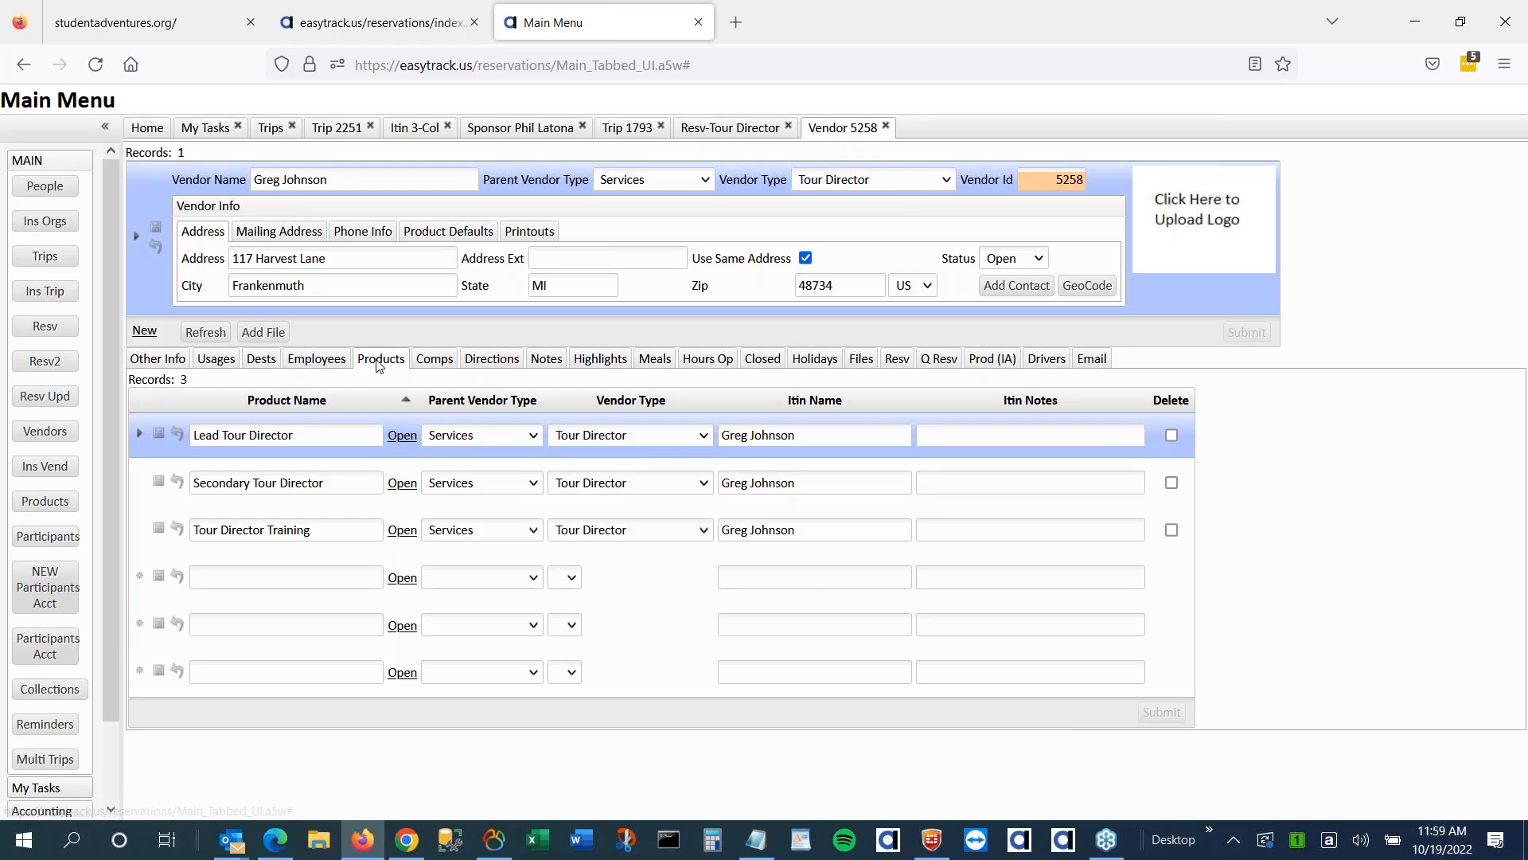
left_click(402, 436)
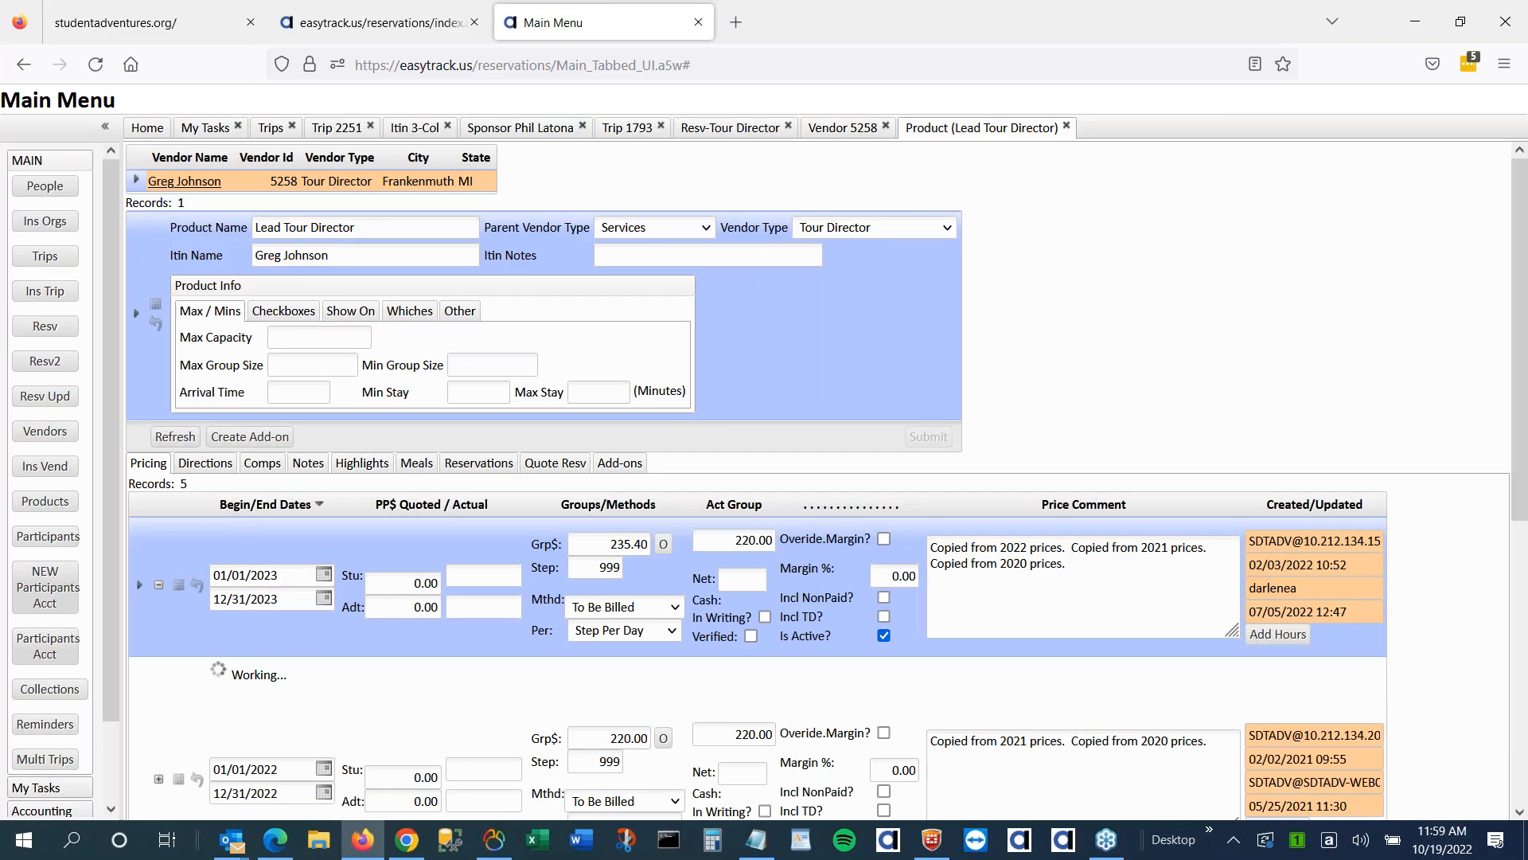
Open accepted quote 4 from all sales quotes of trip 2251 and review its counts and override prices
left_click(332, 129)
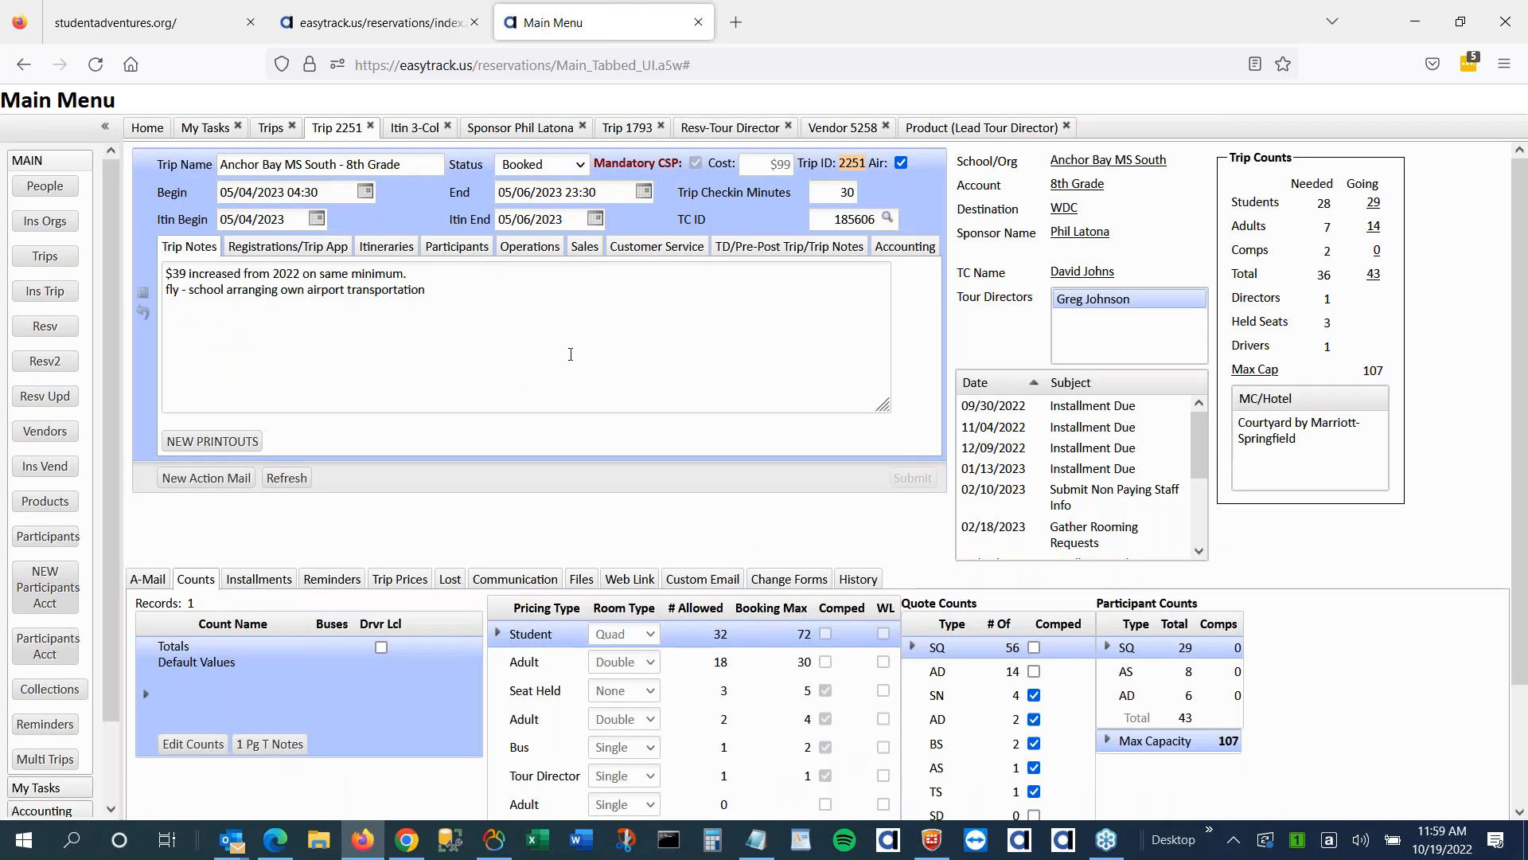
left_click(588, 249)
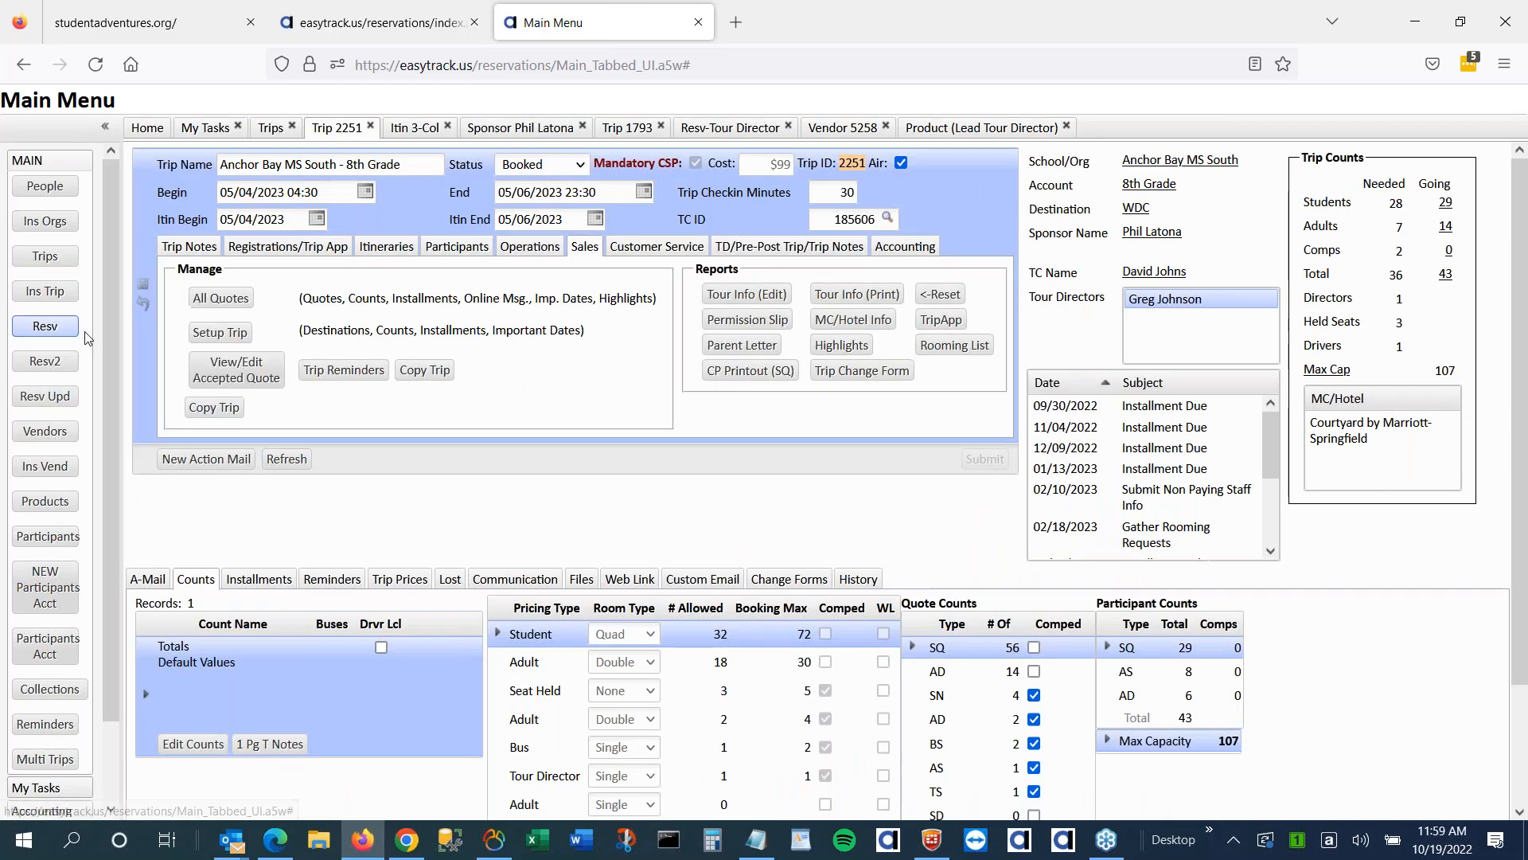
left_click(244, 300)
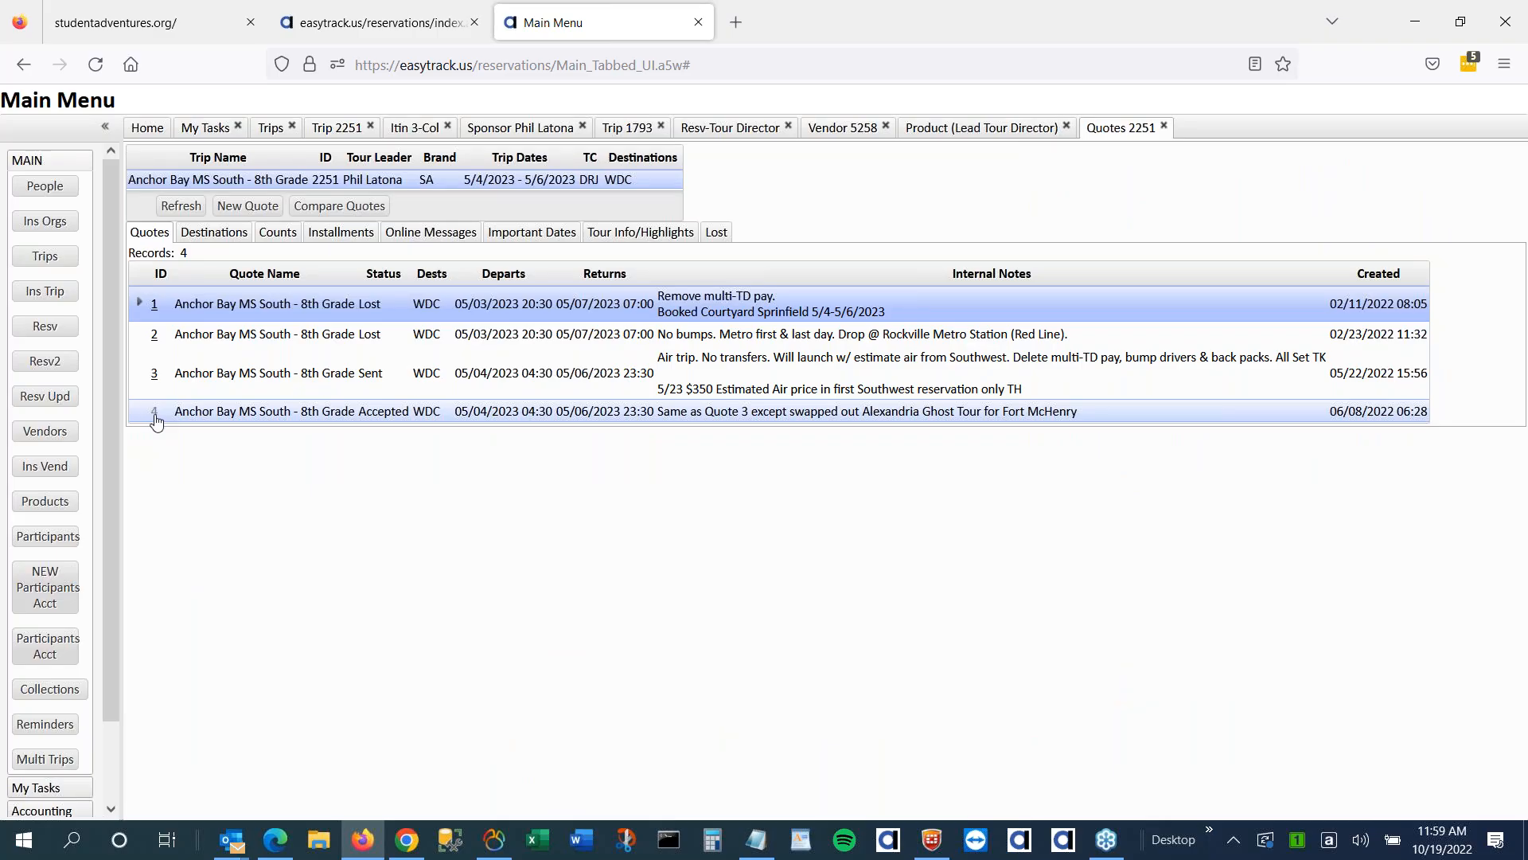
left_click(155, 413)
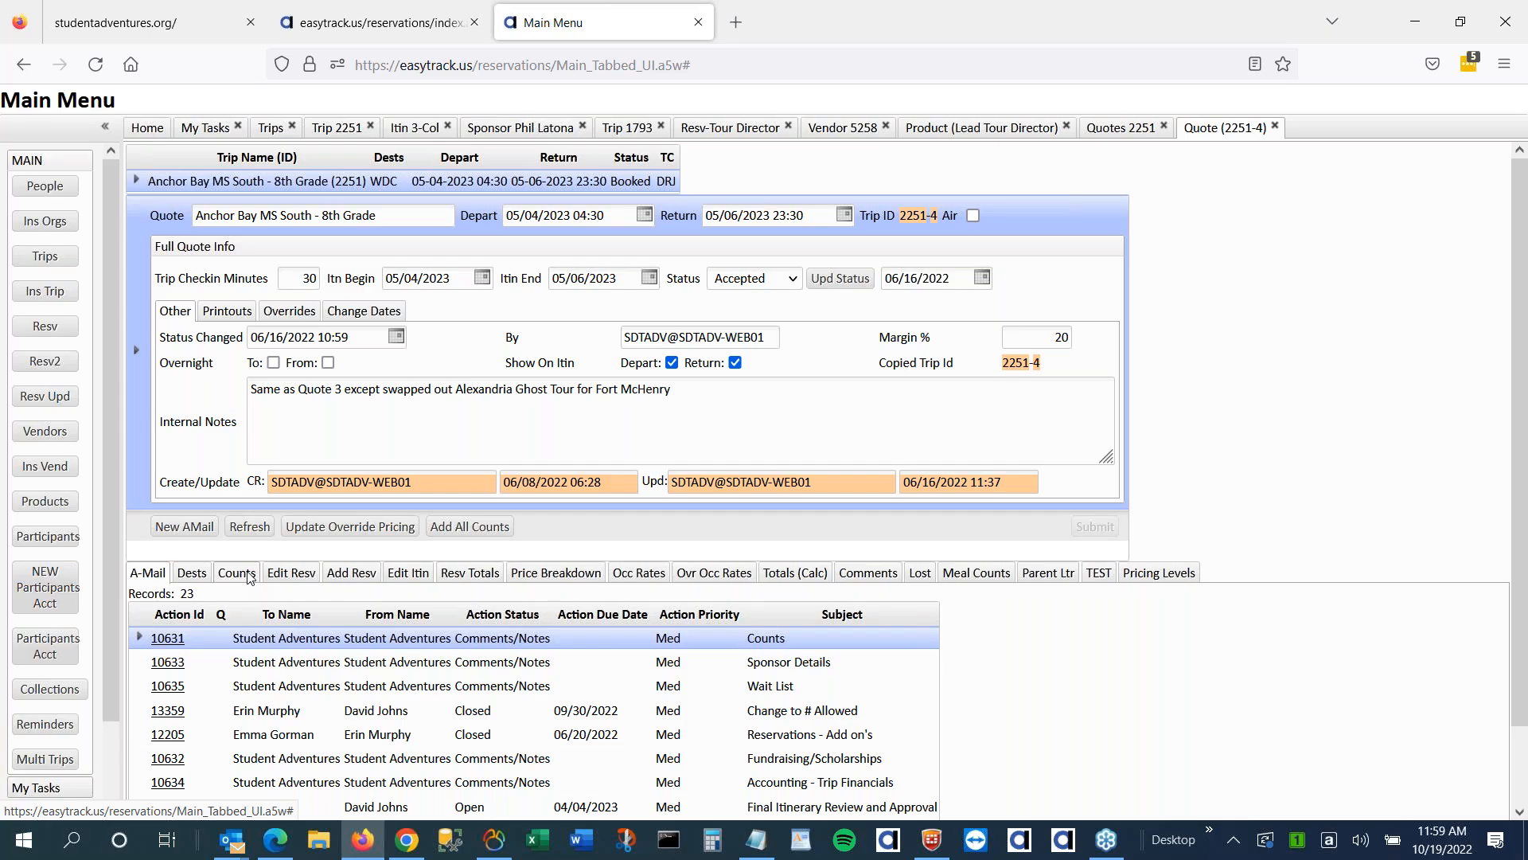
left_click(237, 573)
scroll(1246, 527, "down", 3)
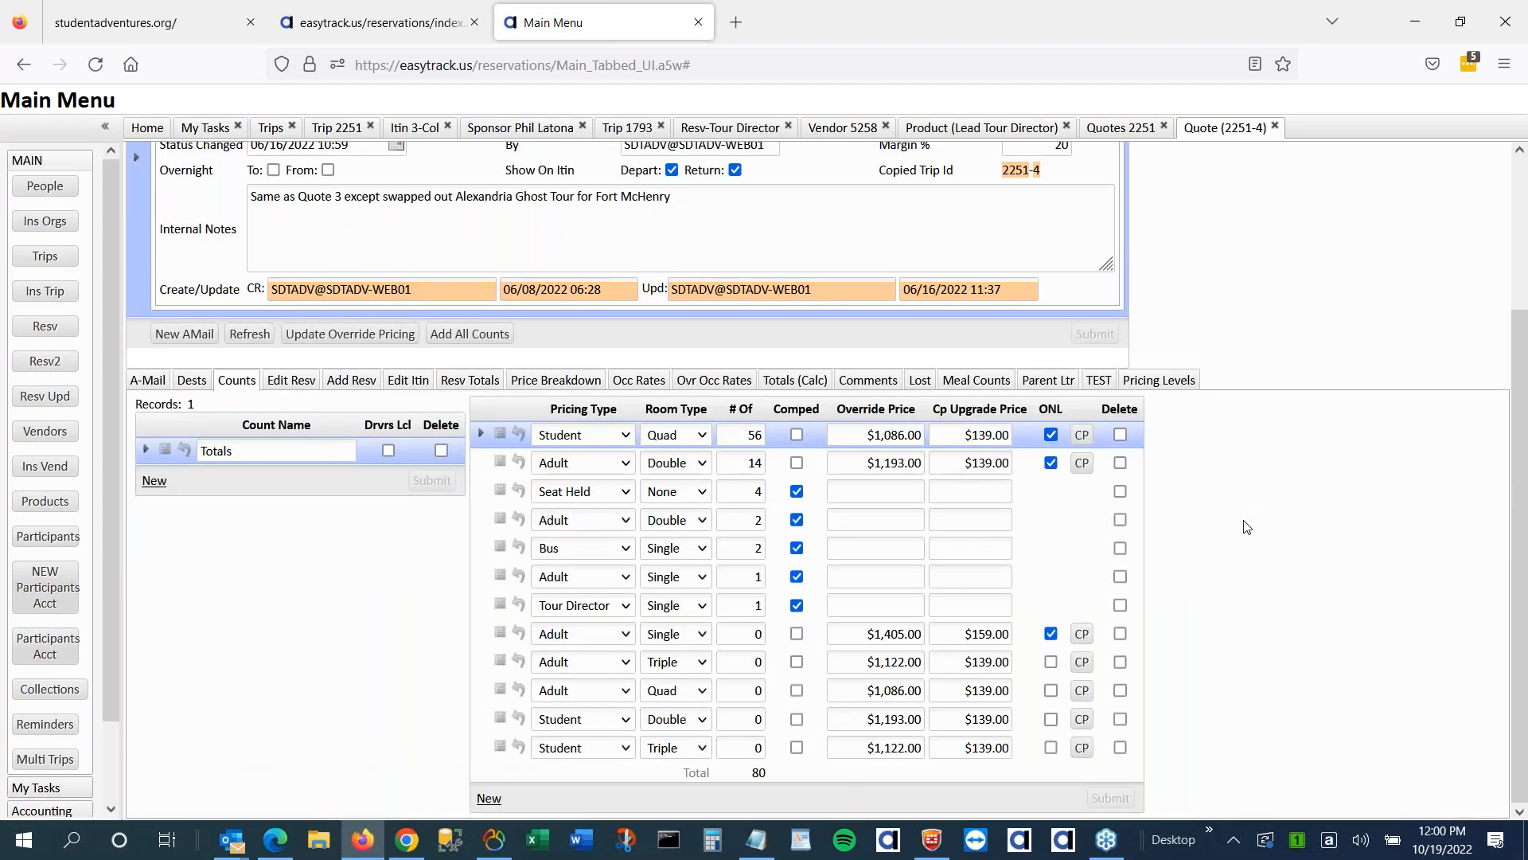
Generate the Narrative Itinerary printout for quote 2251-4 and enlarge its window
scroll(1246, 527, "up", 3)
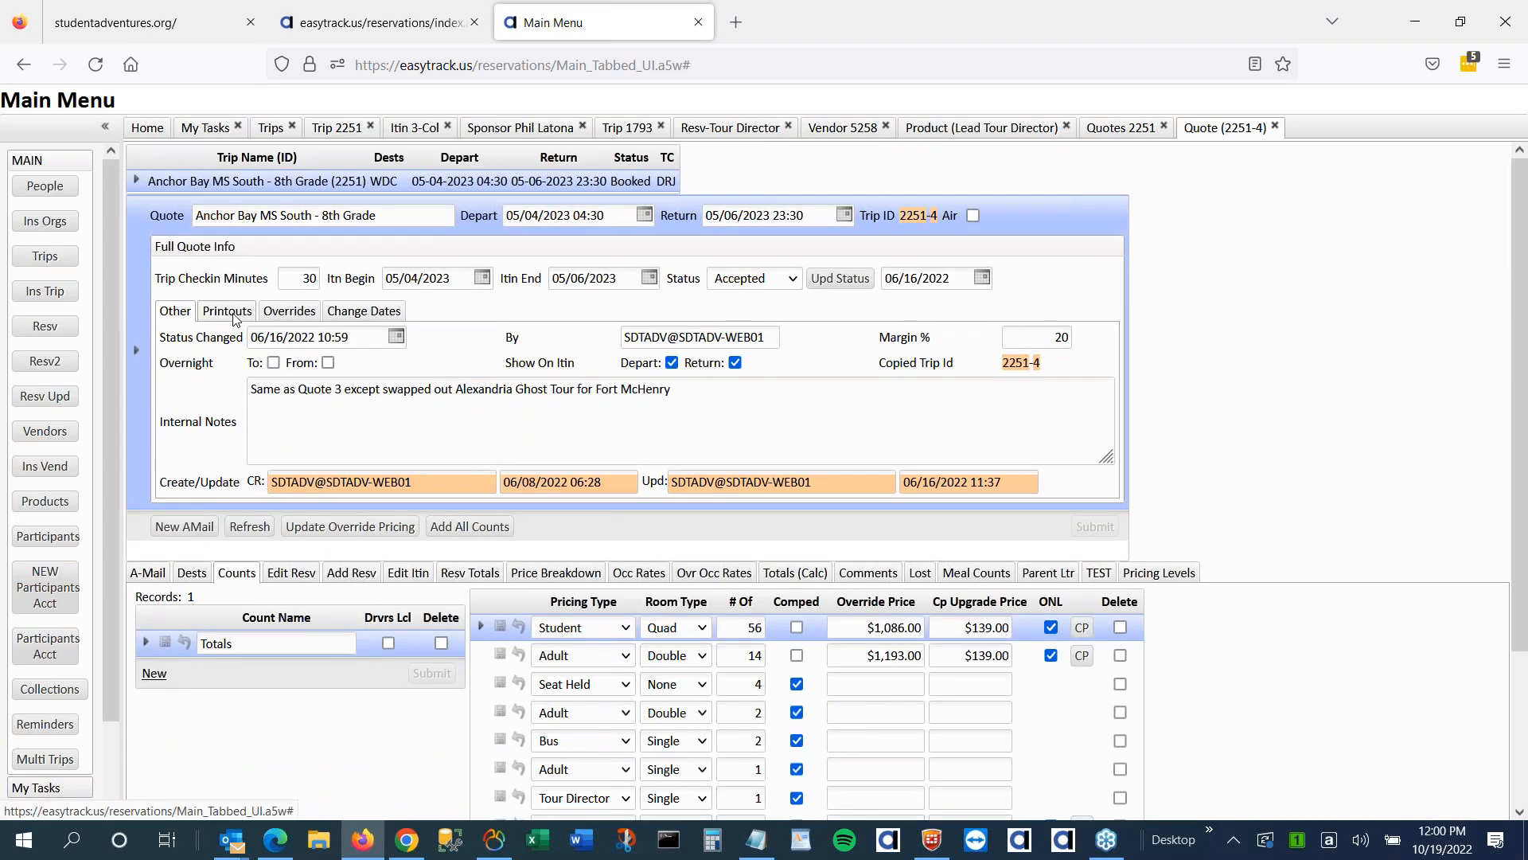
left_click(230, 311)
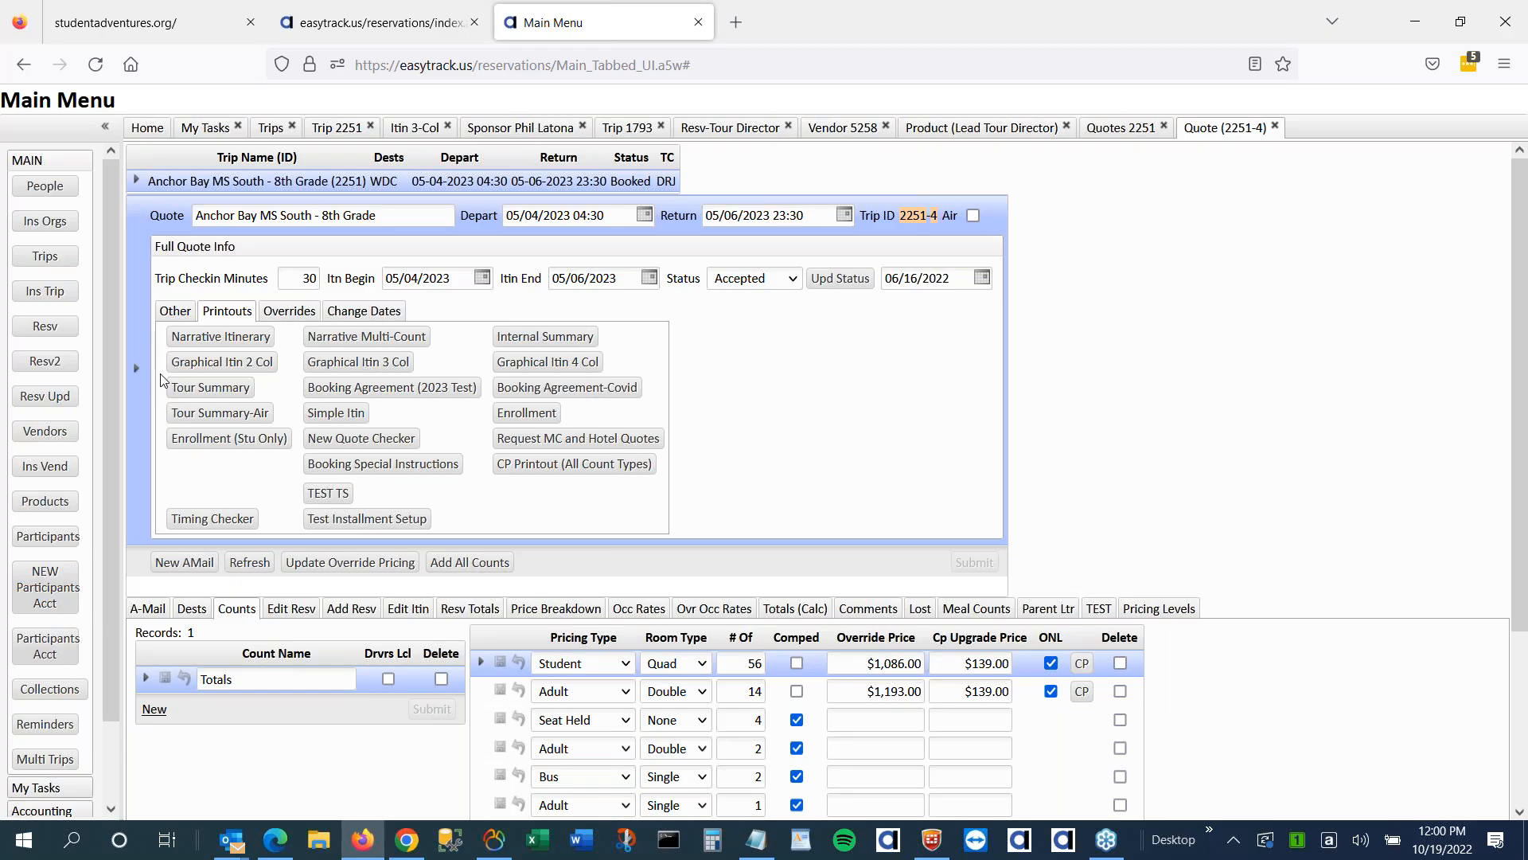
left_click(380, 345)
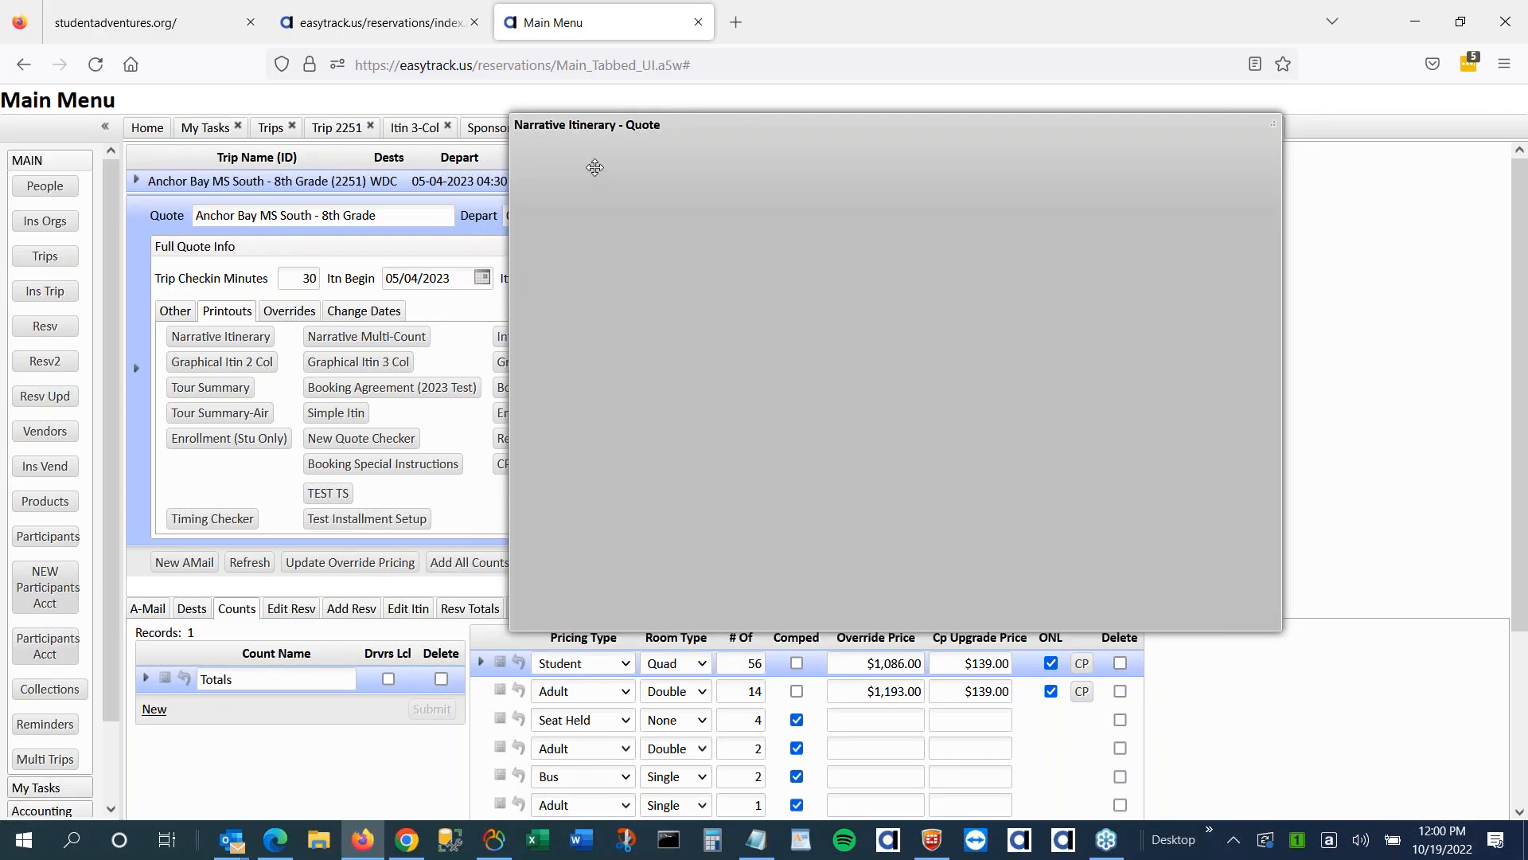
left_click_drag(595, 167, 518, 192)
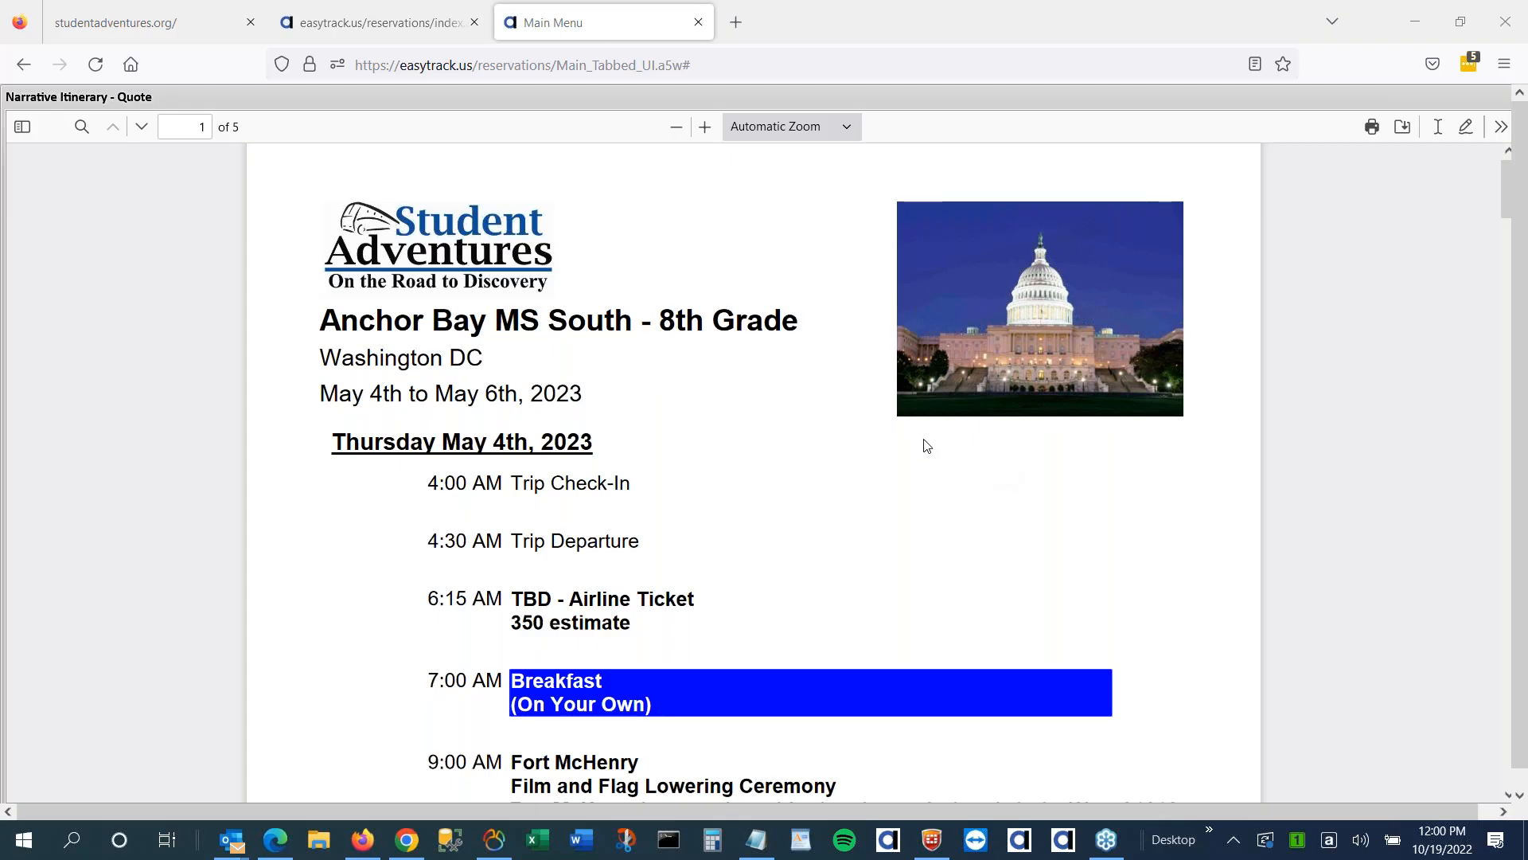
Examine the Thursday May 4th schedule and attraction descriptions in the narrative itinerary, including the Ford's Theatre text
scroll(922, 446, "down", 3)
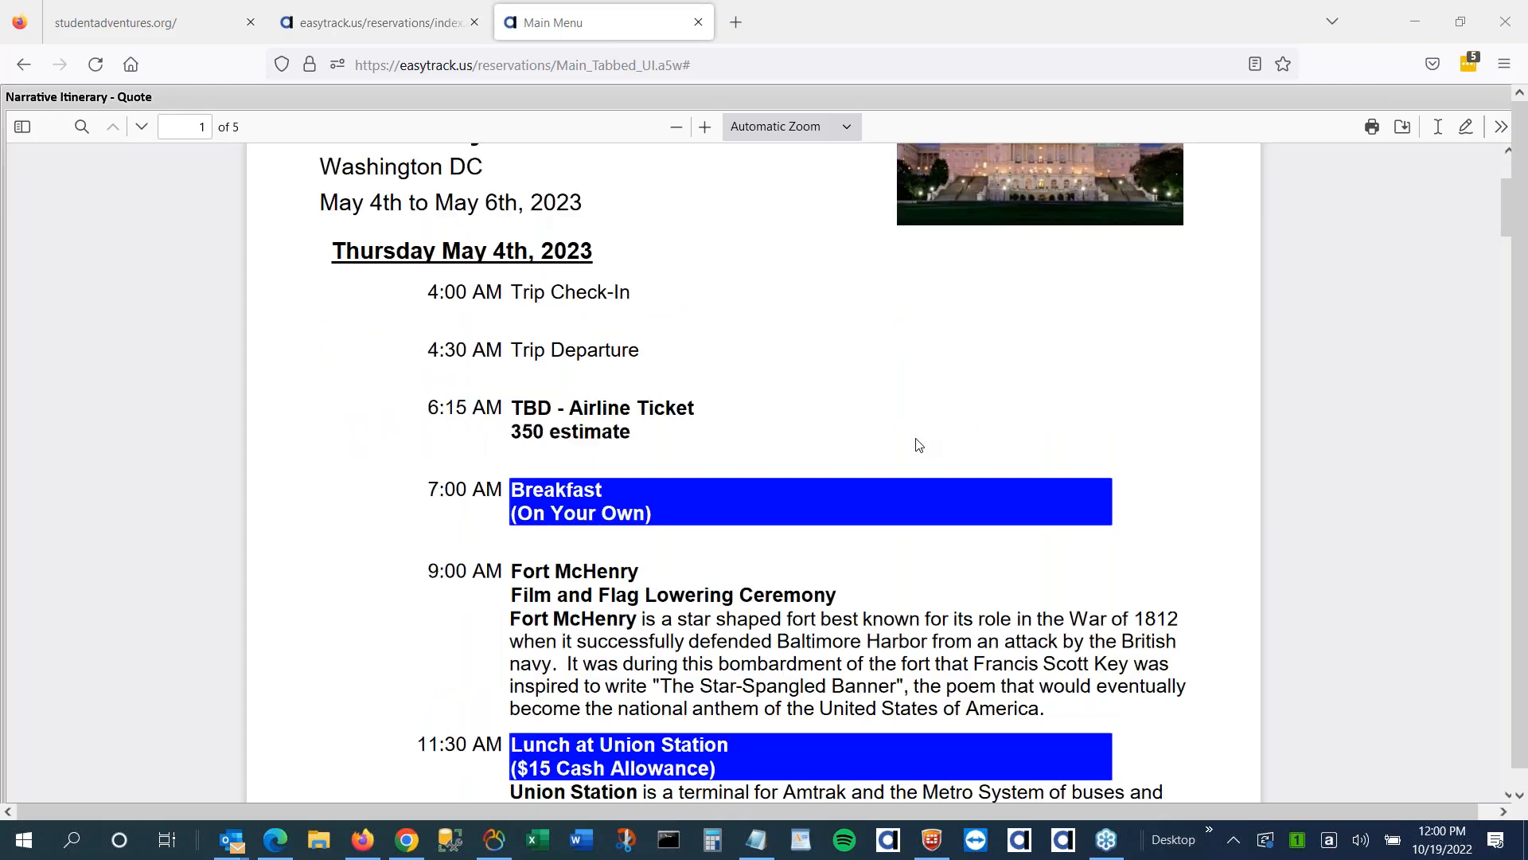
scroll(920, 445, "up", 3)
scroll(859, 494, "down", 3)
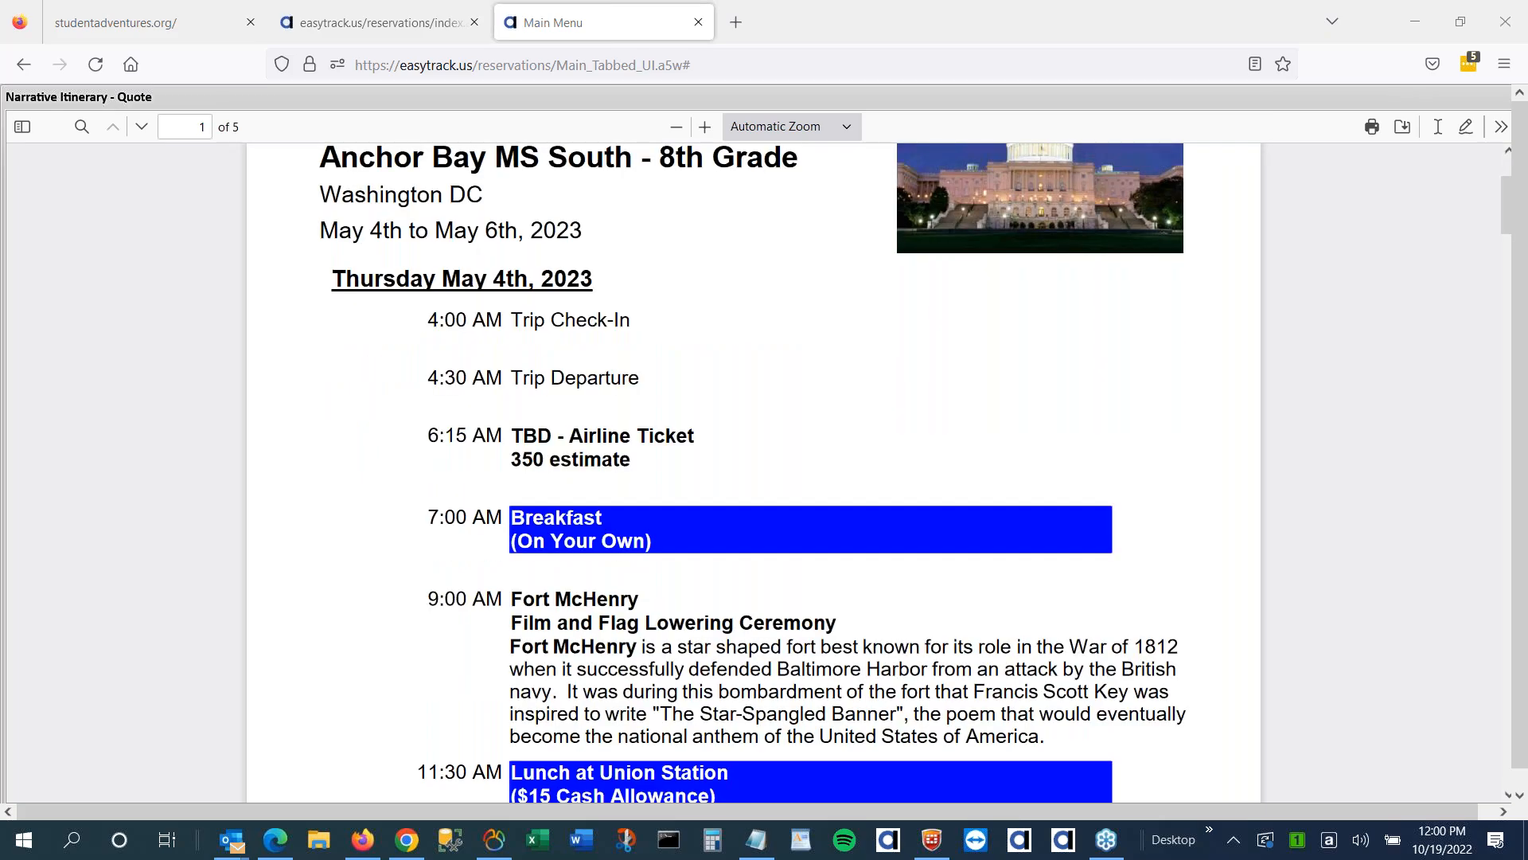
scroll(860, 493, "down", 3)
left_click_drag(591, 482, 795, 469)
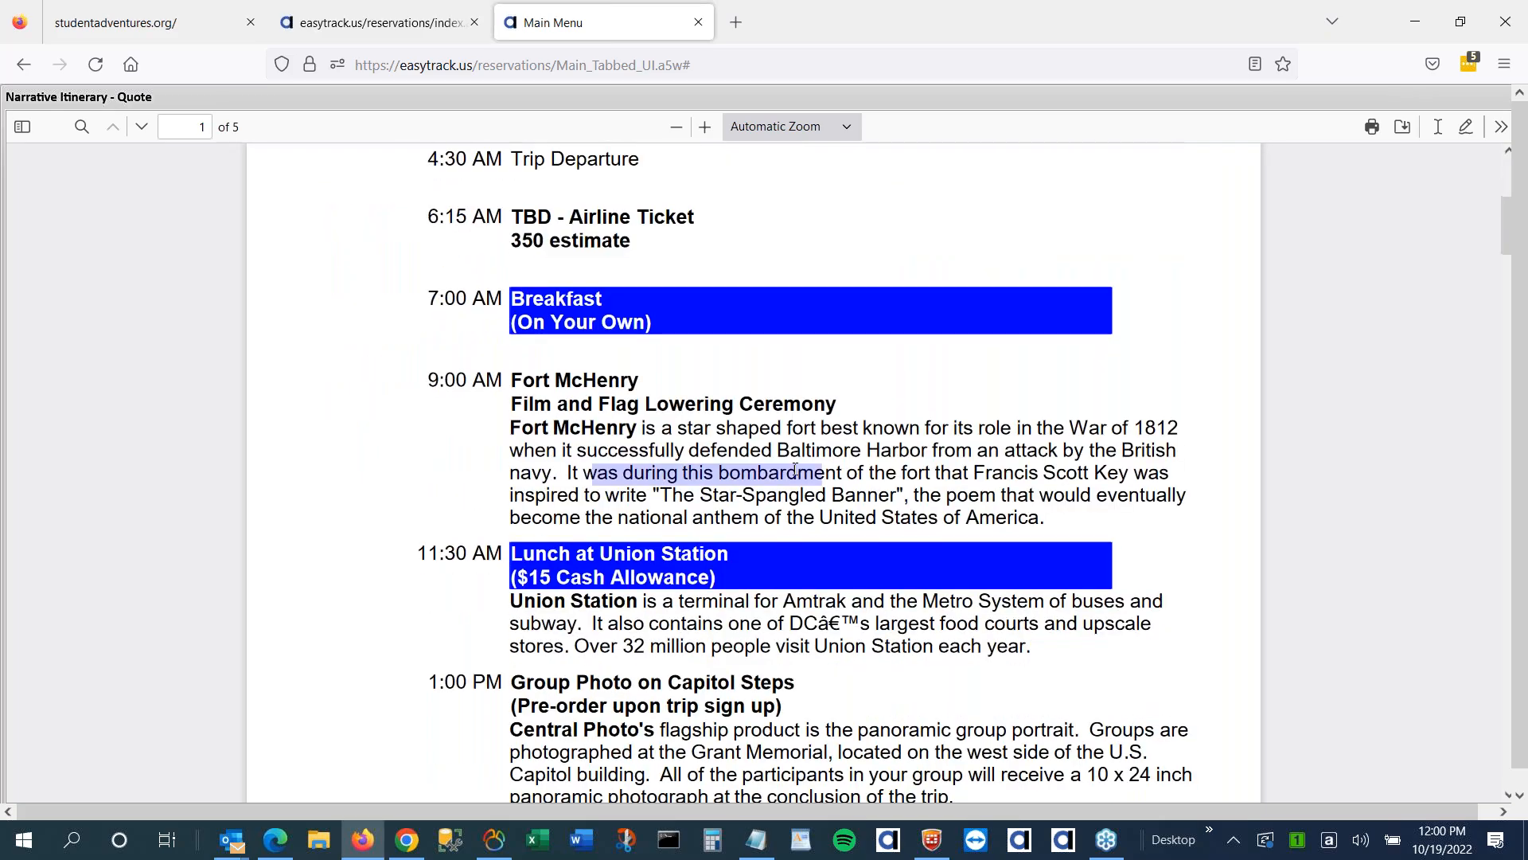
scroll(834, 526, "down", 3)
scroll(833, 525, "down", 6)
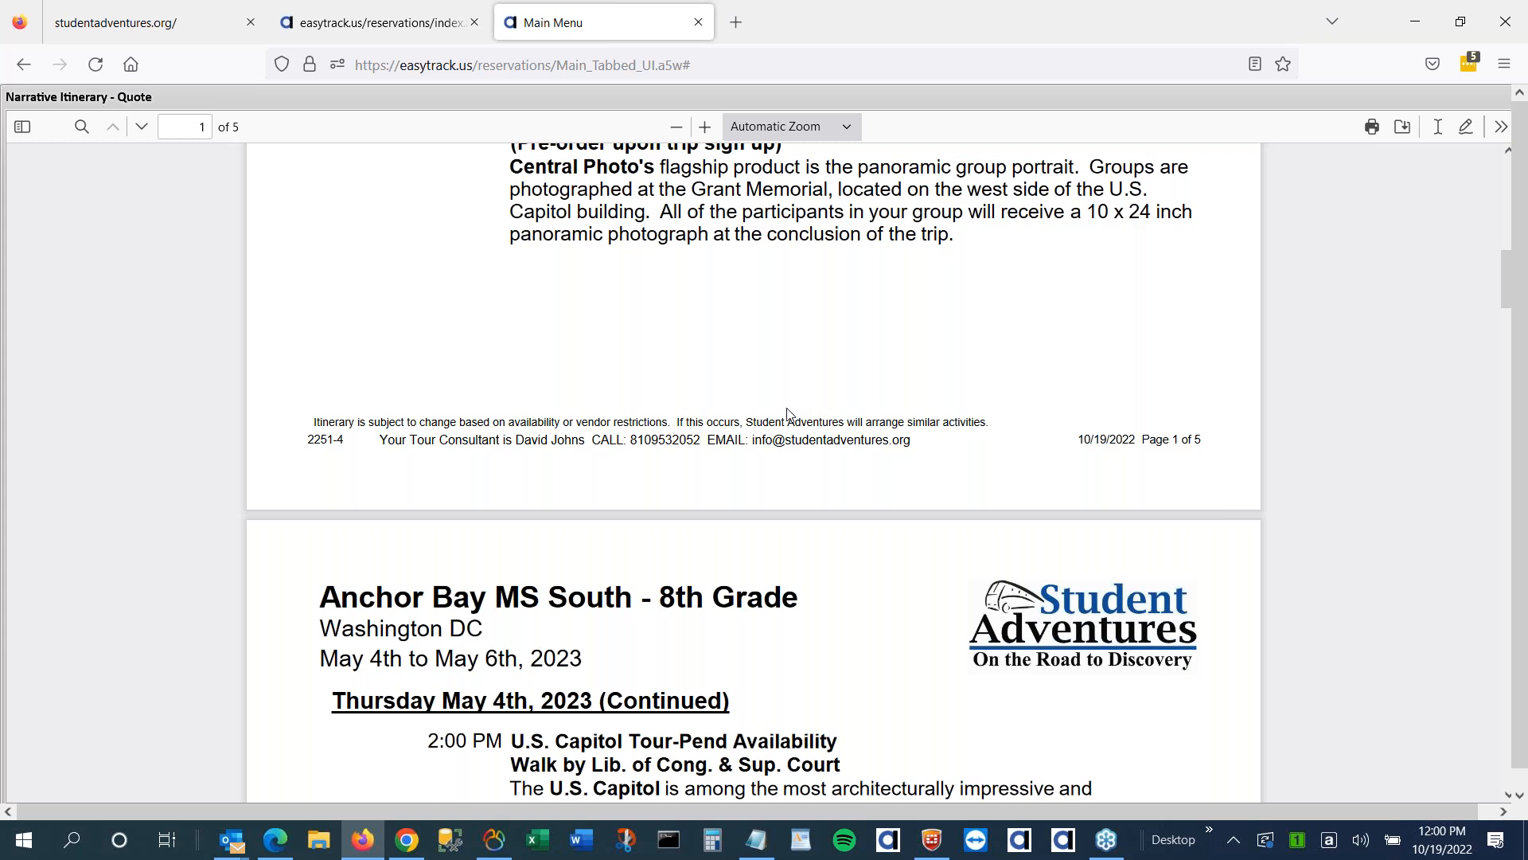
scroll(788, 414, "down", 18)
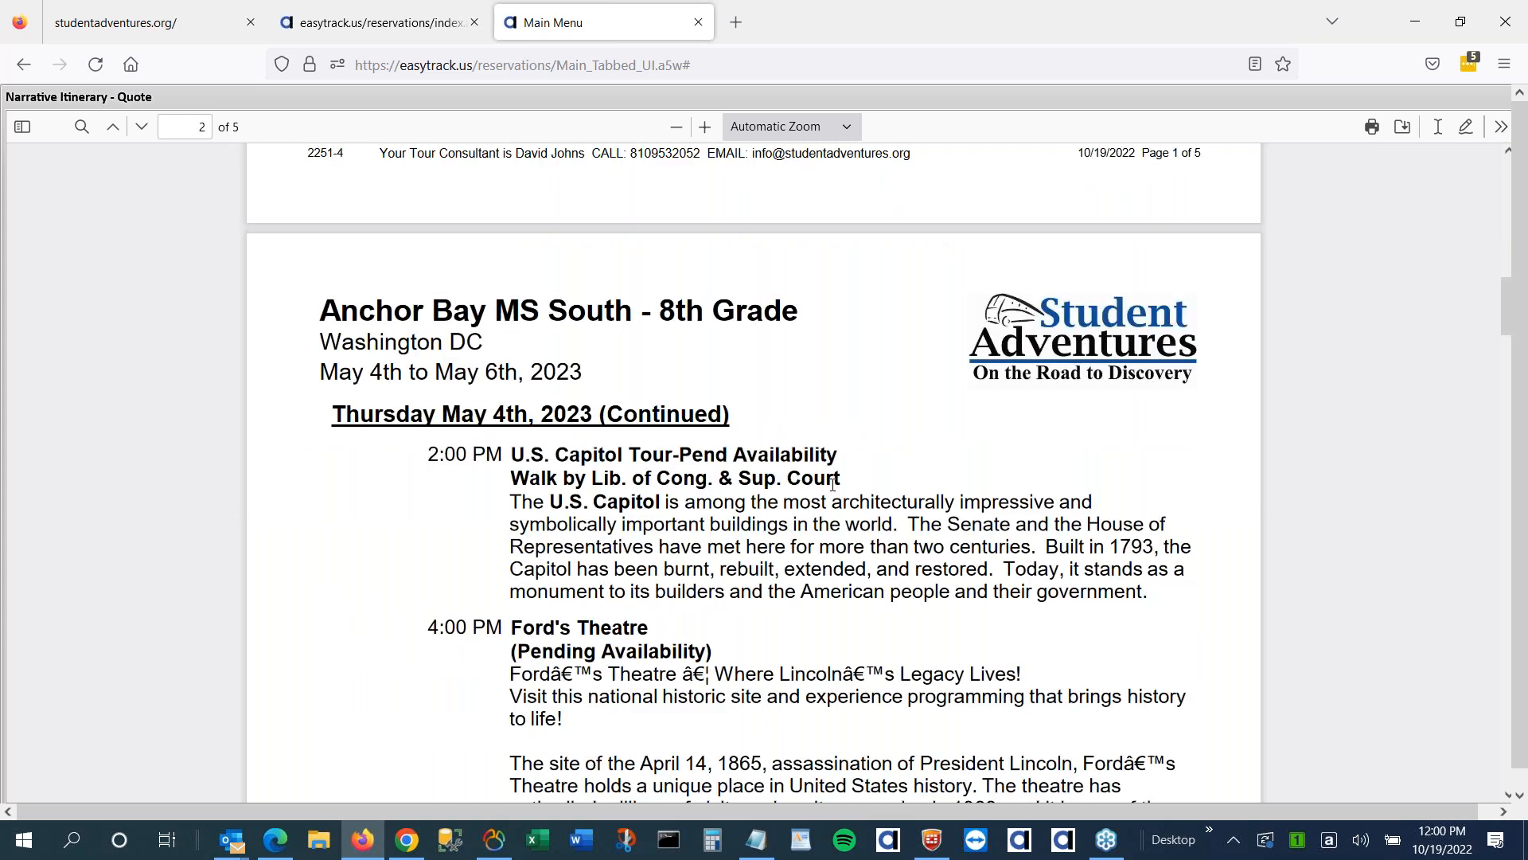
scroll(748, 332, "up", 6)
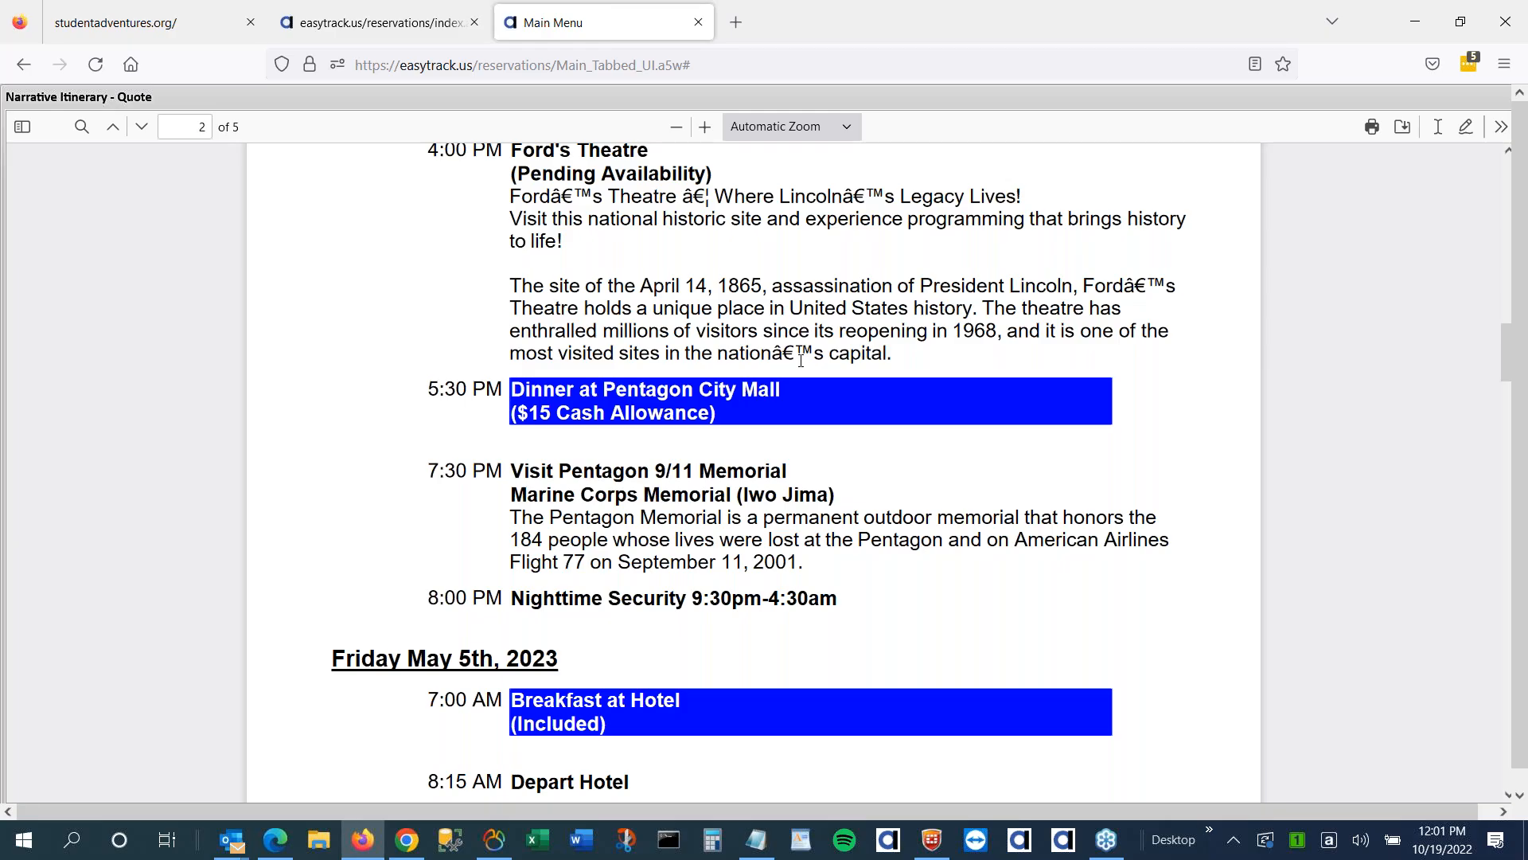
scroll(801, 359, "down", 1)
scroll(801, 366, "up", 9)
left_click_drag(552, 674, 620, 675)
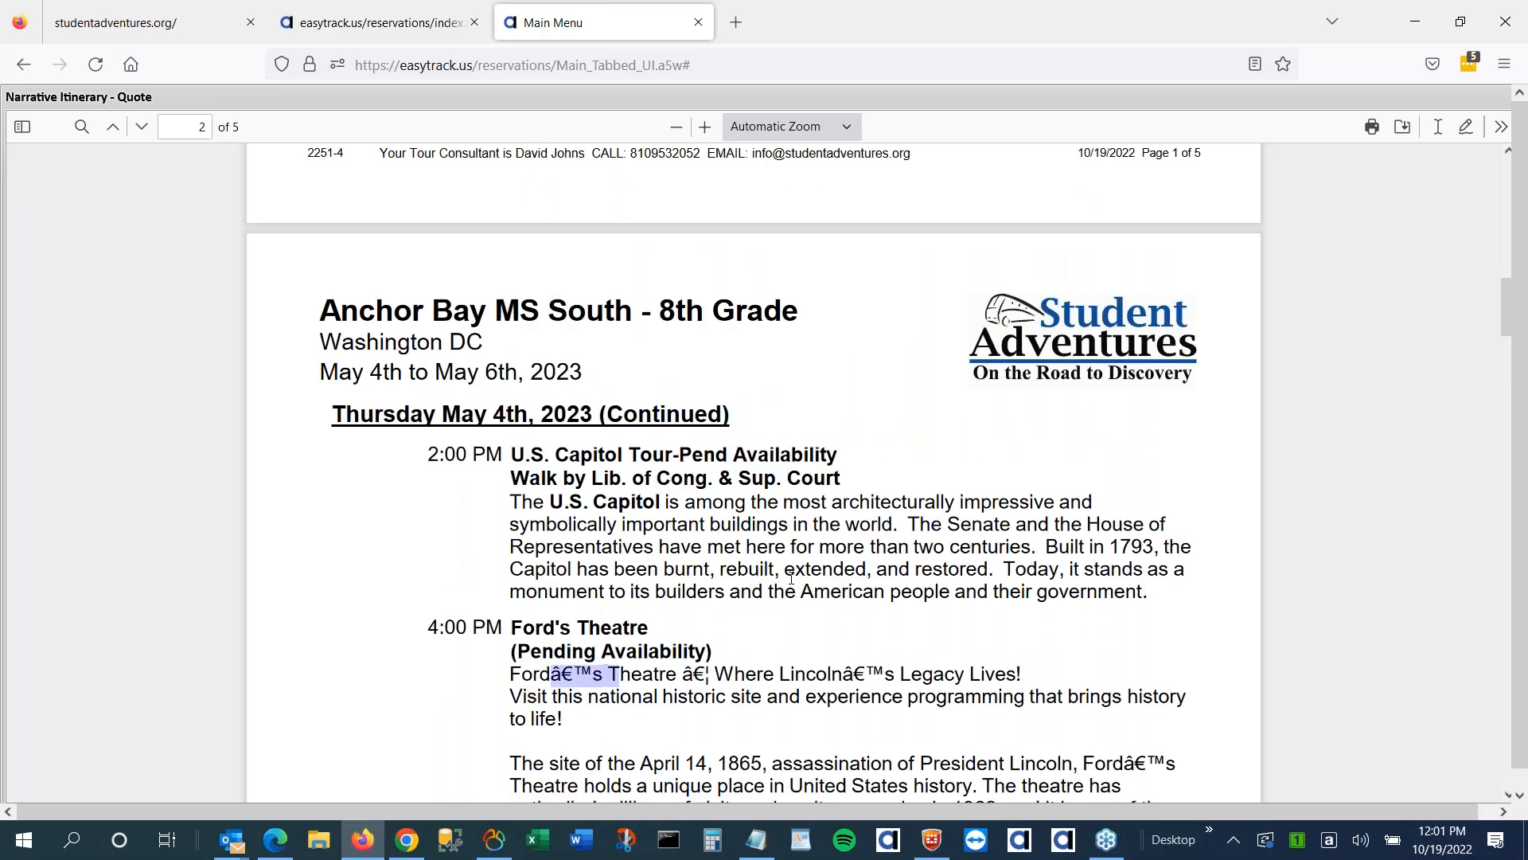
Review the Friday May 5th and Saturday May 6th schedules in the narrative itinerary and close the printout
scroll(790, 579, "down", 15)
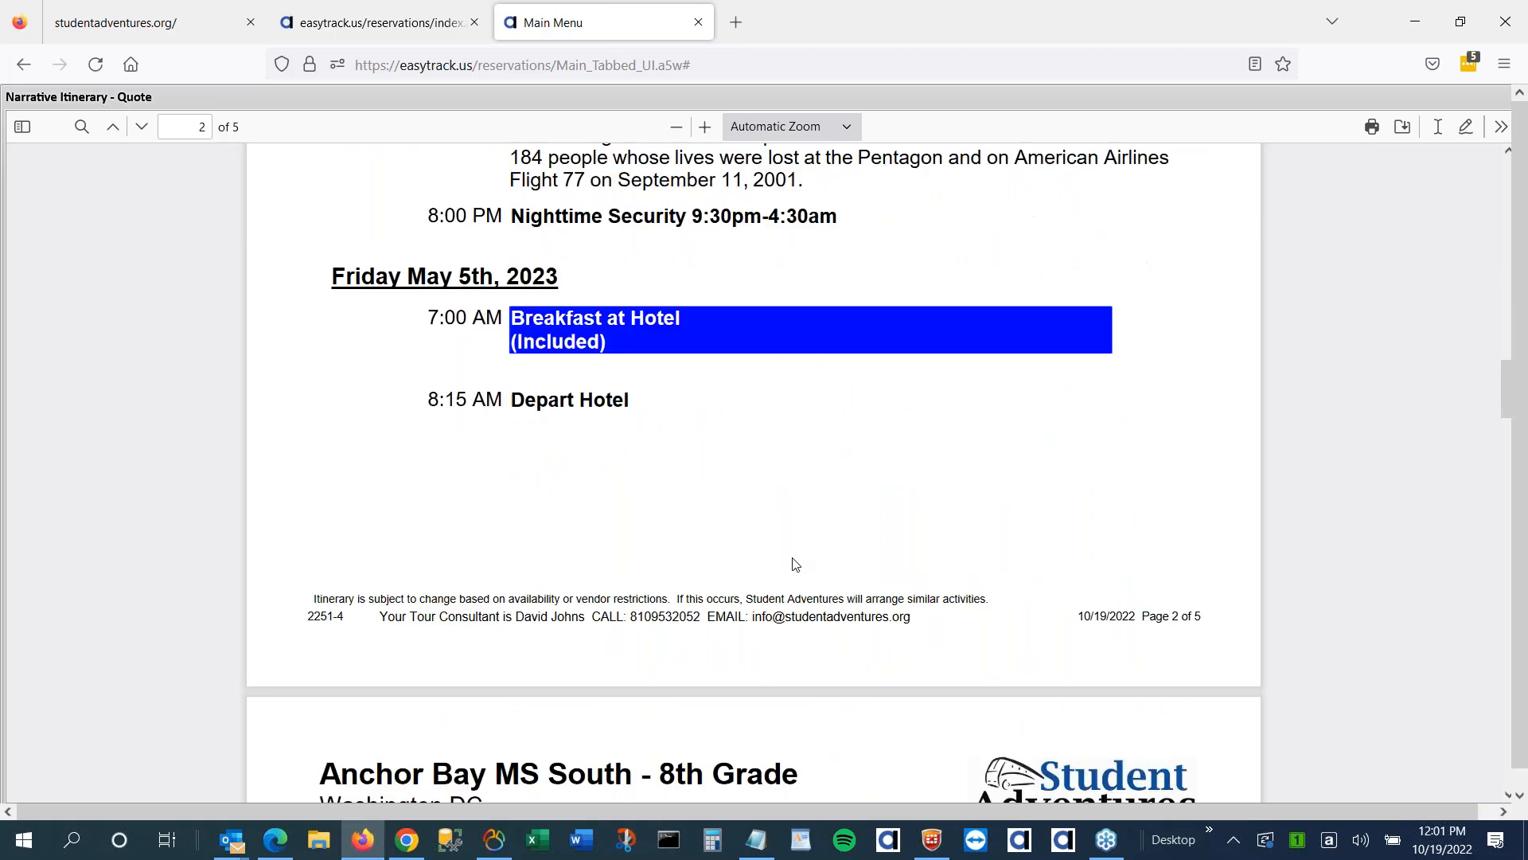
scroll(794, 564, "down", 5)
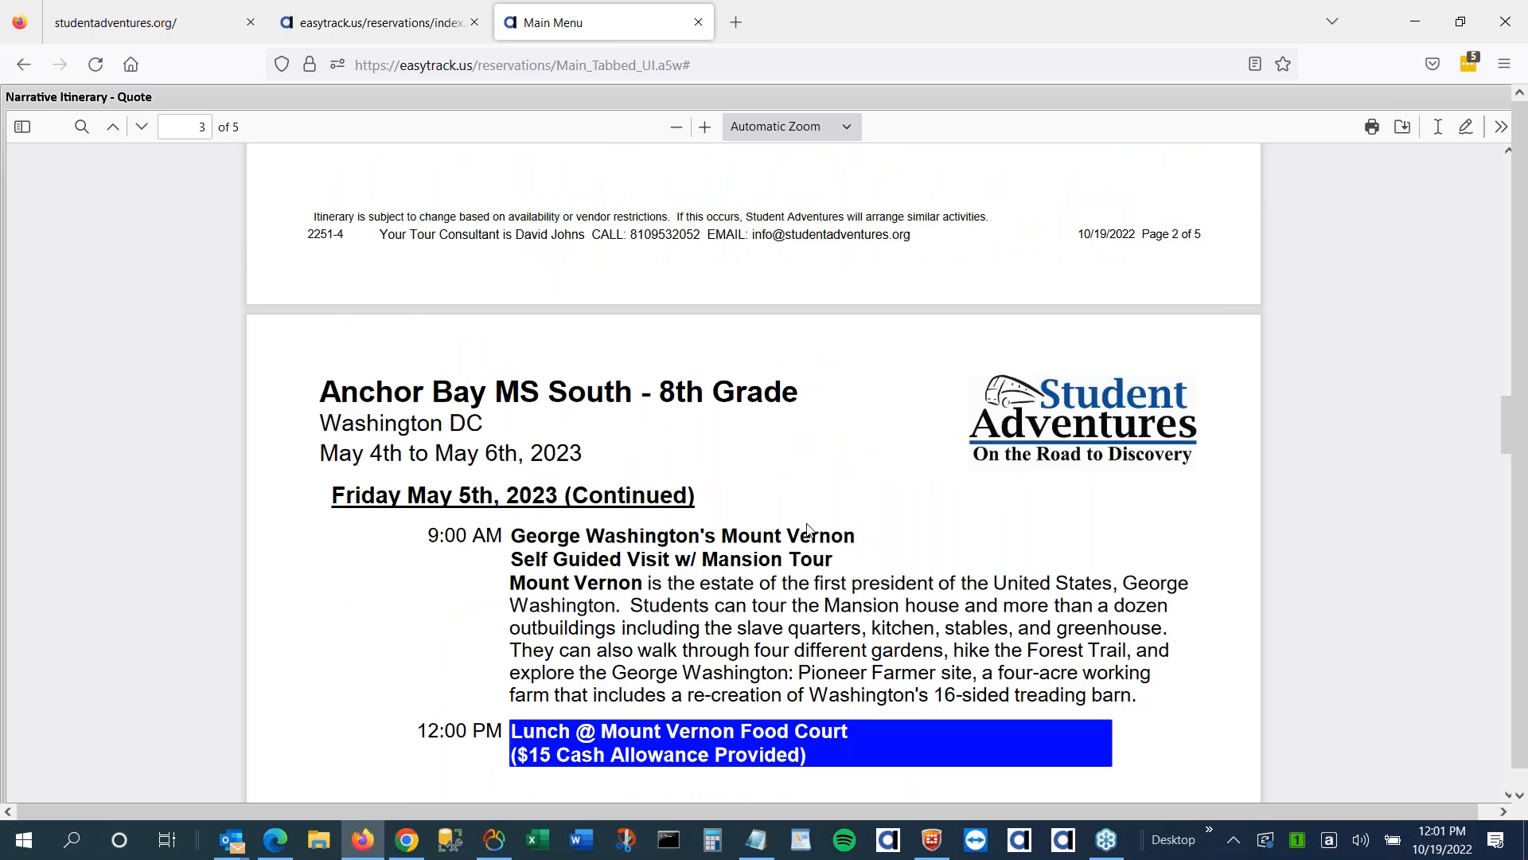
scroll(808, 529, "down", 1)
scroll(577, 516, "down", 2)
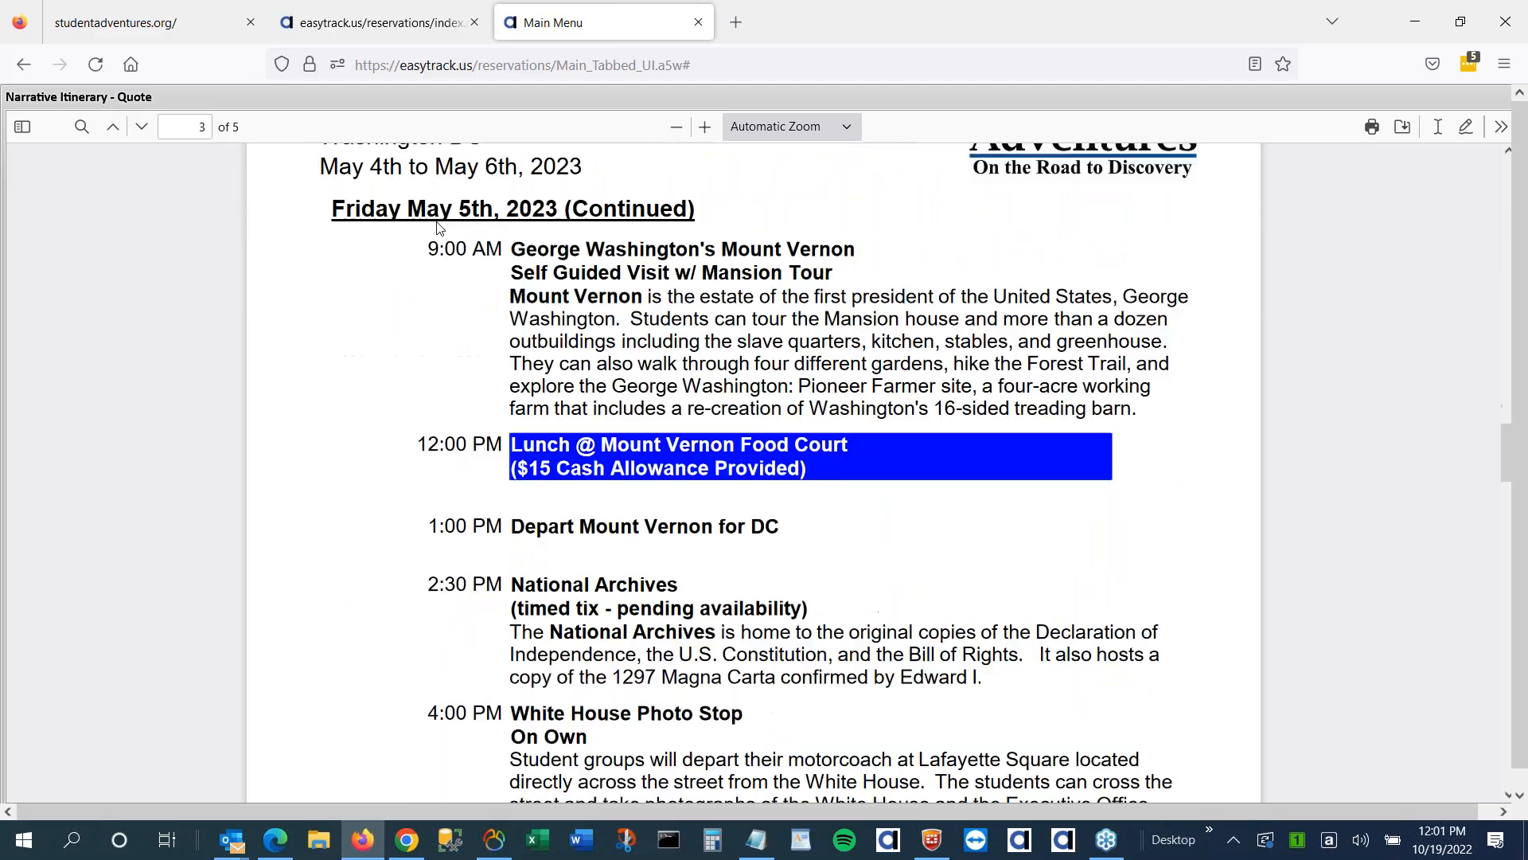
scroll(712, 390, "down", 8)
scroll(713, 390, "down", 10)
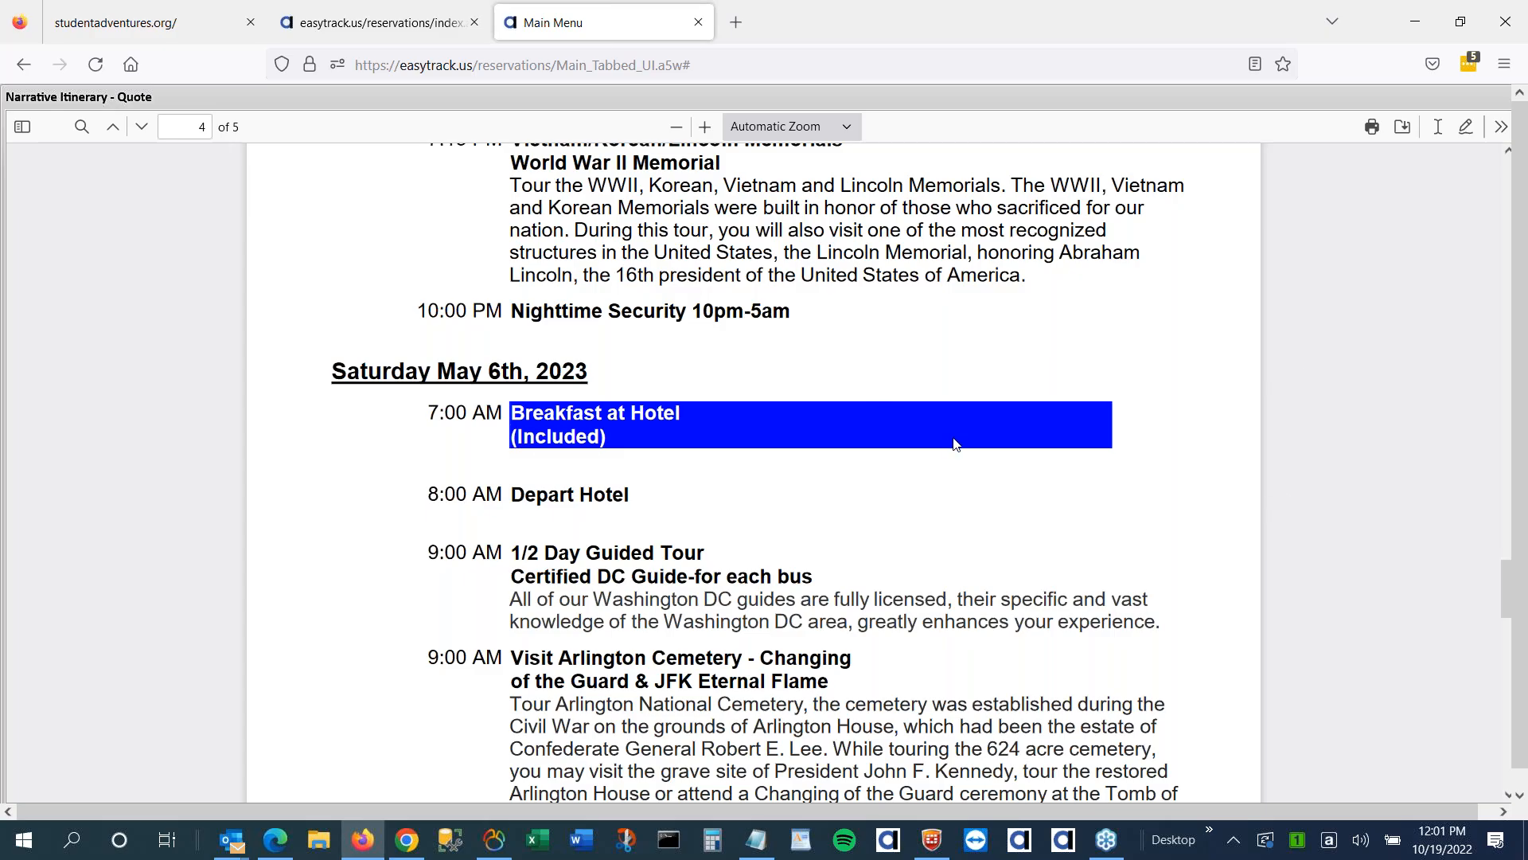
scroll(955, 445, "down", 3)
scroll(1058, 360, "down", 2)
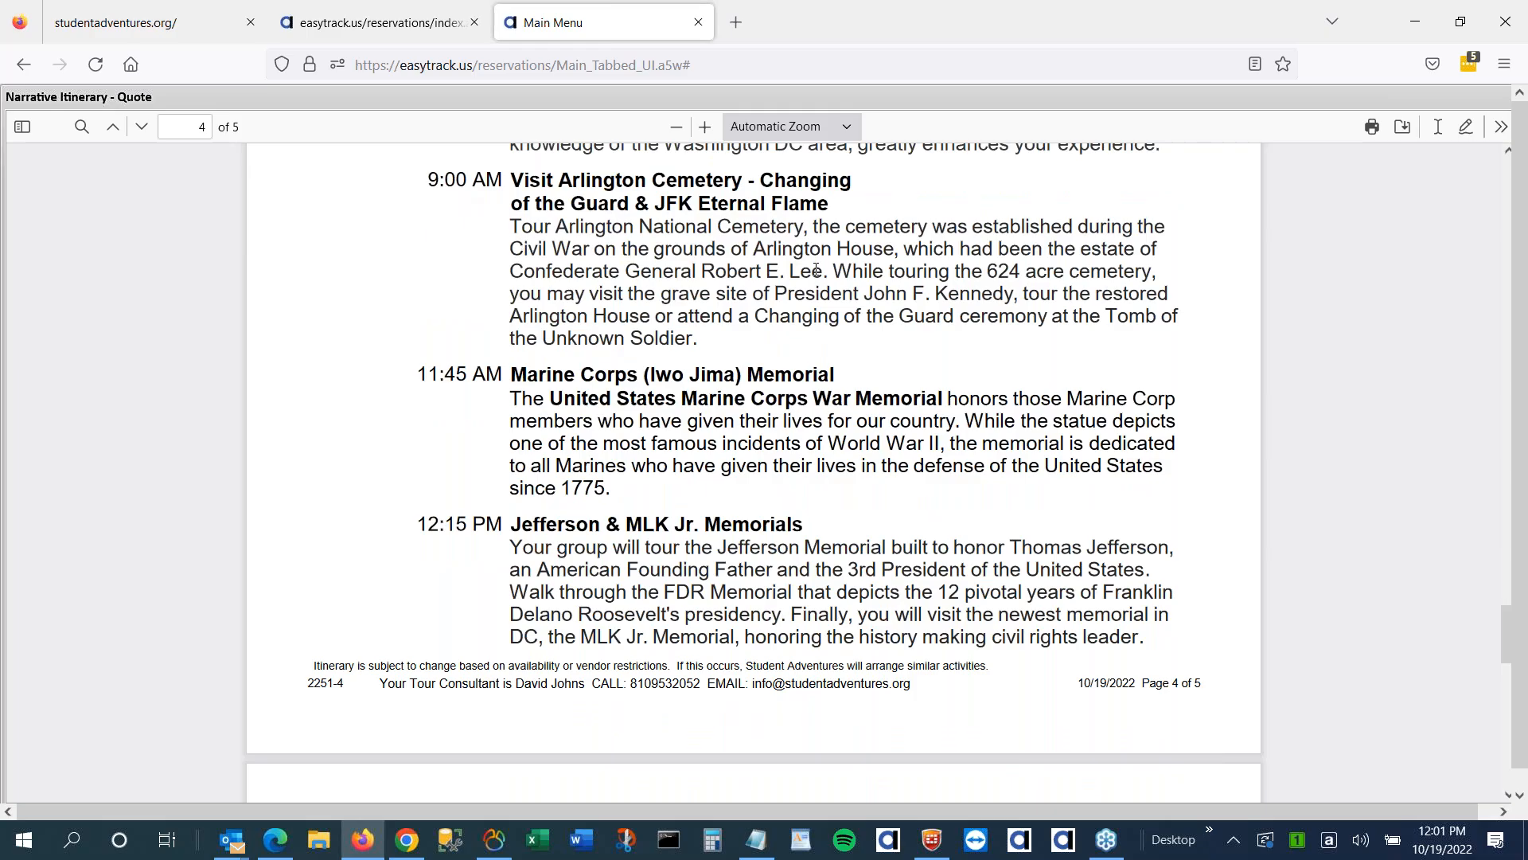
scroll(815, 271, "up", 4)
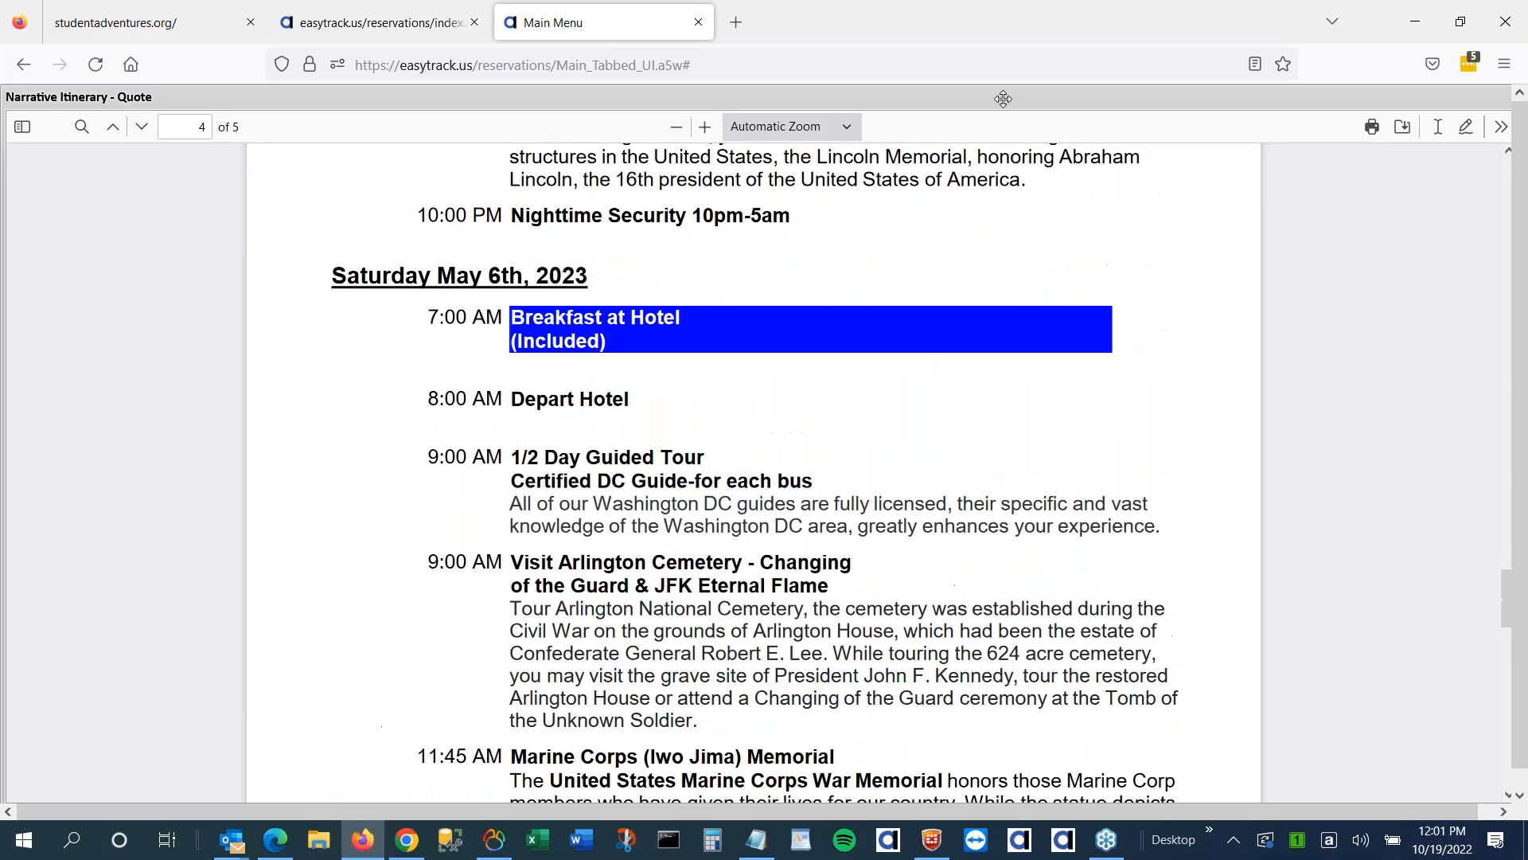
double_click(1003, 99)
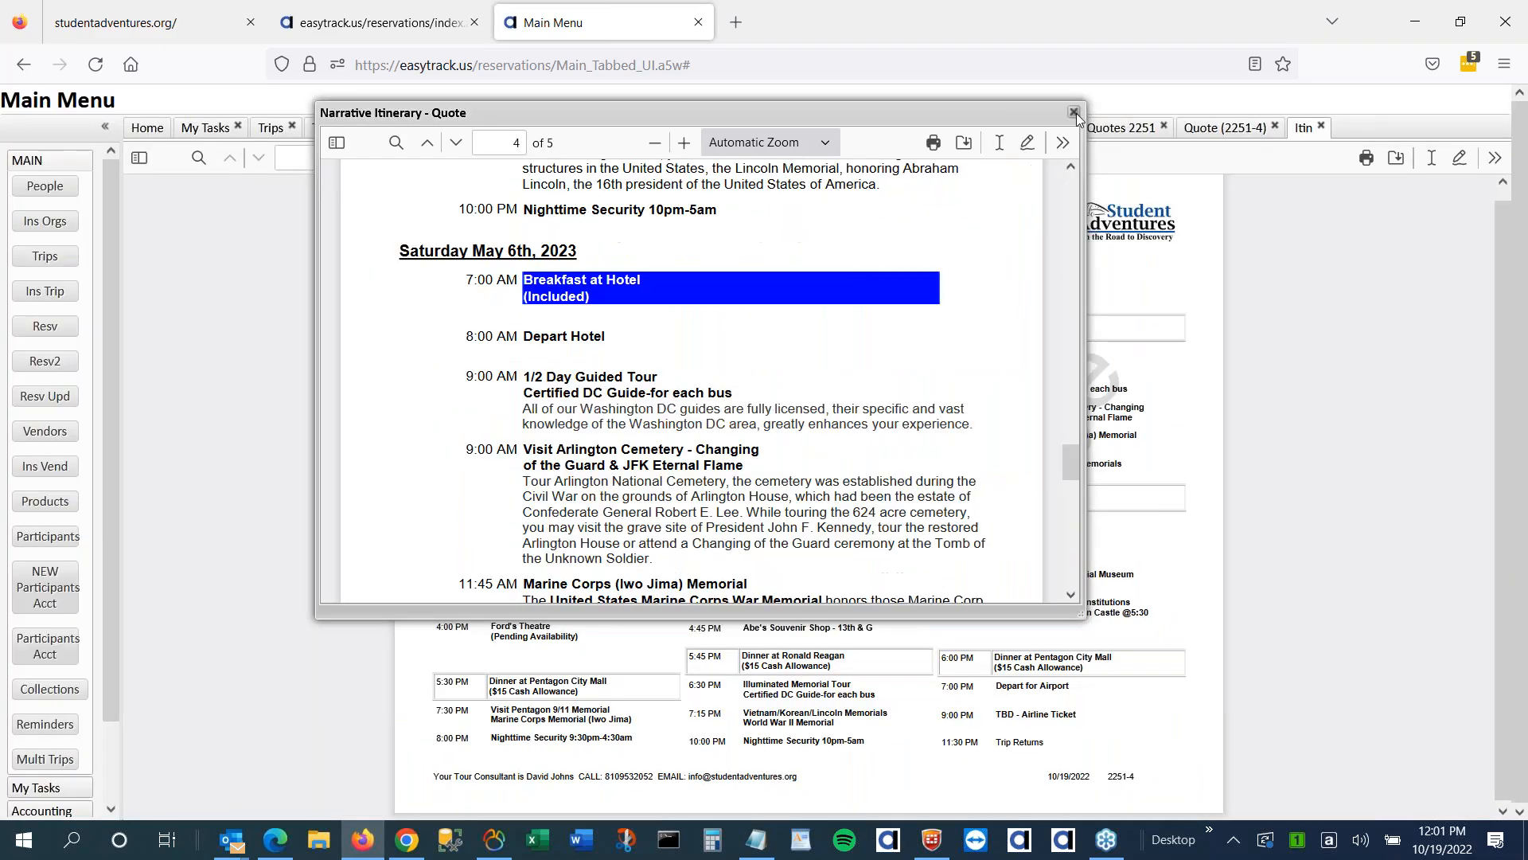
left_click(1074, 113)
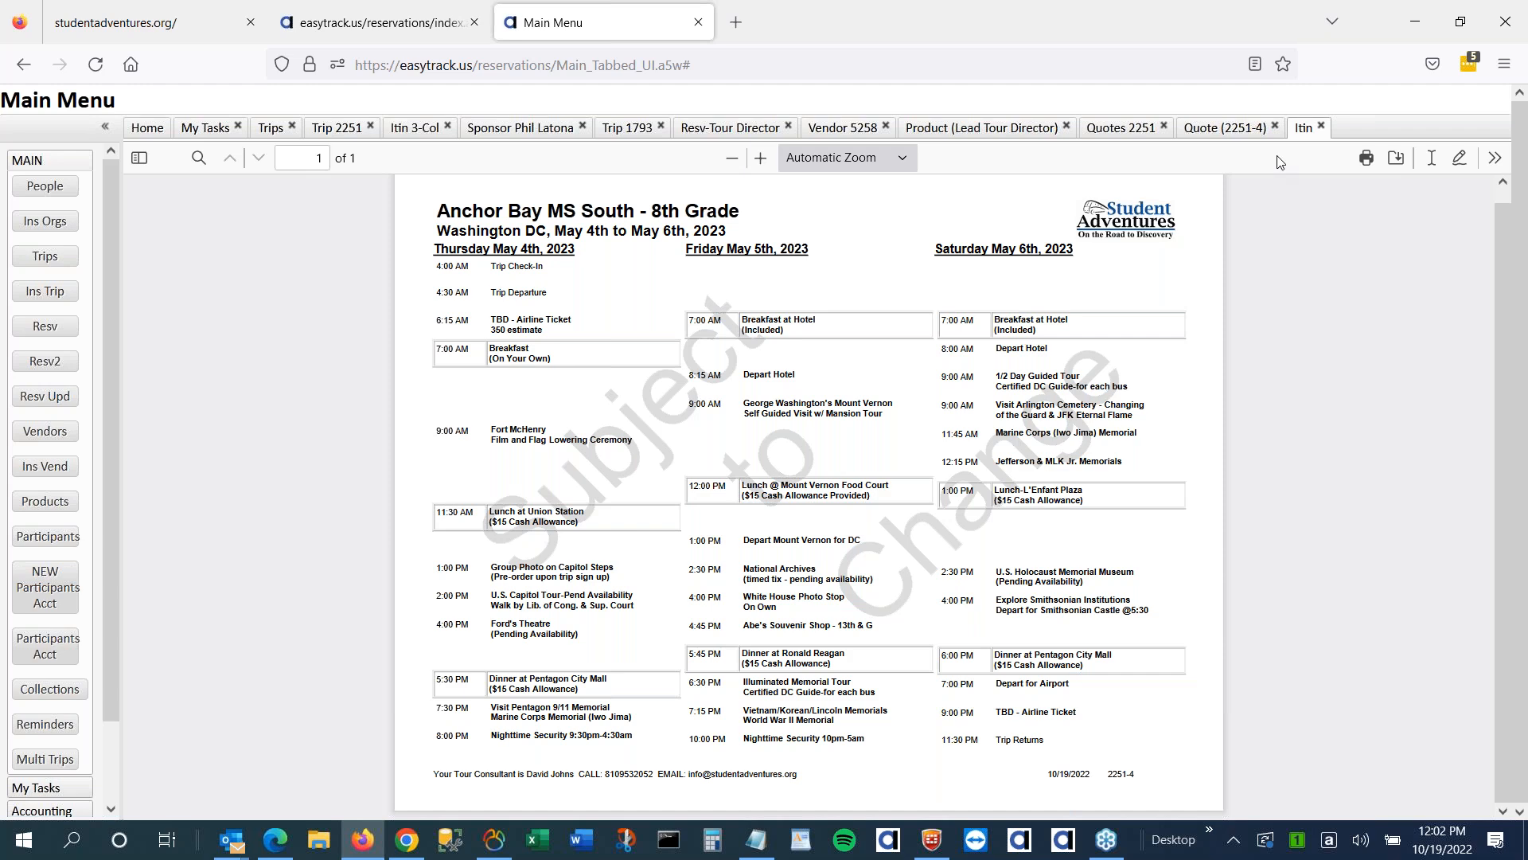
Close the quote's graphical itinerary, the trip 2251 quotes and the tour director reservation to return to trip 1793
left_click(1322, 126)
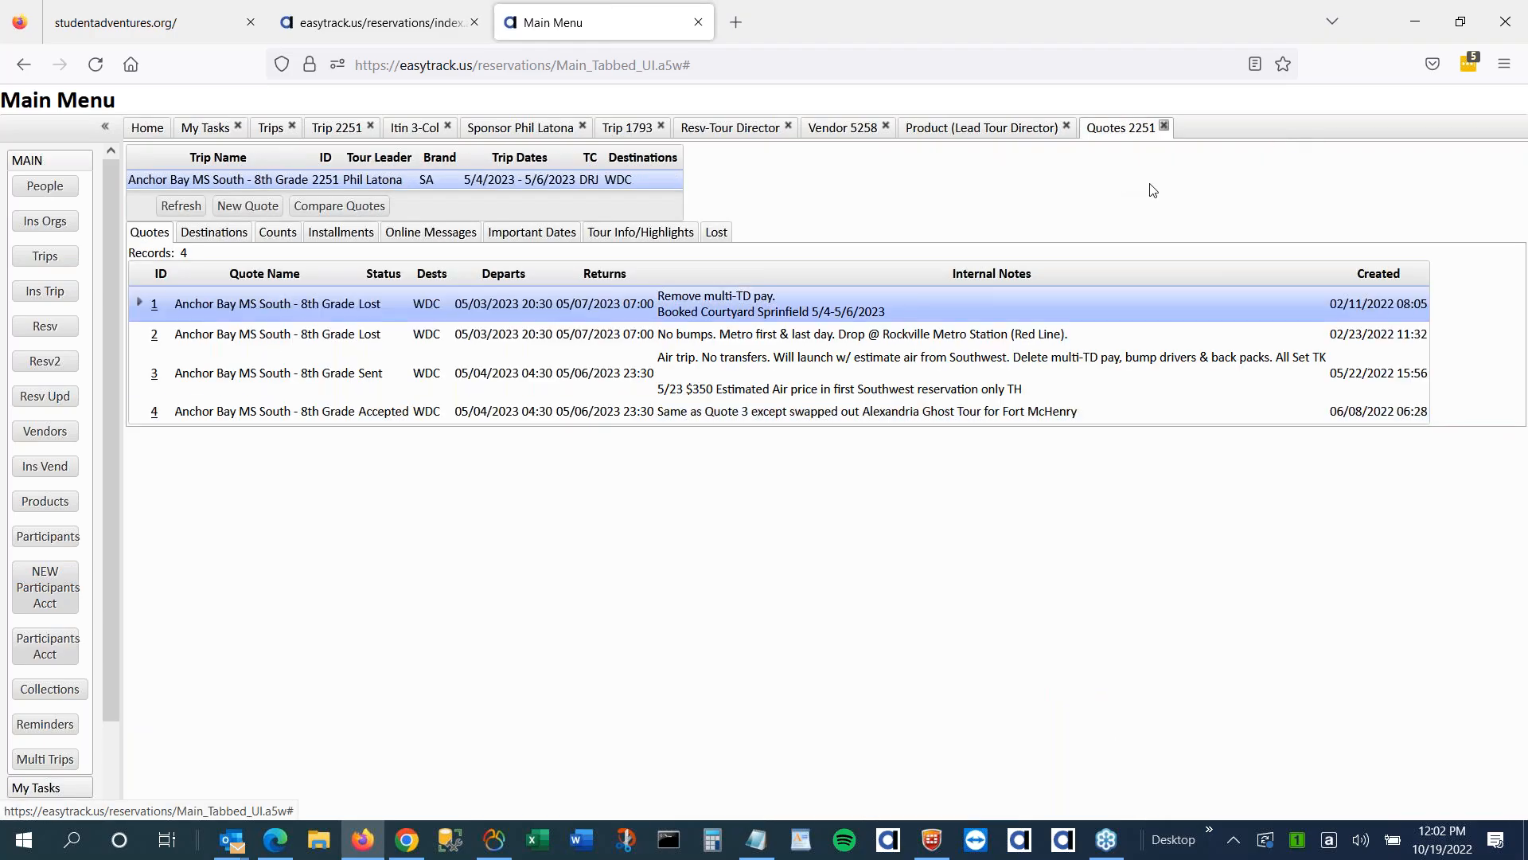
left_click(1164, 126)
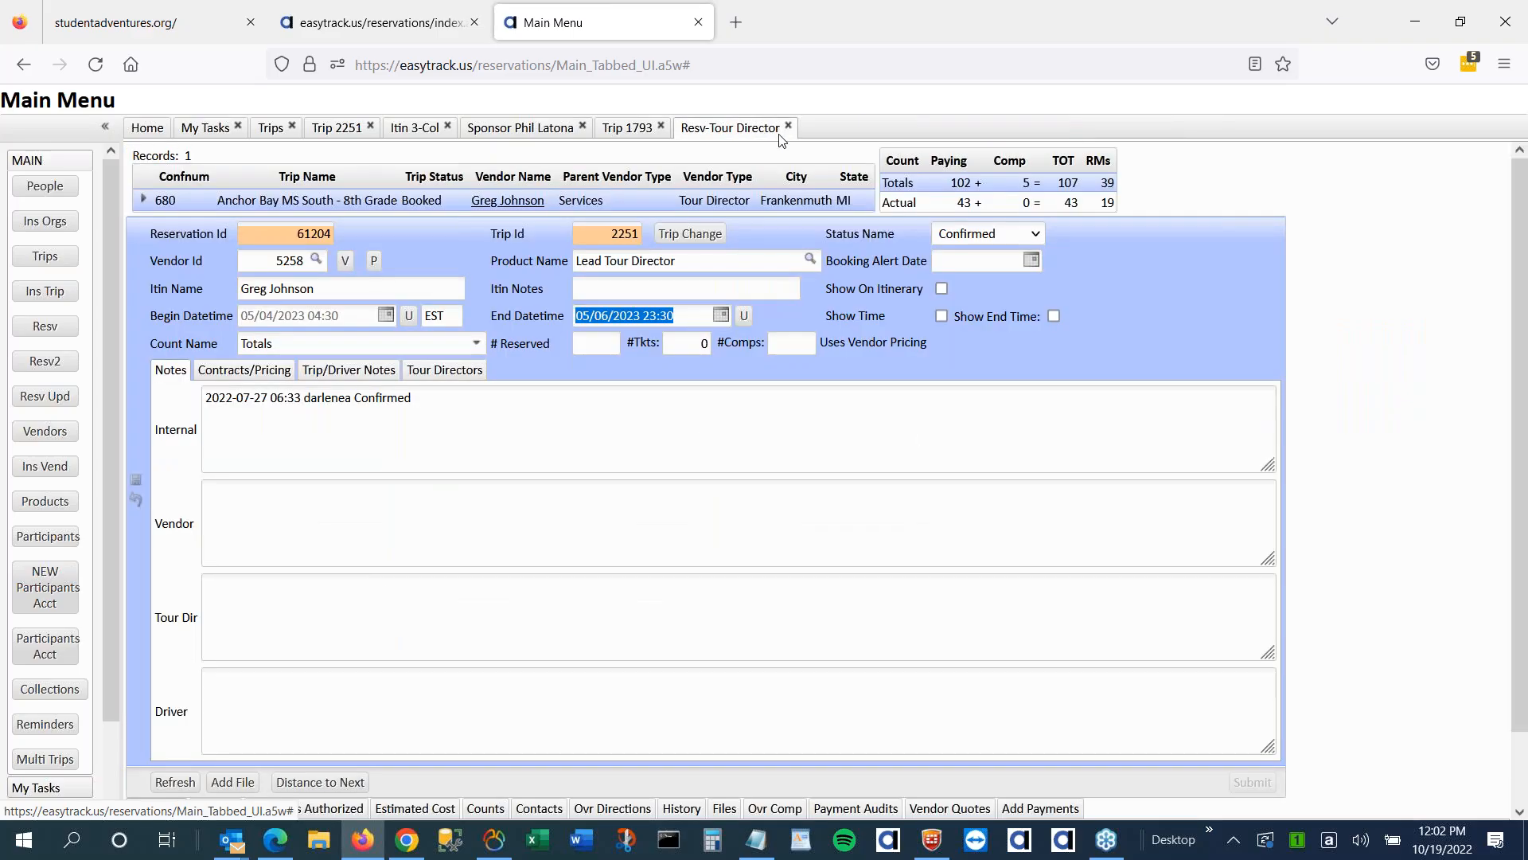
left_click(788, 126)
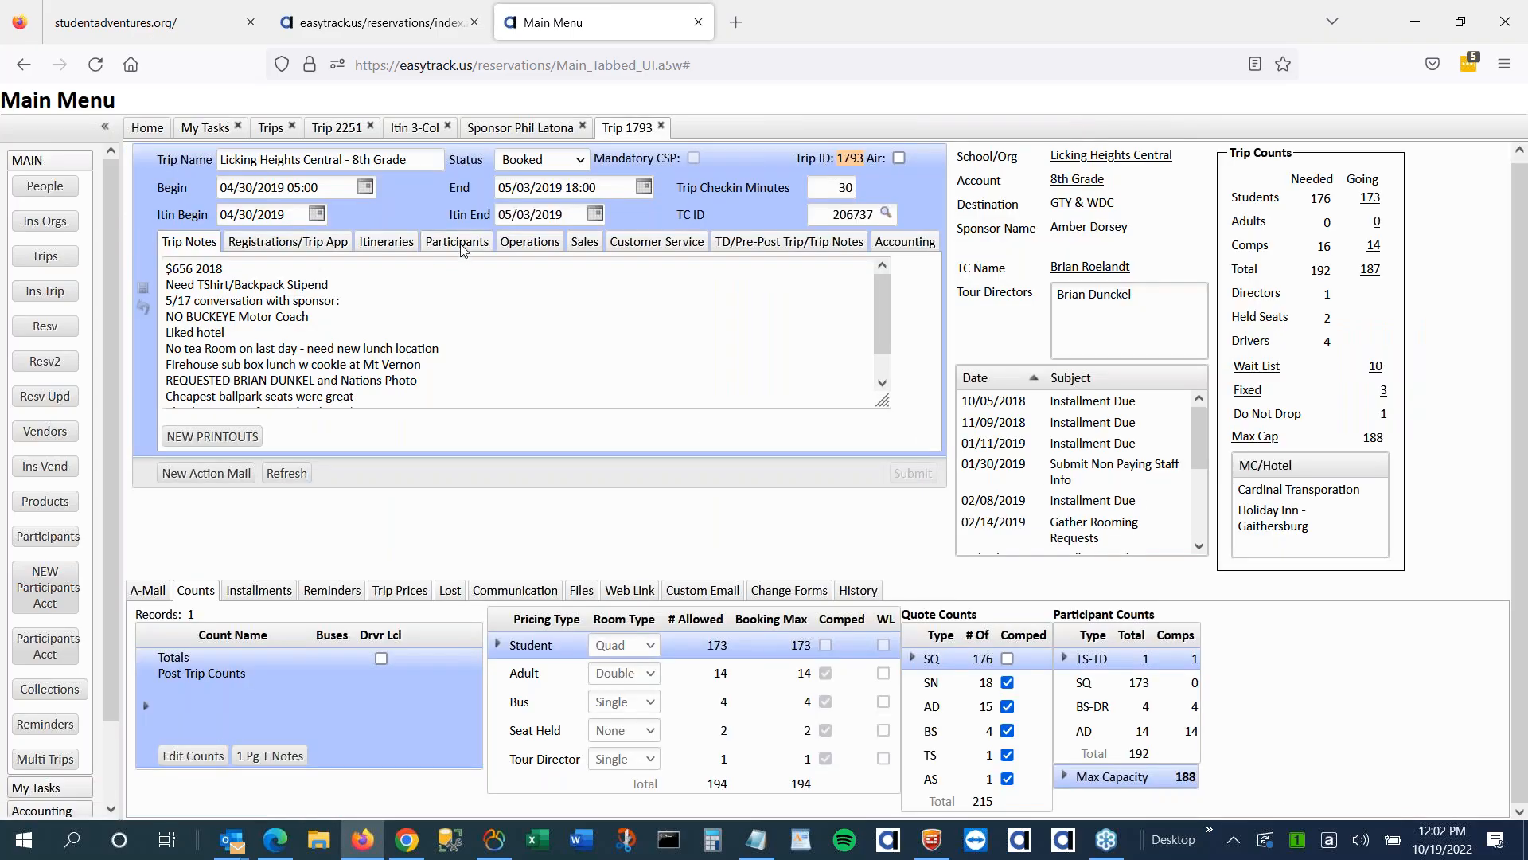
Open the participant list of trip 1793 and look through the participants' statuses and room types
left_click(457, 241)
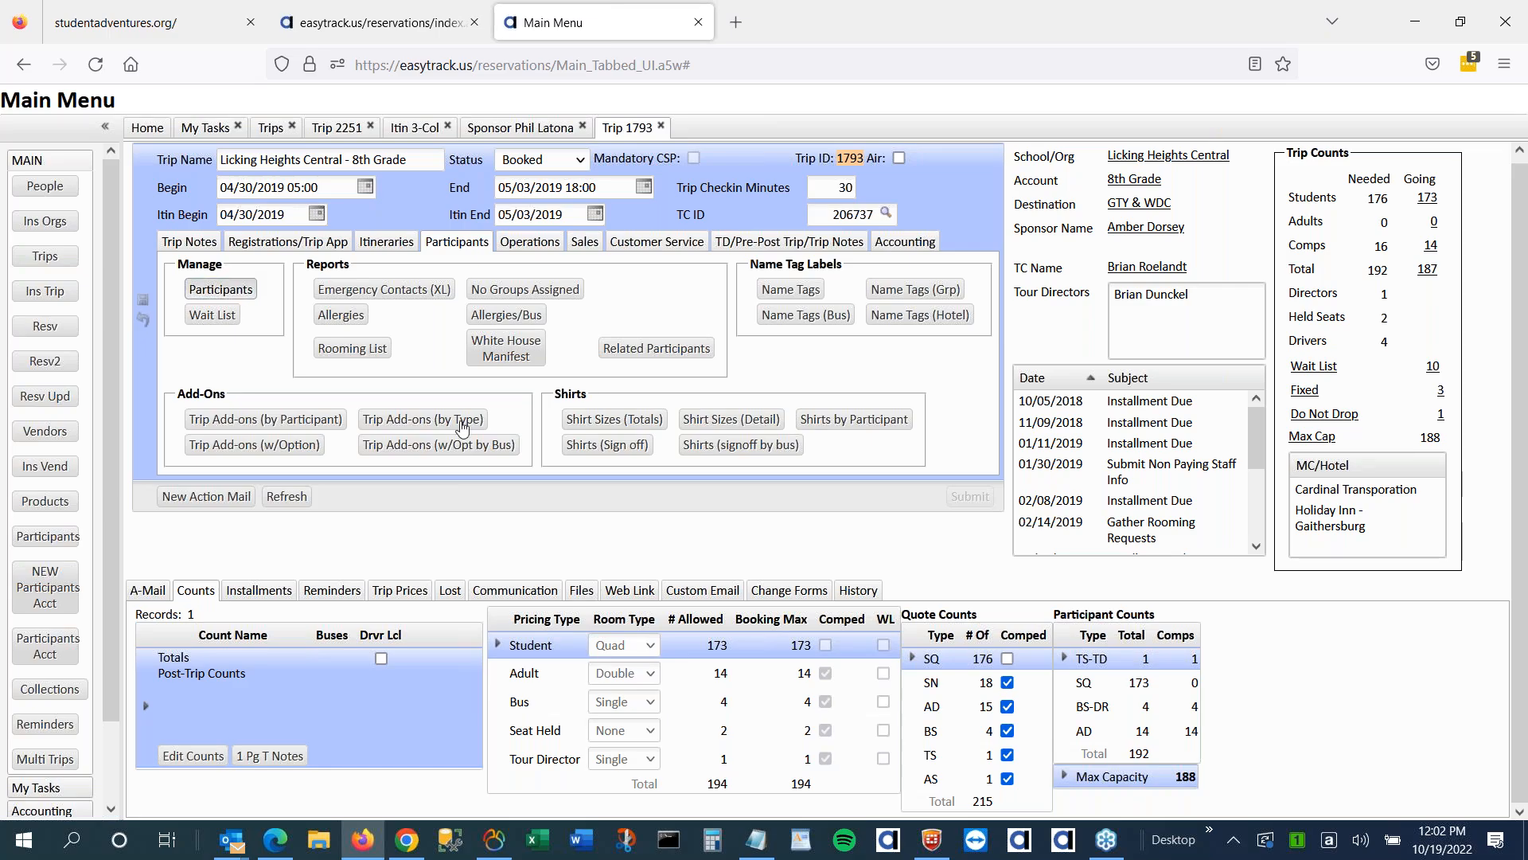
left_click(461, 427)
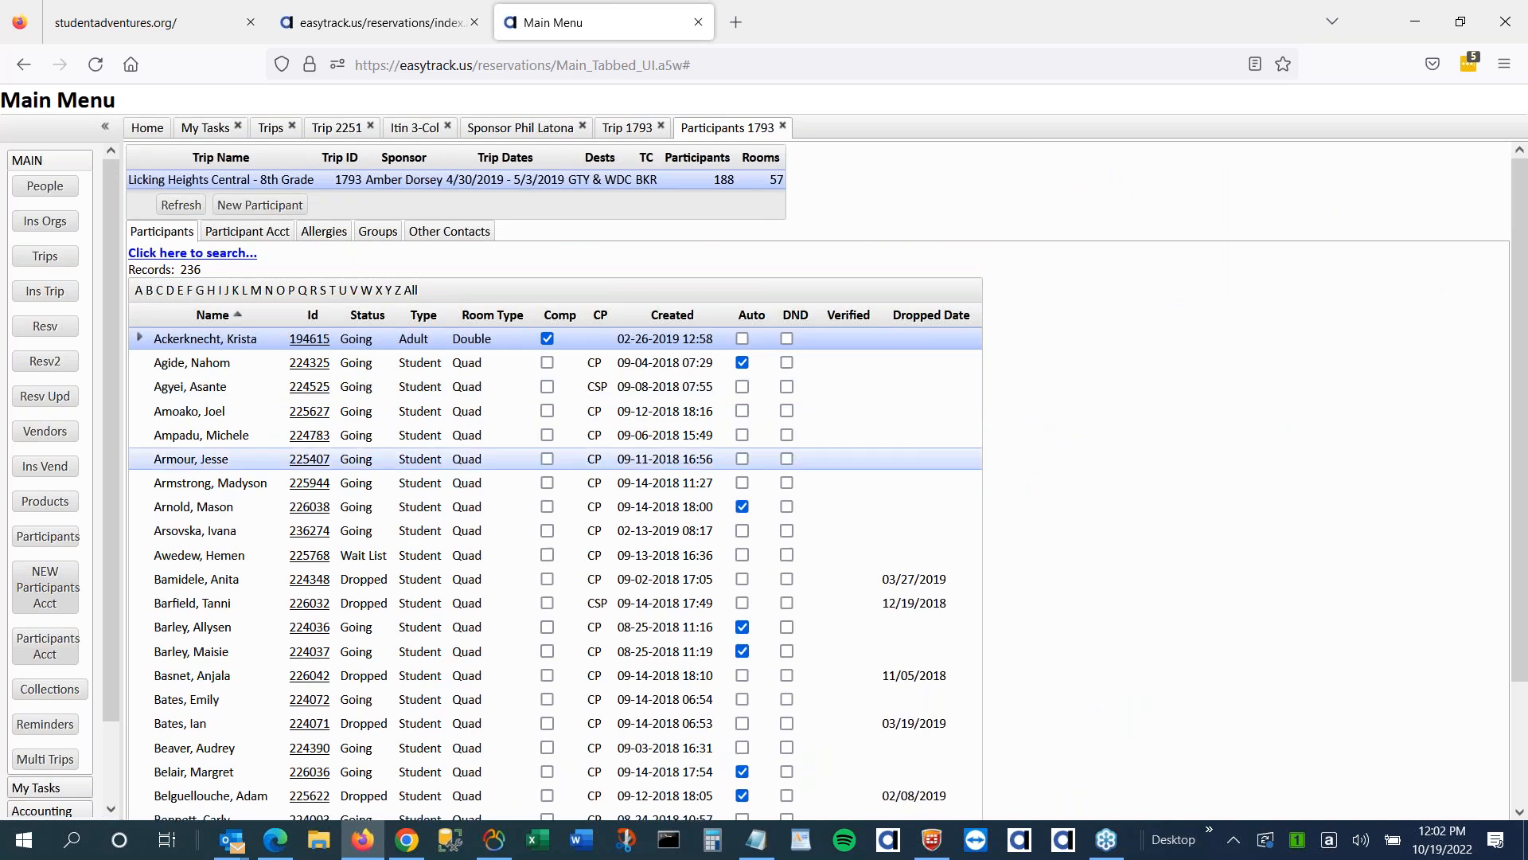
scroll(993, 538, "down", 2)
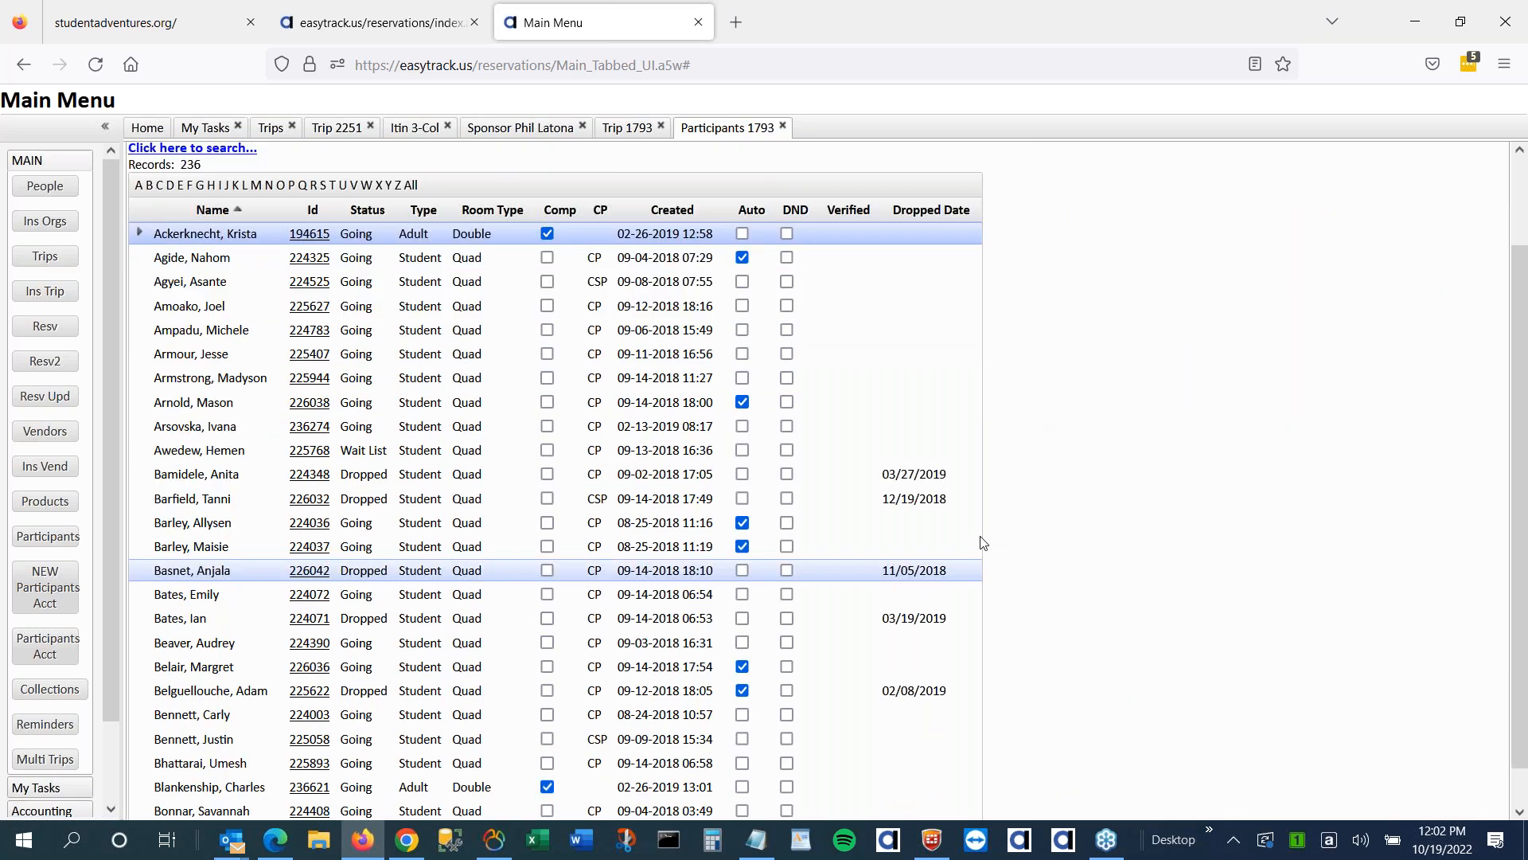
scroll(983, 542, "up", 2)
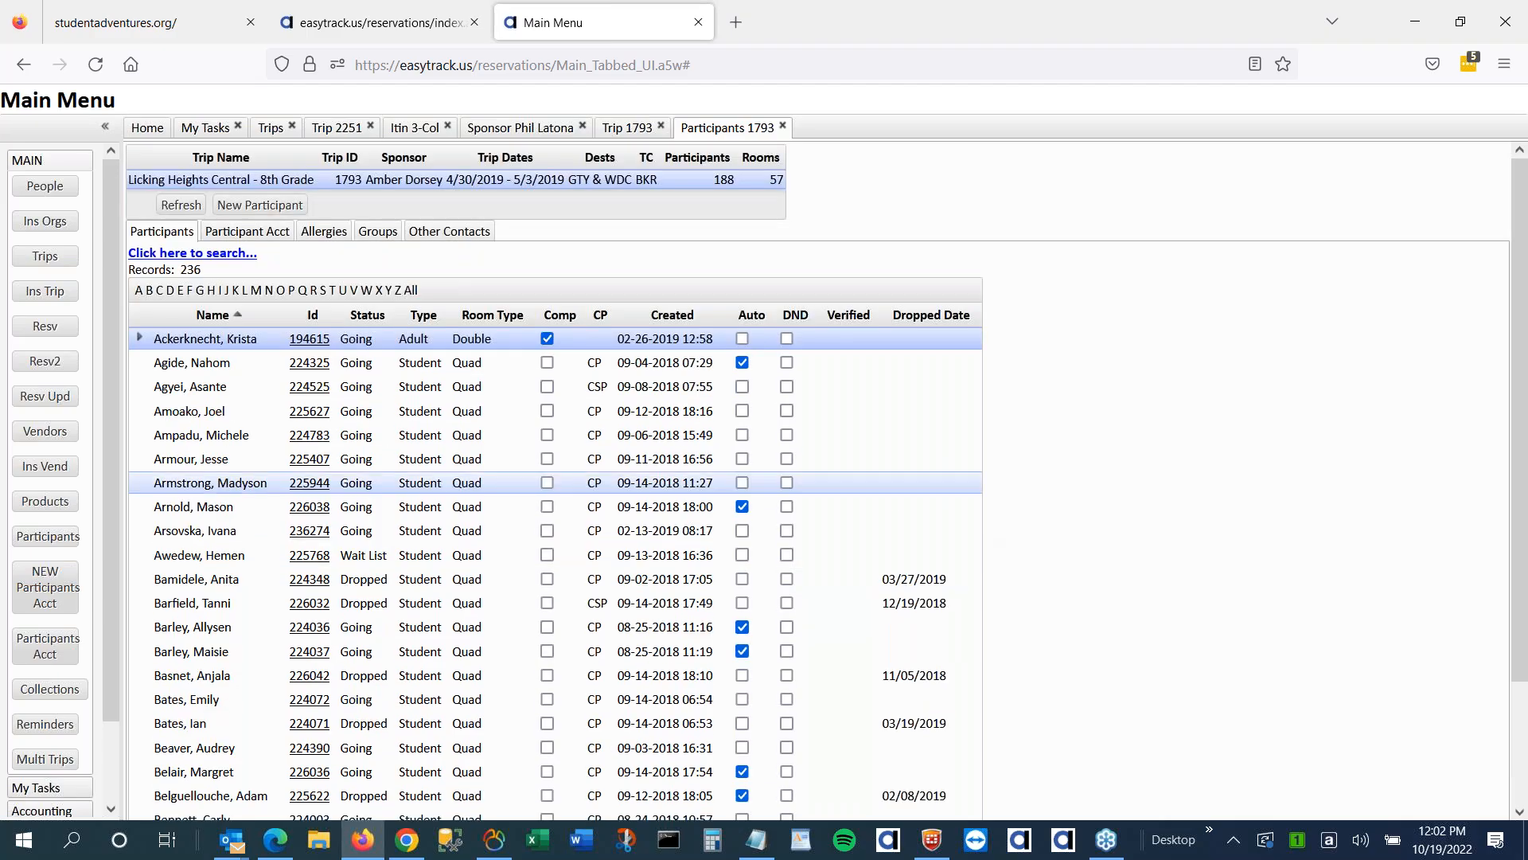
View the participant accounts of trip 1793 and check the trip dates, past due amounts, balances and total costs
left_click(247, 230)
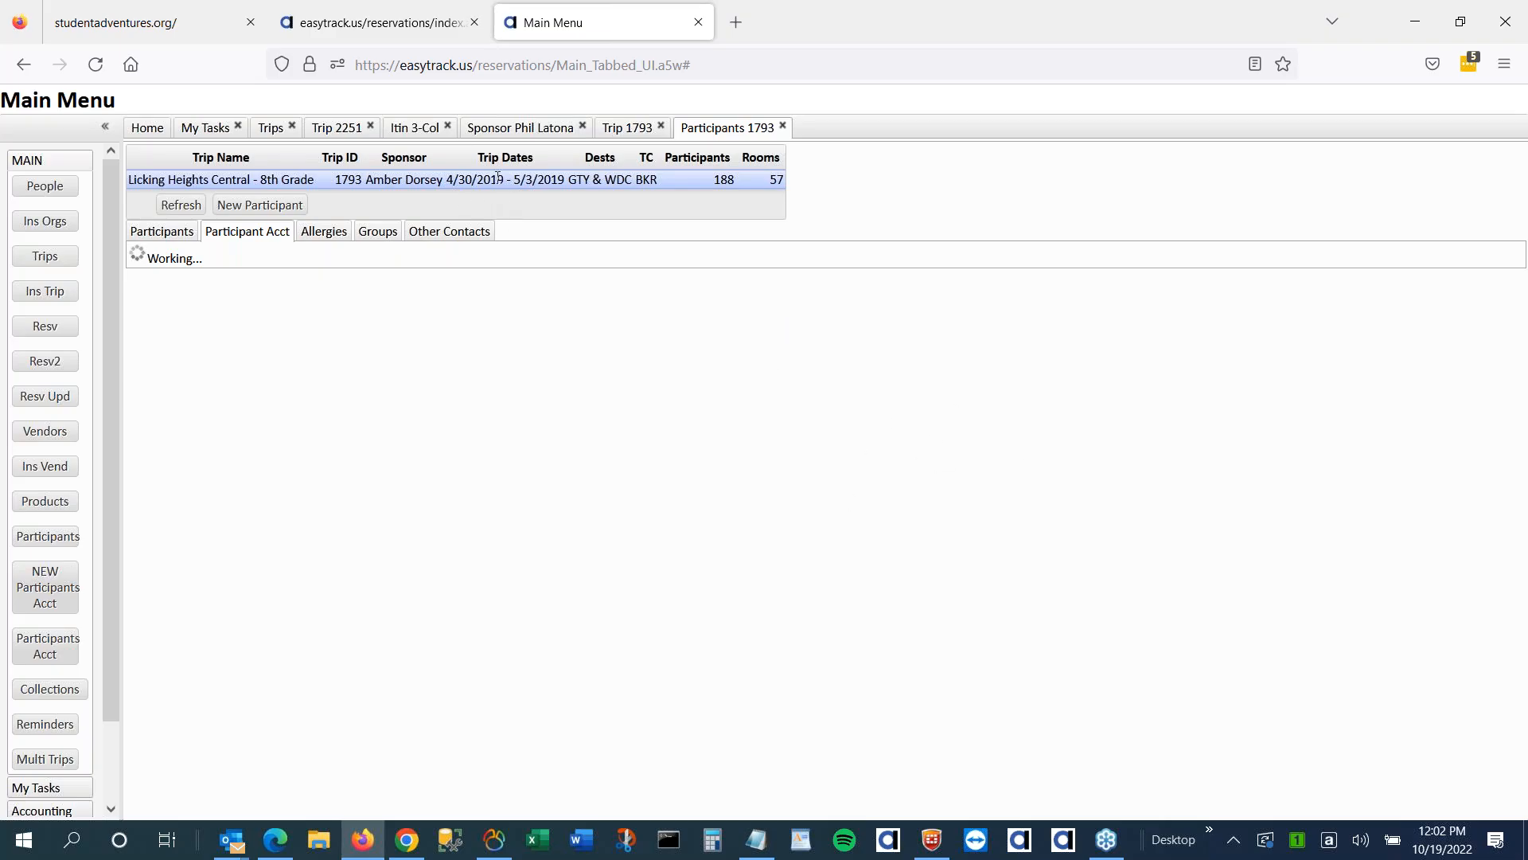
left_click_drag(483, 180, 504, 179)
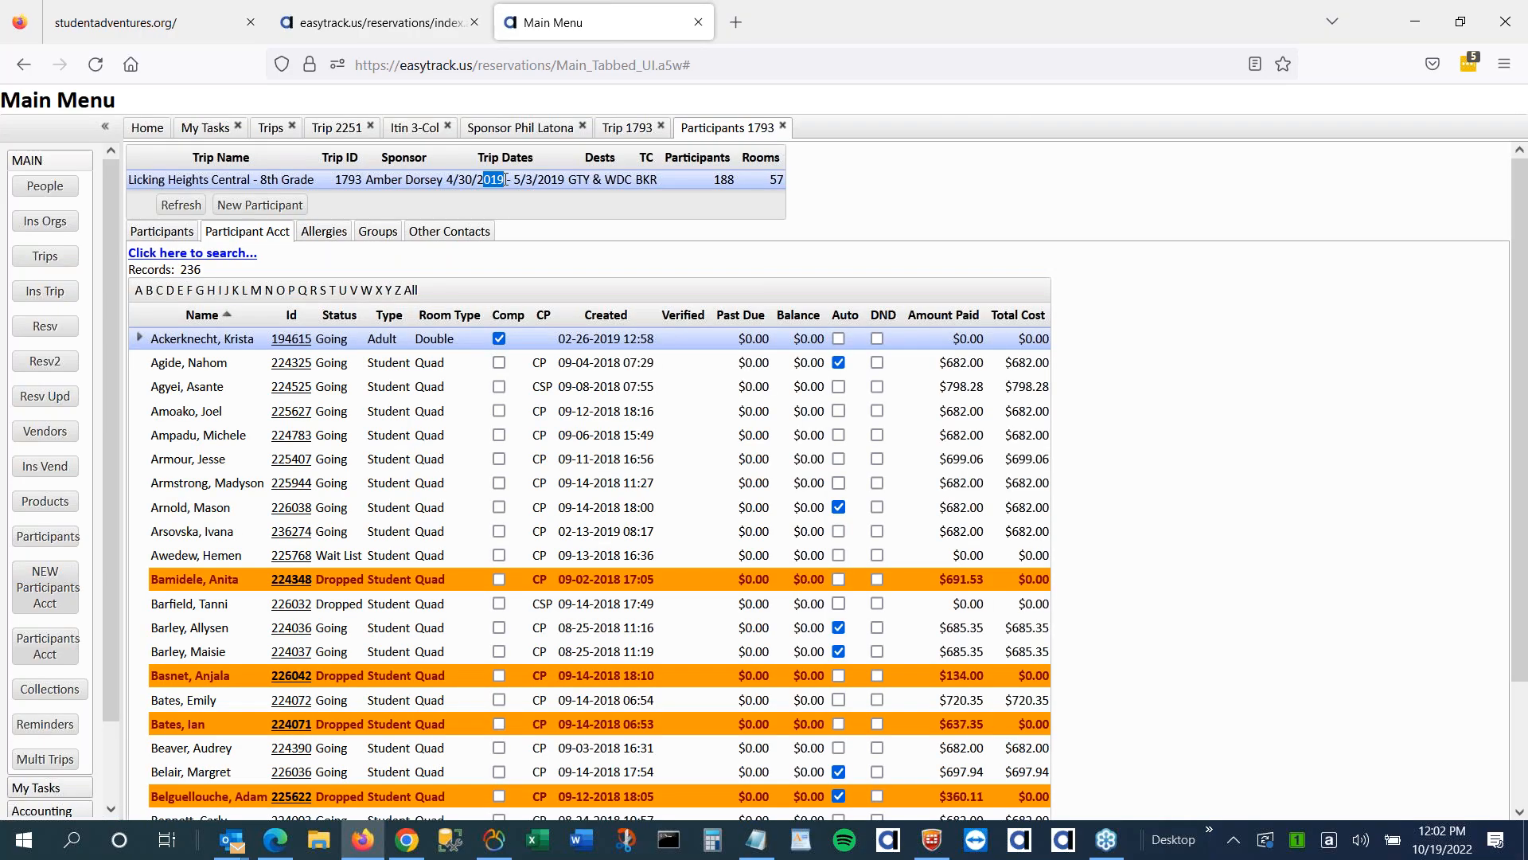
left_click(506, 180)
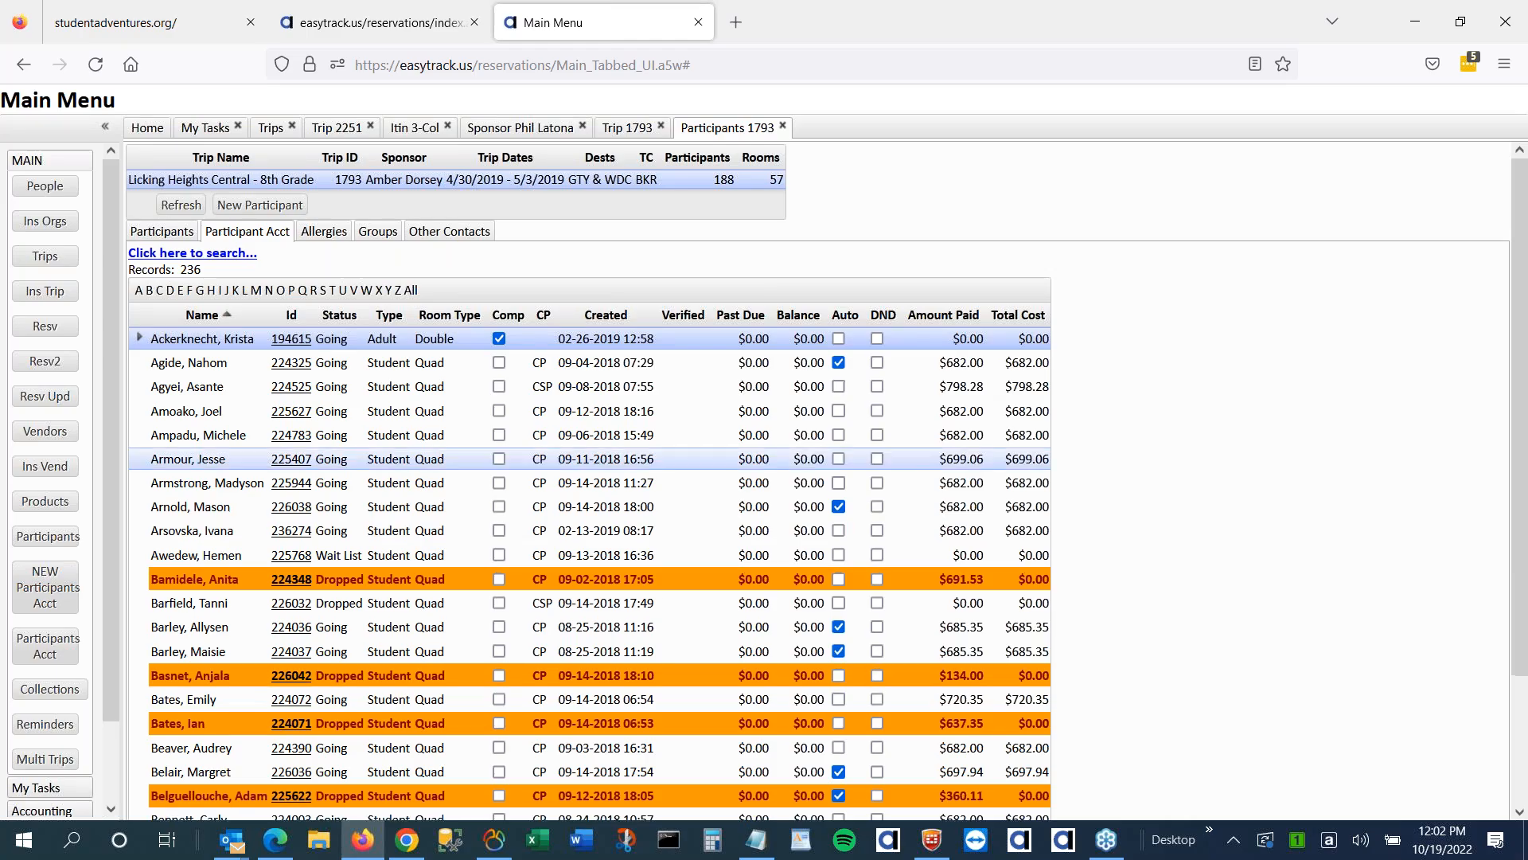
scroll(741, 497, "down", 2)
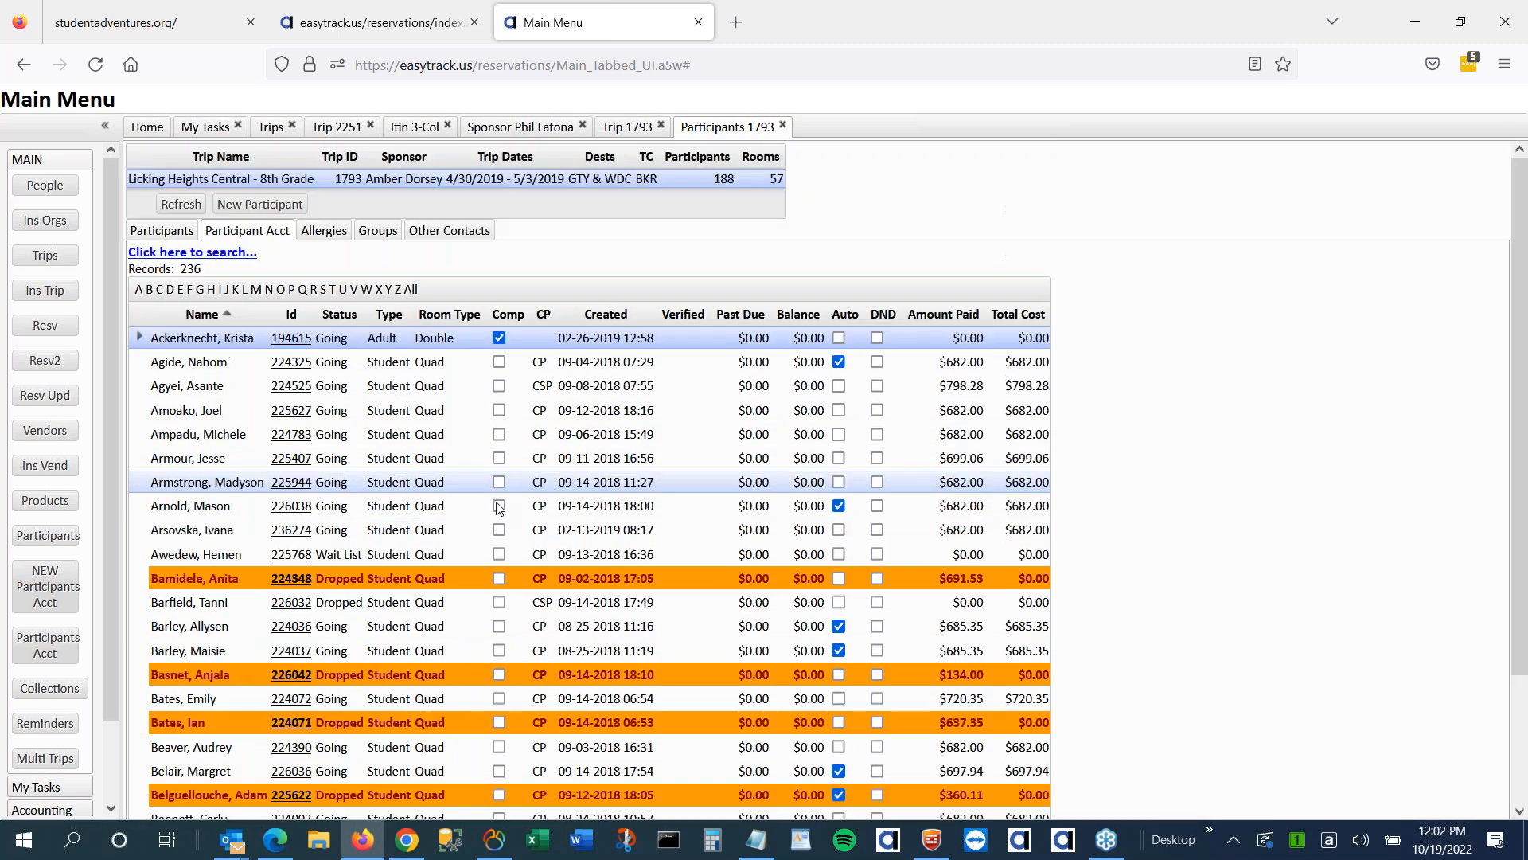
Switch to the Student Adventures trip leader website in Chrome and review the main menu for trip 2251
left_click(49, 102)
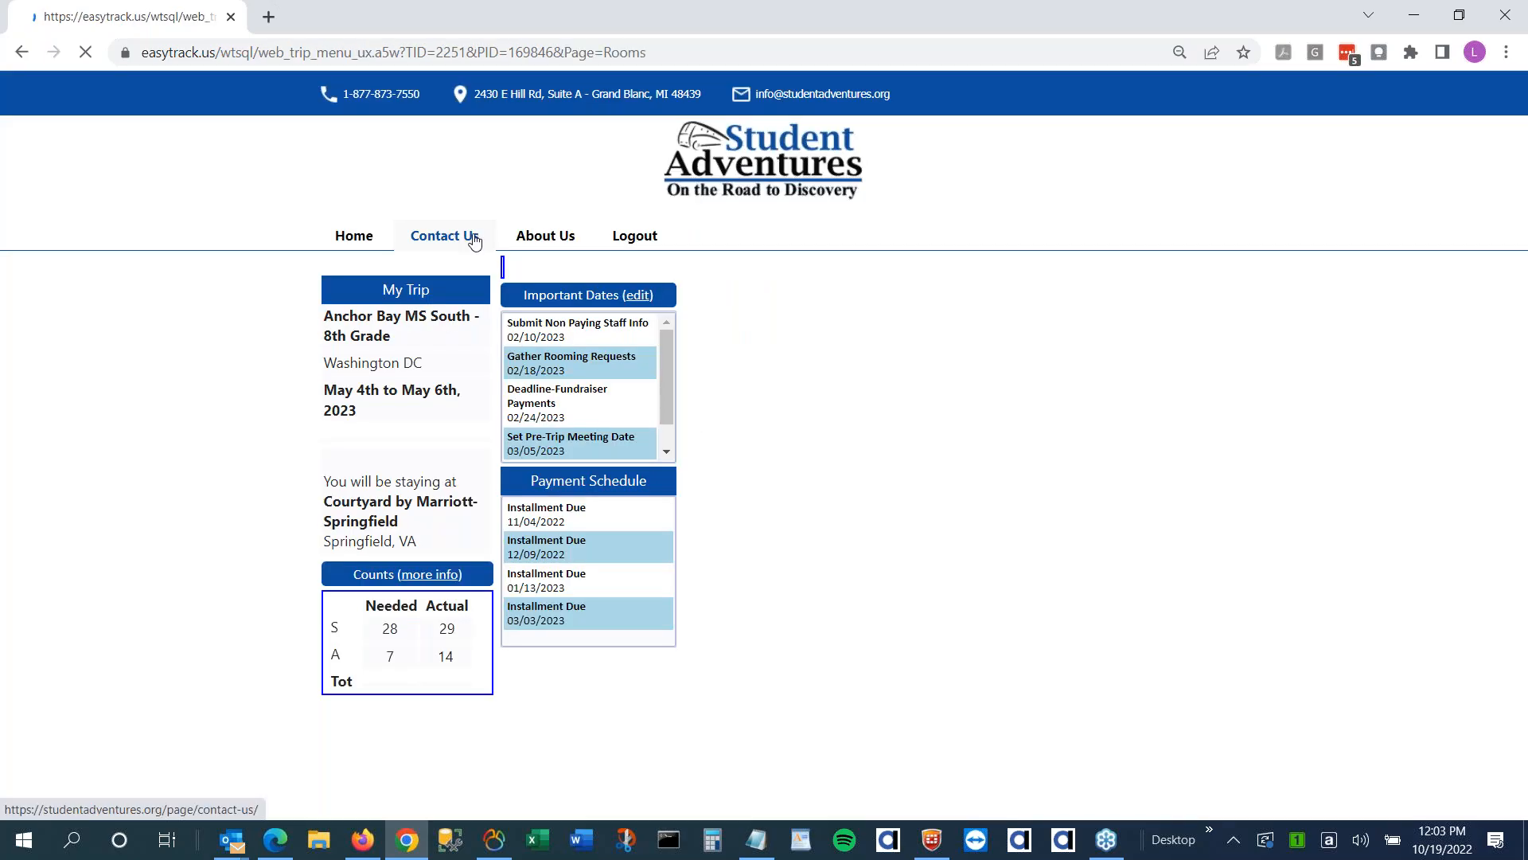
left_click(557, 318)
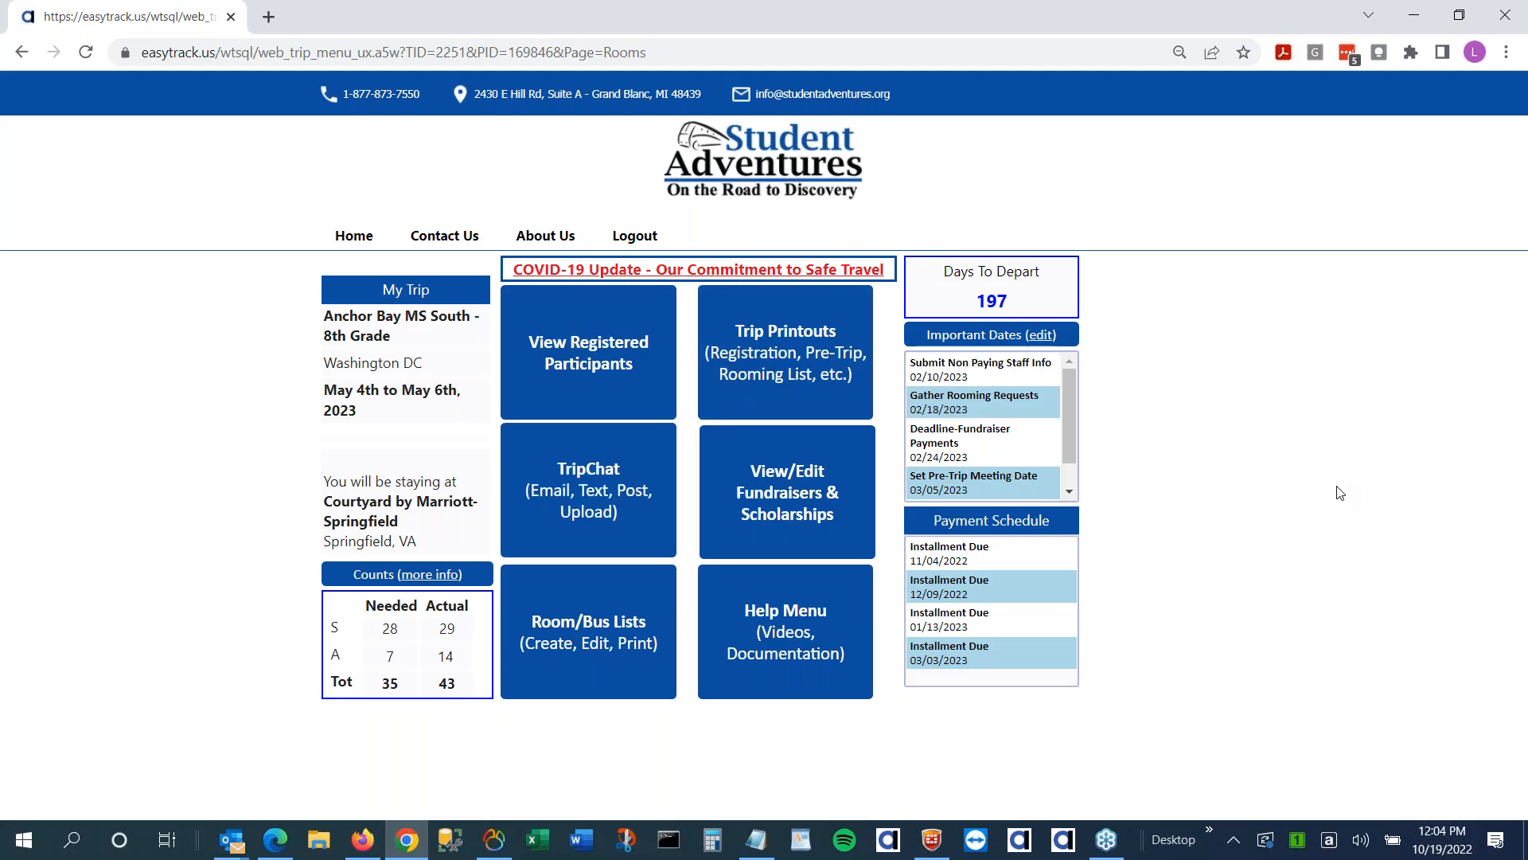
View trip 2251's registered participants filtered by Dropped status and by Non-Paying with no past due, and return to the main menu
left_click(601, 354)
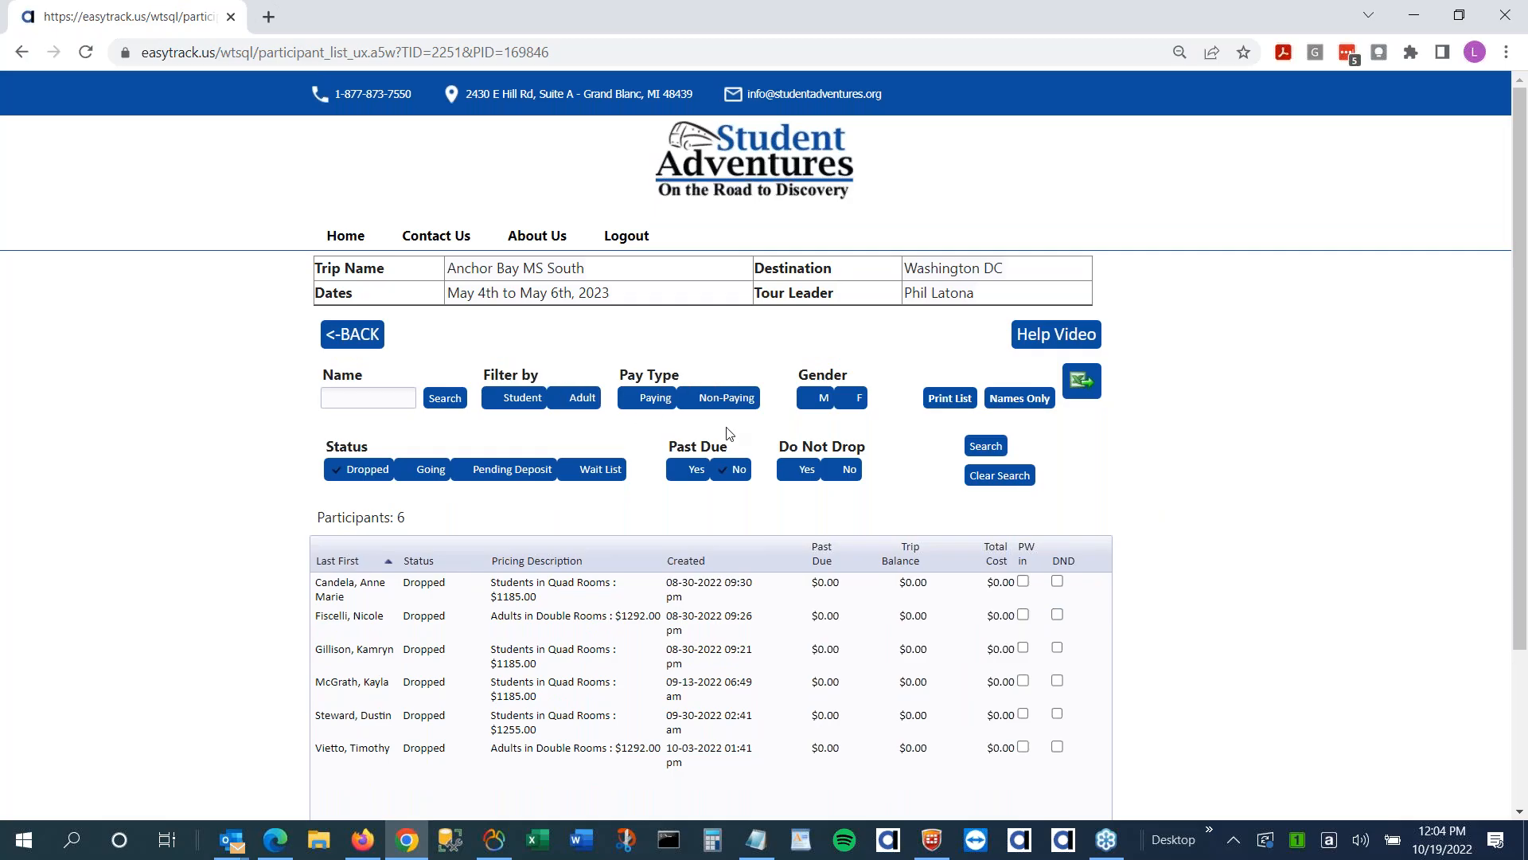
left_click(372, 475)
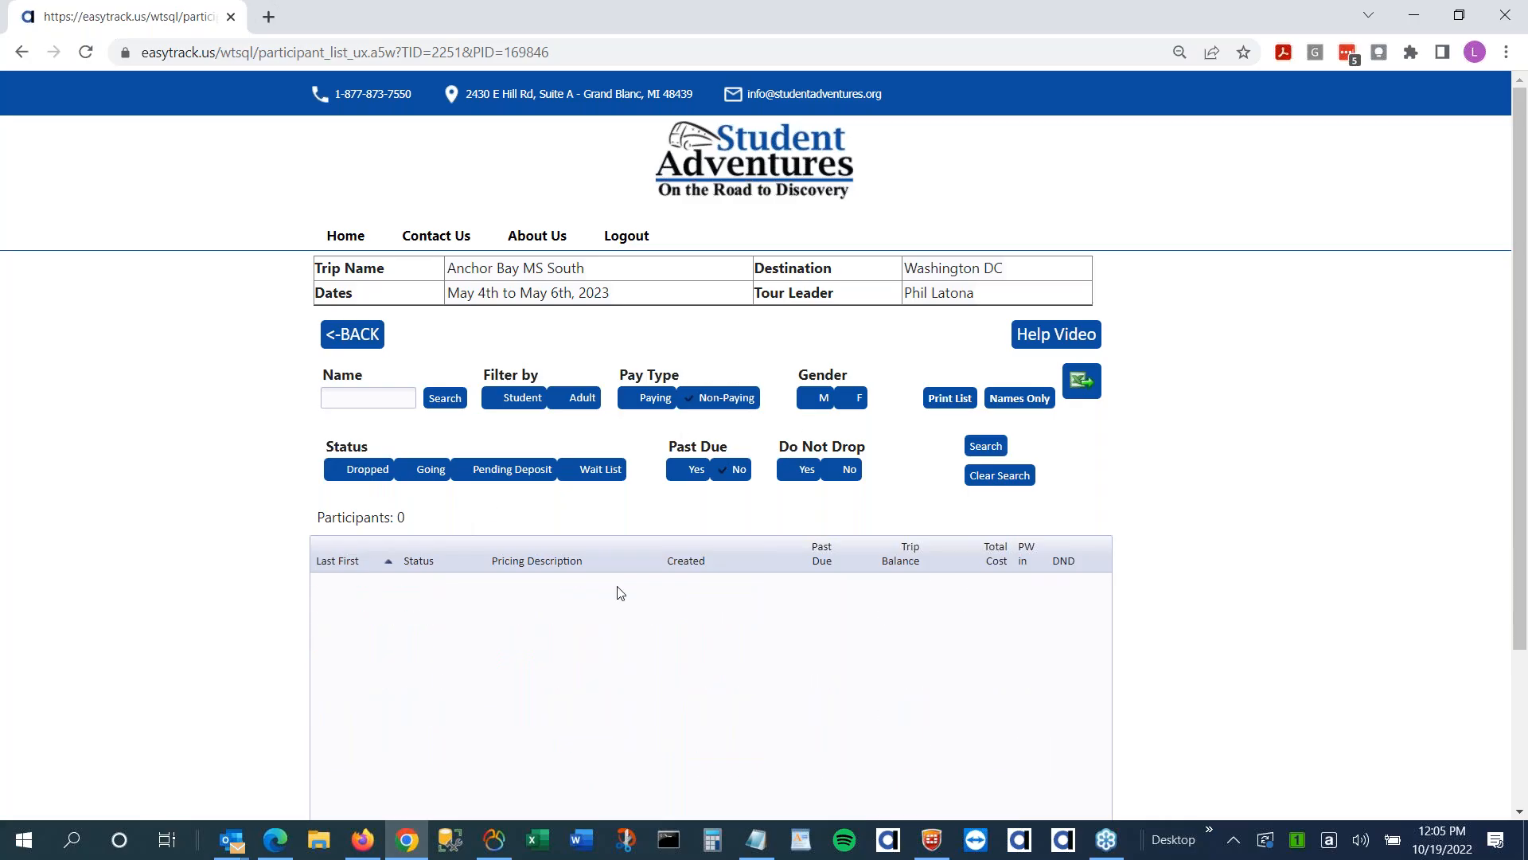
left_click(360, 337)
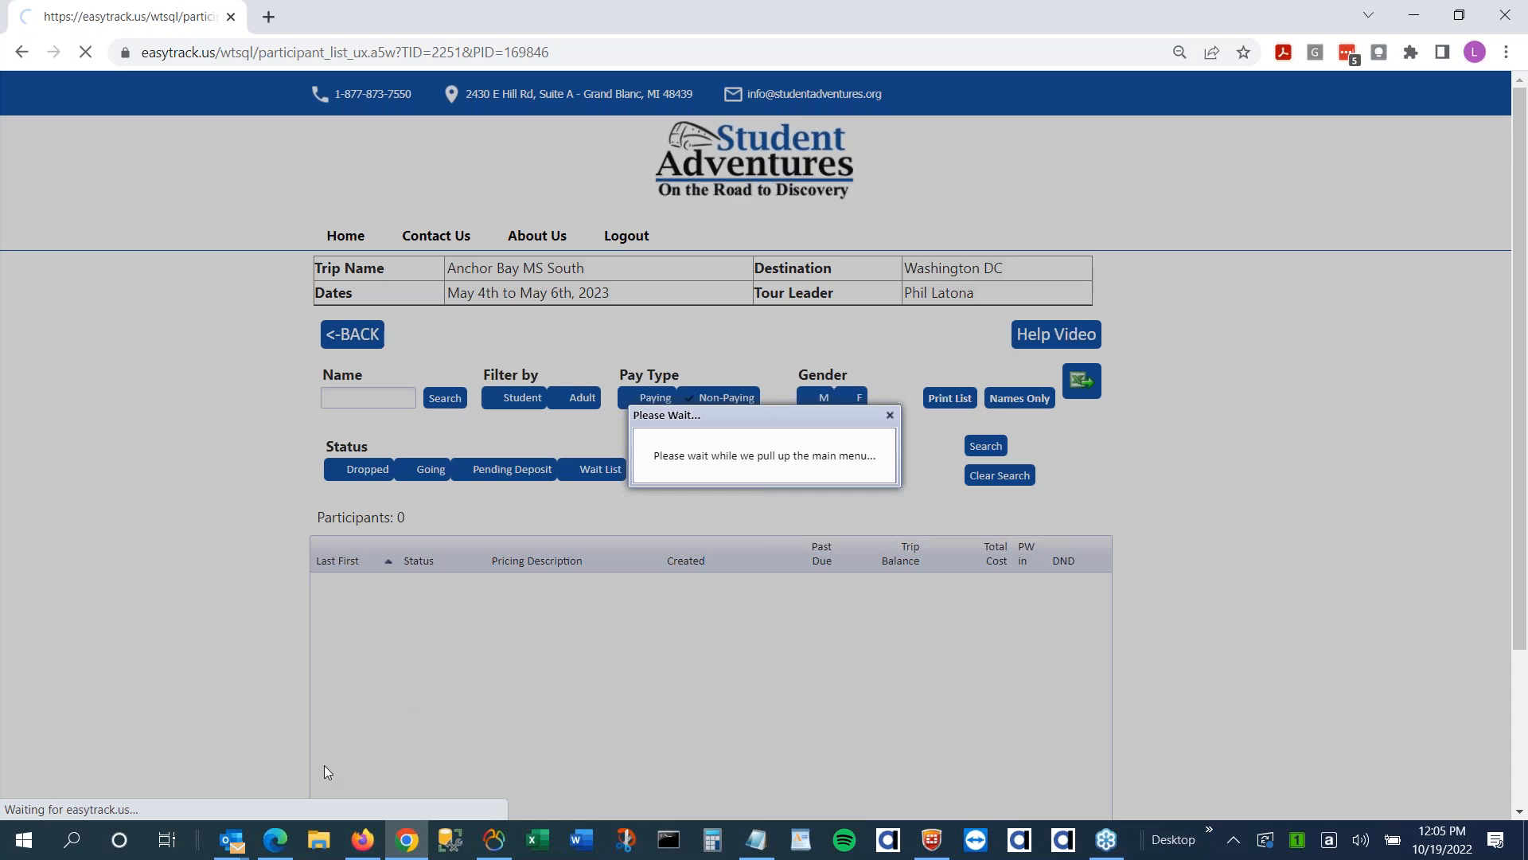
Open TripChat for trip 2251 on the trip leader website, view the new text message form, and return to the trip menu
left_click(366, 847)
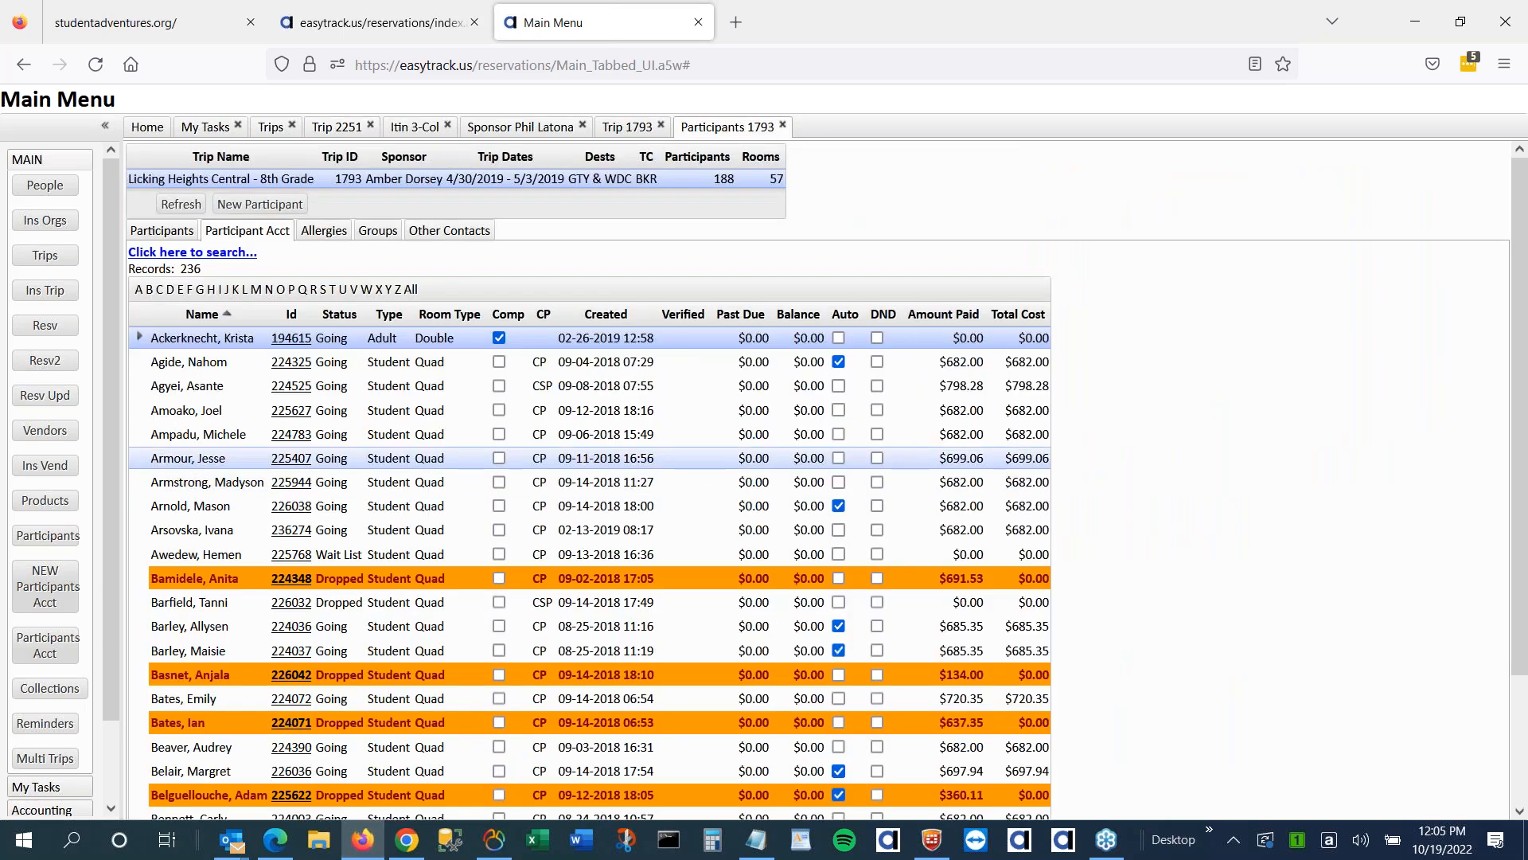
left_click(407, 841)
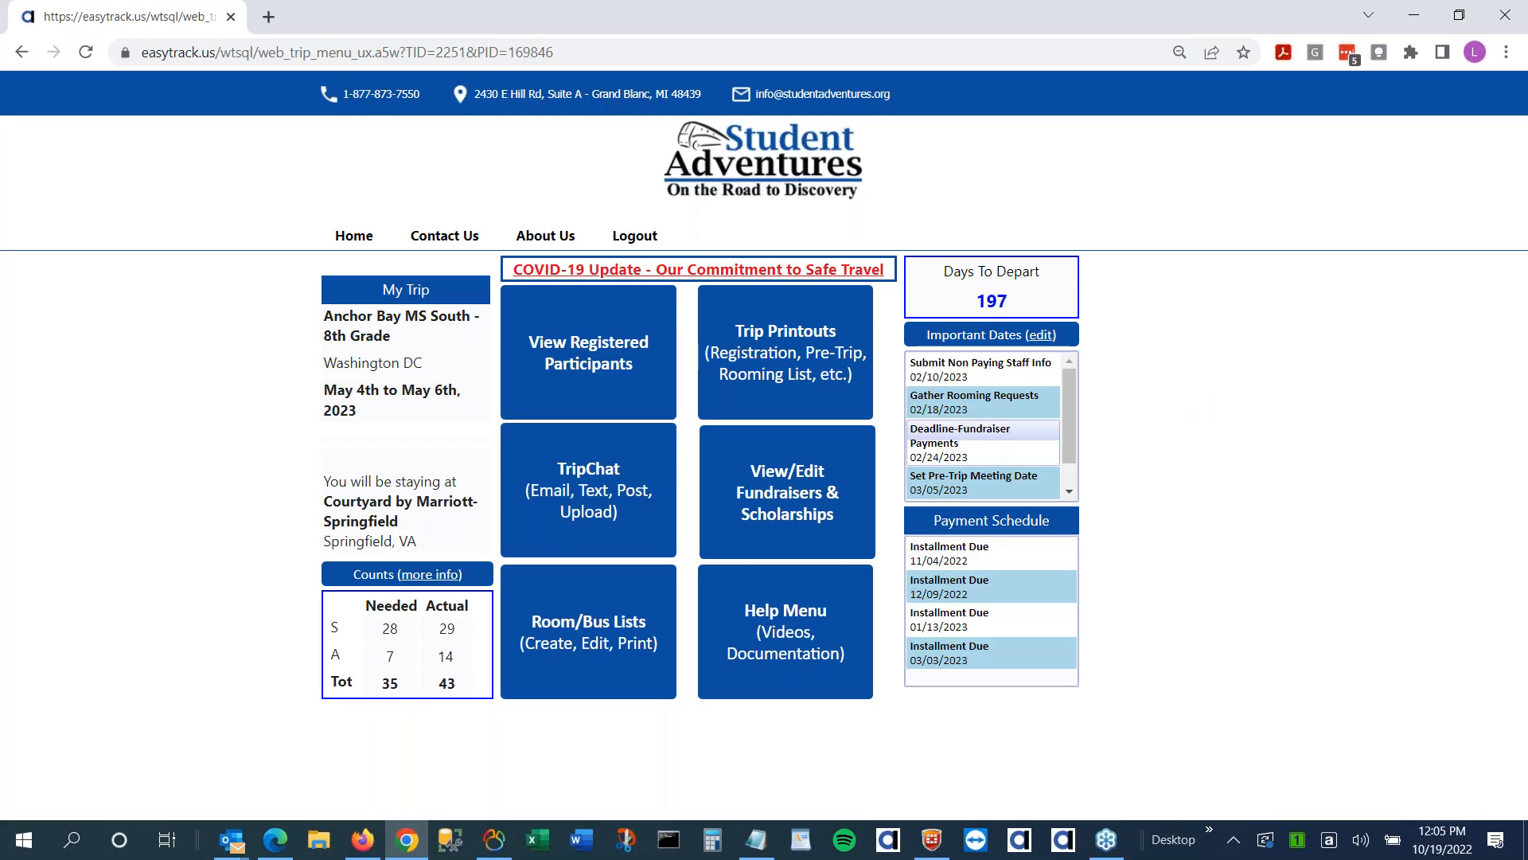
left_click(607, 500)
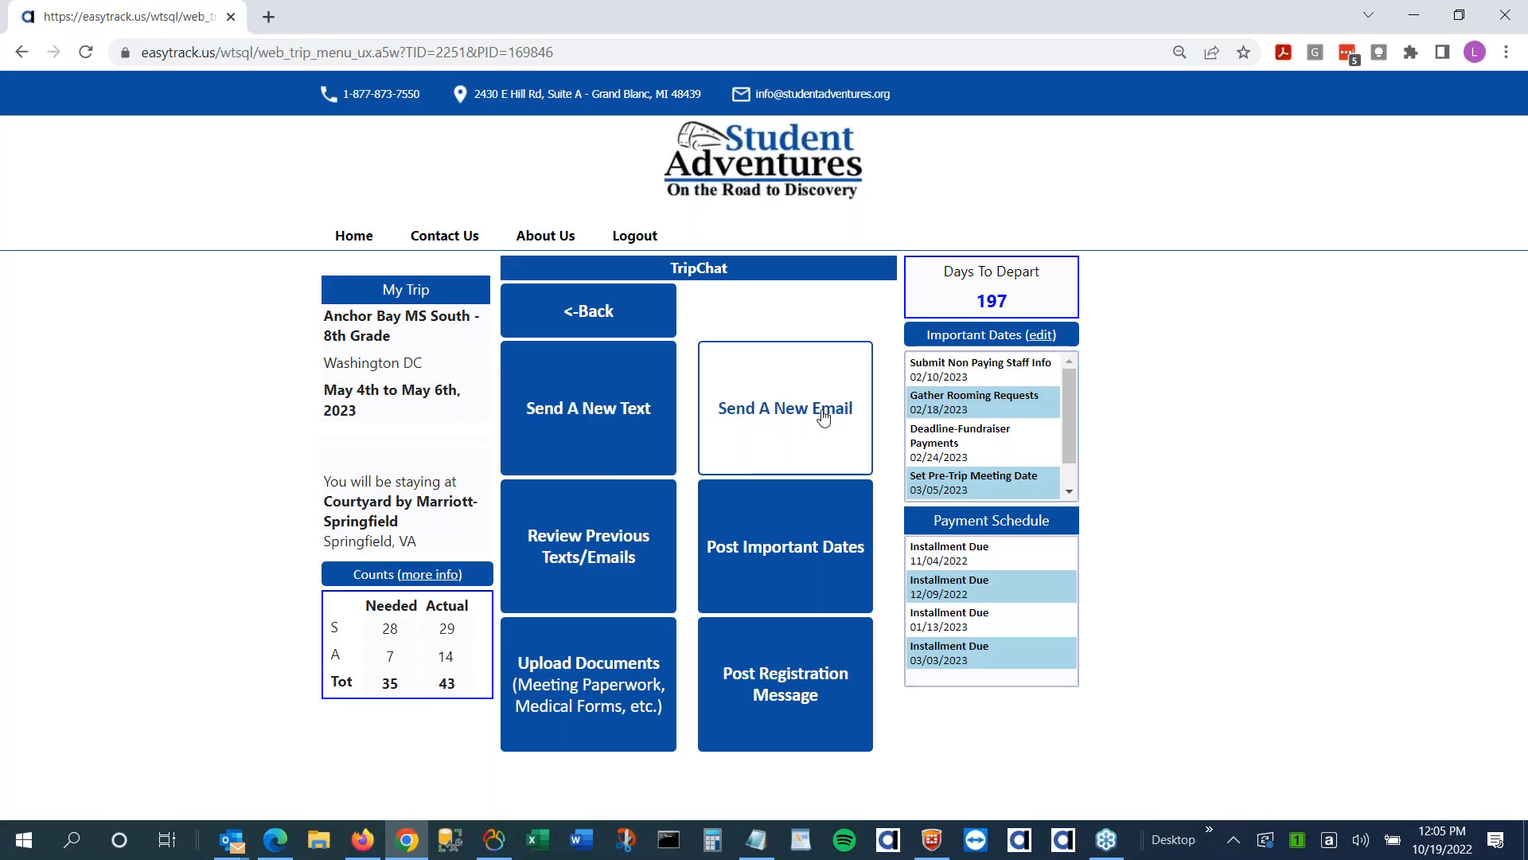
left_click(527, 416)
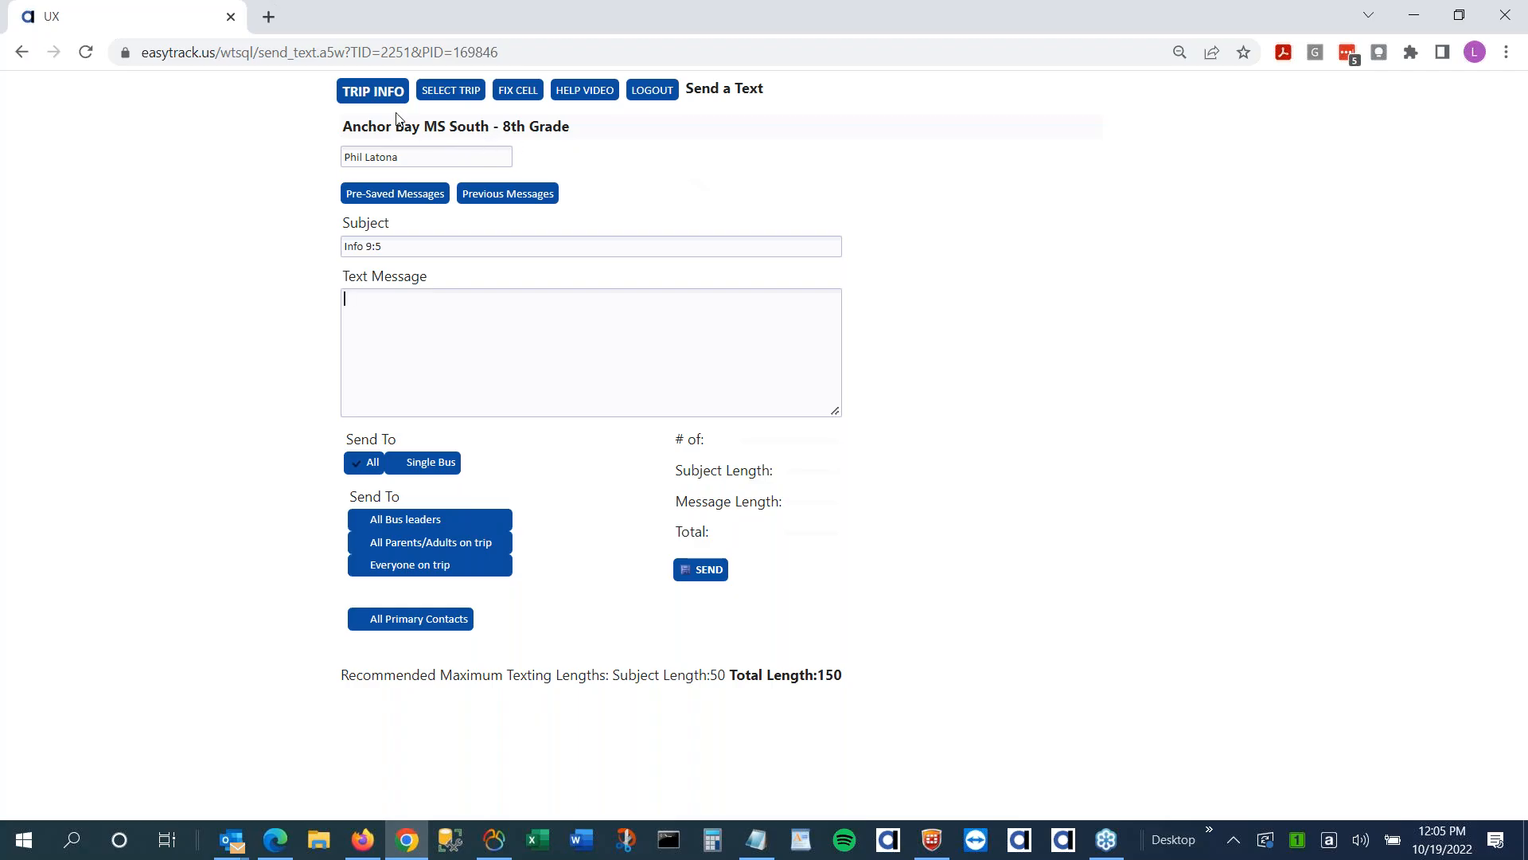
left_click(357, 94)
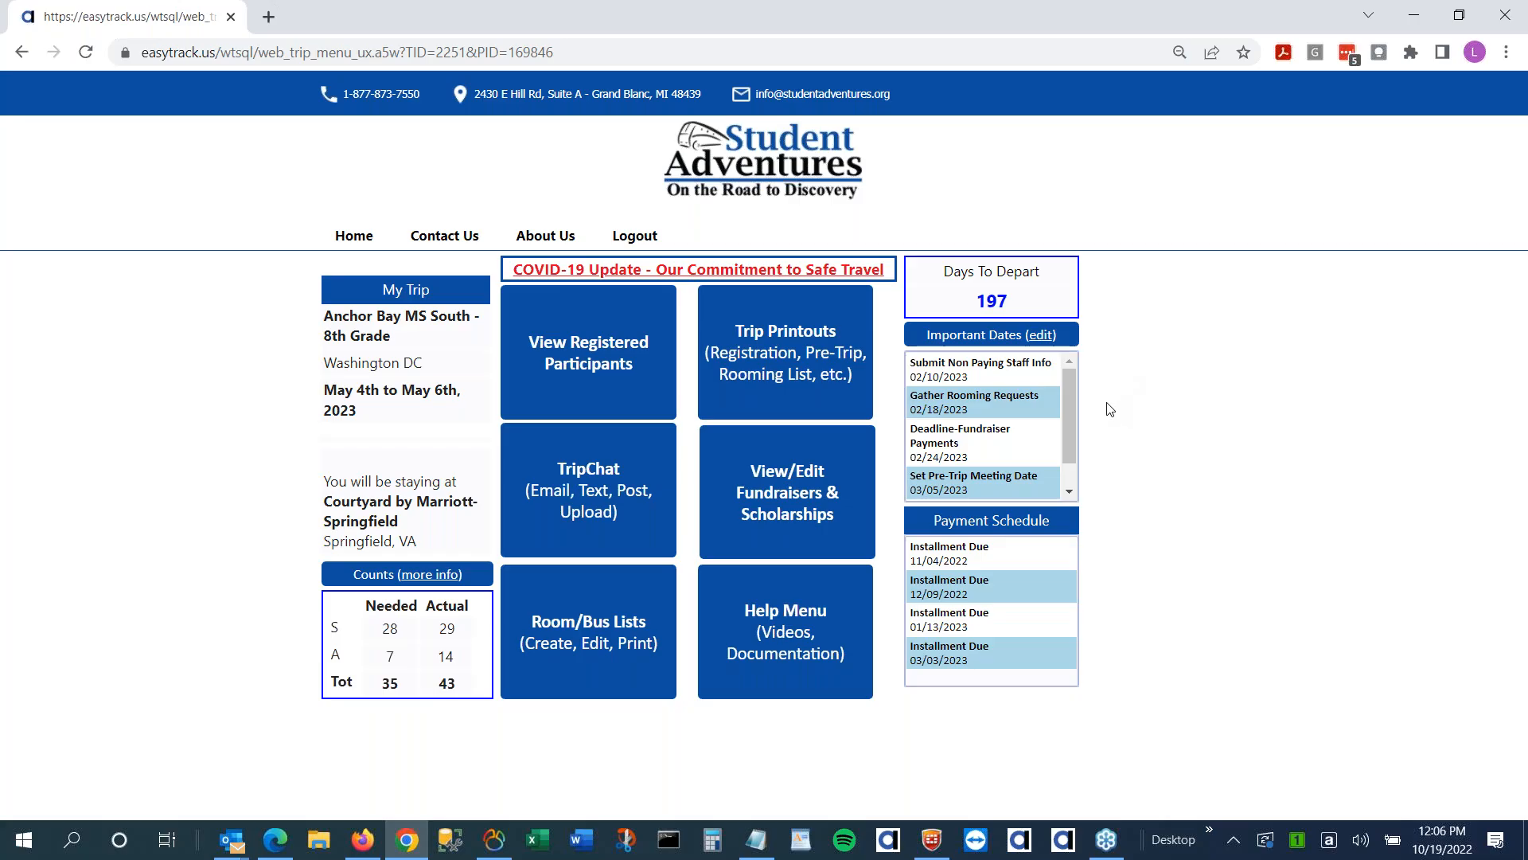
View the website's room and bus list options, switch to EasyTrack in Firefox, close trip 1793's participants and open its rooming list
left_click(603, 647)
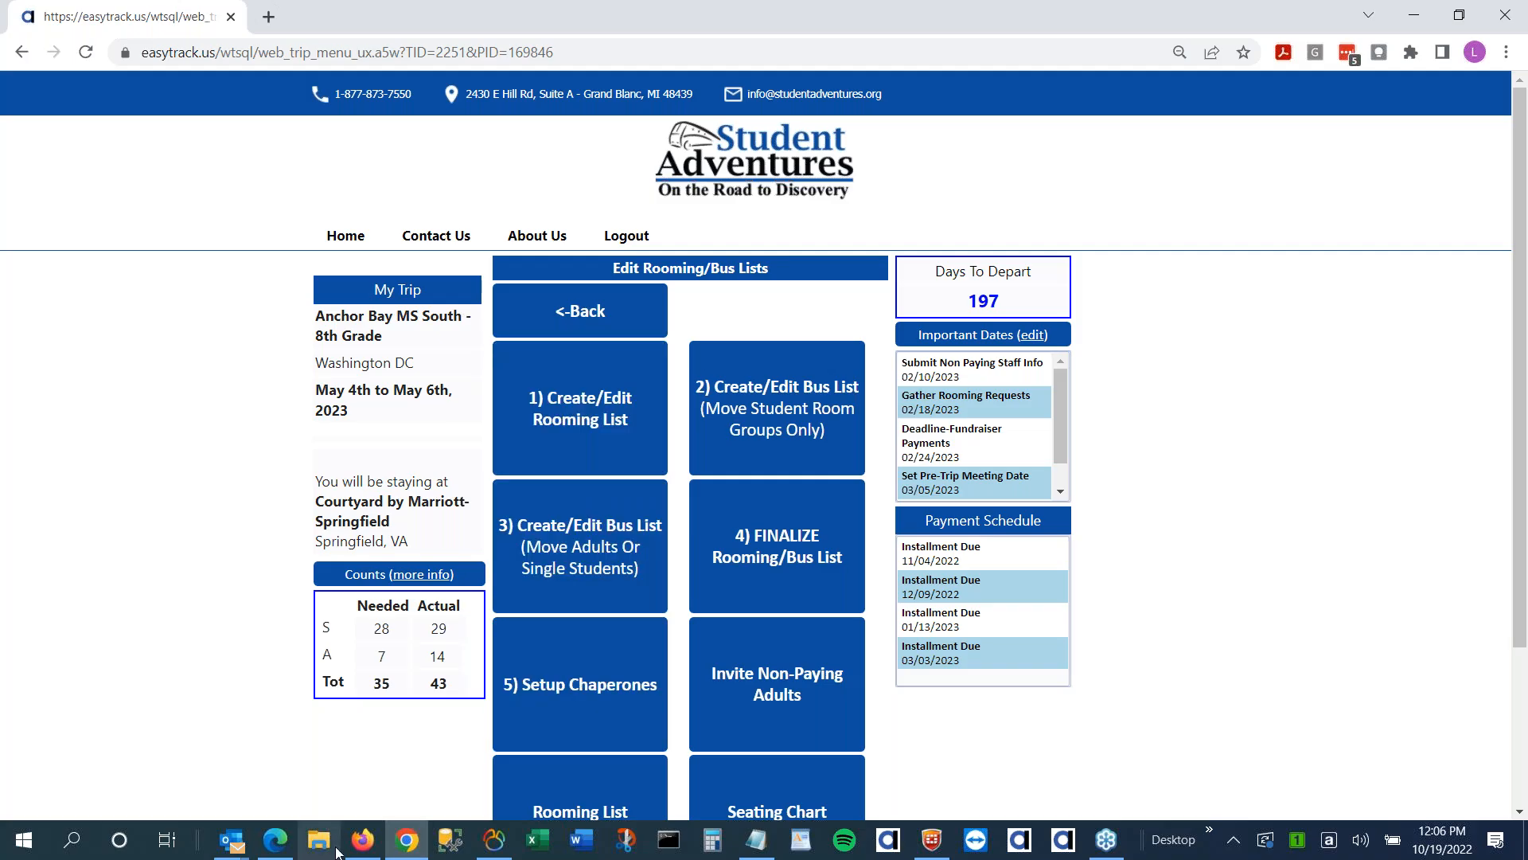
mouse_move(363, 852)
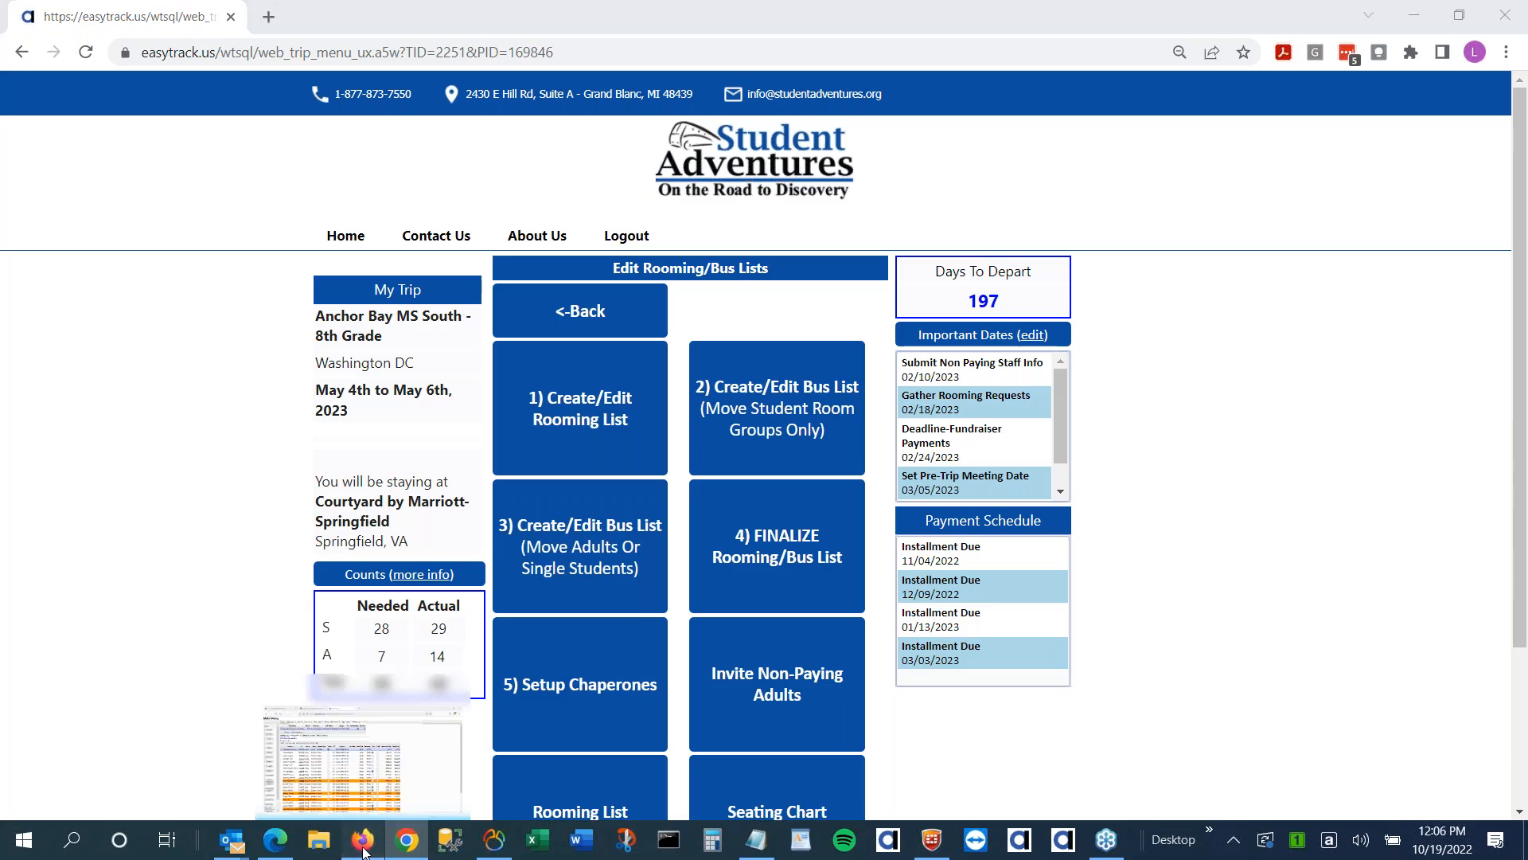
left_click(363, 850)
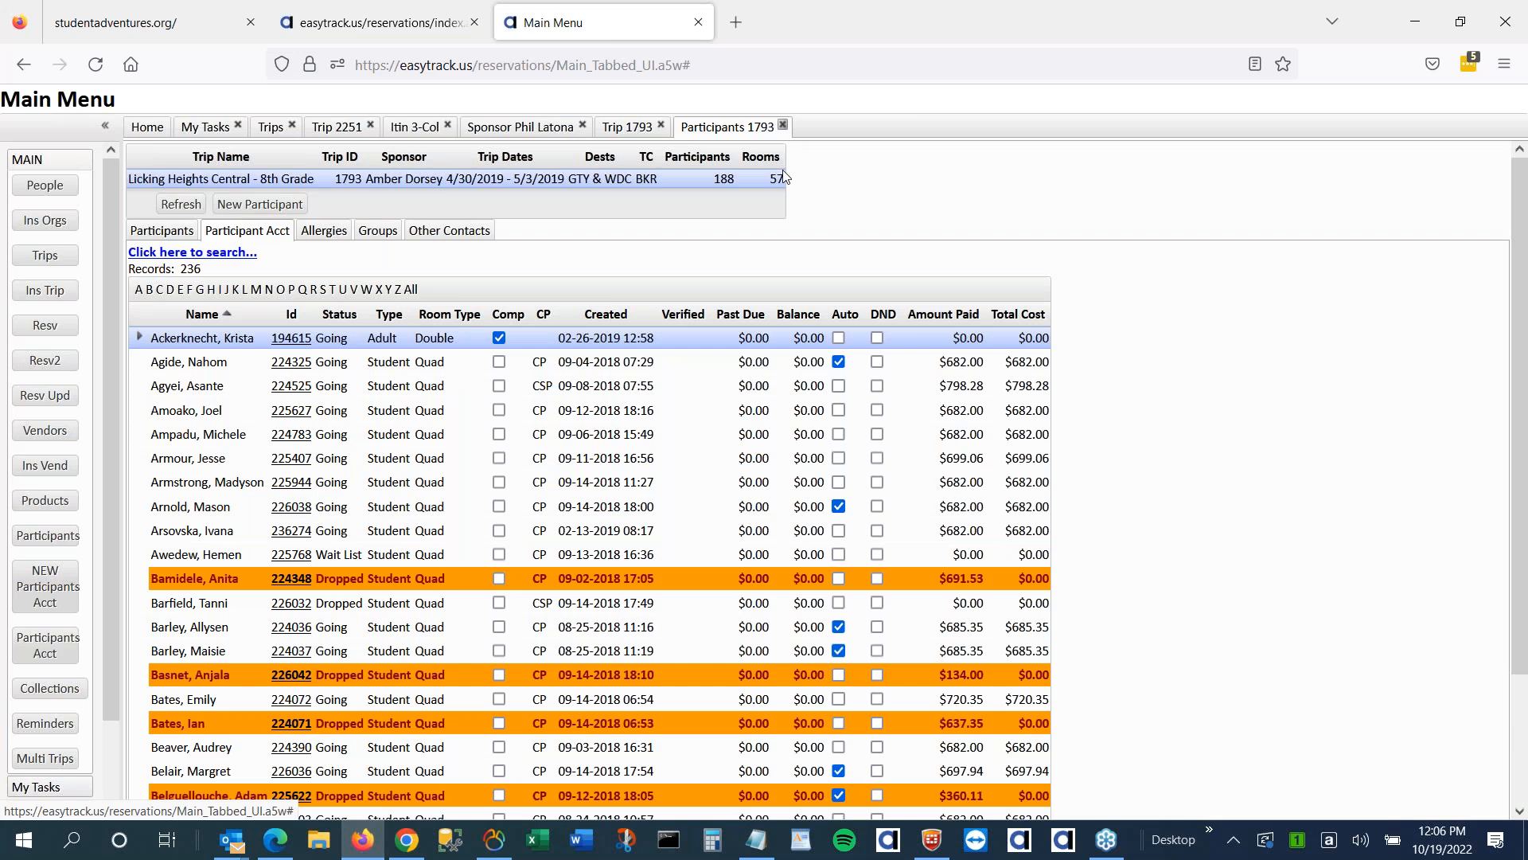
left_click(782, 125)
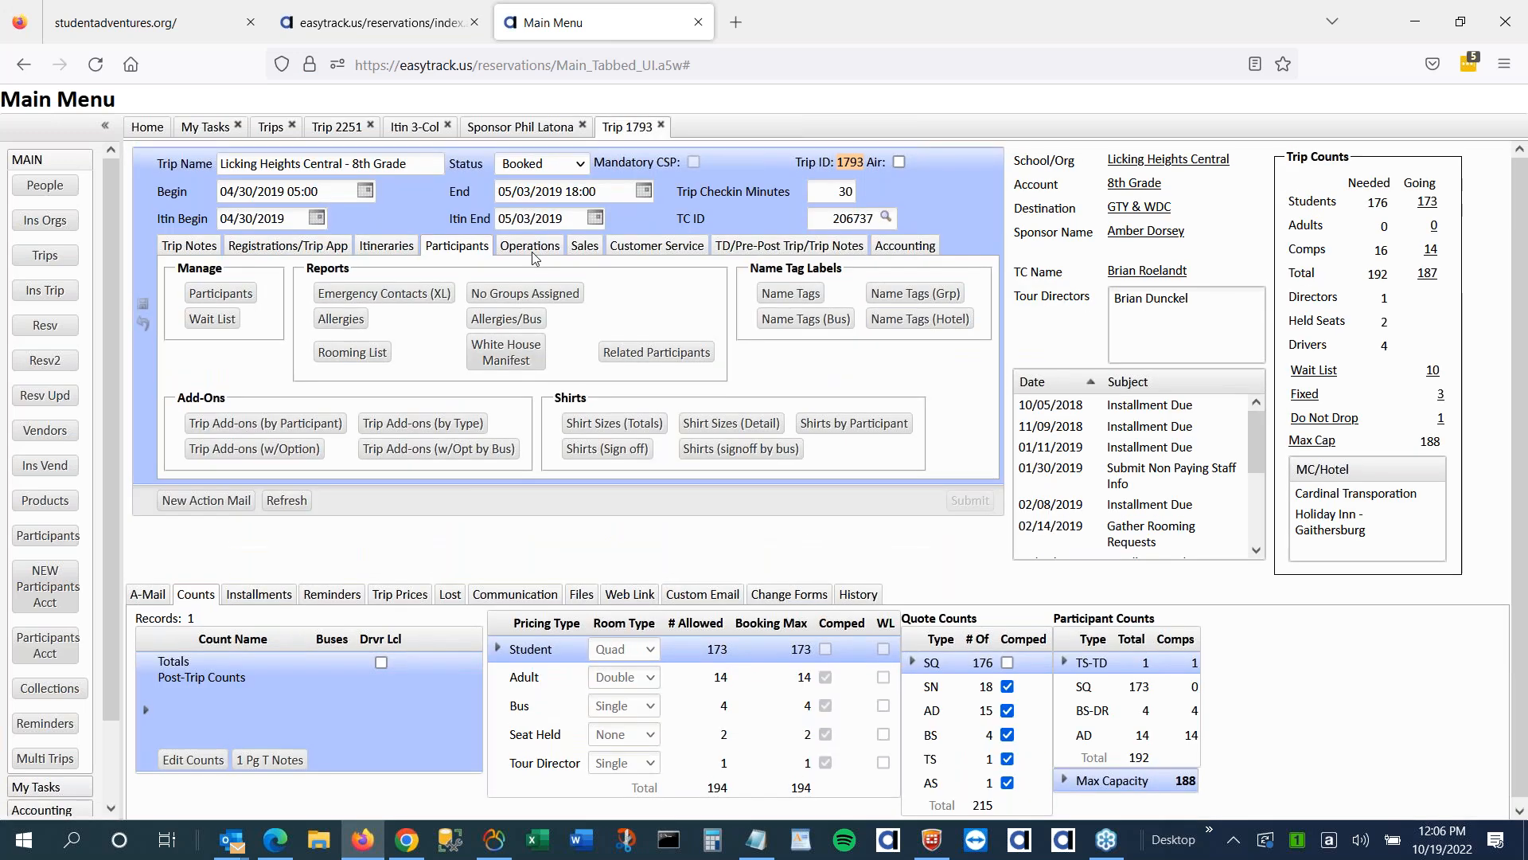
left_click(531, 247)
left_click(332, 292)
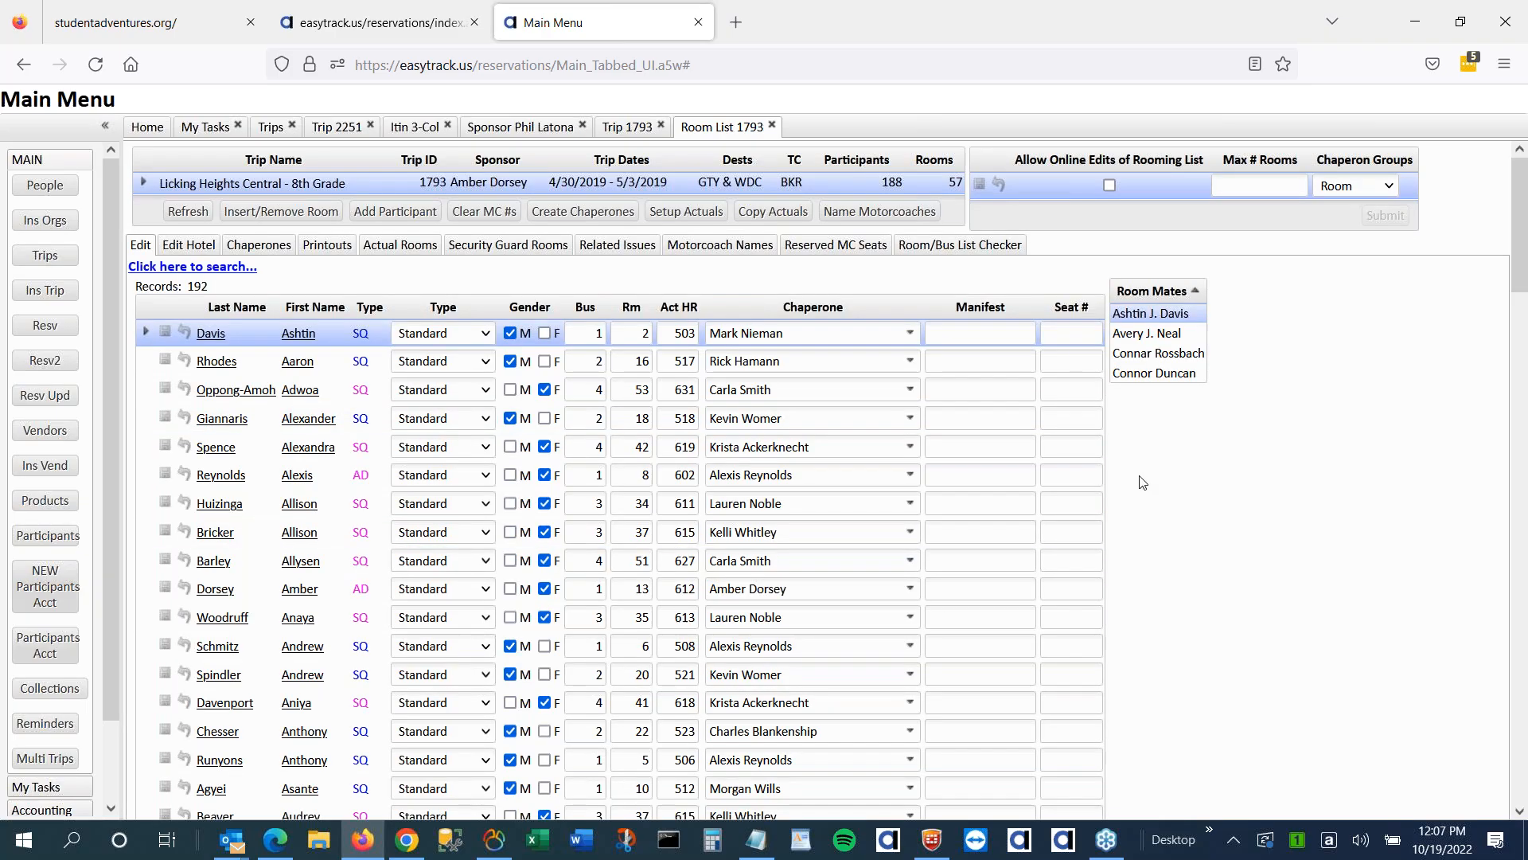
Examine the bus, room and actual hotel room numbers and the room count in trip 1793's rooming list
scroll(1143, 483, "down", 1)
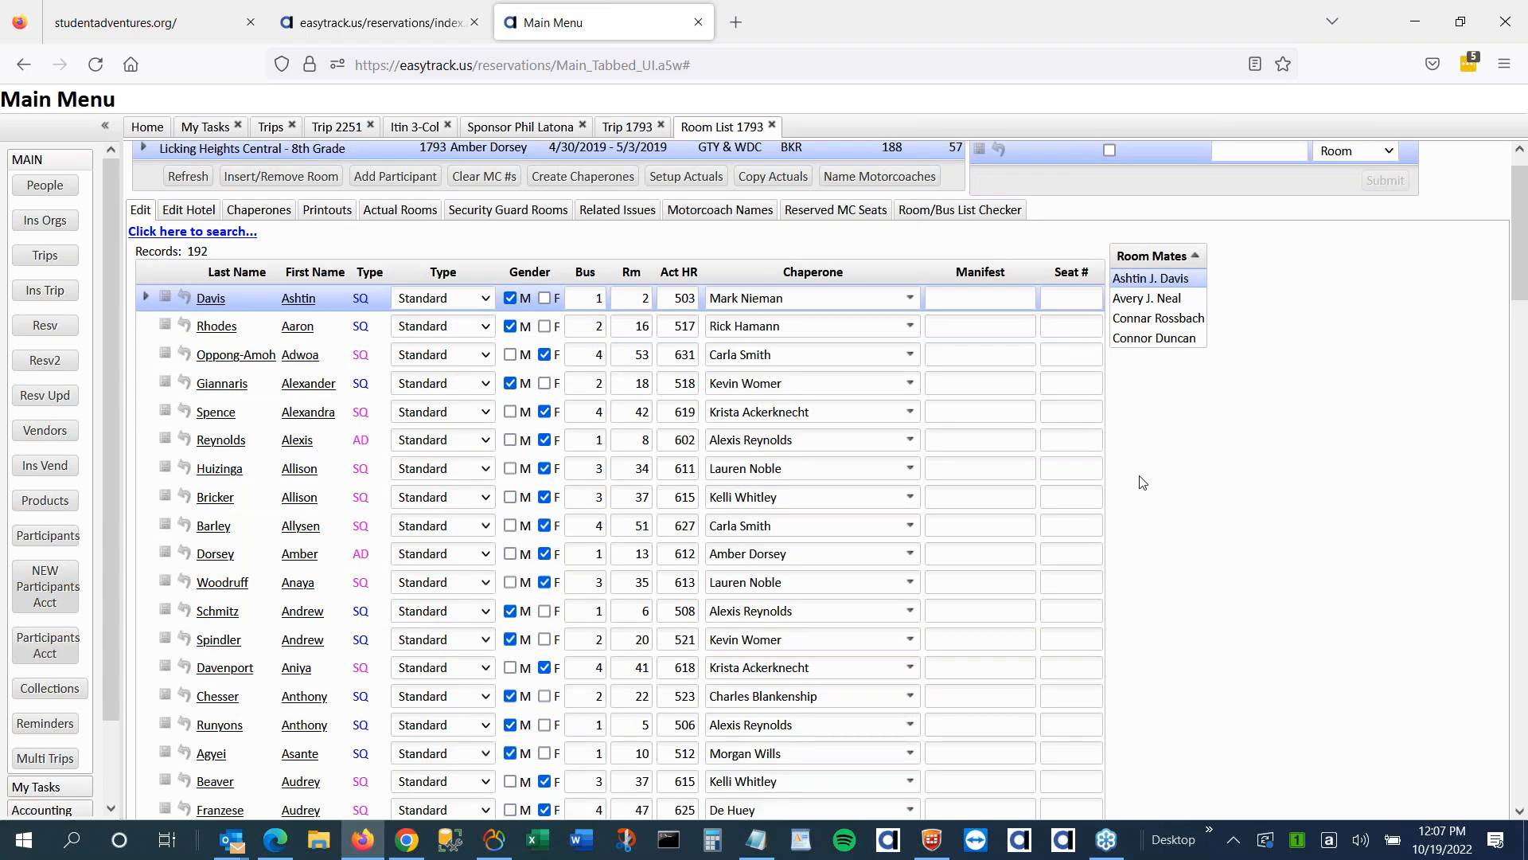
scroll(1143, 482, "up", 1)
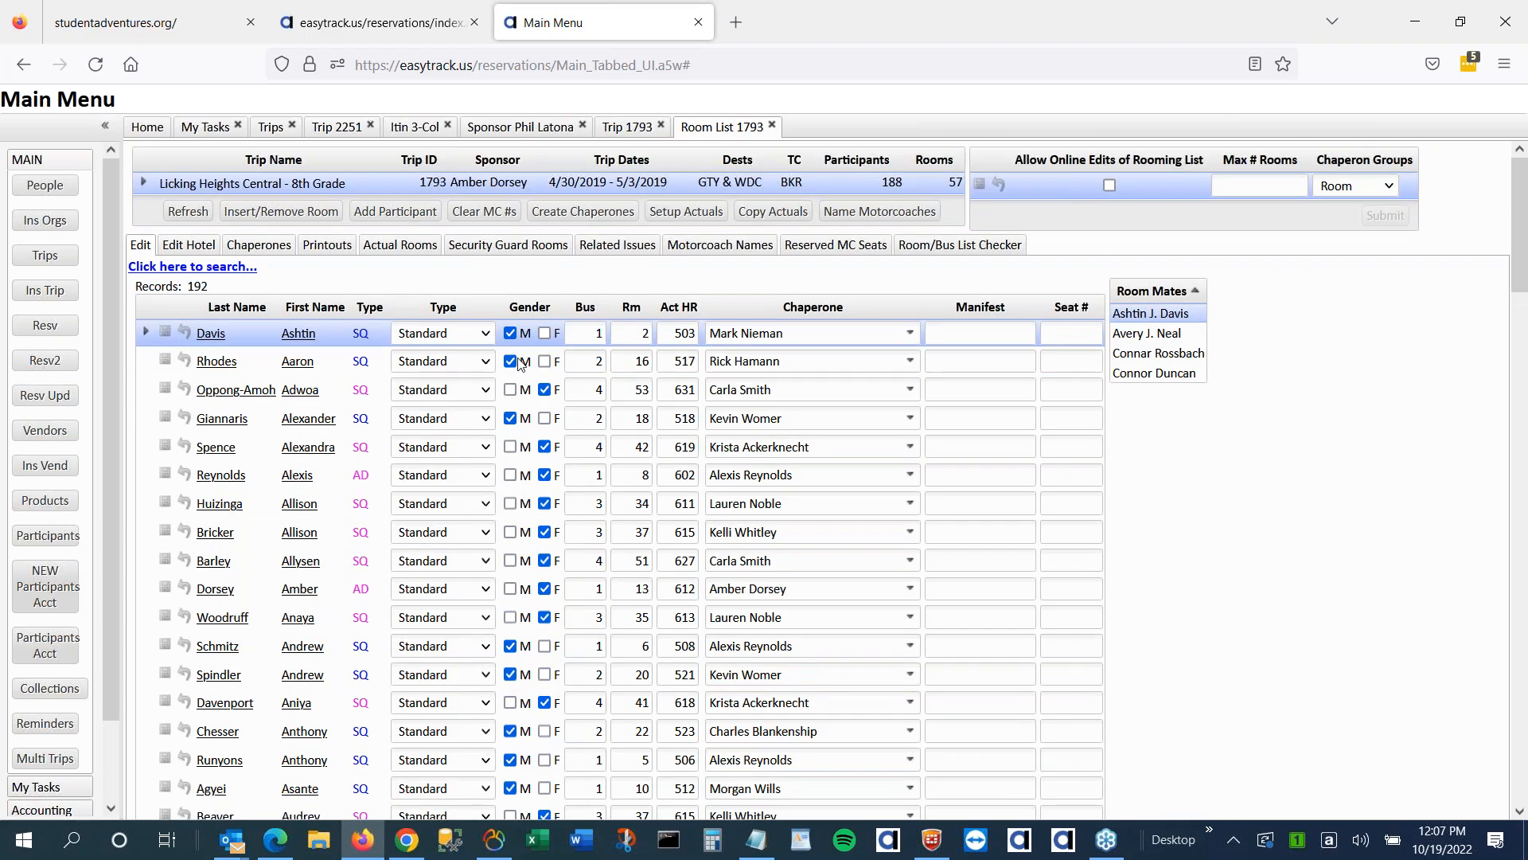
double_click(644, 334)
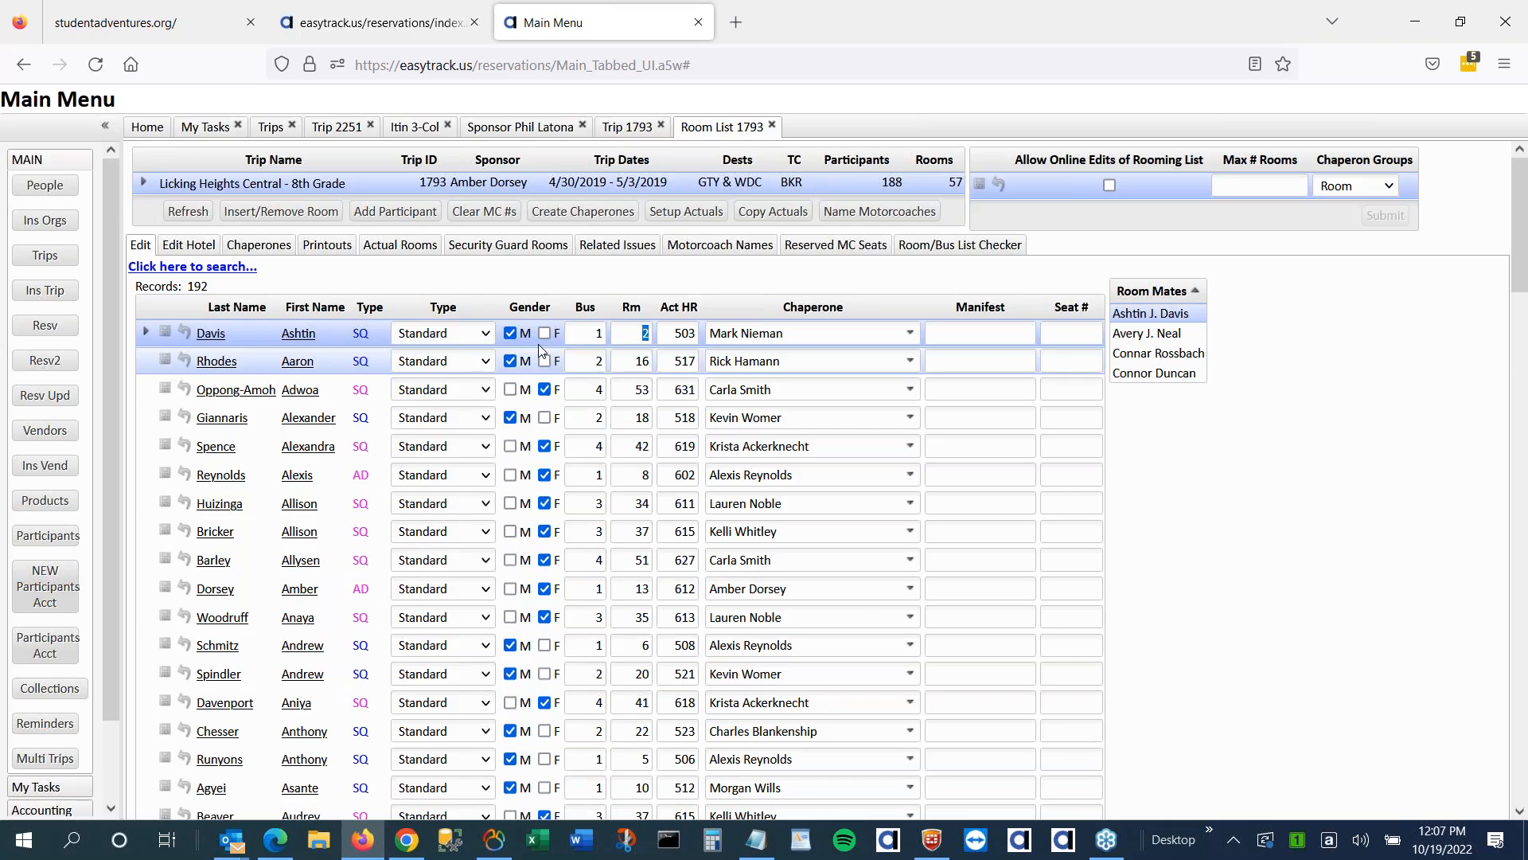
key("shift+Tab")
double_click(694, 332)
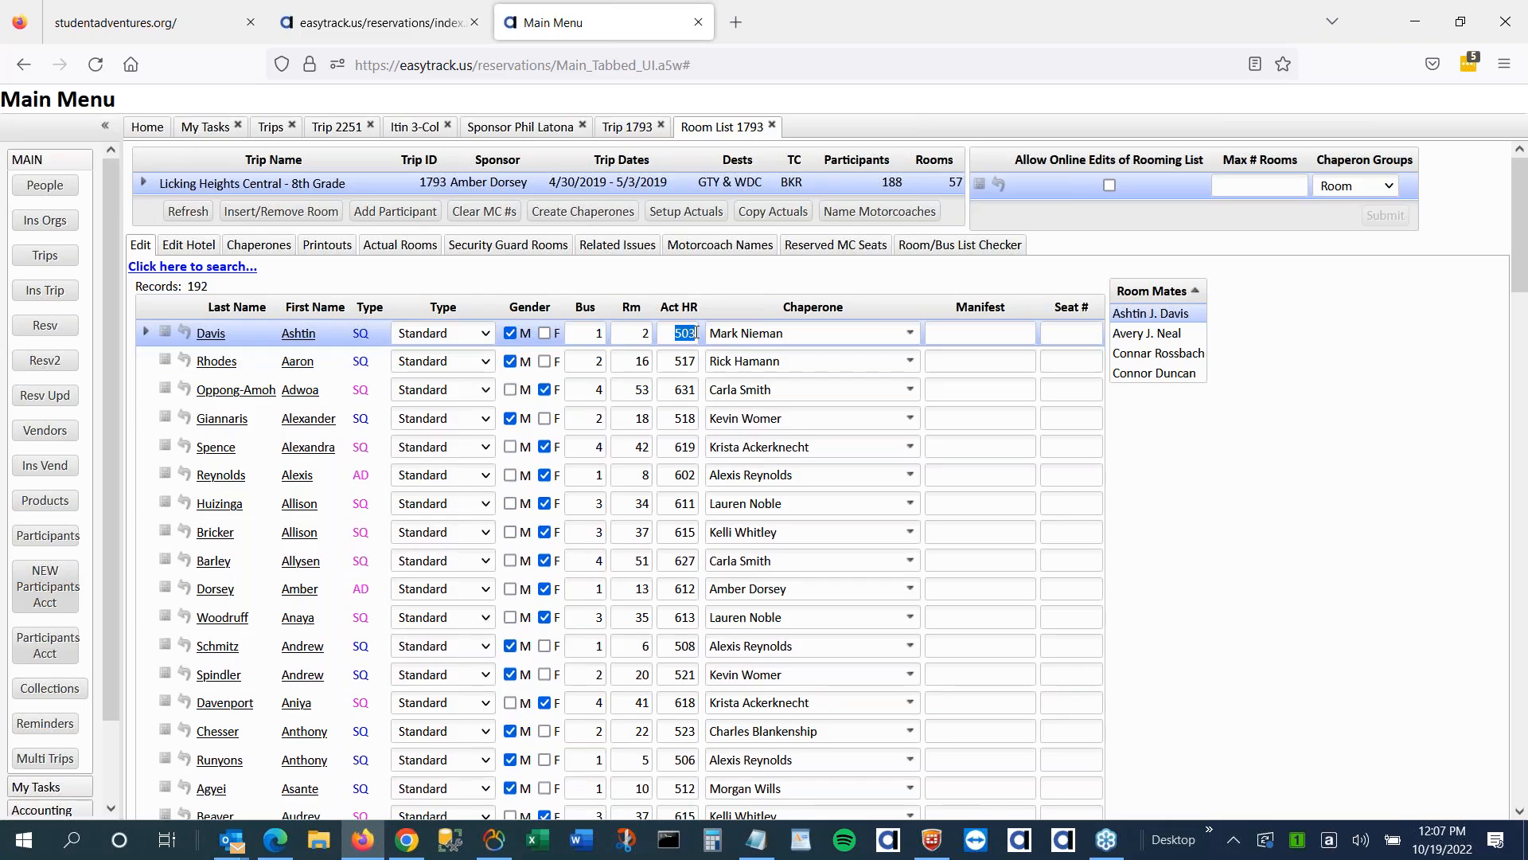
left_click(643, 332)
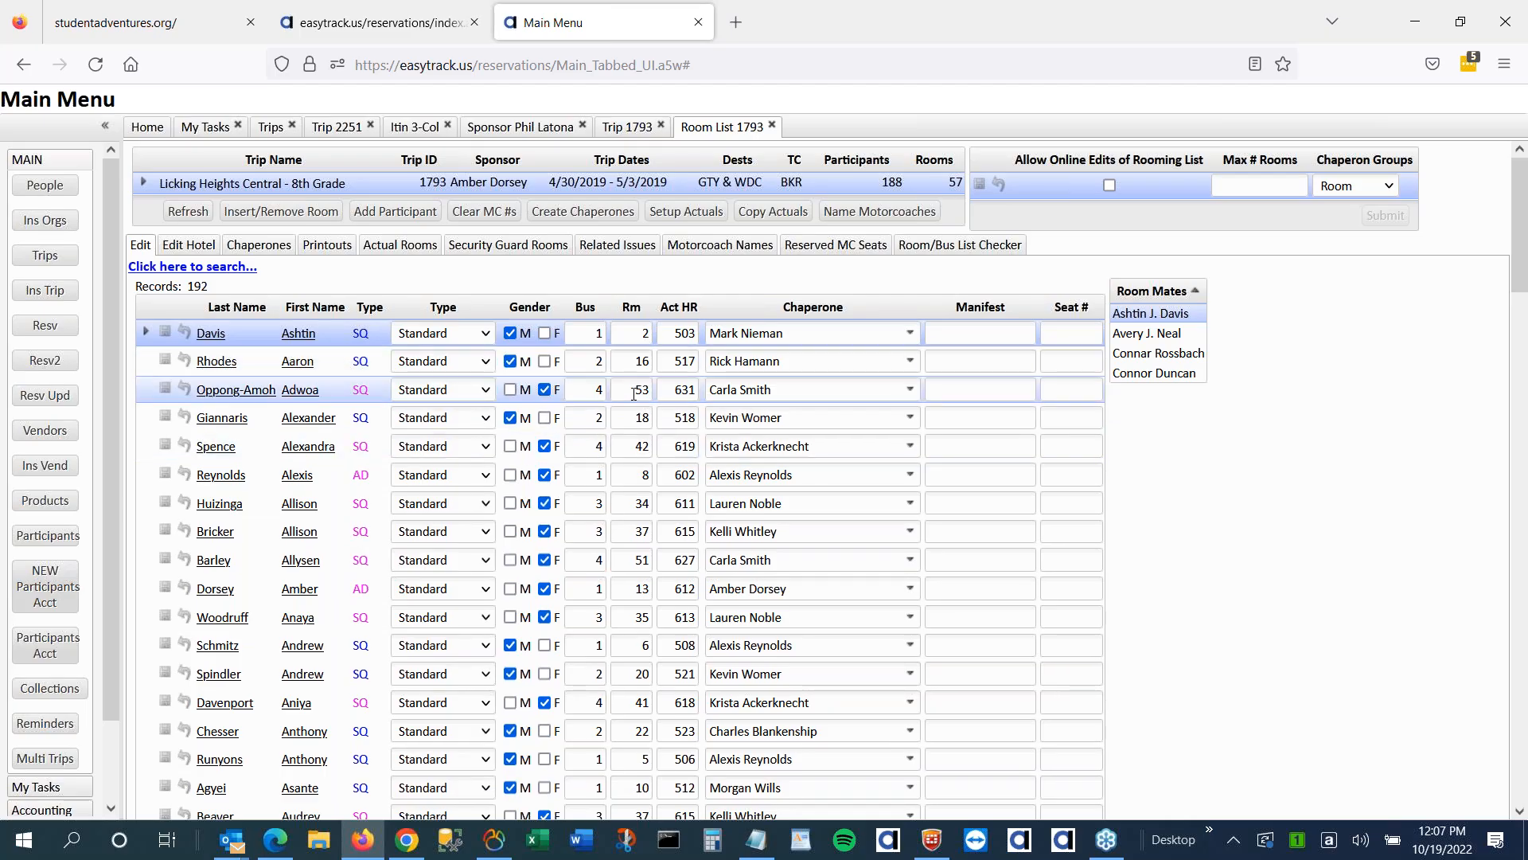
scroll(635, 393, "down", 5)
scroll(635, 394, "up", 4)
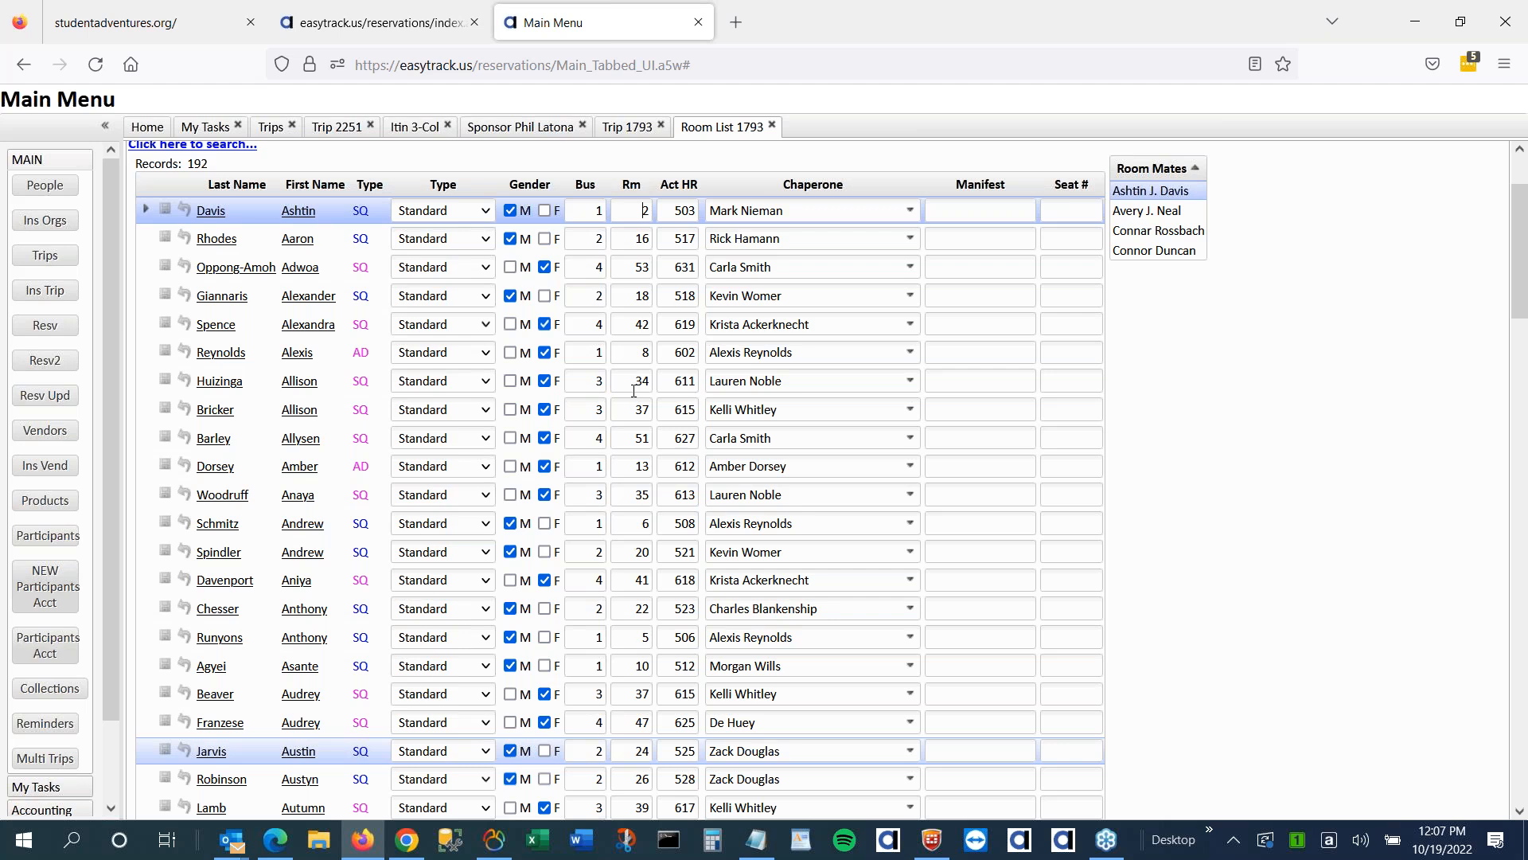
scroll(635, 390, "up", 2)
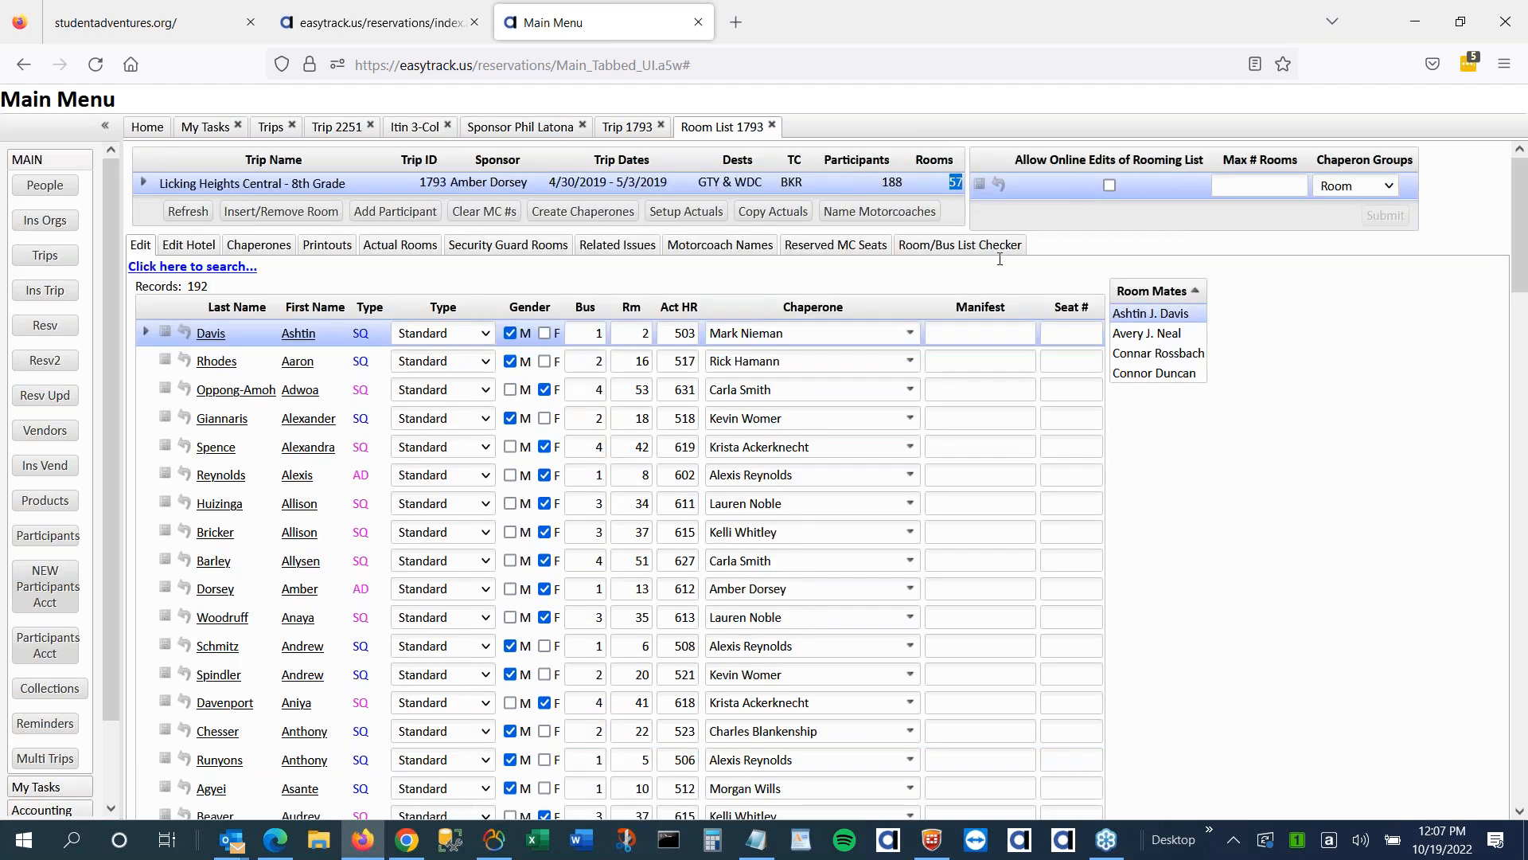
View the room mates of several participants in trip 1793's rooming list
key("Down")
left_click(680, 389)
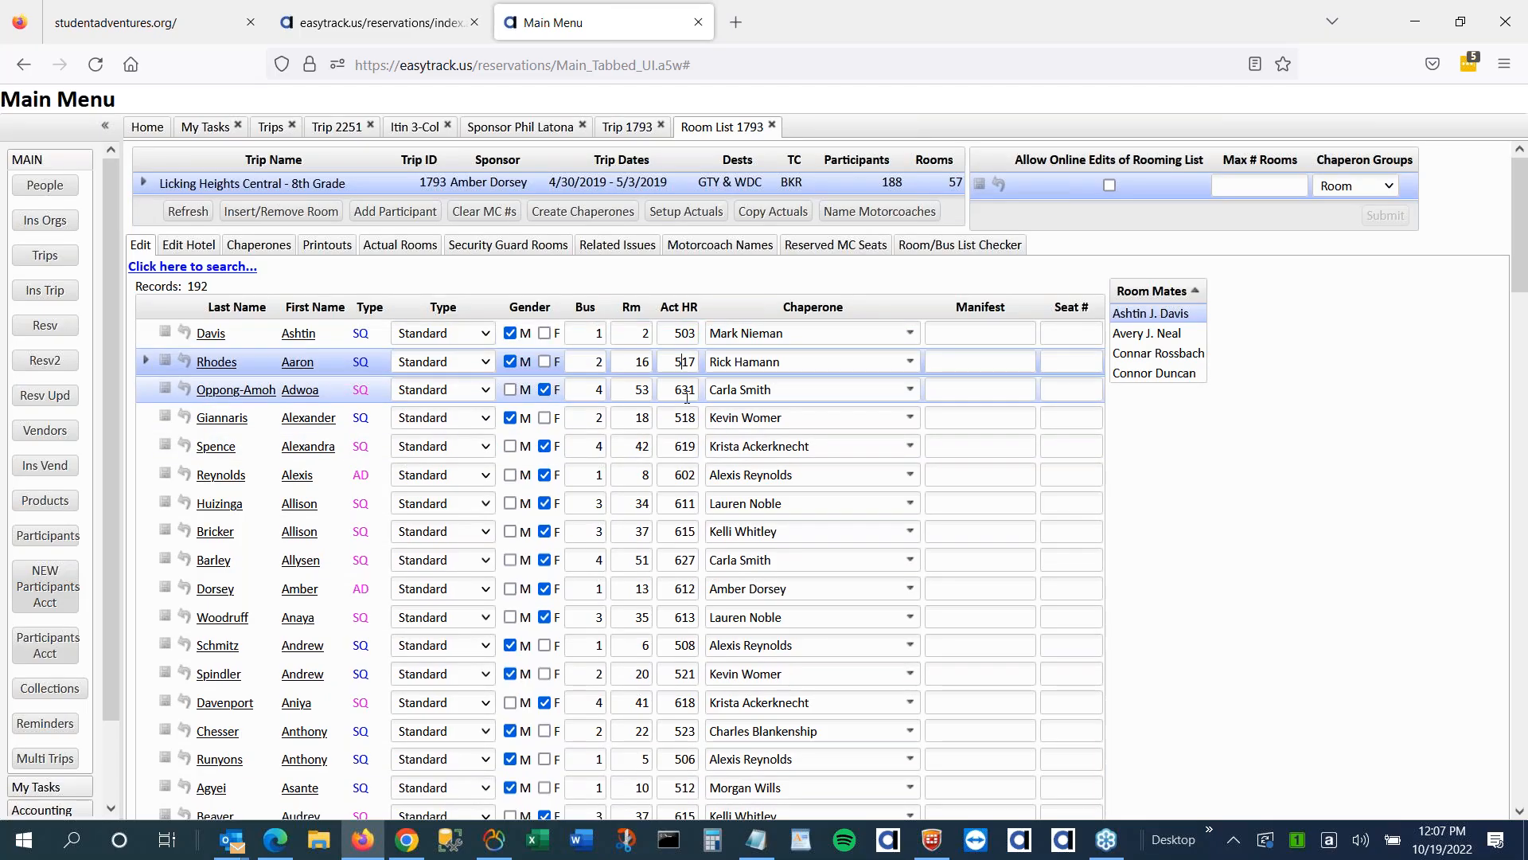
left_click(682, 445)
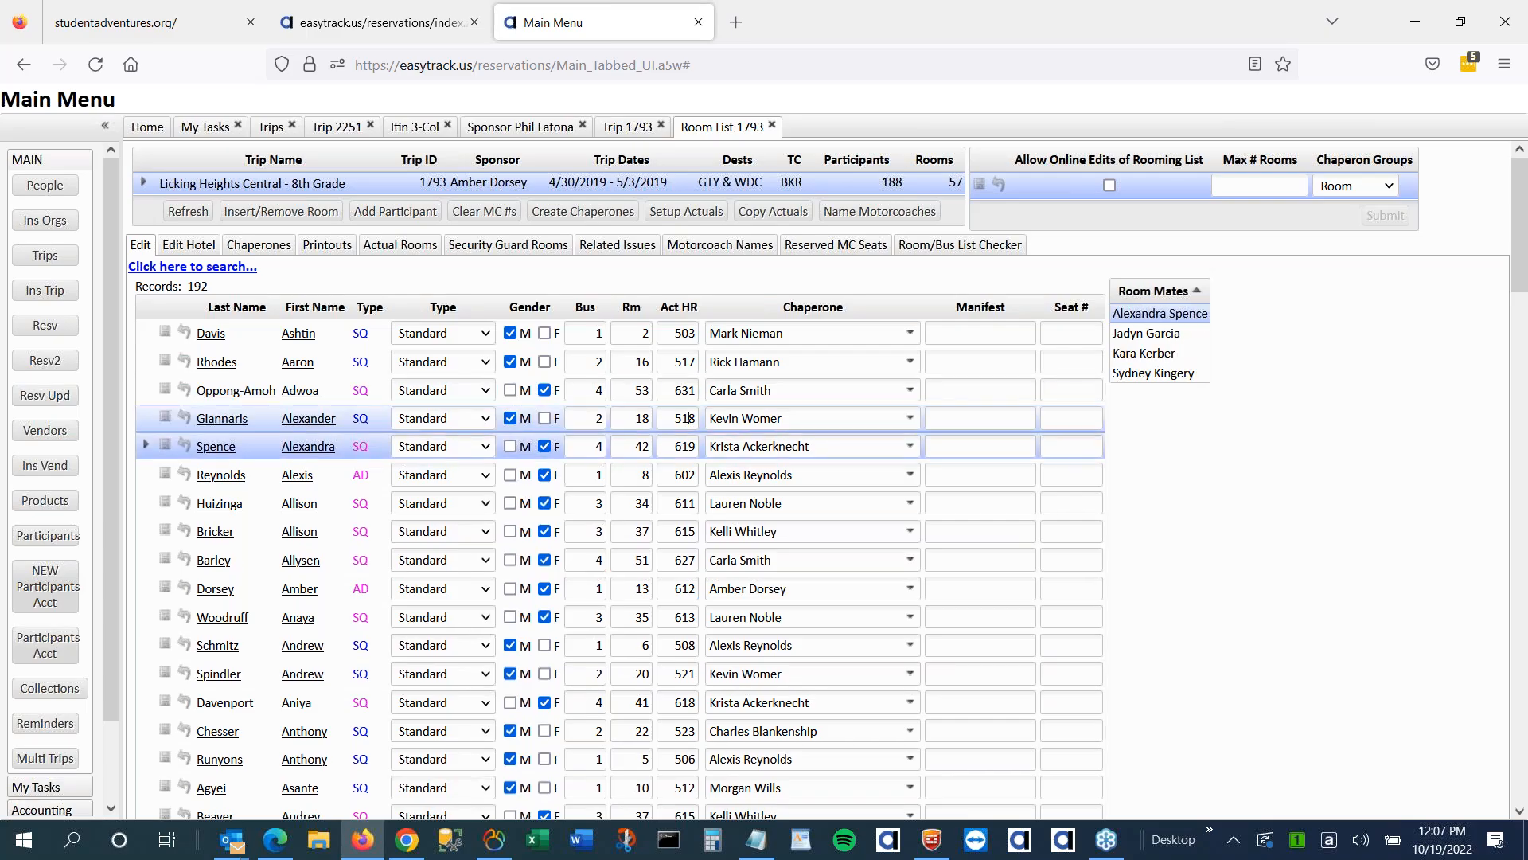
left_click(688, 418)
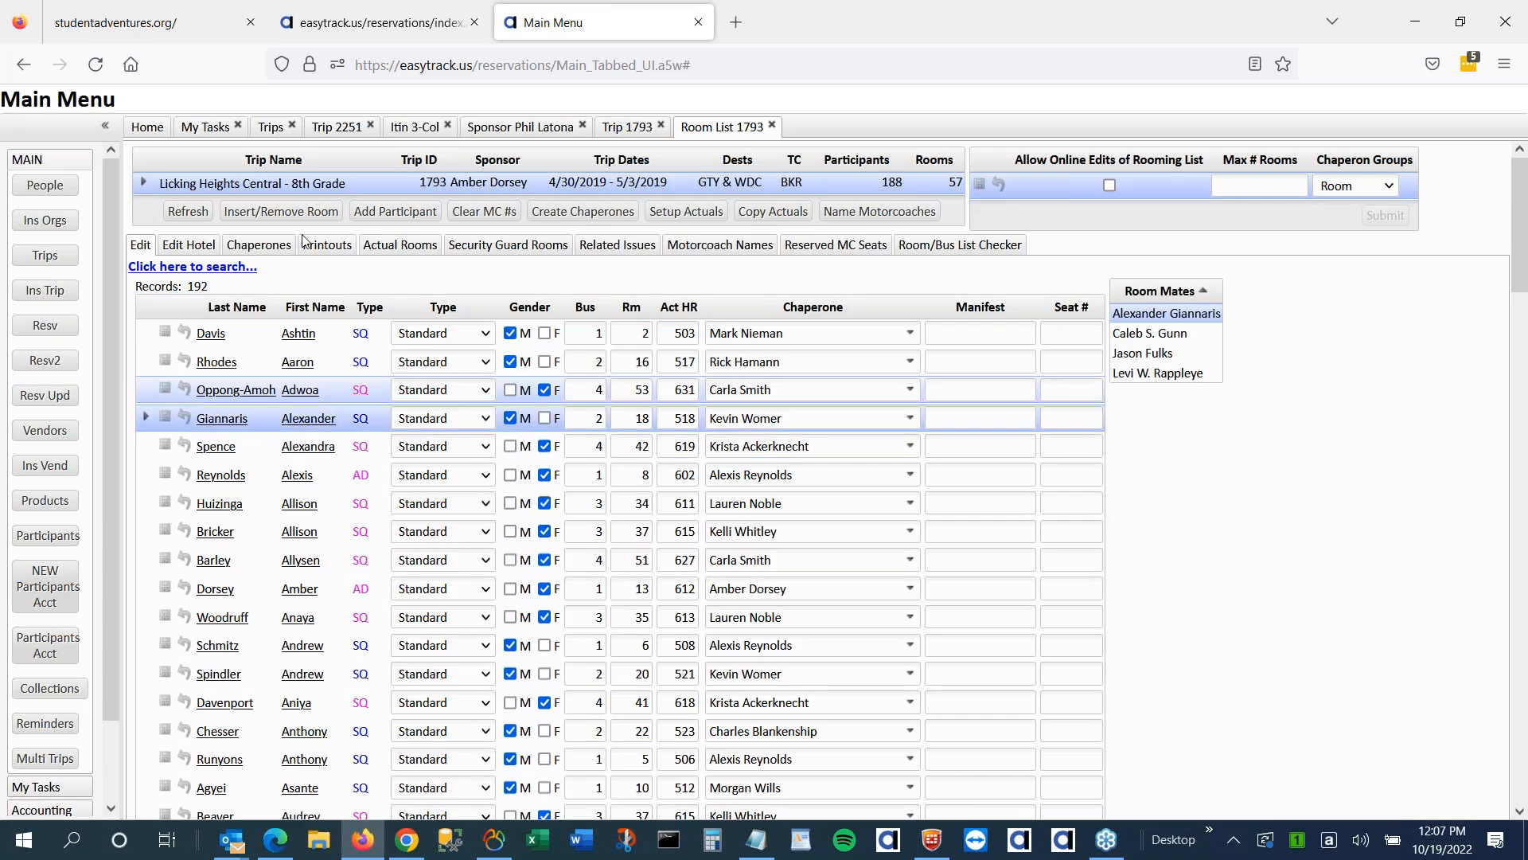
Open trip 1793's rooming list printout with actual hotel numbers, look through both pages and close it
left_click(327, 247)
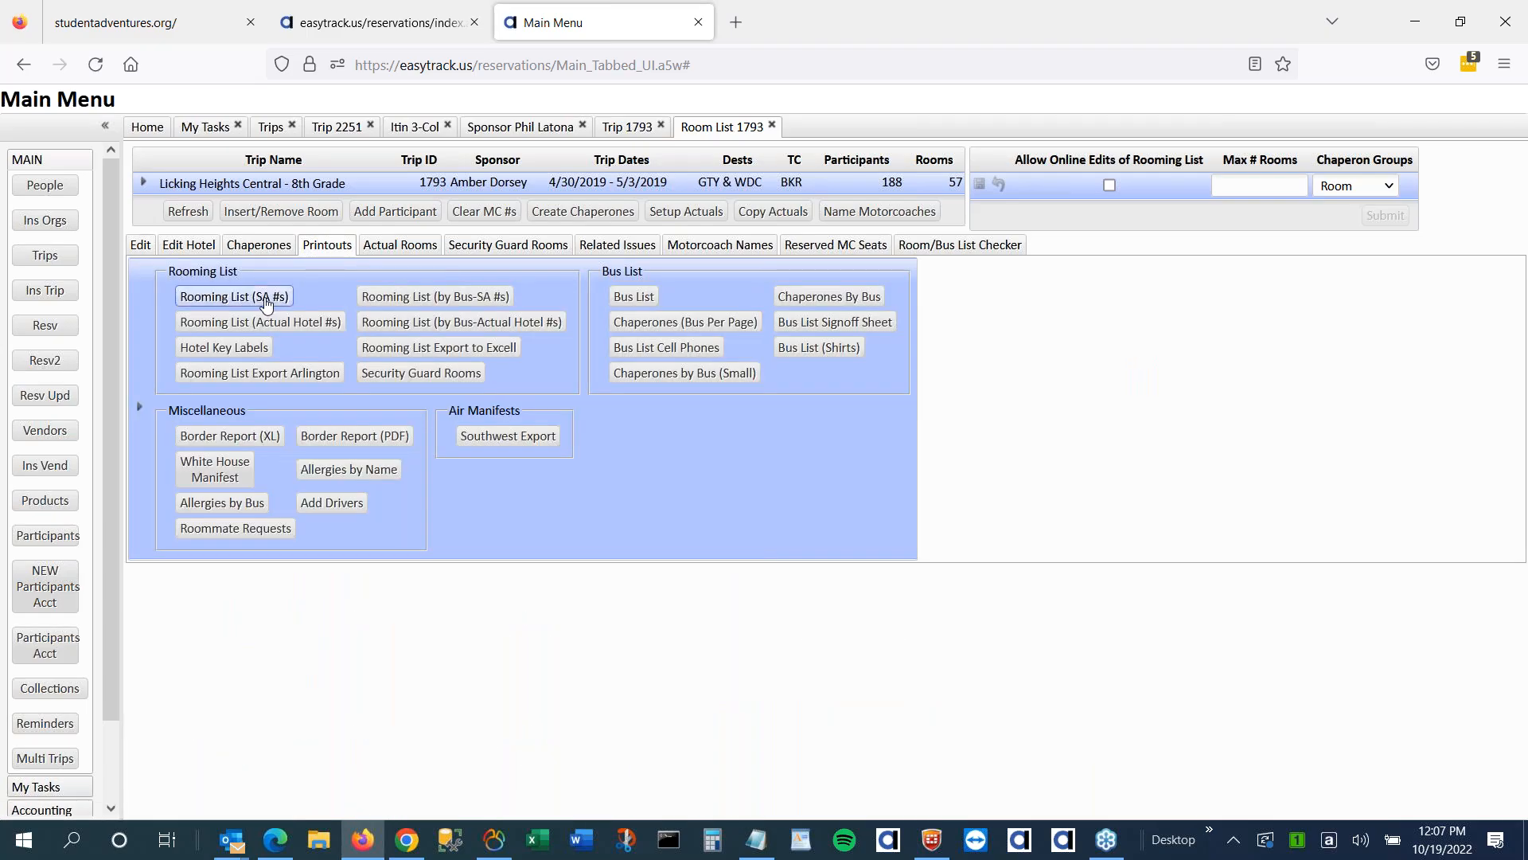
left_click(329, 323)
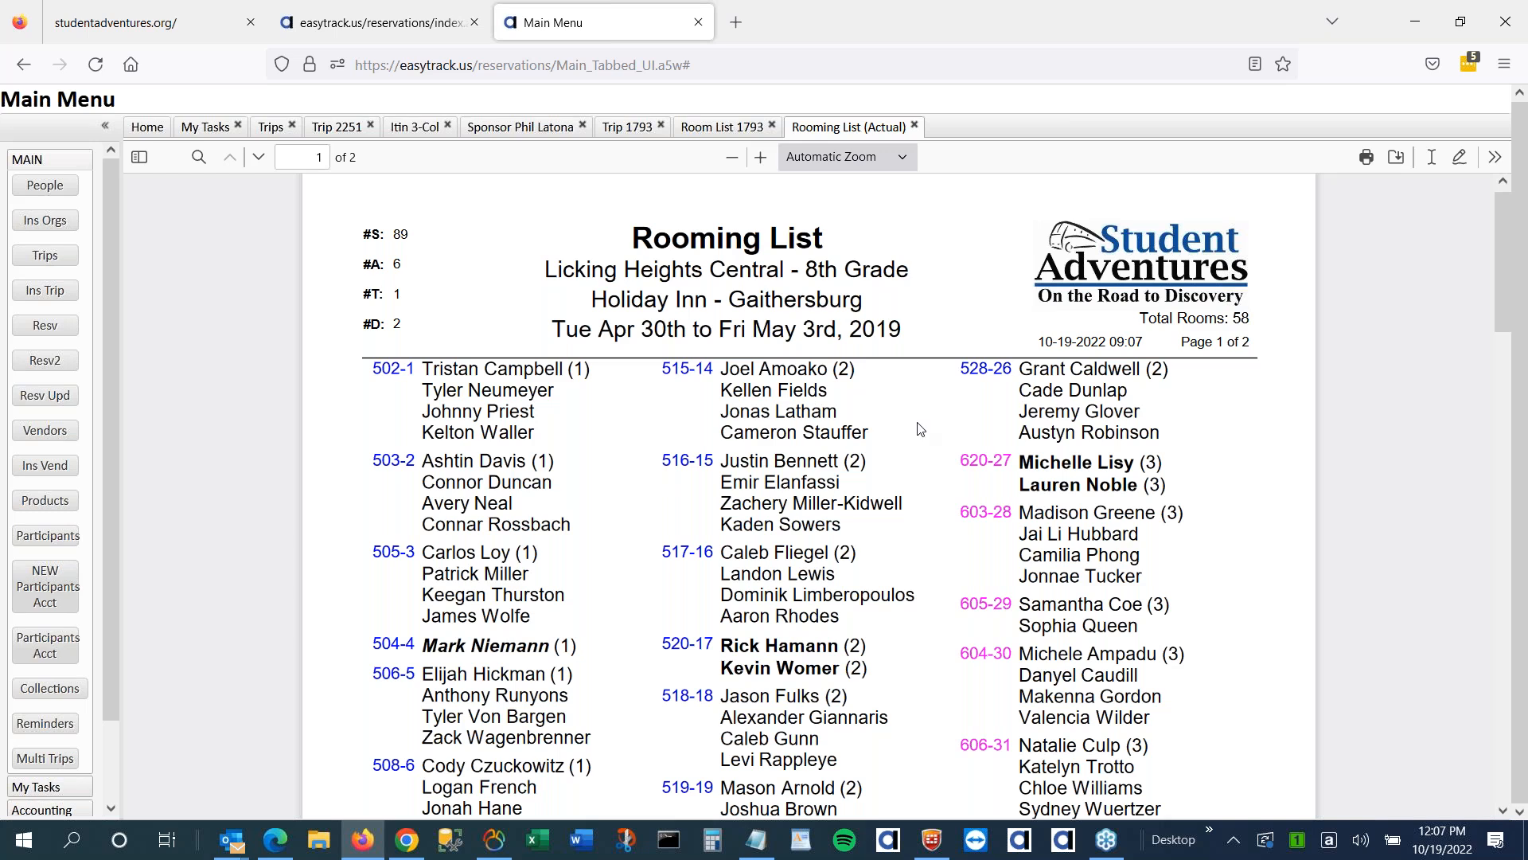
scroll(920, 429, "down", 1)
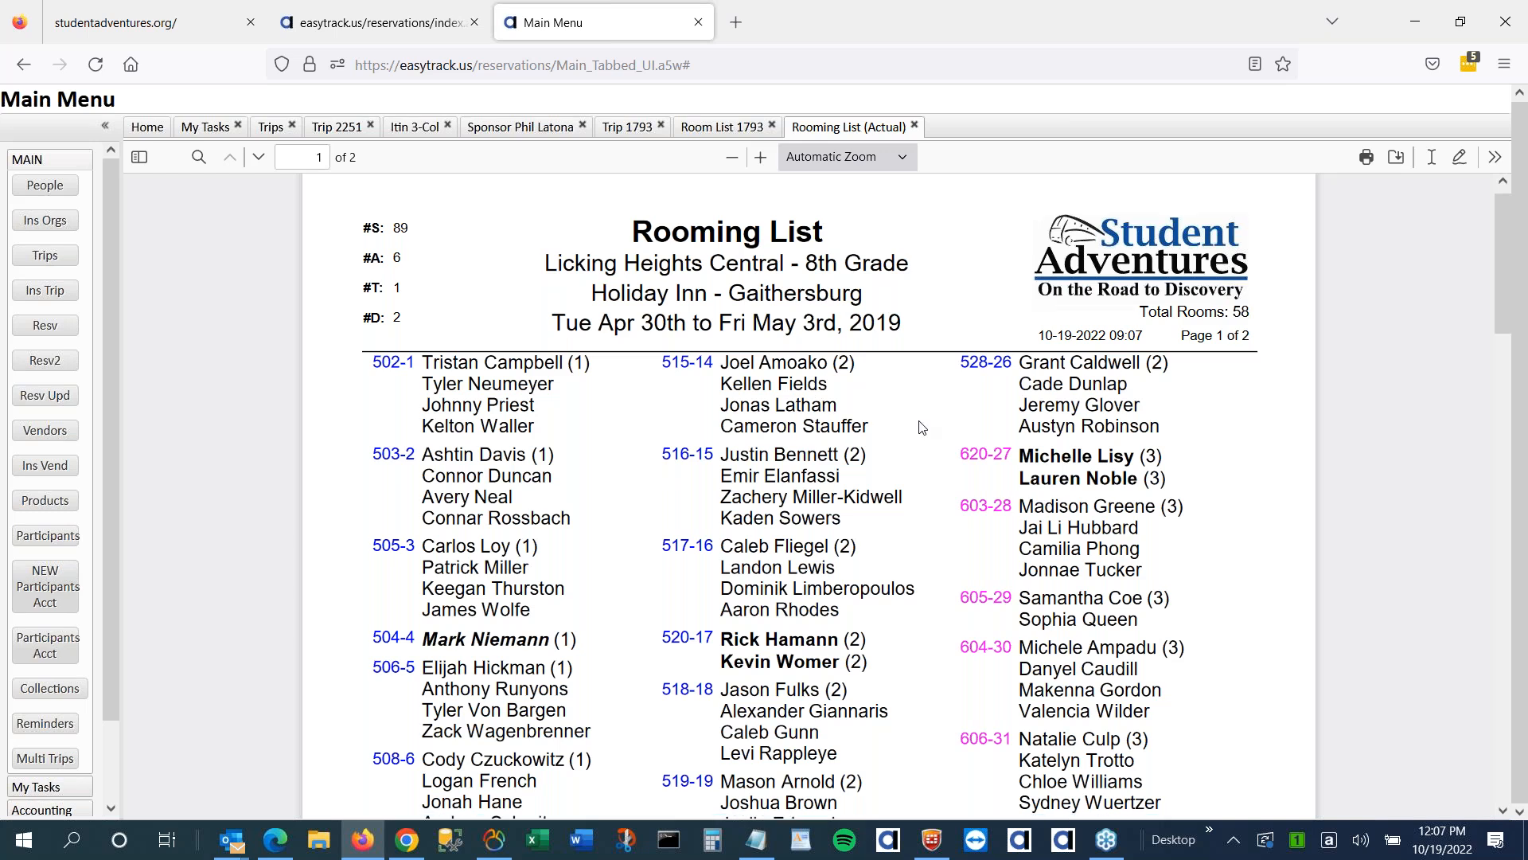
scroll(920, 430, "down", 2)
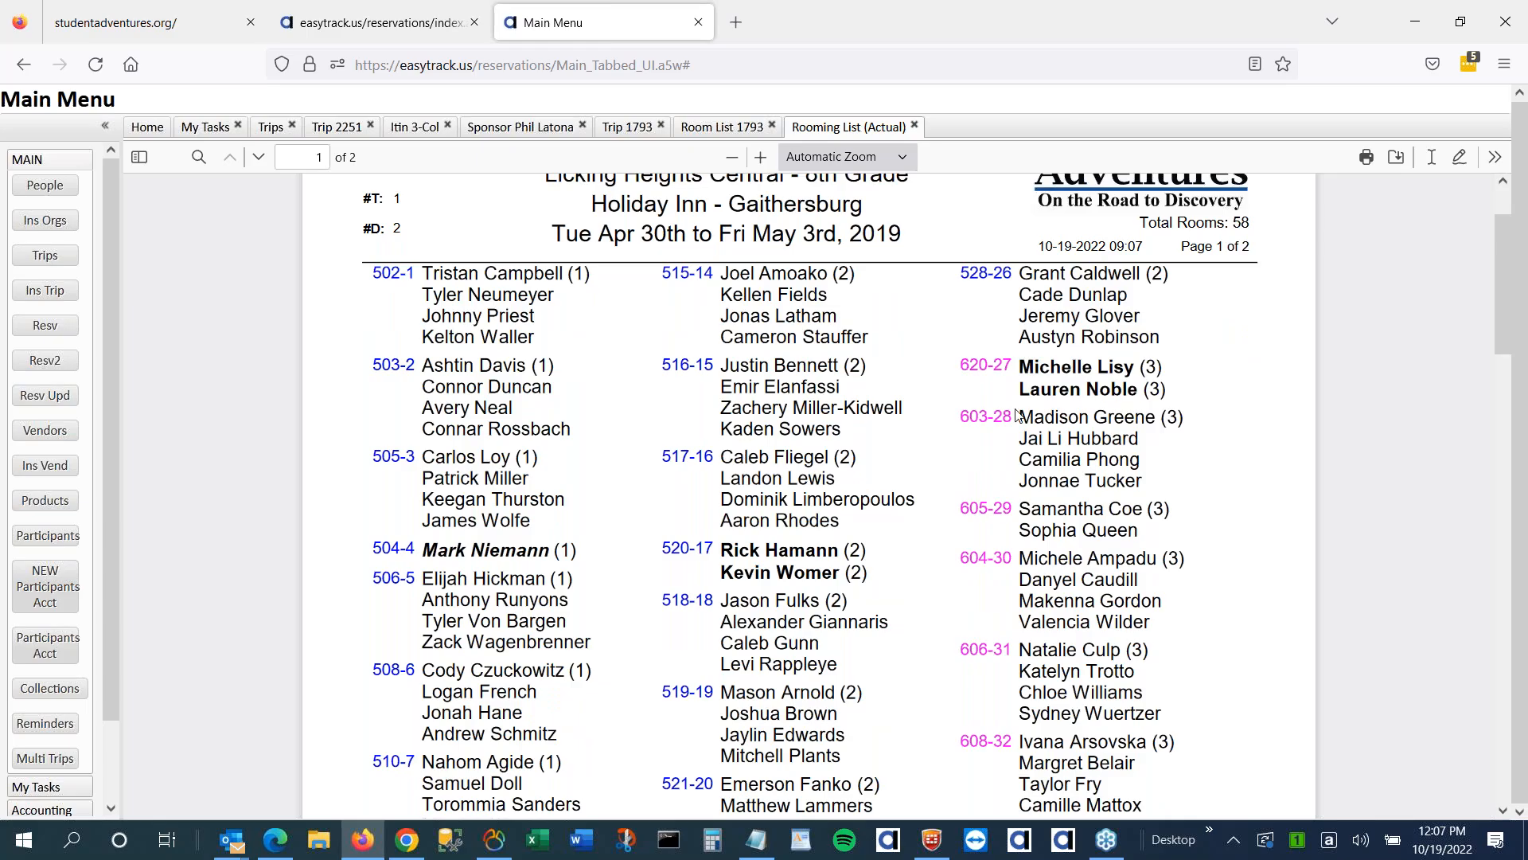
scroll(1106, 395, "down", 1)
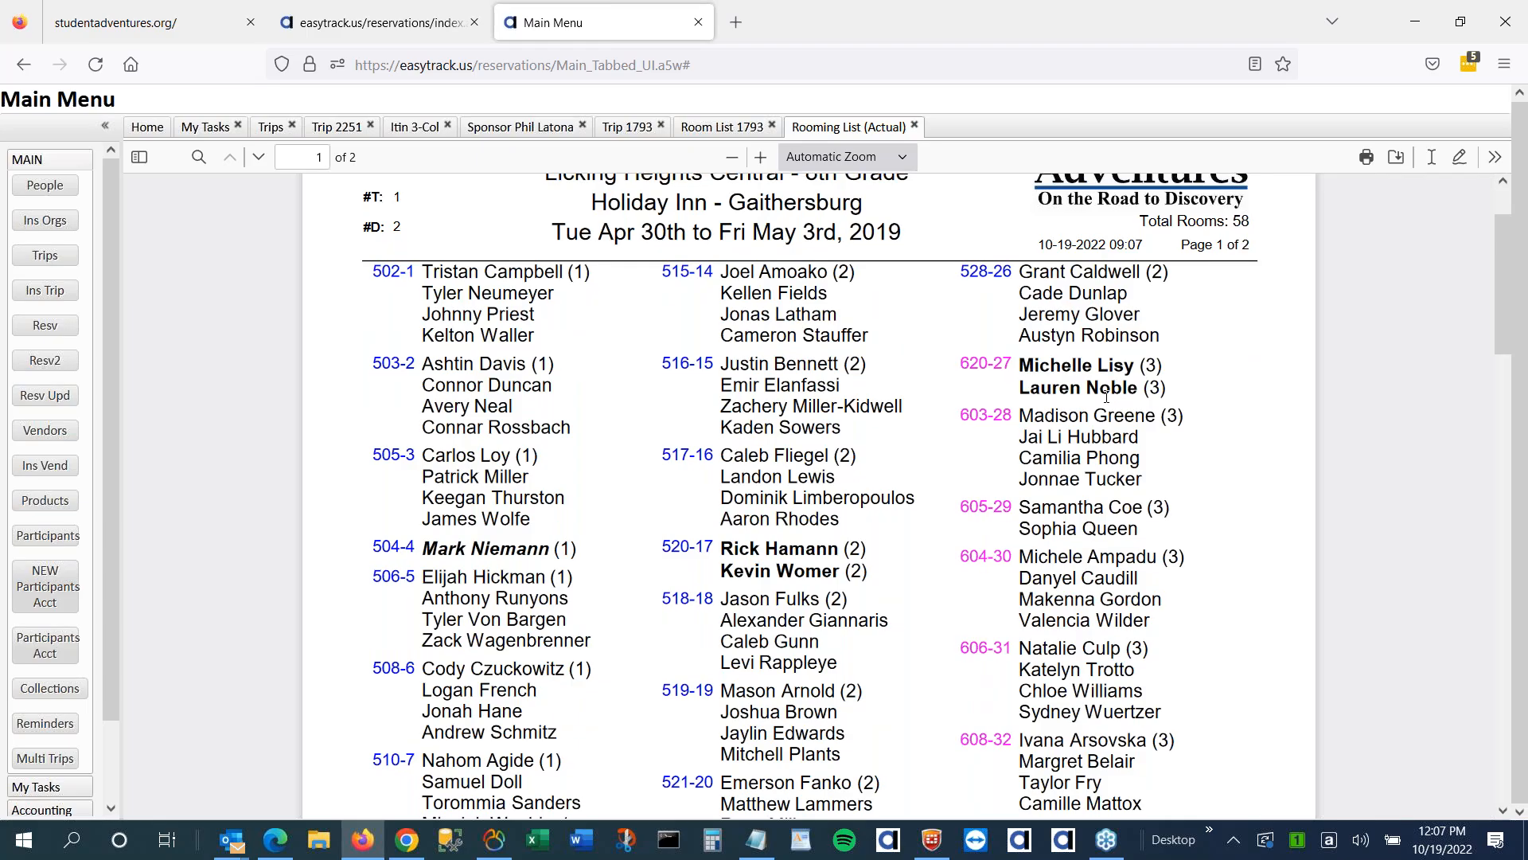
scroll(1107, 396, "down", 15)
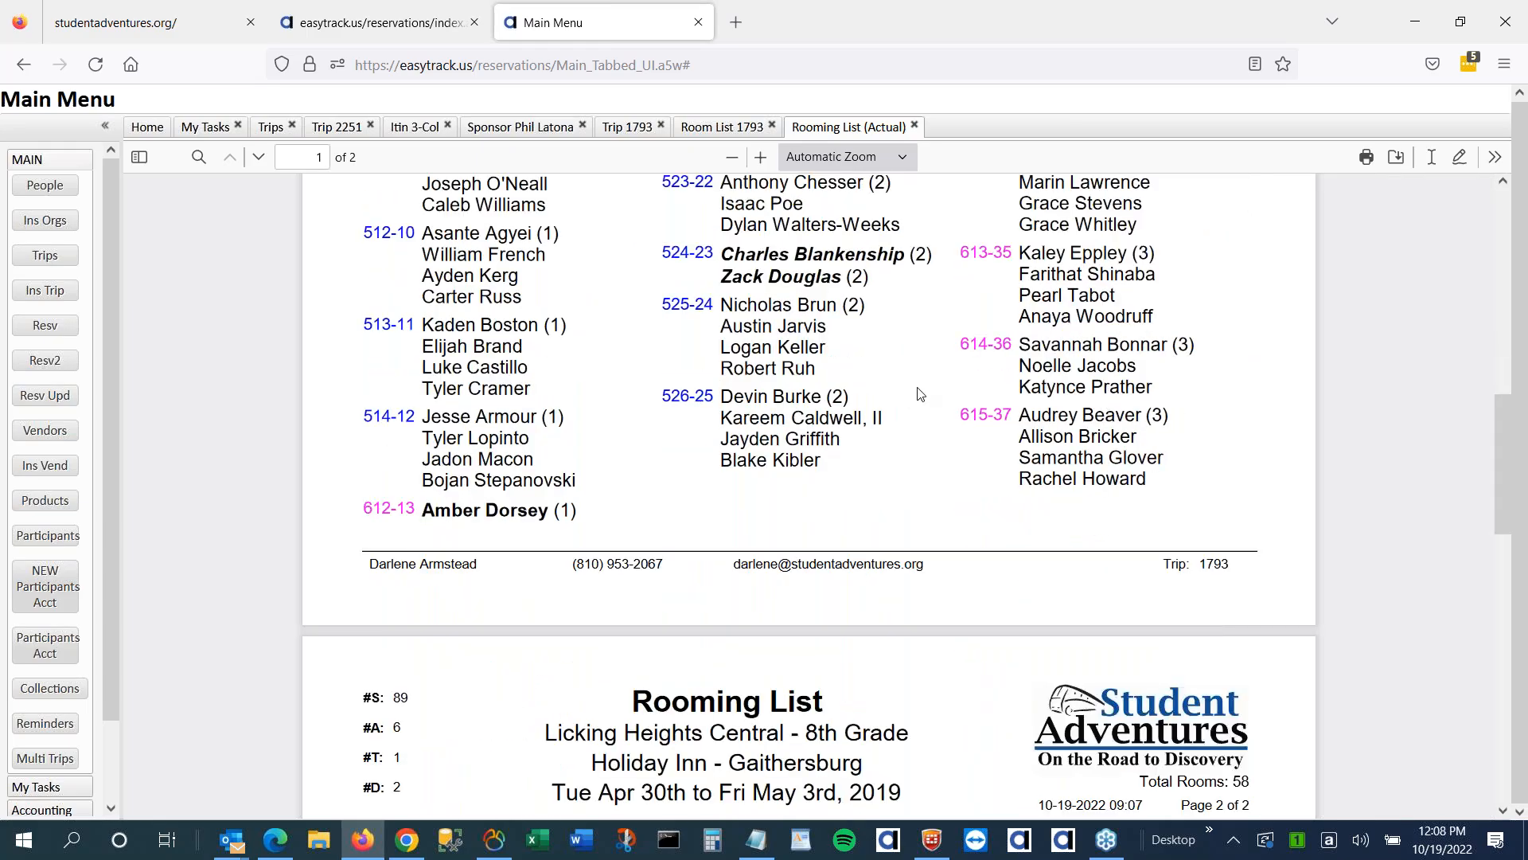
scroll(931, 390, "down", 1)
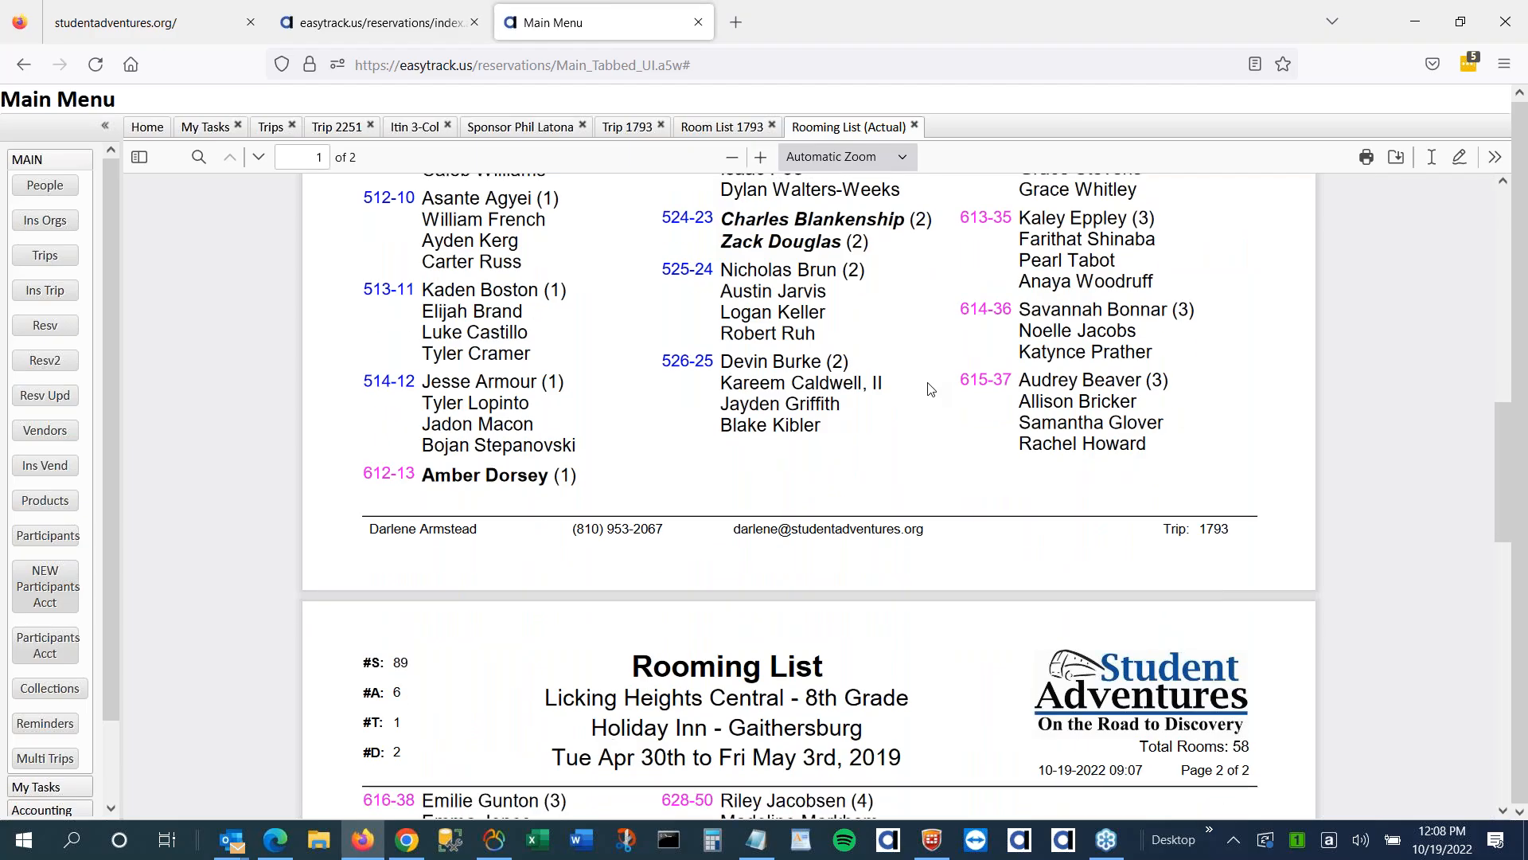
scroll(930, 389, "down", 3)
scroll(930, 390, "down", 5)
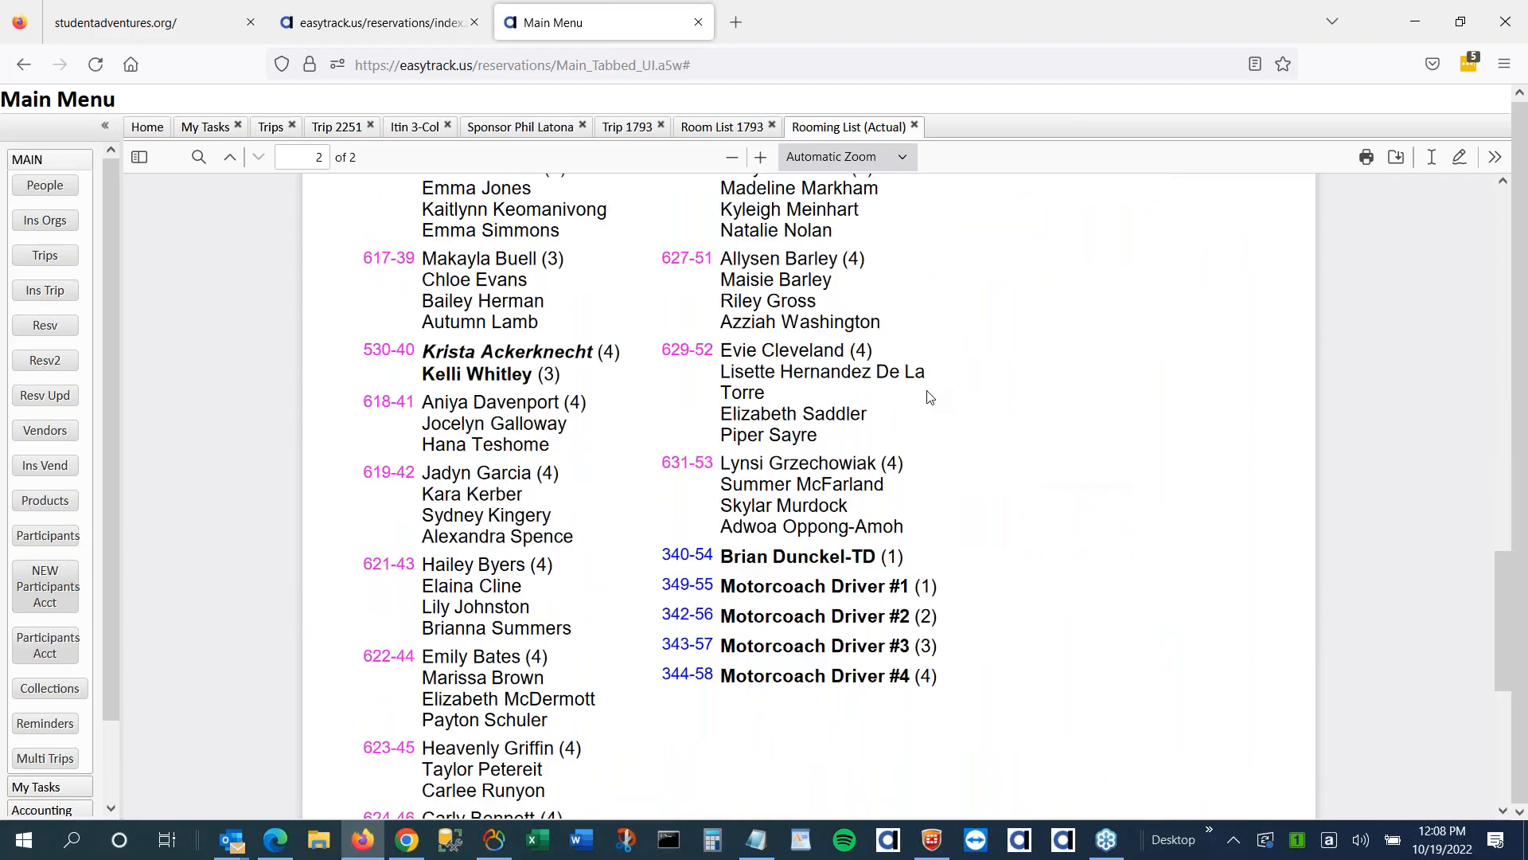
scroll(930, 396, "down", 5)
scroll(925, 398, "up", 6)
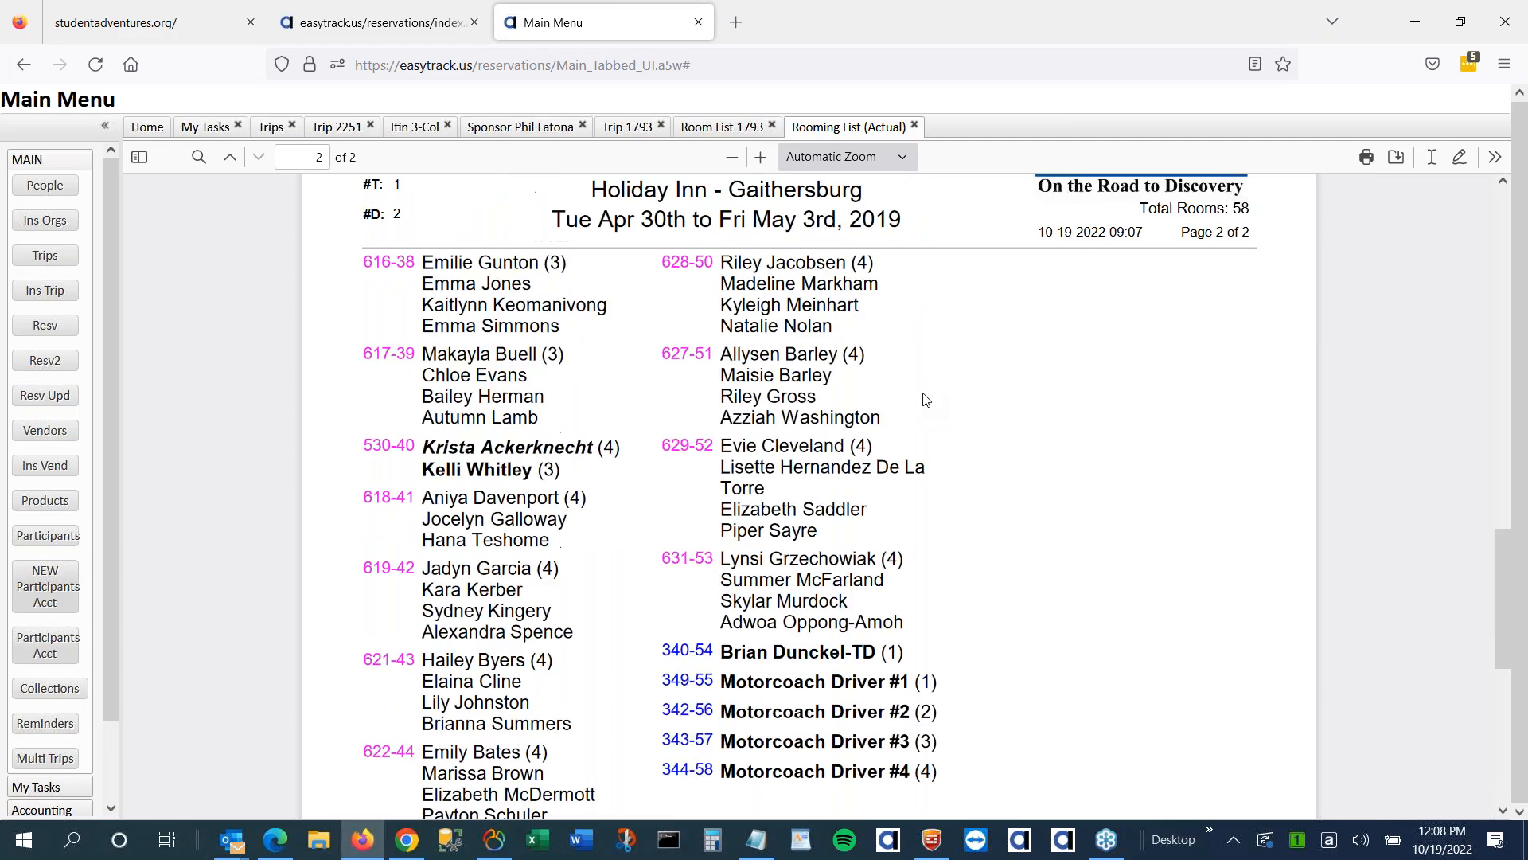
scroll(926, 399, "up", 15)
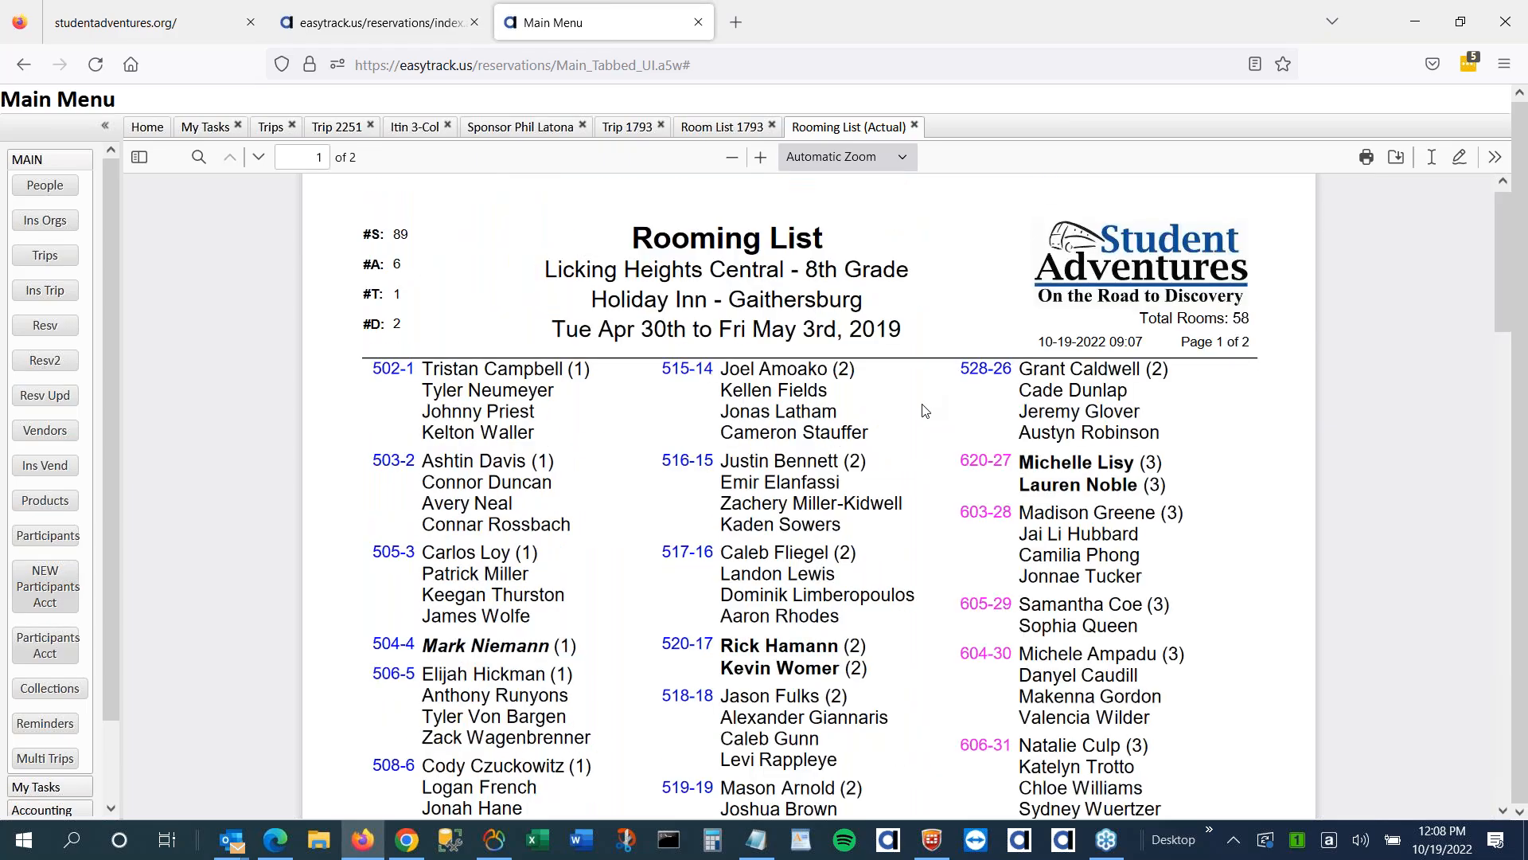
scroll(925, 411, "up", 1)
left_click(915, 126)
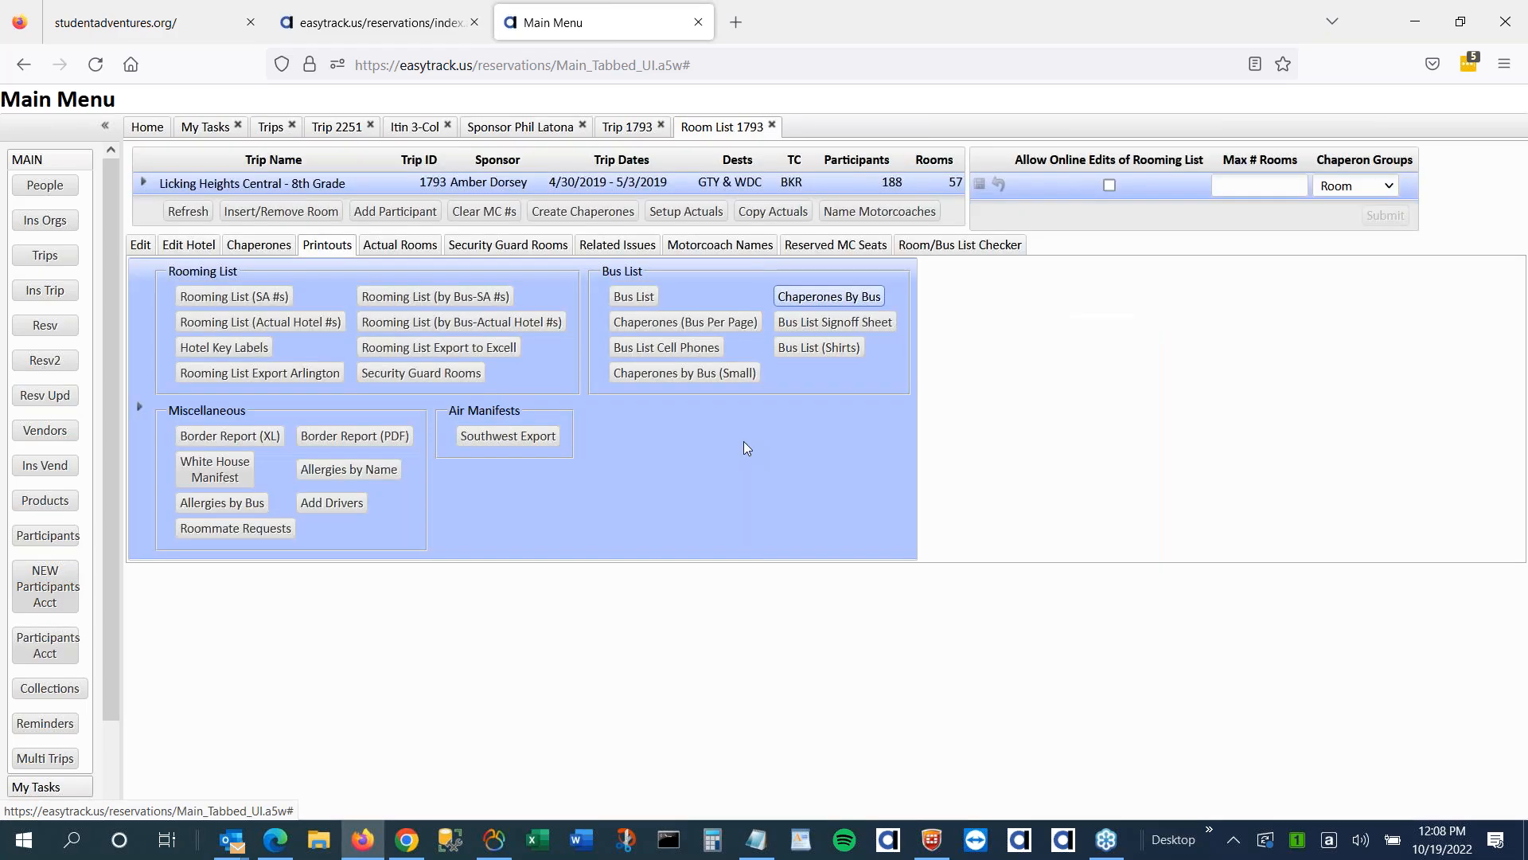
Switch to Chrome, open trip 2251's rooming list editor, and assign three male students to room 1 and one male adult to room 2
left_click(403, 854)
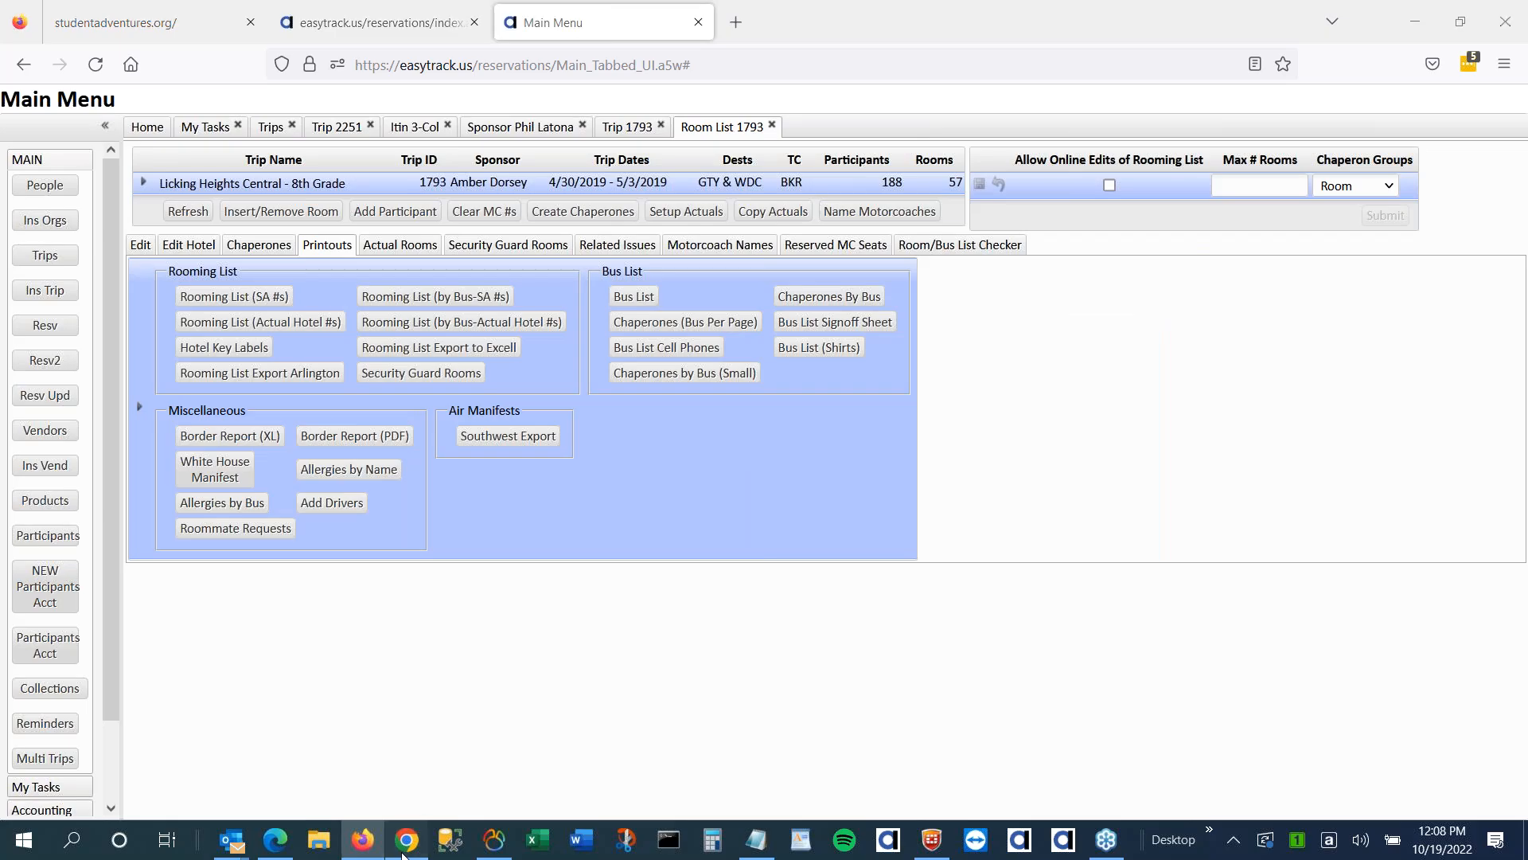
left_click(562, 399)
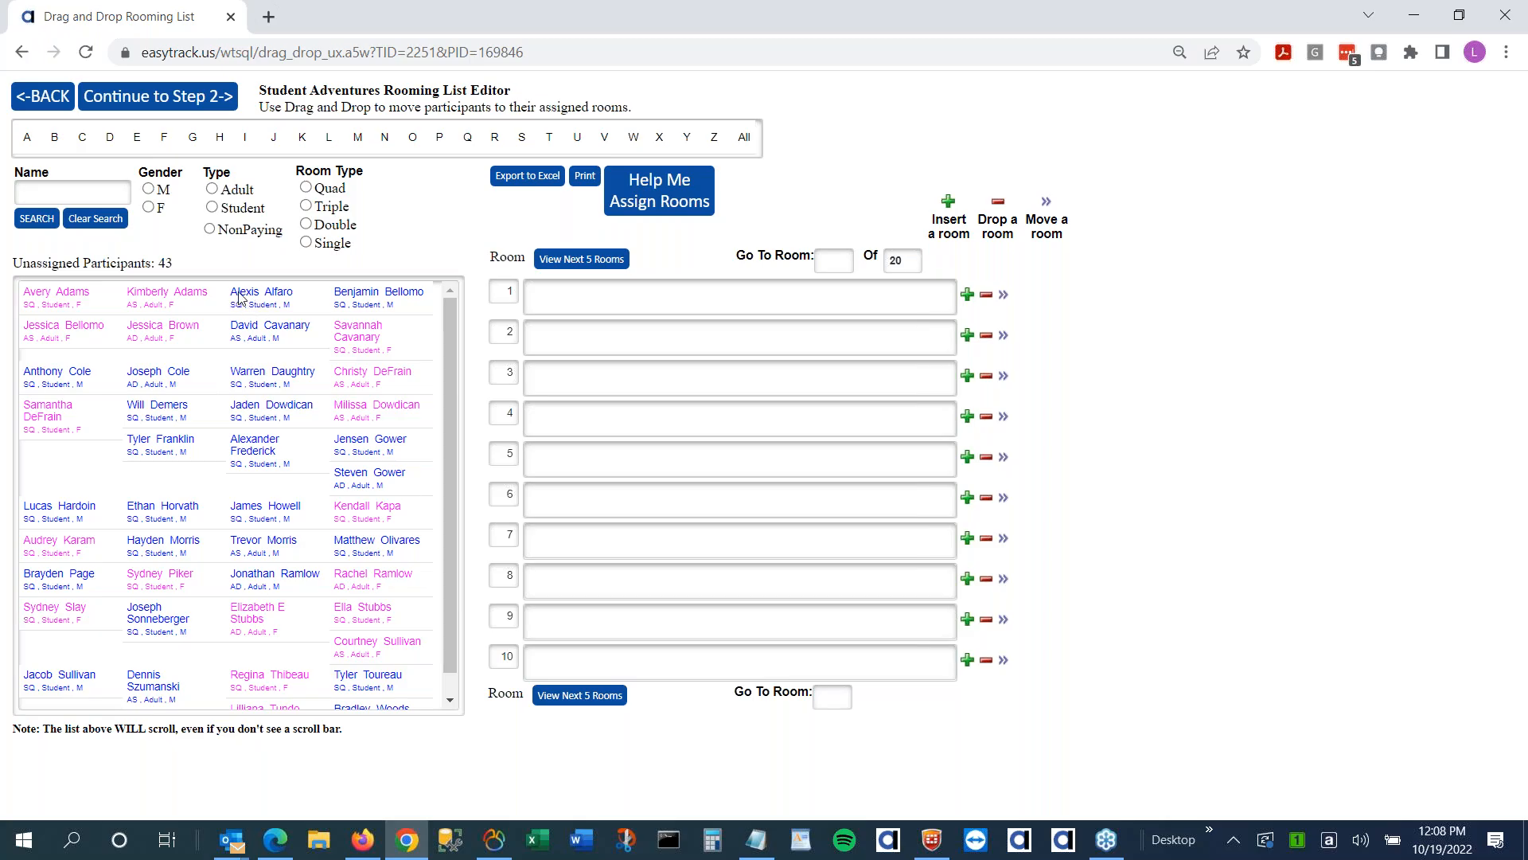
left_click_drag(243, 300, 618, 298)
left_click_drag(296, 304, 655, 300)
left_click_drag(265, 453, 796, 298)
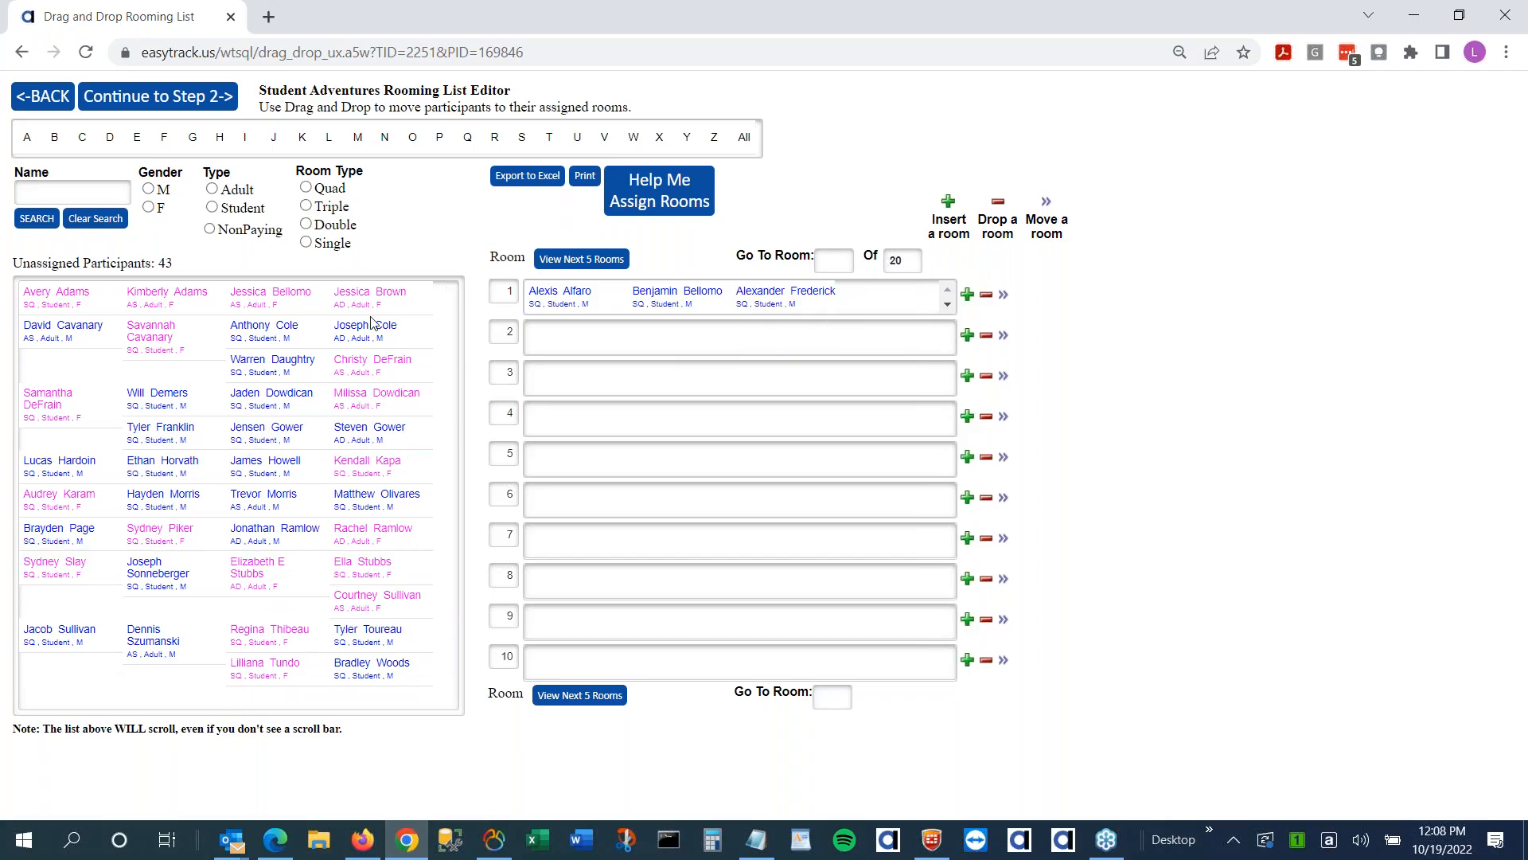
left_click_drag(369, 344, 570, 341)
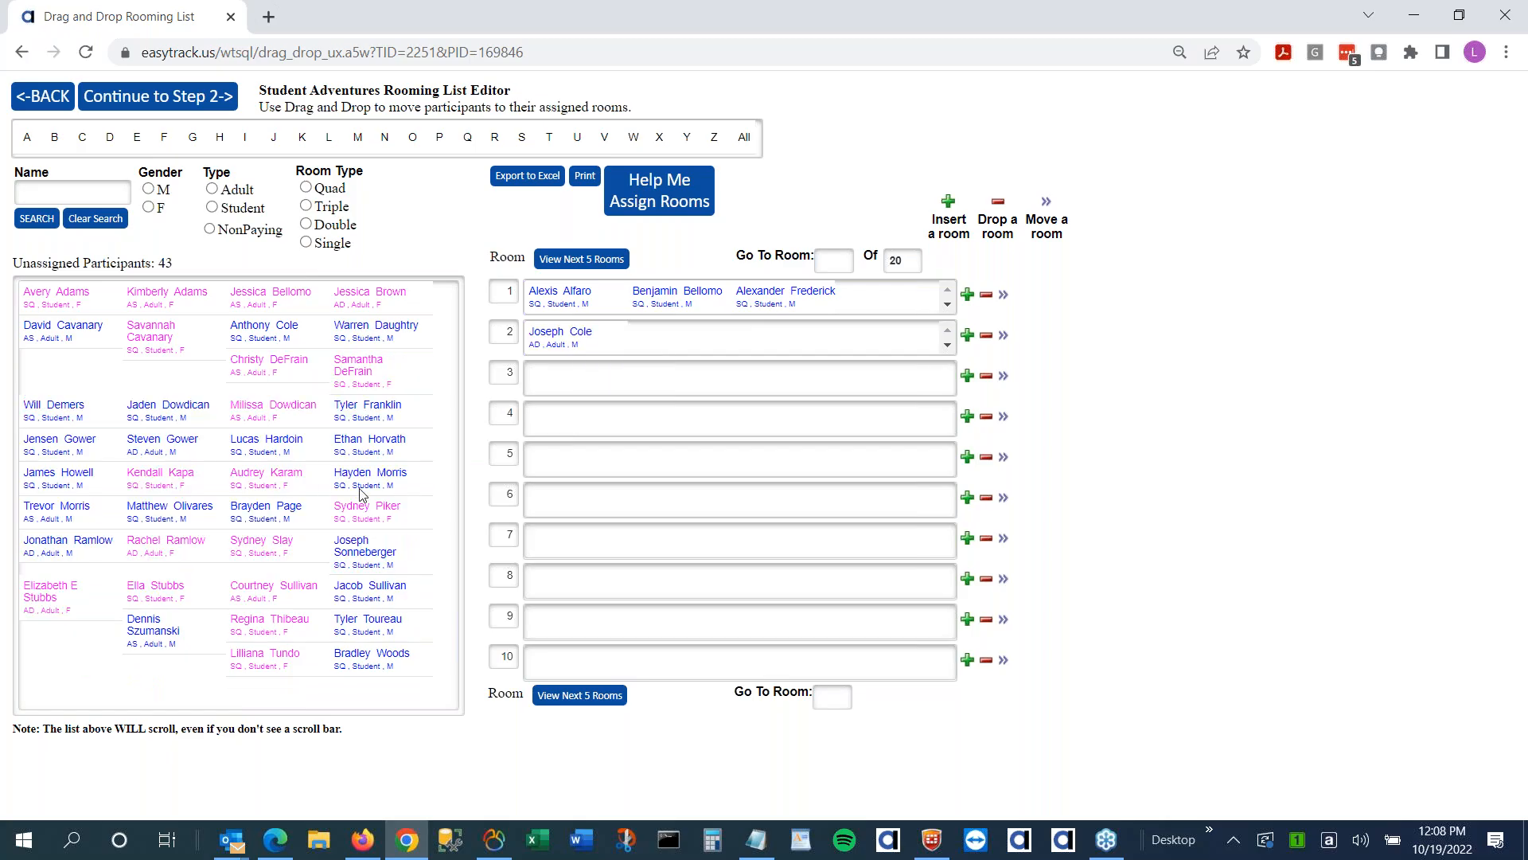
Assign a male student to room 3, view the next five rooms and return to the first rooms
left_click_drag(368, 487, 565, 377)
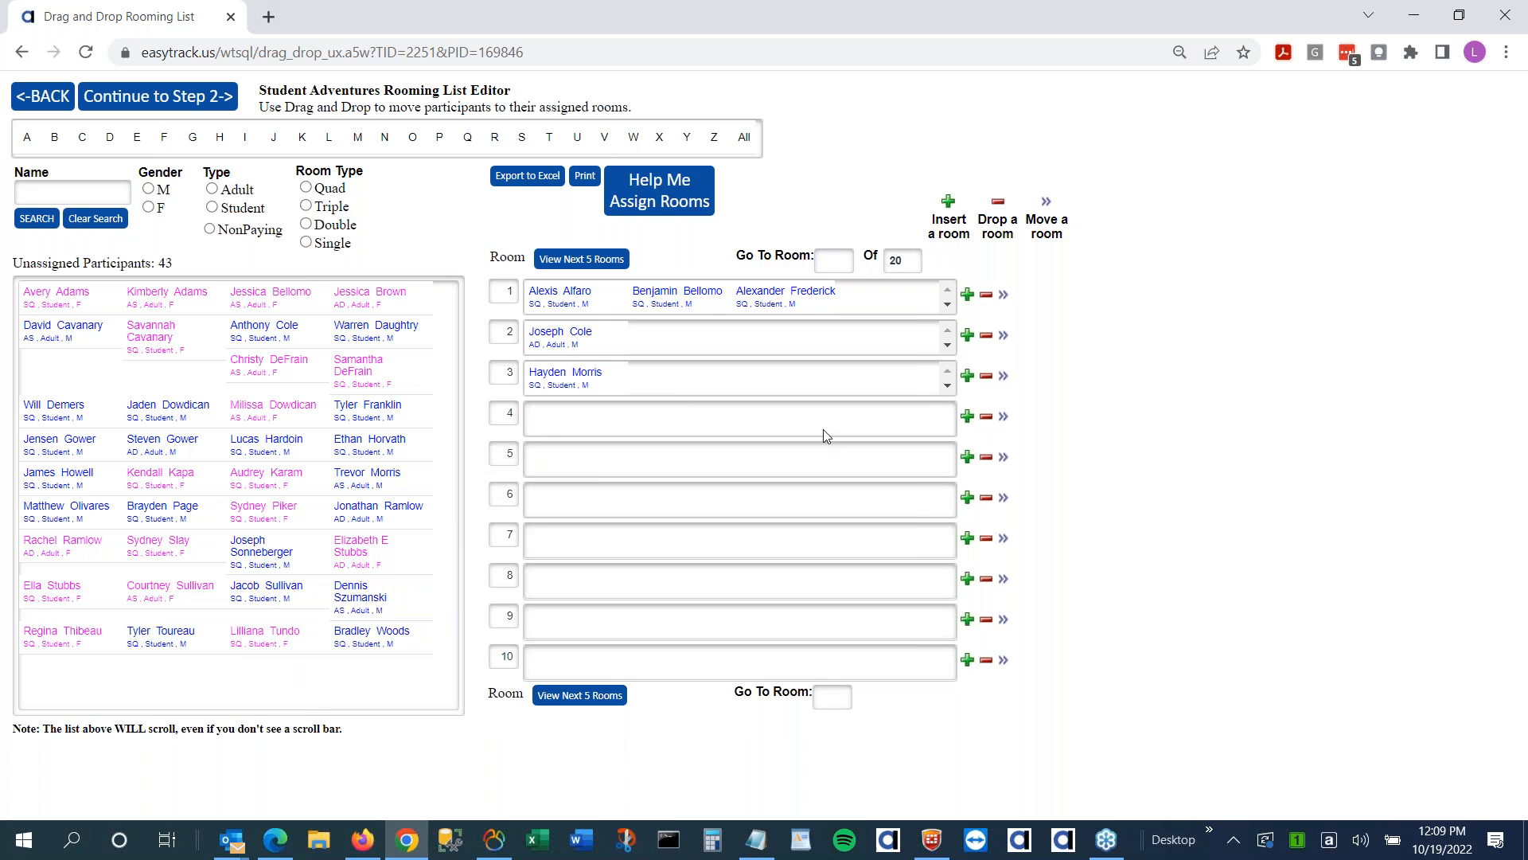
left_click(600, 704)
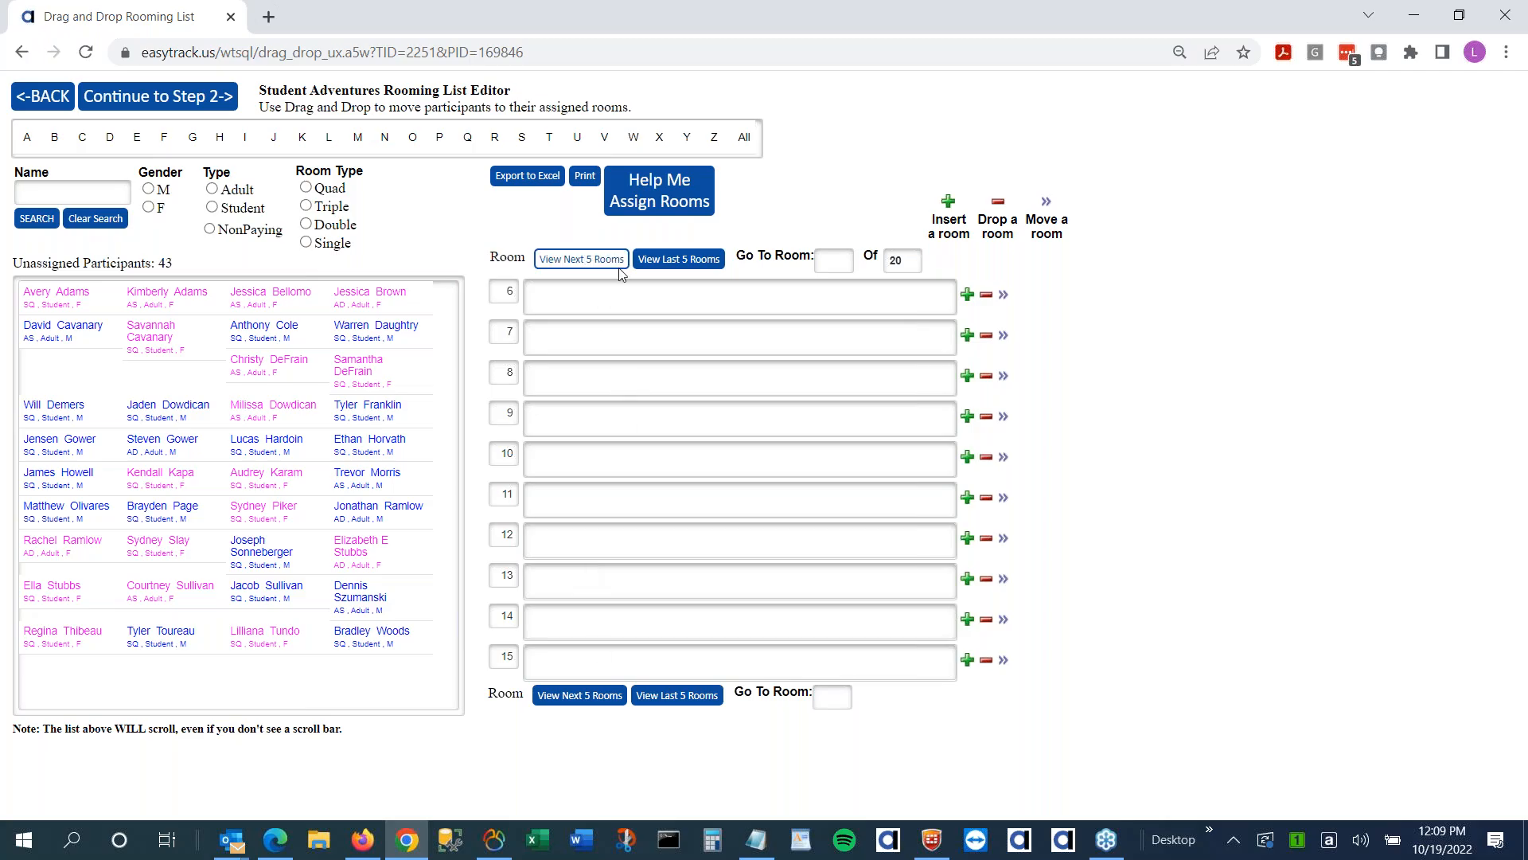
left_click(681, 263)
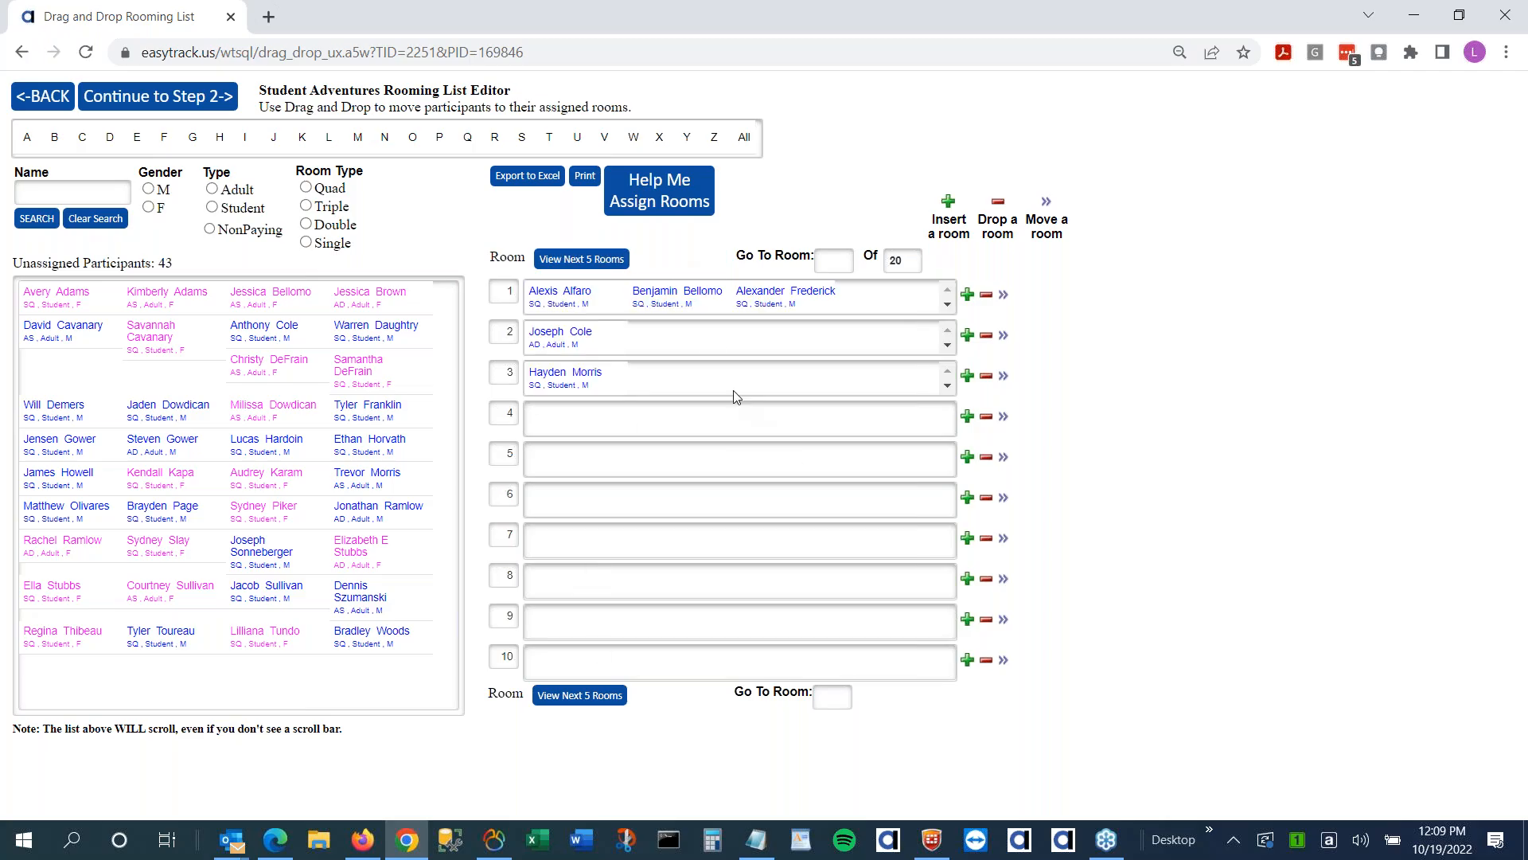
Assign a female student to room 4, try adding a single-room female adult there, and return the adult to the unassigned participants
left_click_drag(371, 374, 559, 416)
left_click_drag(278, 373, 656, 422)
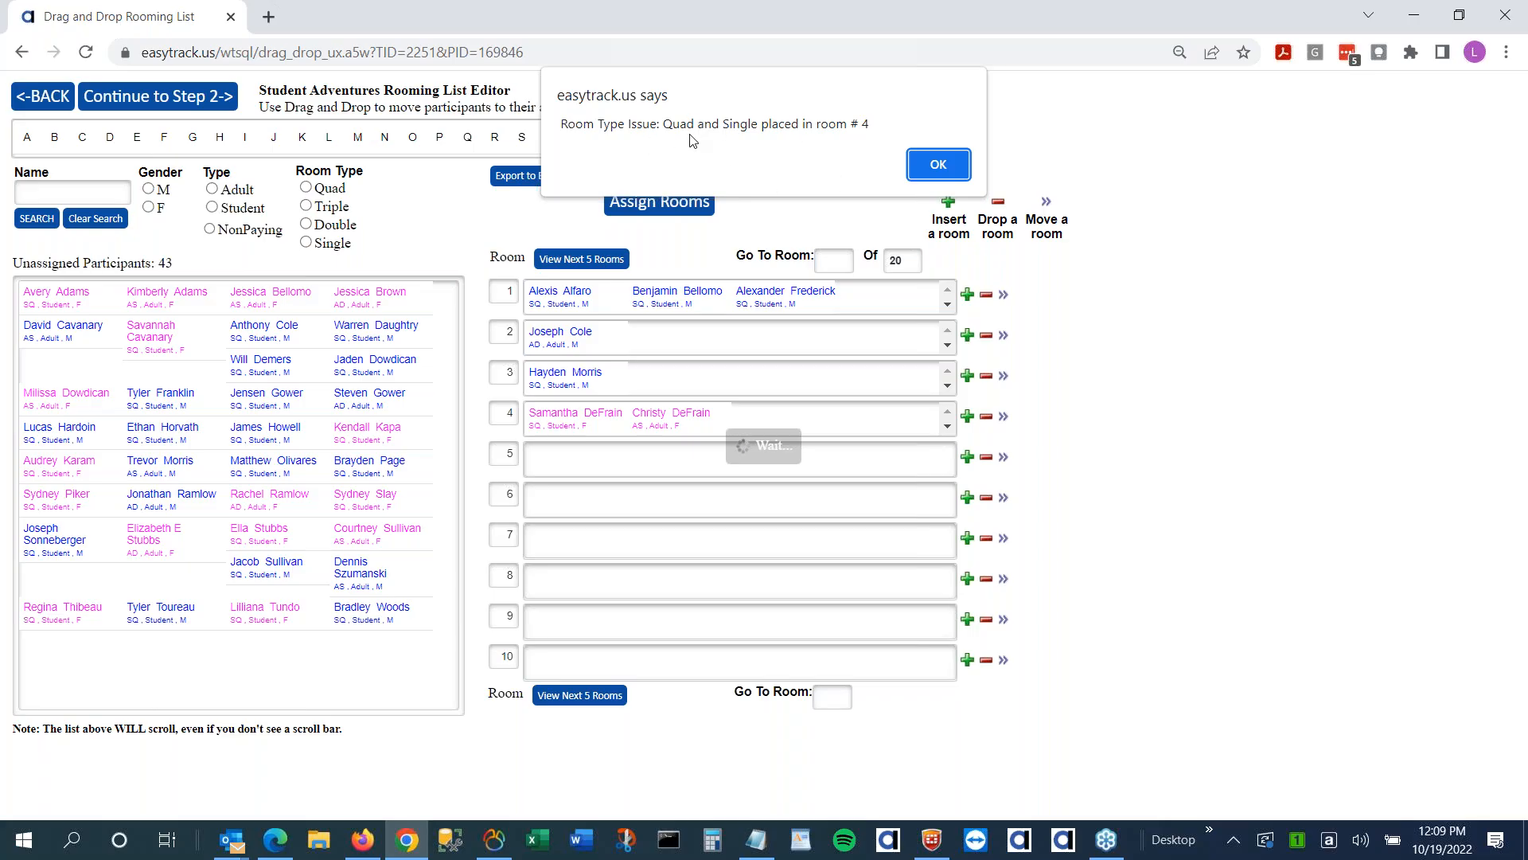
left_click(936, 169)
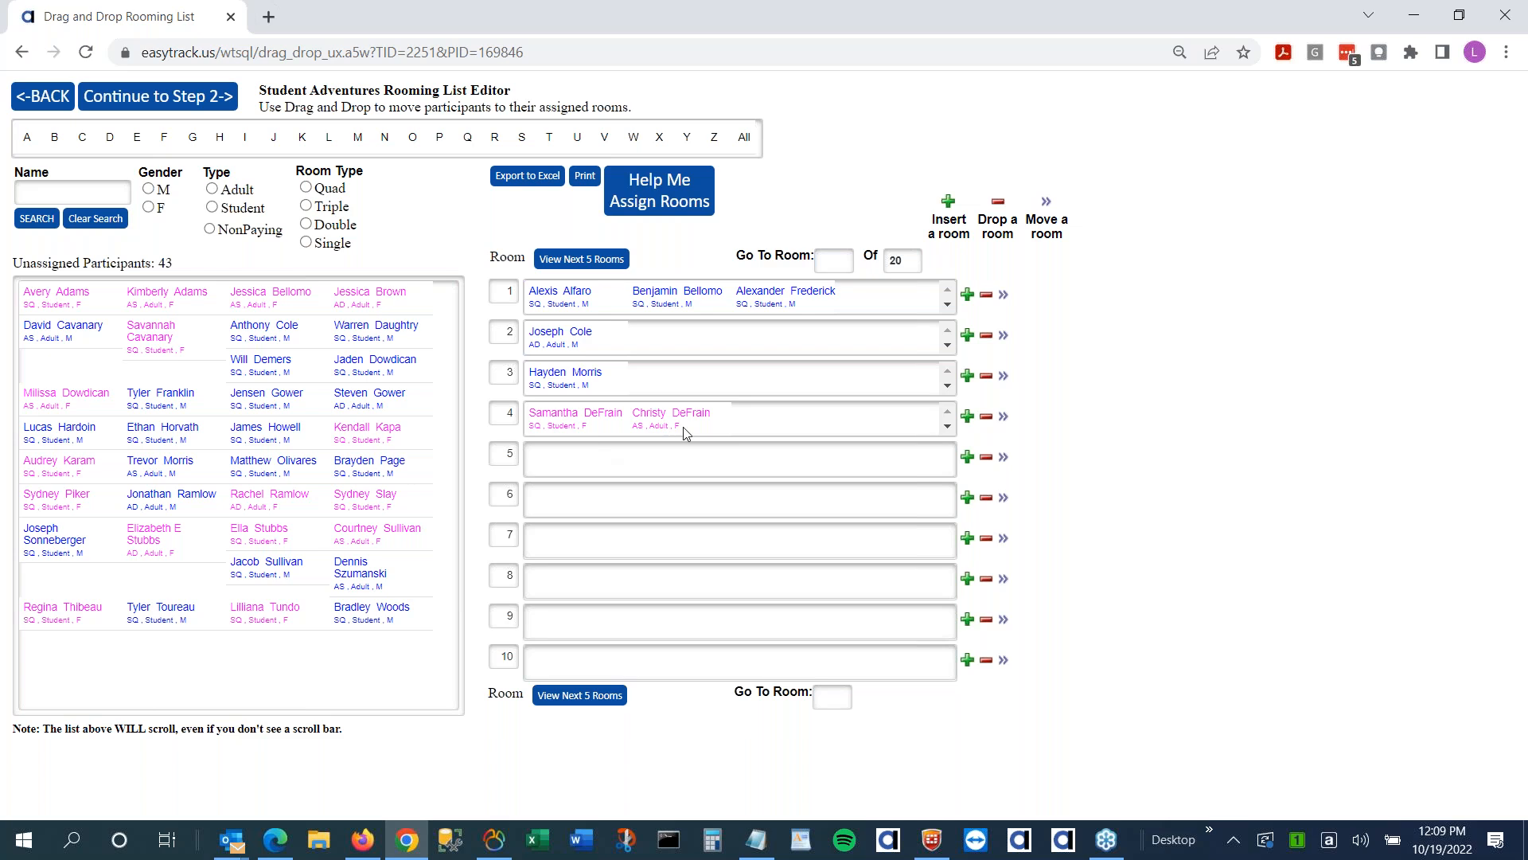
left_click_drag(677, 429, 147, 610)
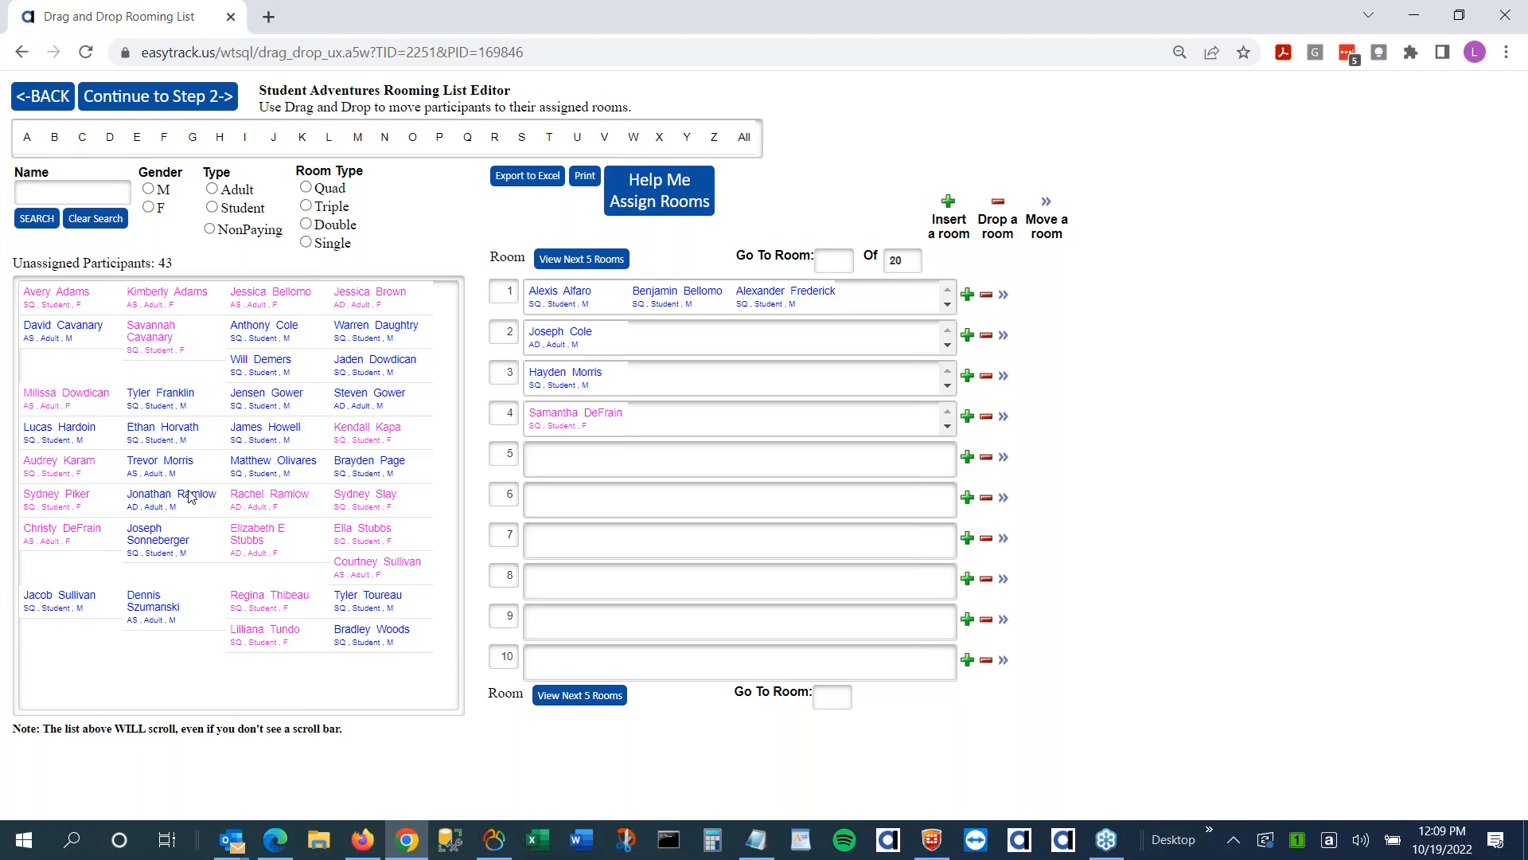
Try a double-room male adult in room 3, move him to room 2, and add two more male students to room 3
left_click_drag(352, 402, 769, 381)
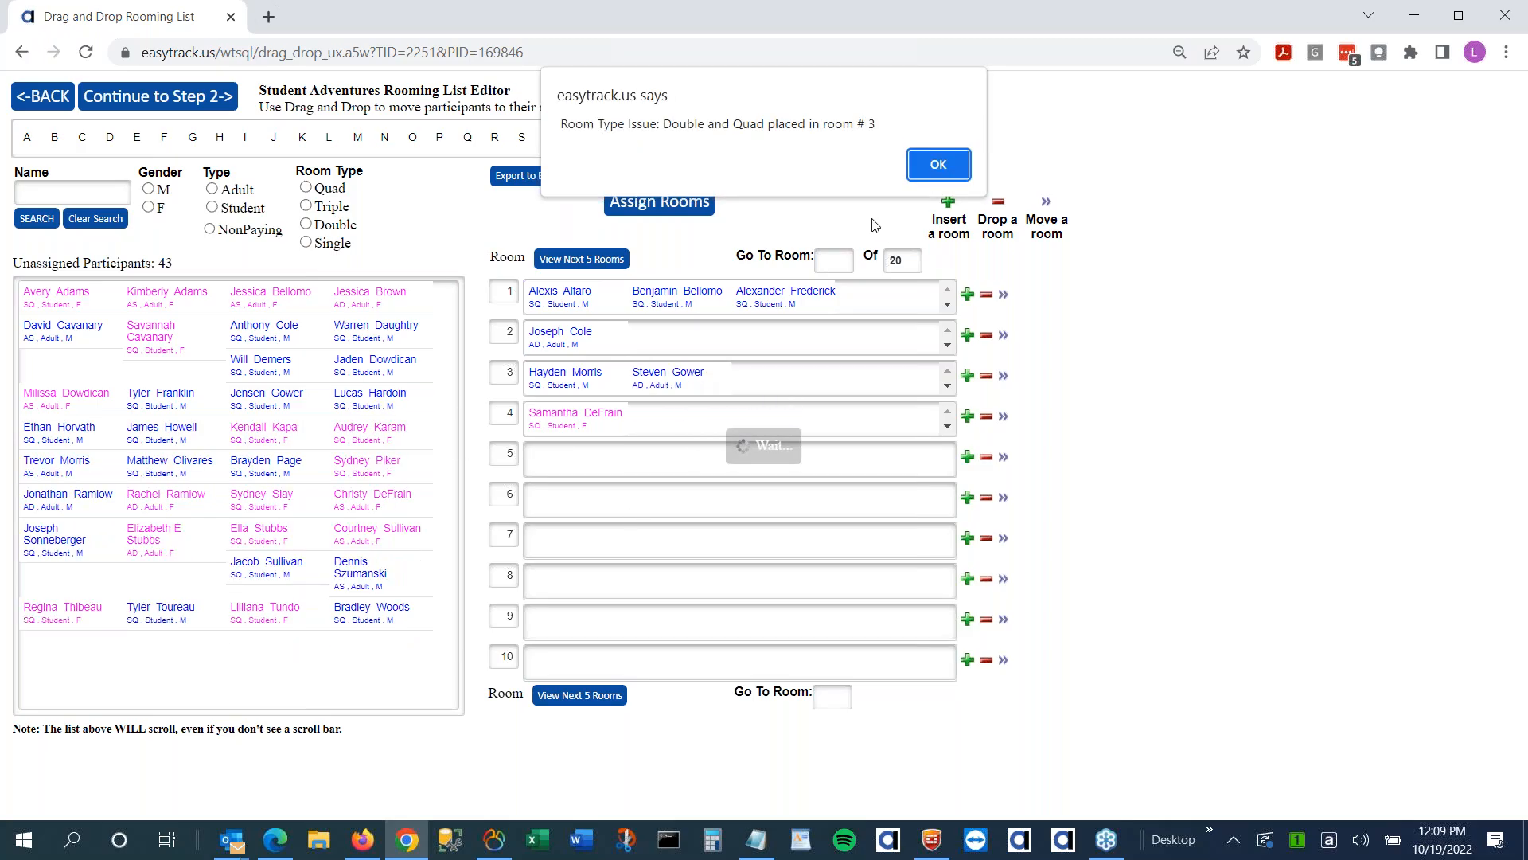
left_click(940, 166)
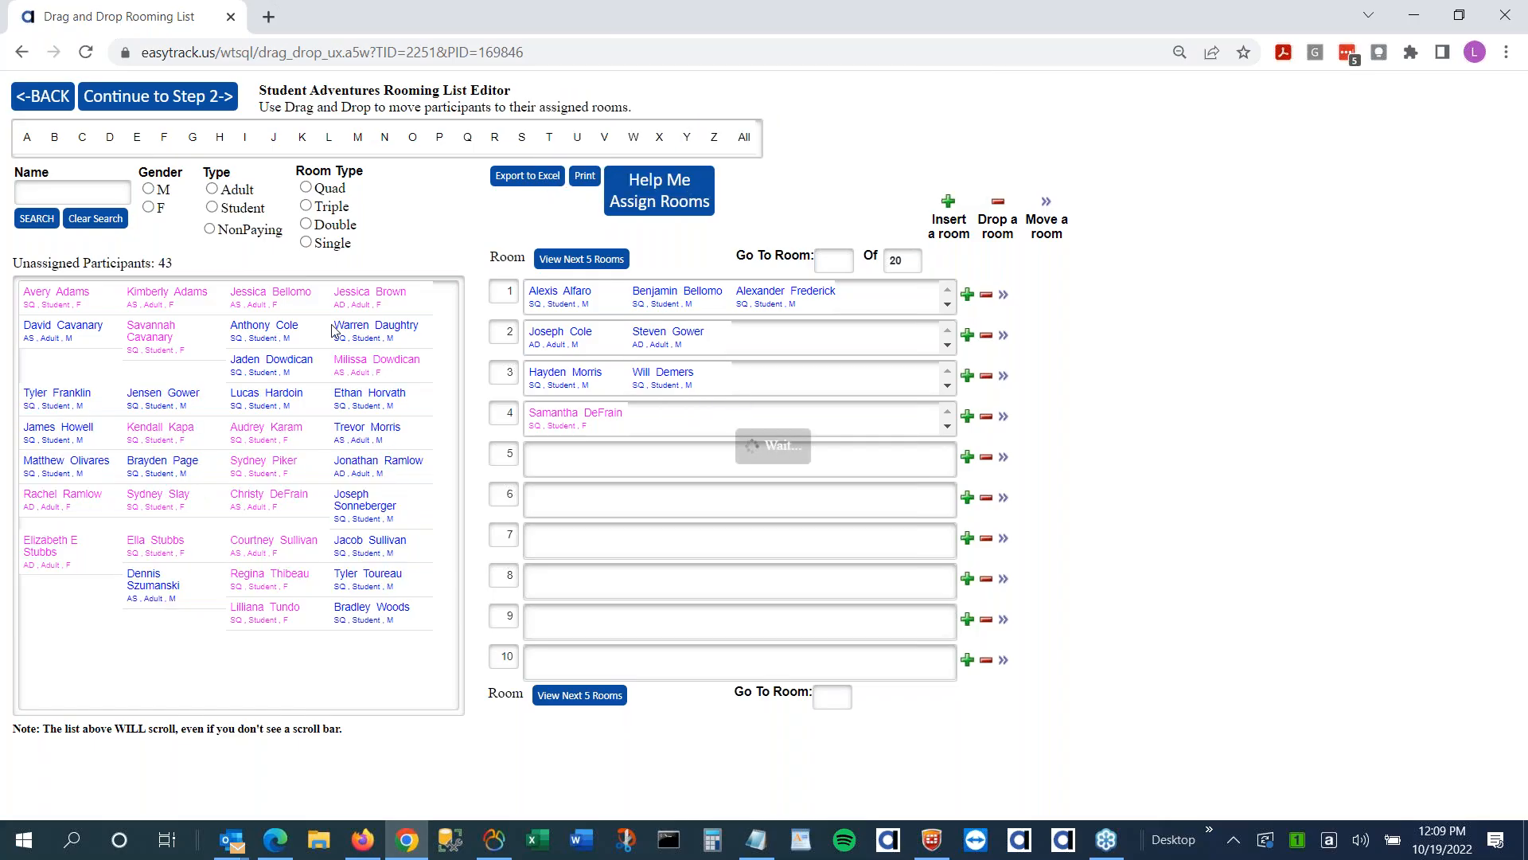
left_click_drag(365, 335, 703, 383)
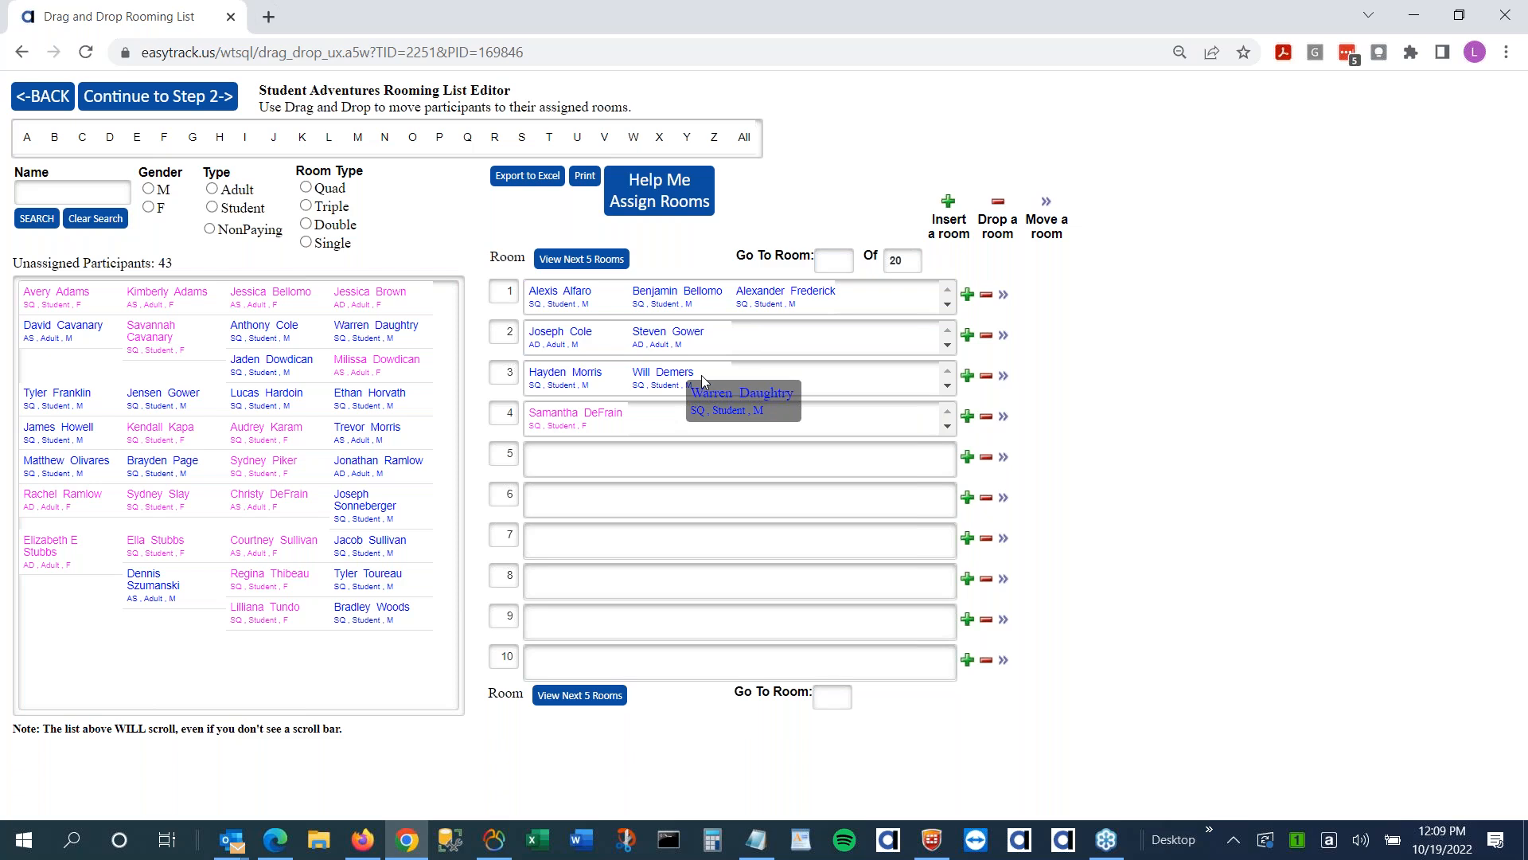
left_click_drag(702, 376, 712, 378)
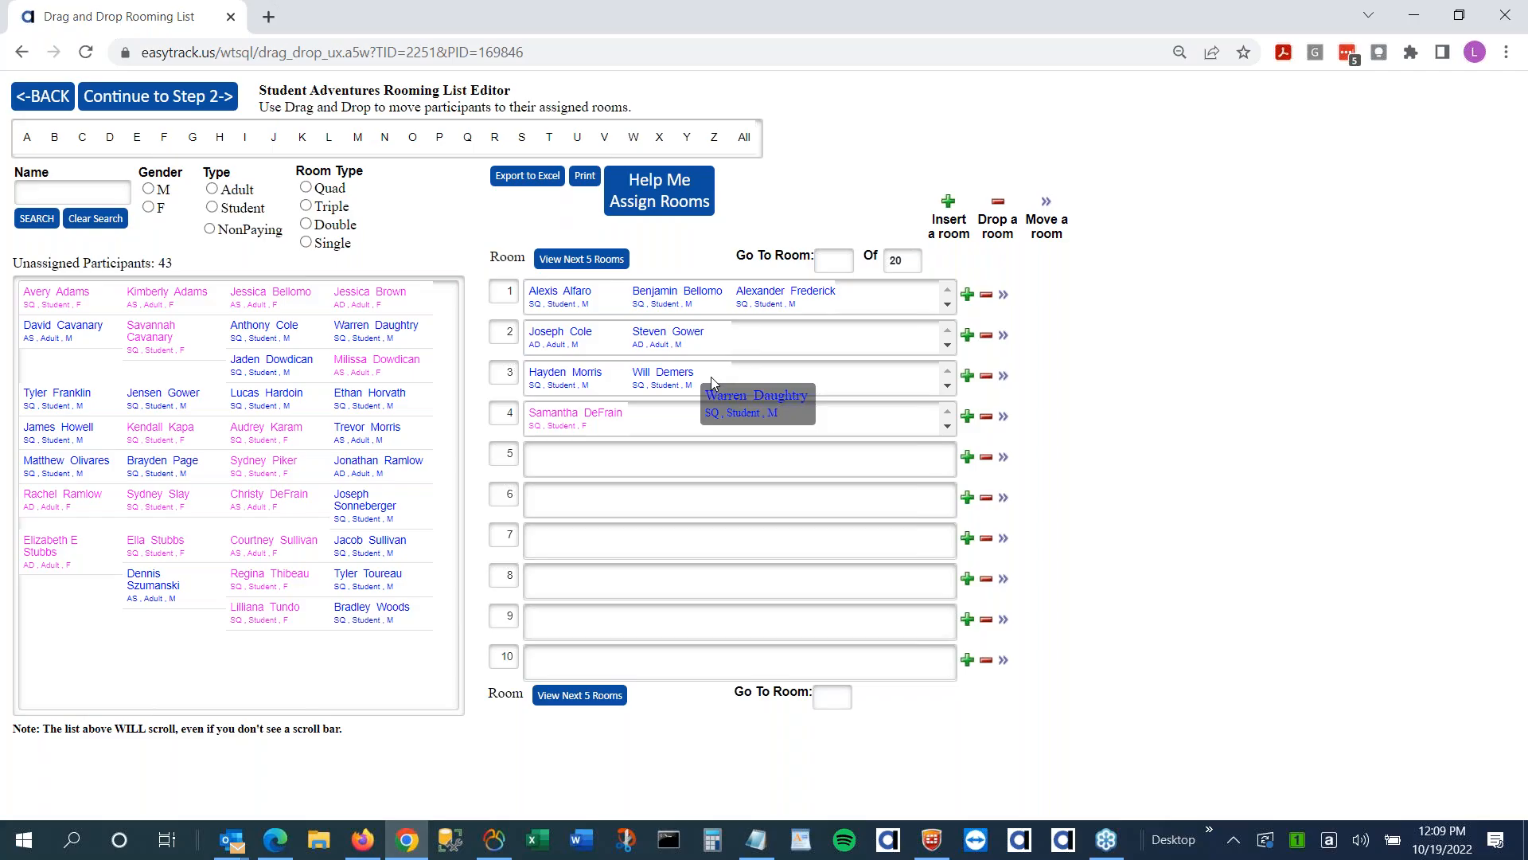
left_click_drag(711, 376, 711, 375)
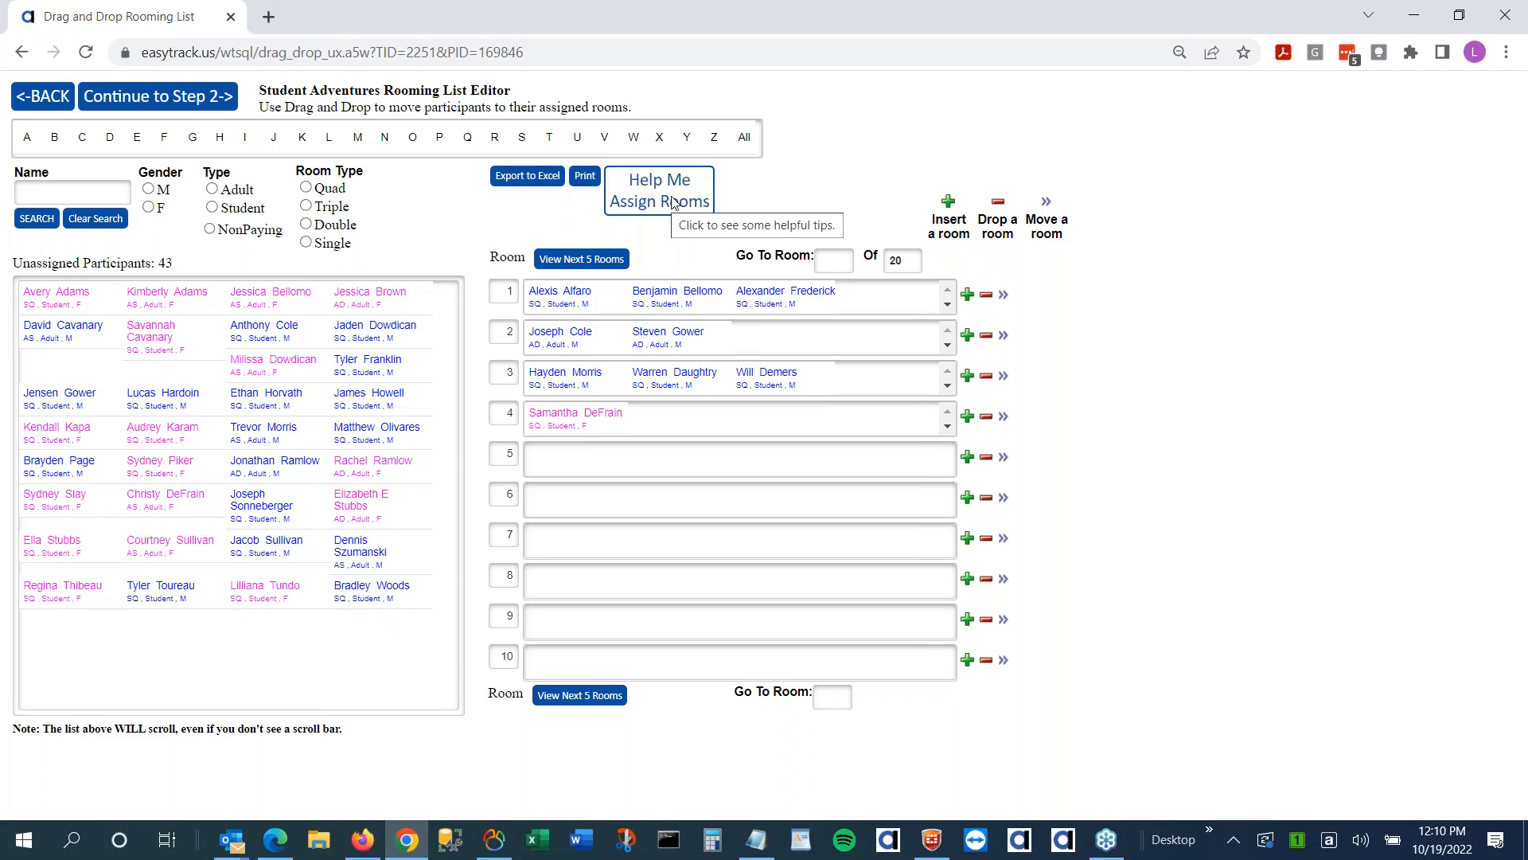
View the bus list editors for student rooms and for individual participants, and return to trip 2251's main menu
left_click(141, 100)
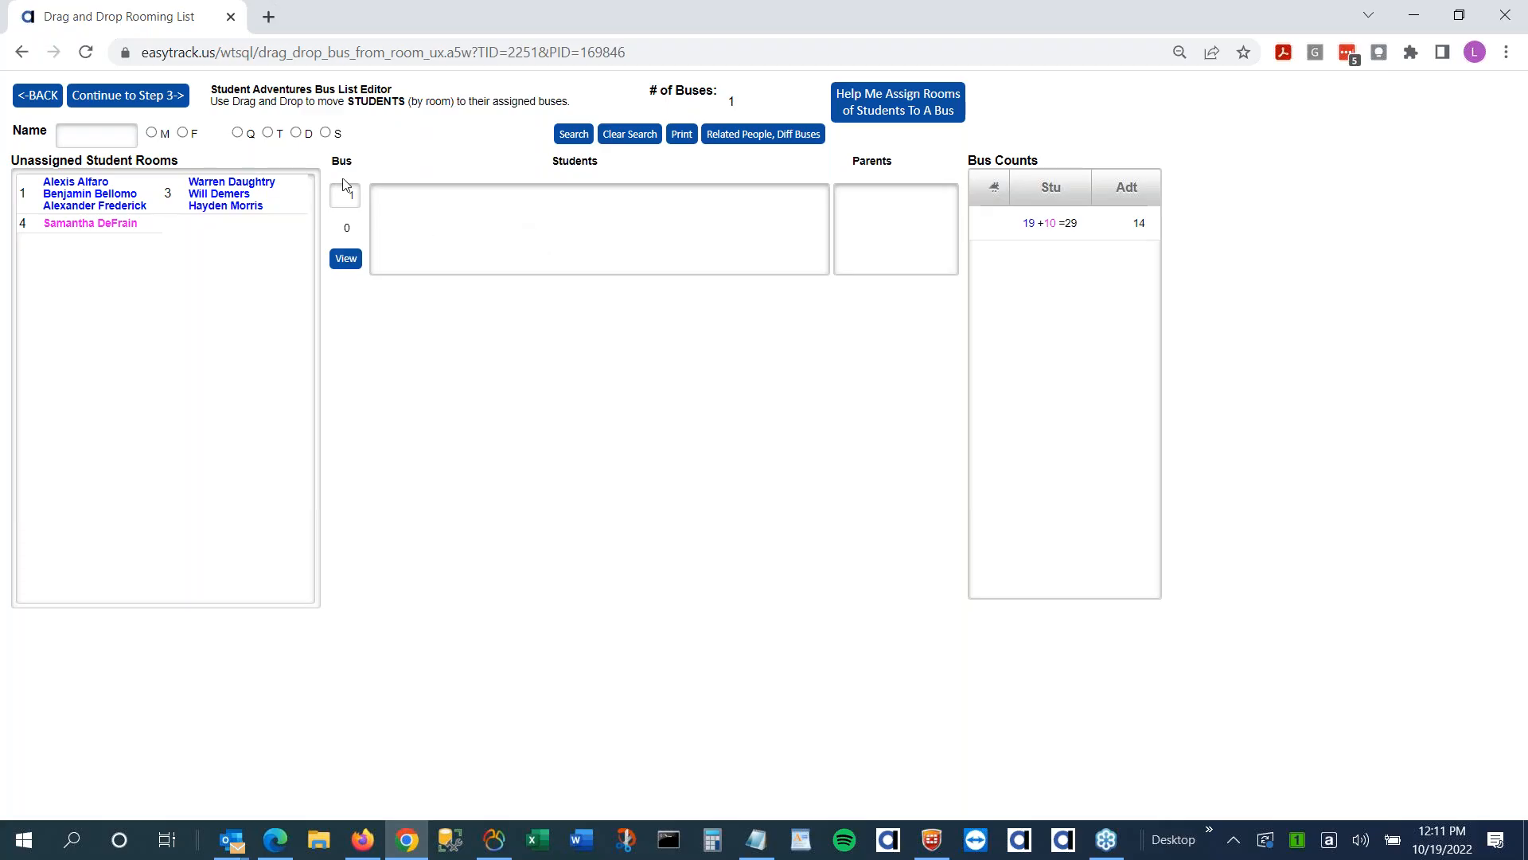
left_click(156, 97)
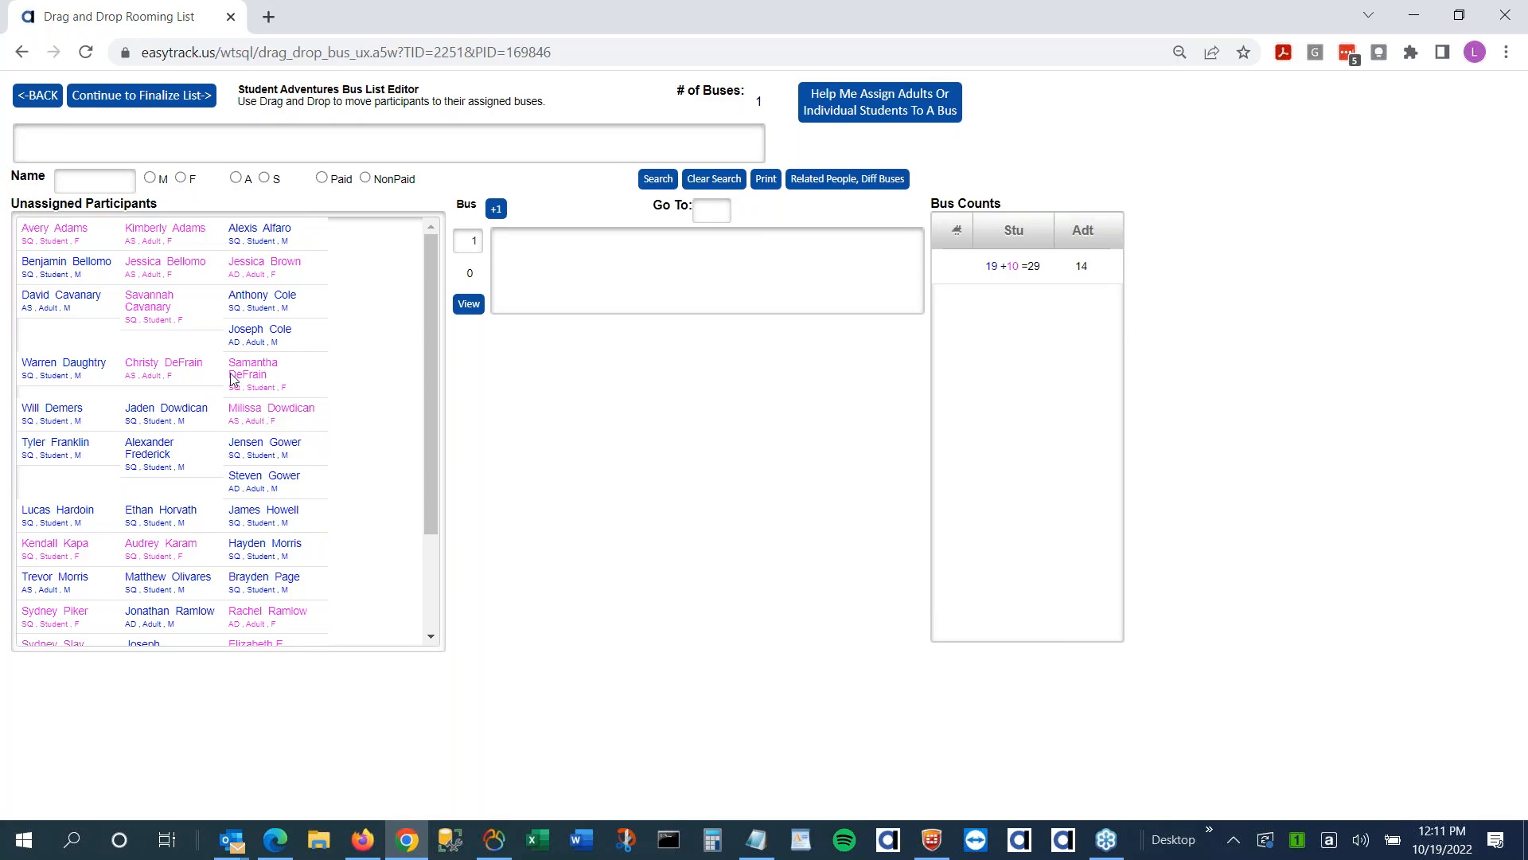
scroll(433, 418, "down", 2)
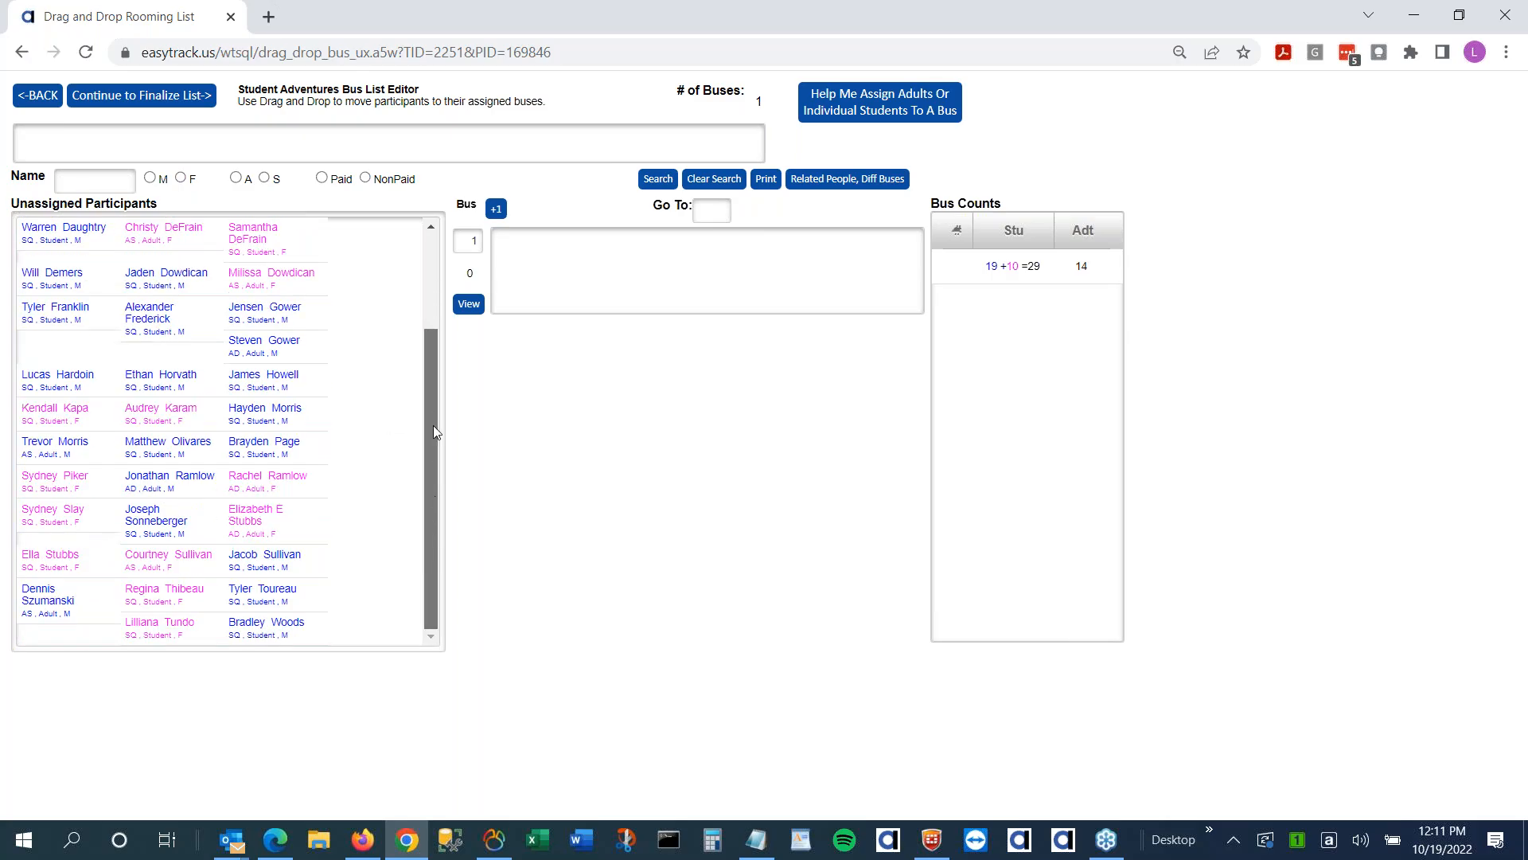
scroll(433, 430, "up", 2)
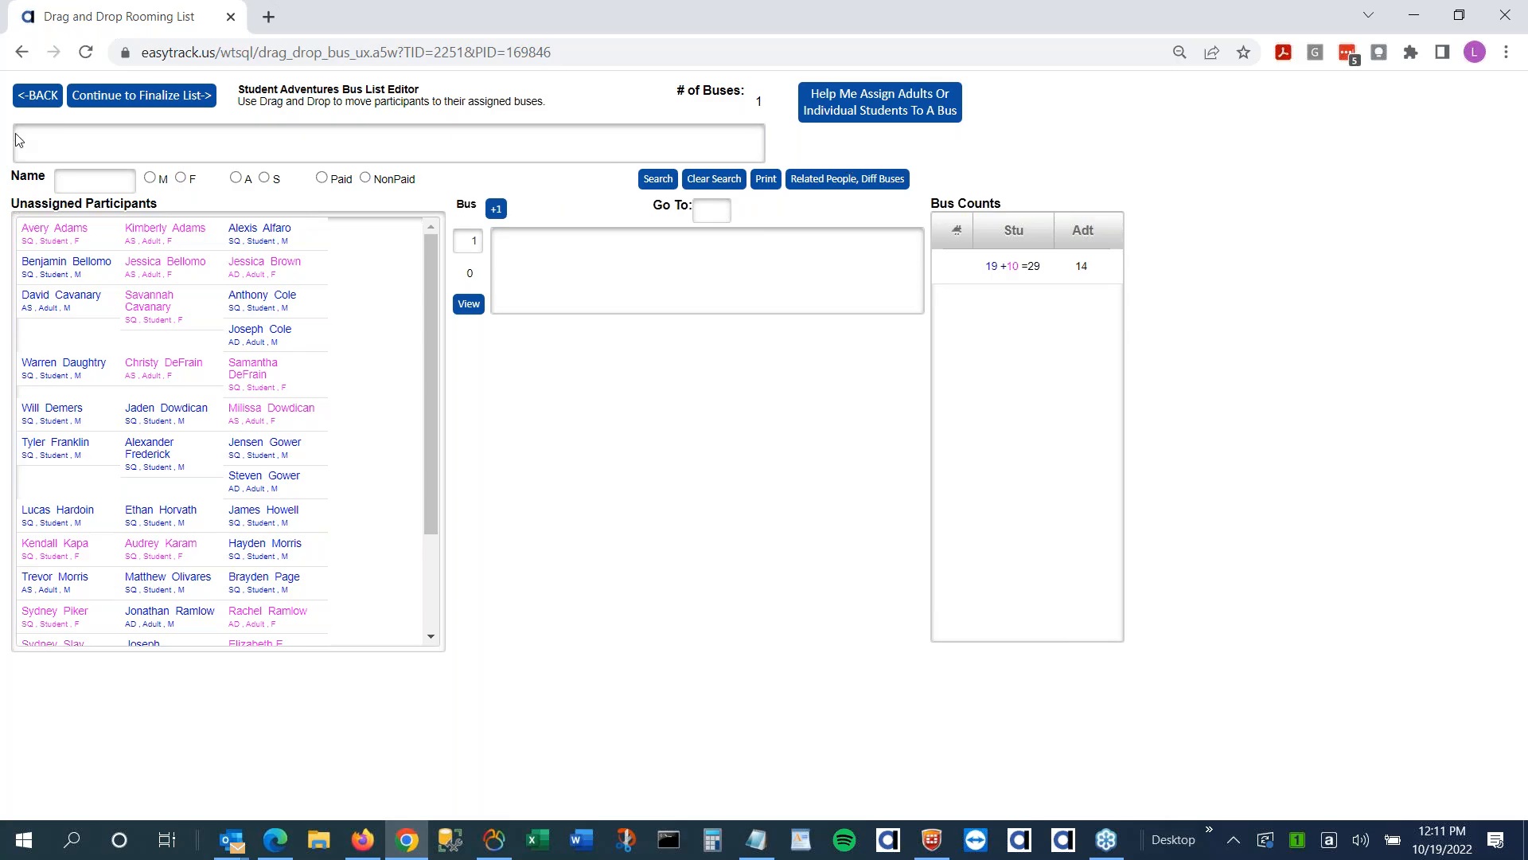
left_click(43, 102)
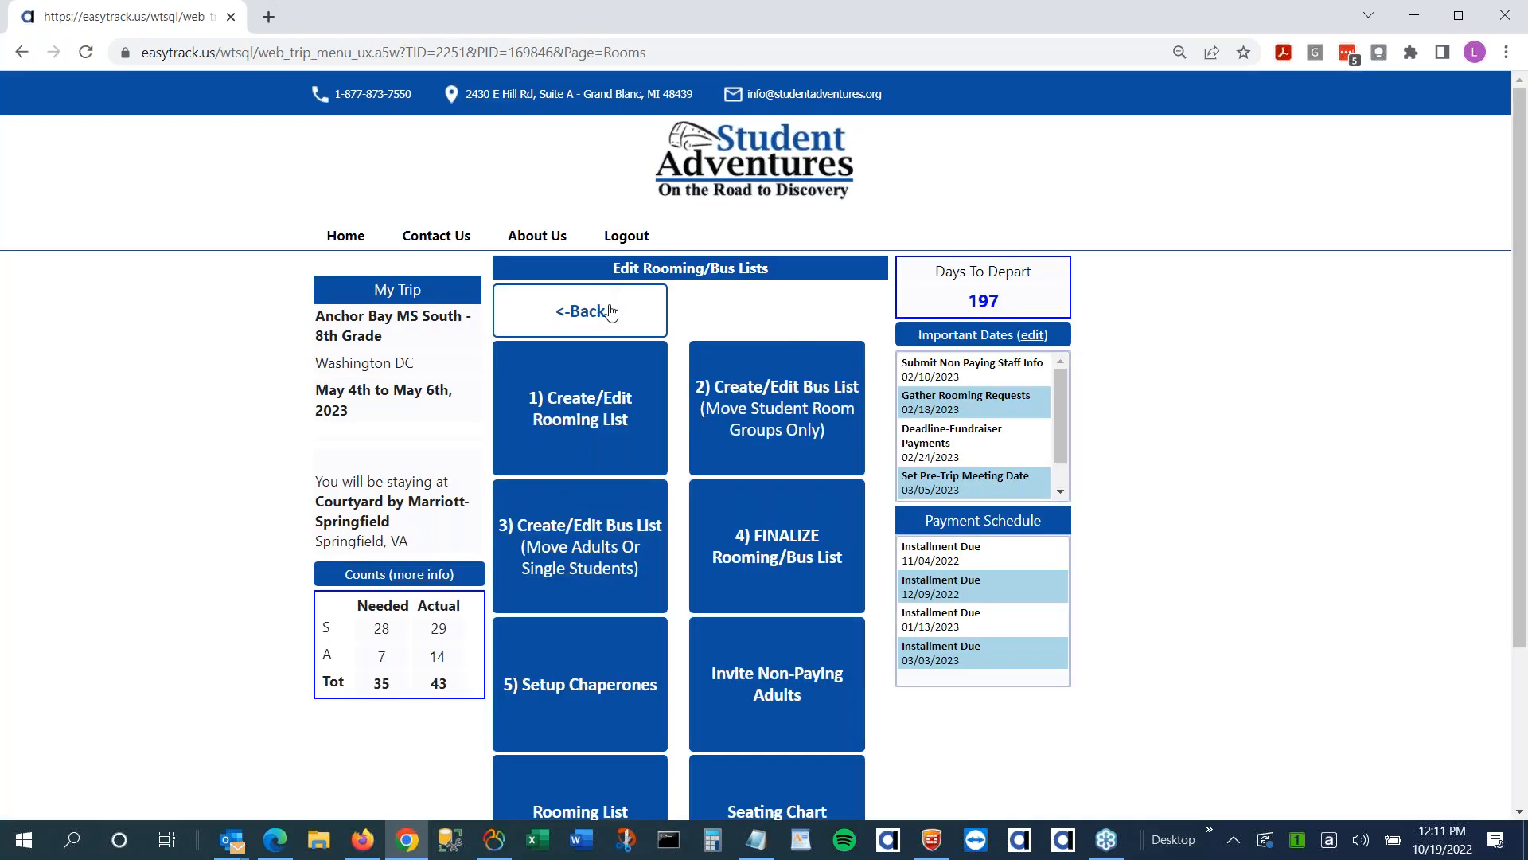
left_click(610, 321)
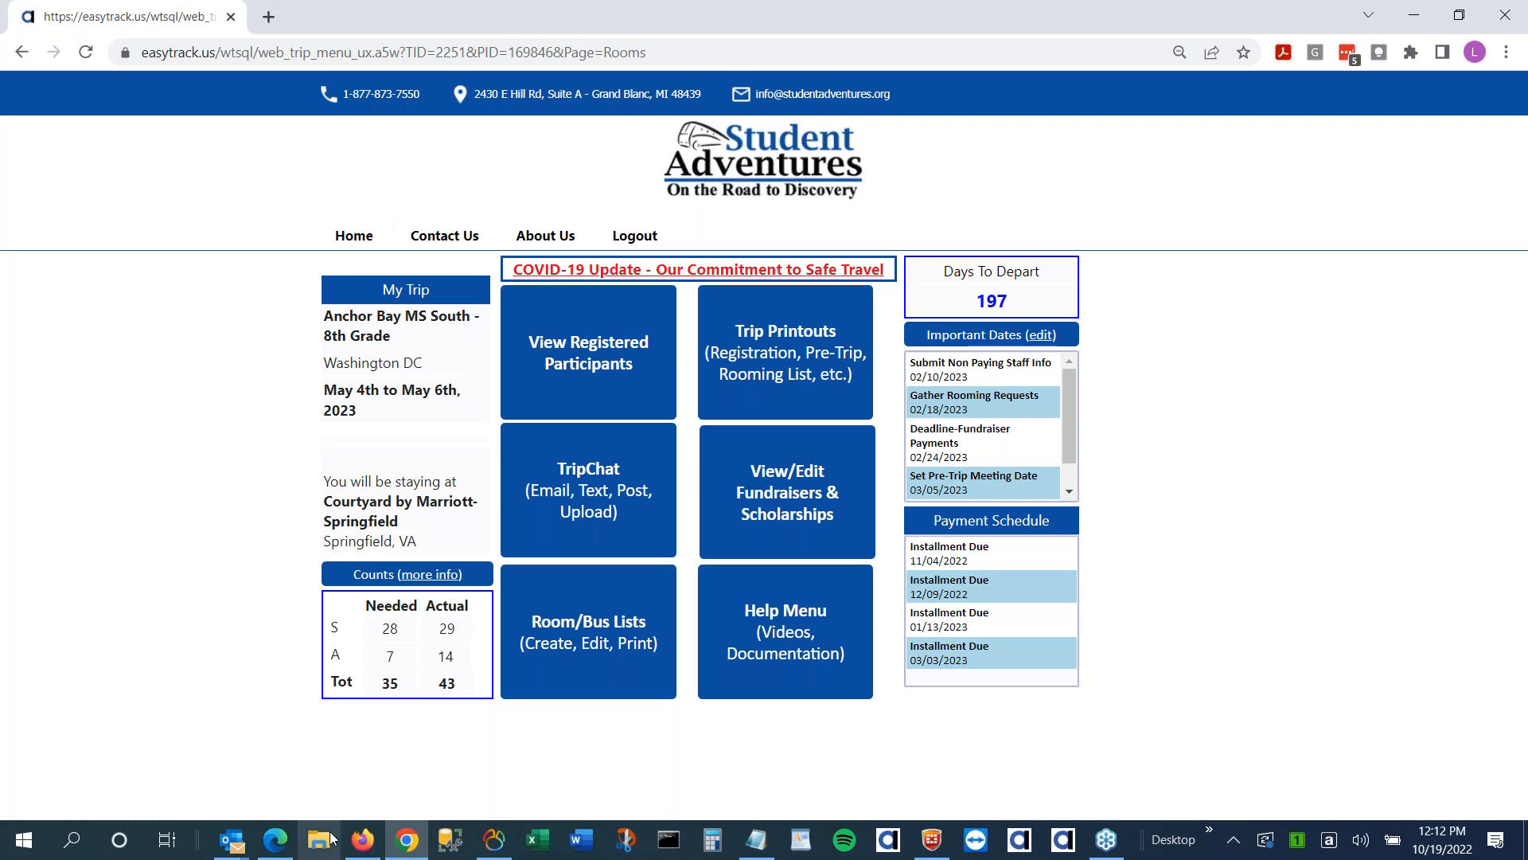
left_click(359, 842)
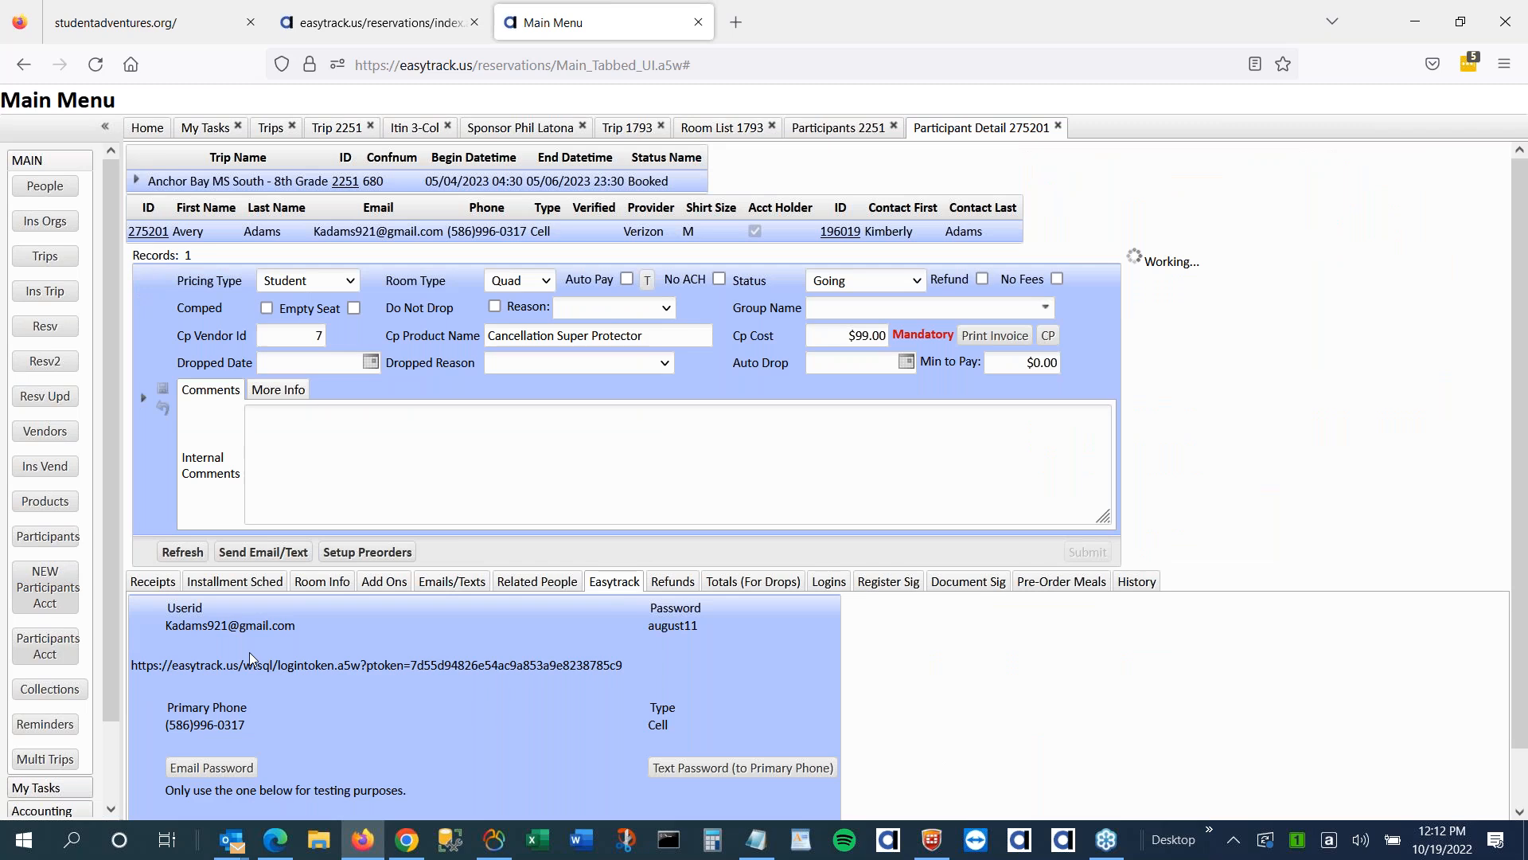
scroll(764, 478, "down", 1)
left_click_drag(131, 607, 625, 612)
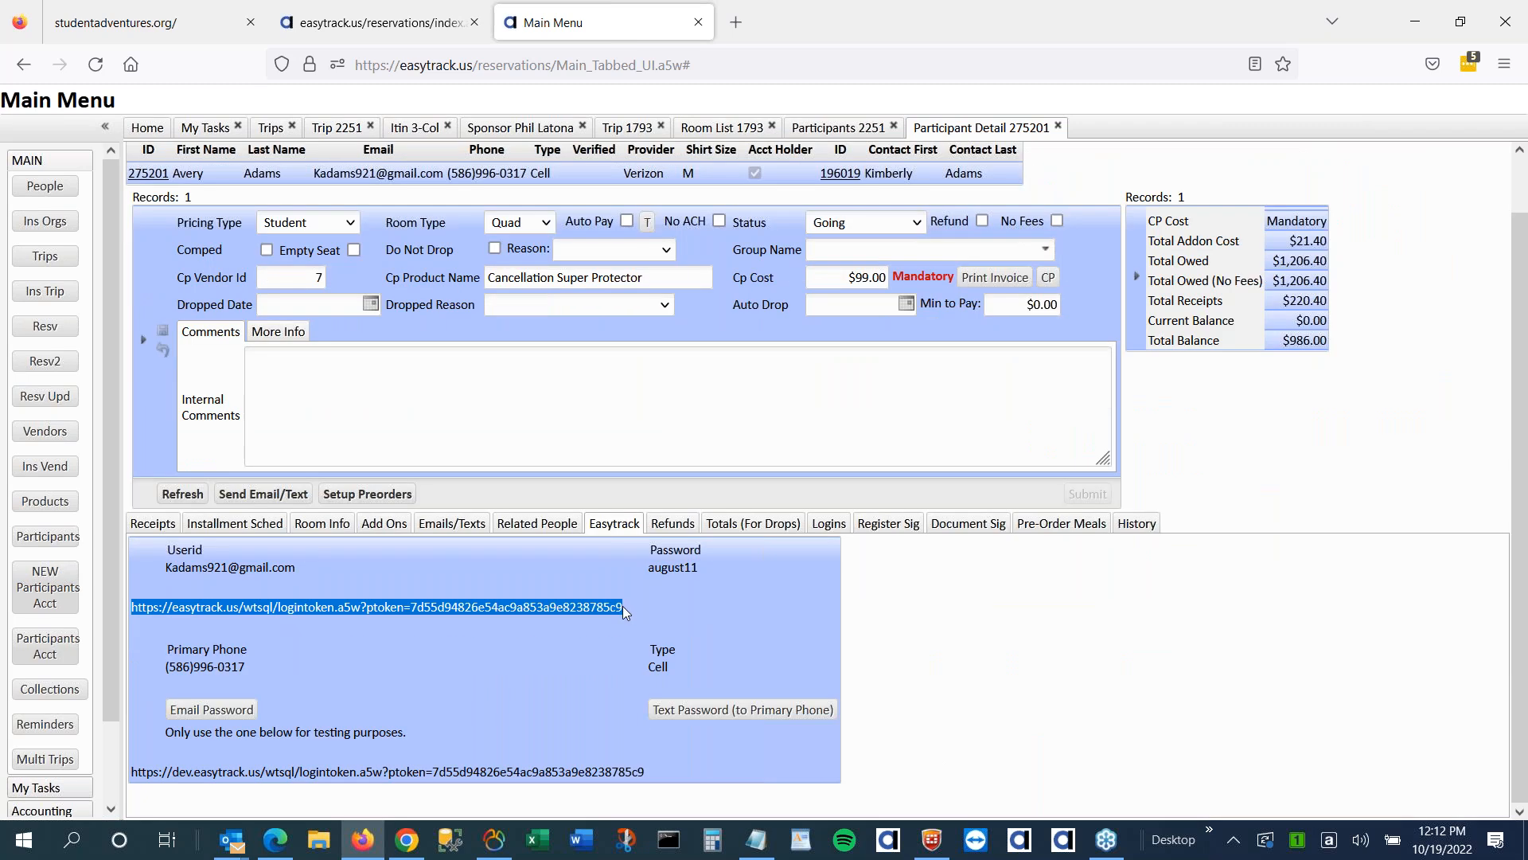
right_click(625, 612)
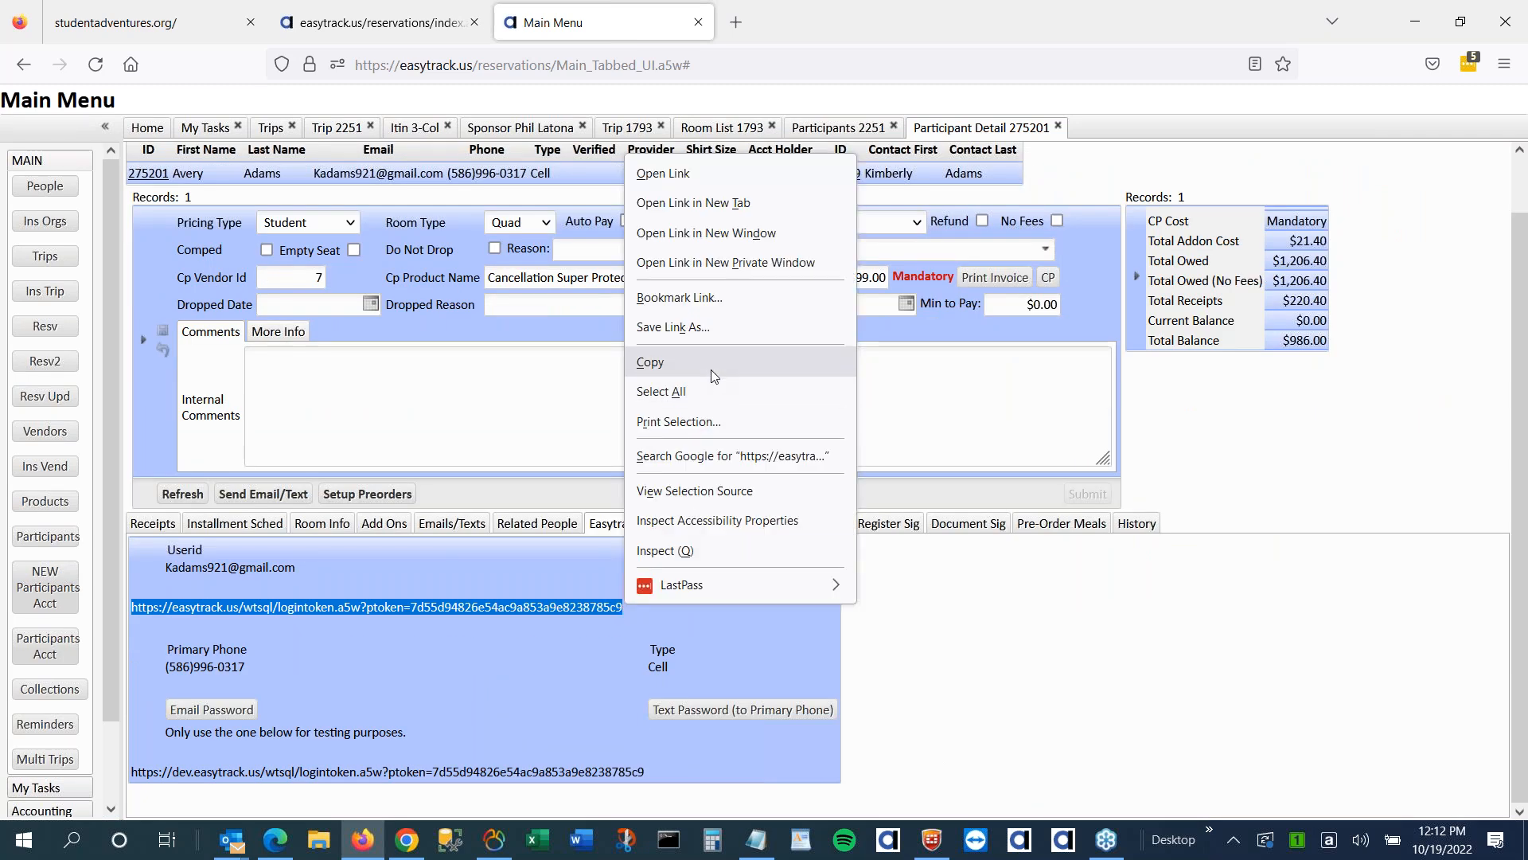
left_click(664, 356)
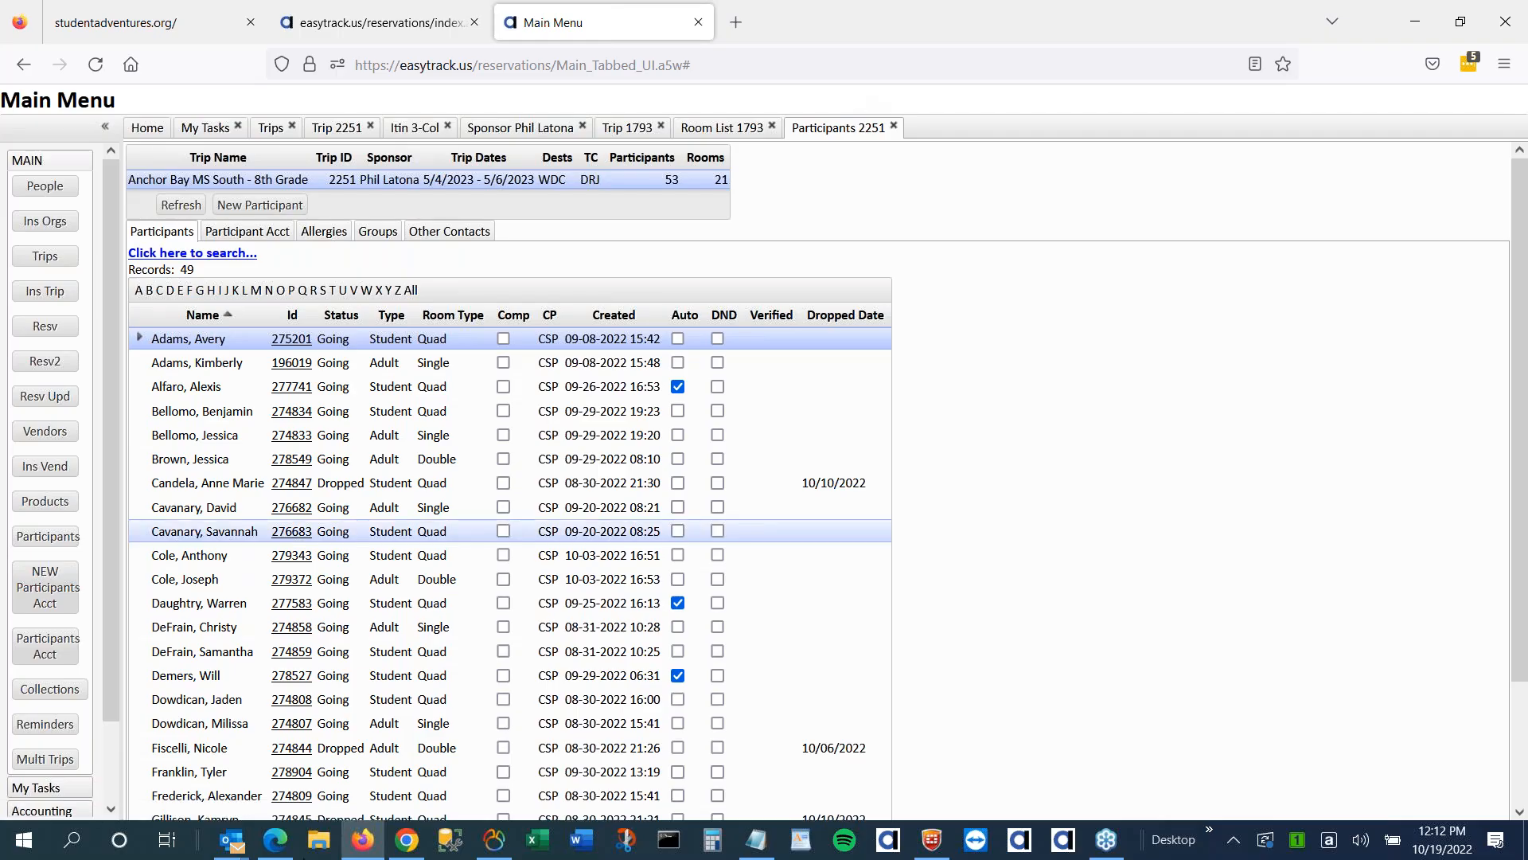
key("alt+Tab")
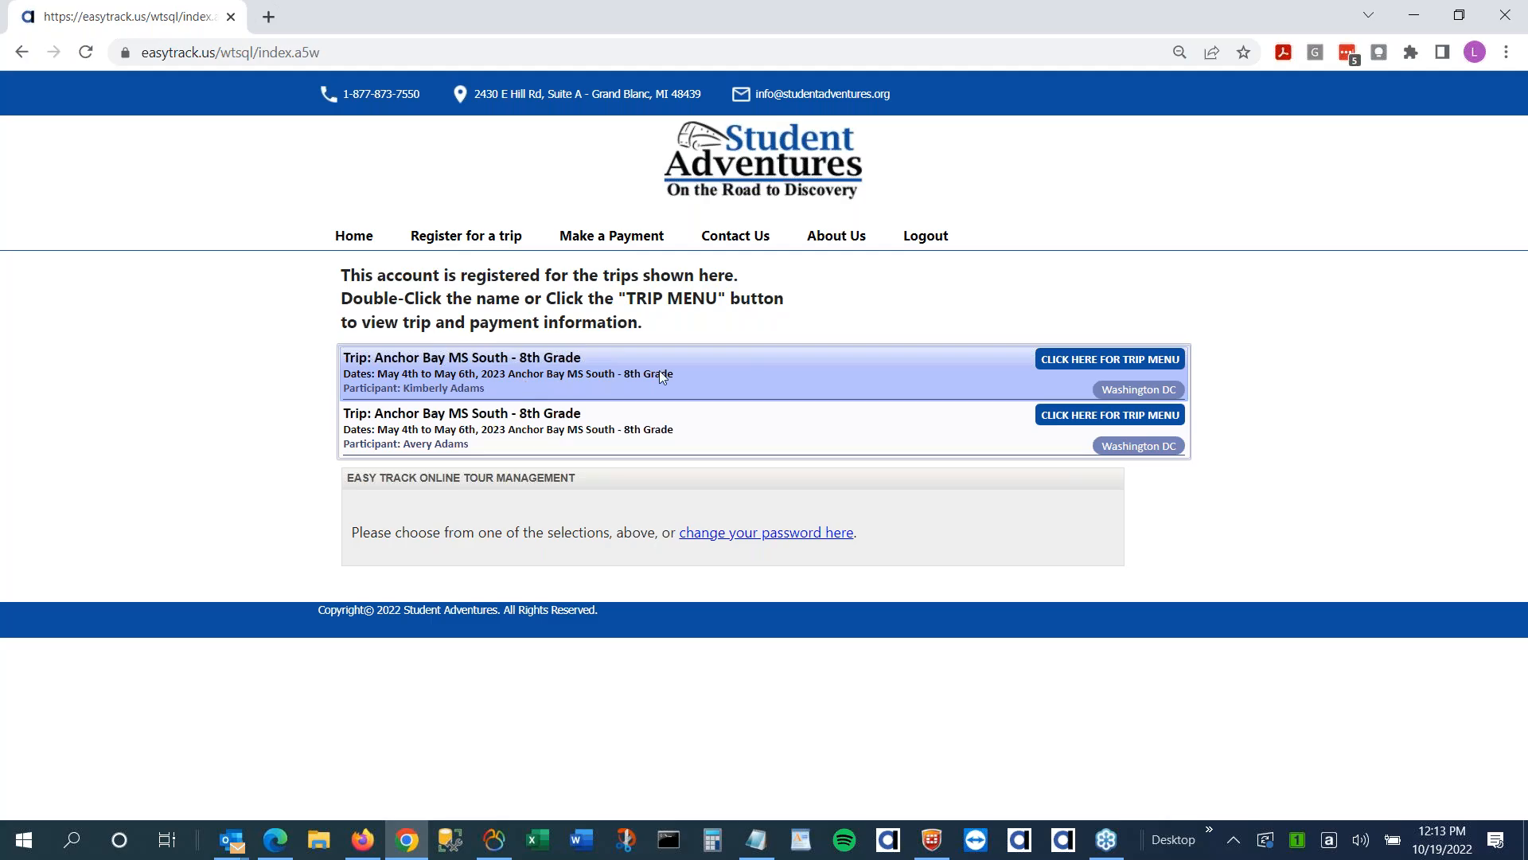
Open the adult participant's trip menu and examine the form for requesting payment from the other parent
left_click(1156, 364)
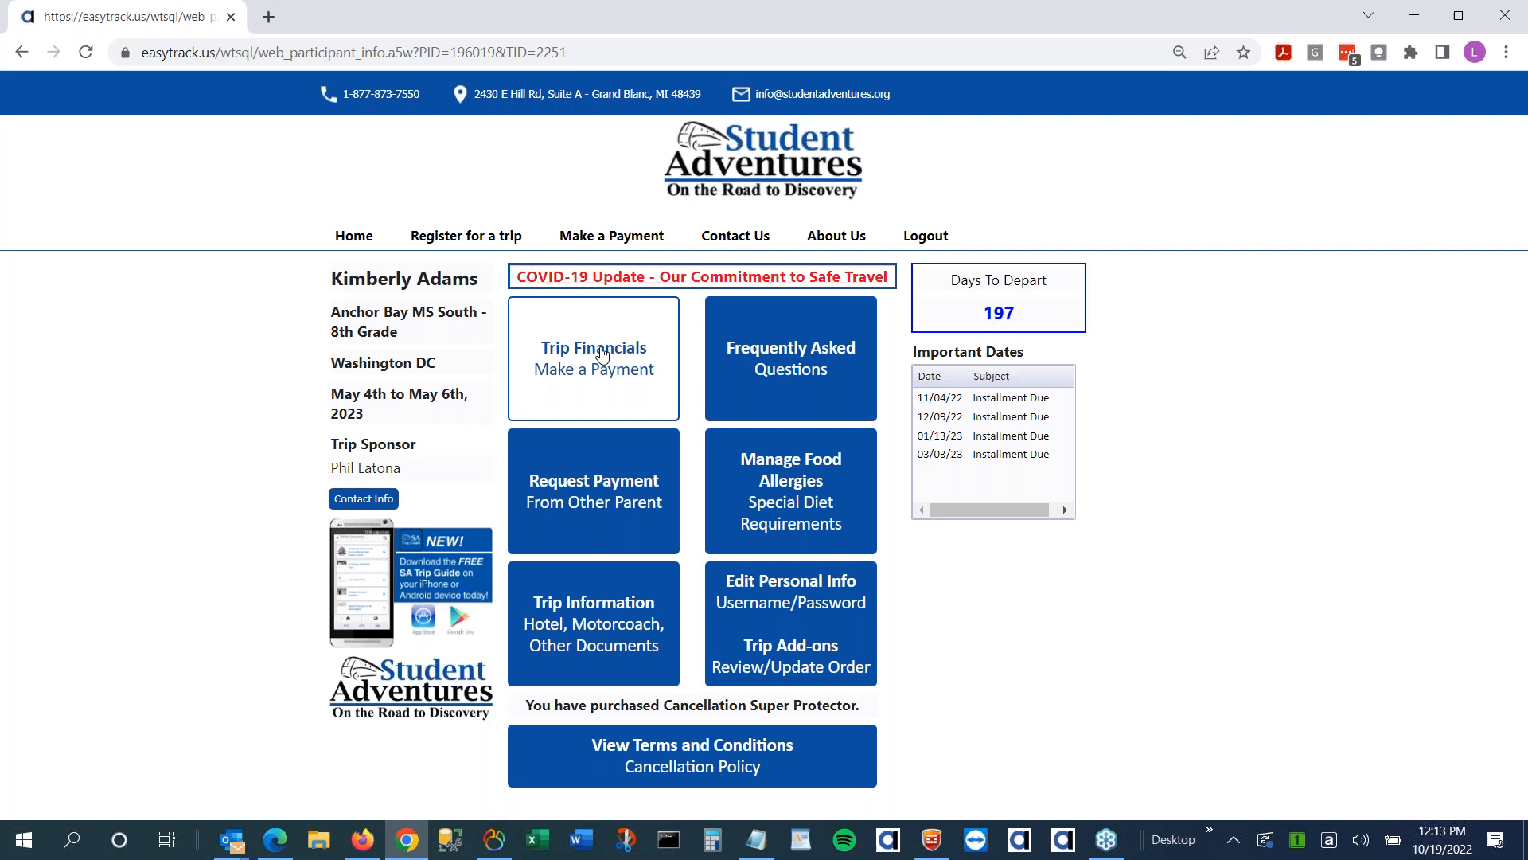
left_click(610, 498)
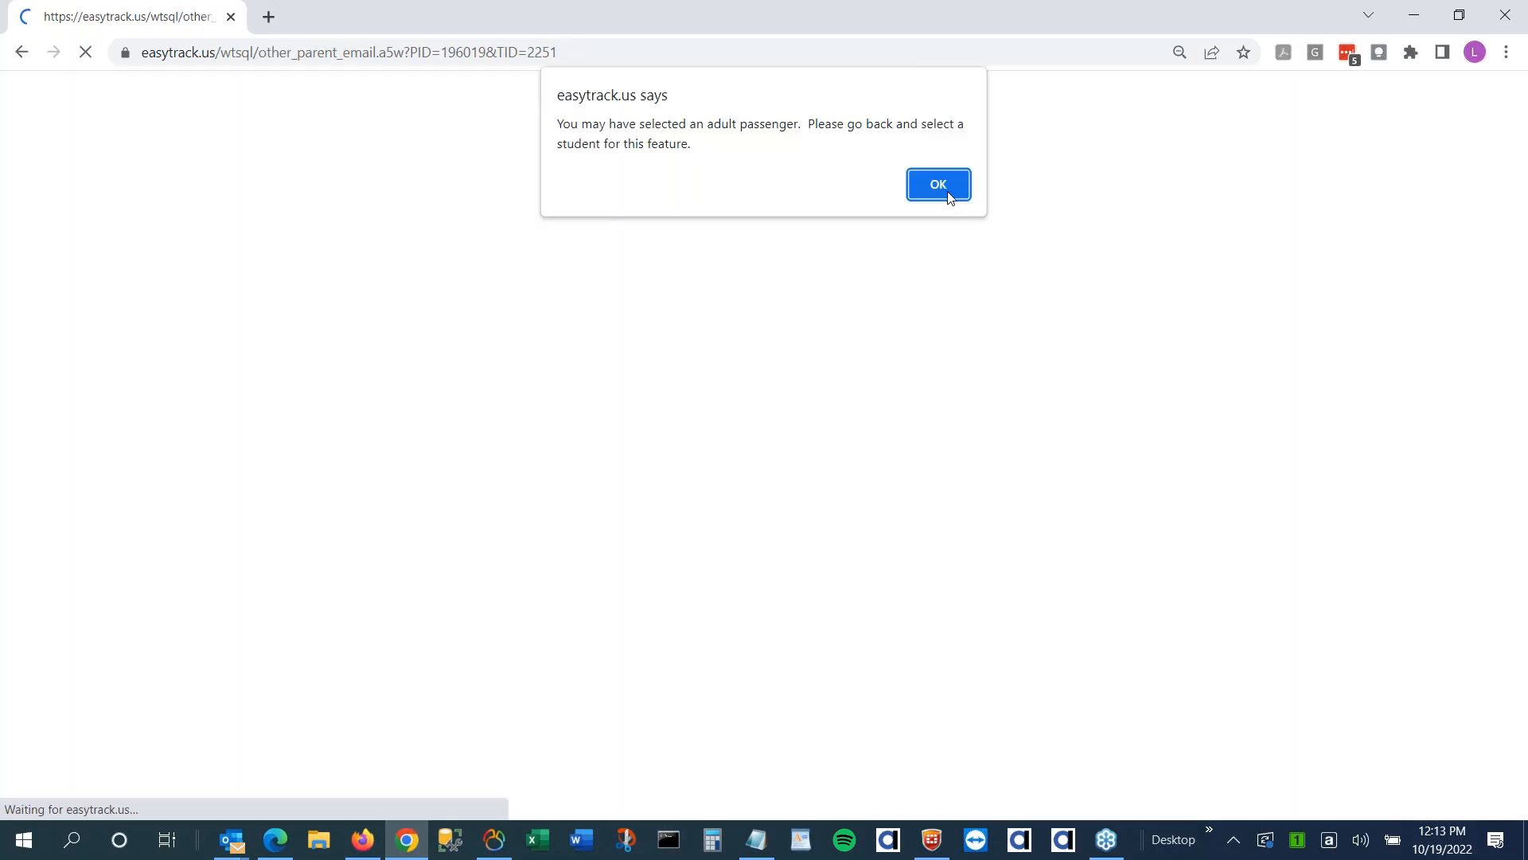
left_click(948, 188)
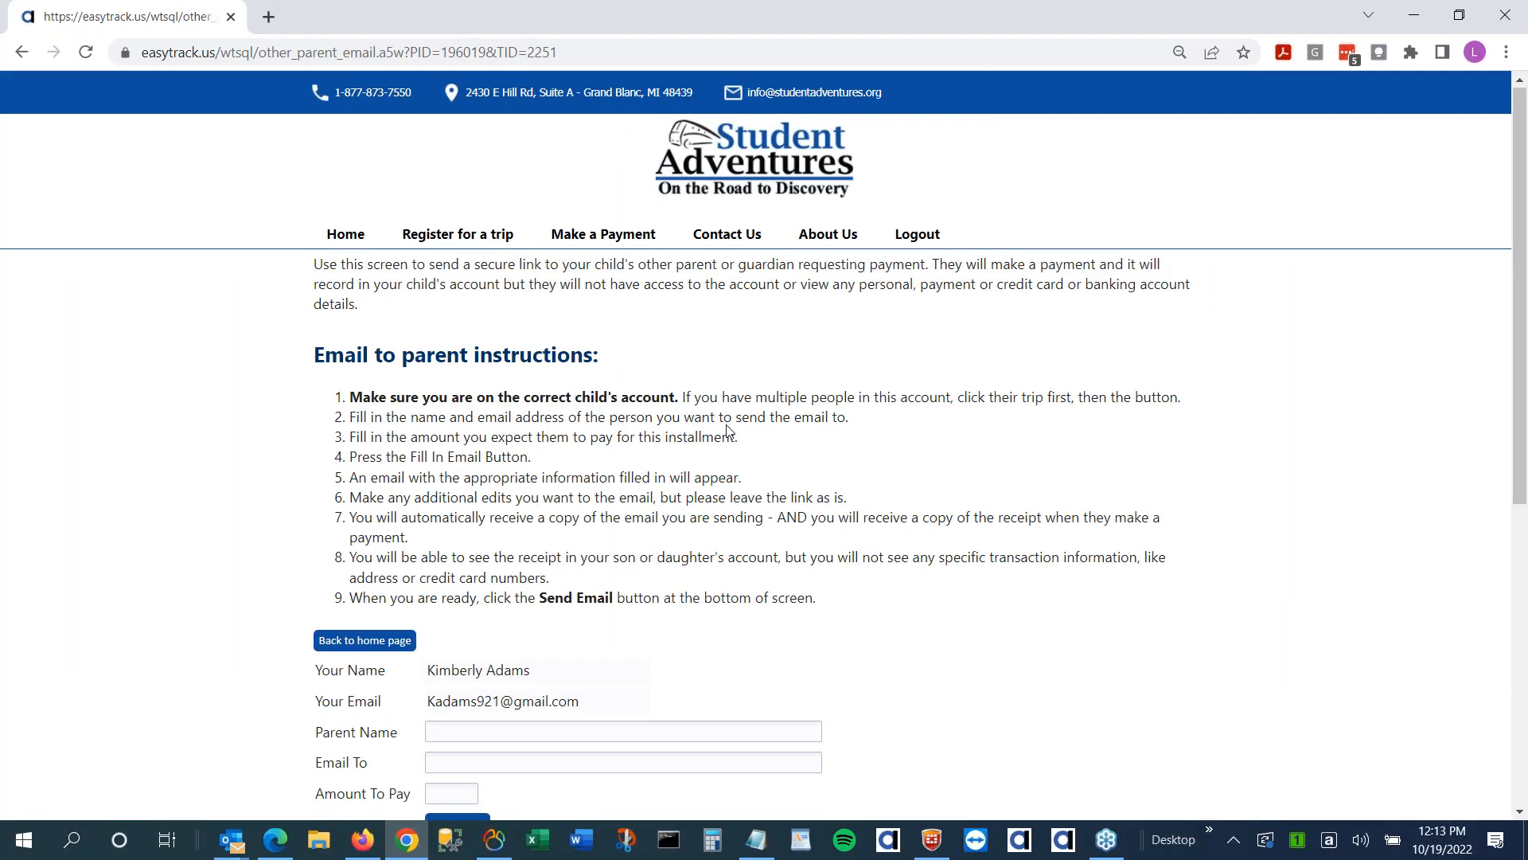
scroll(786, 370, "down", 3)
scroll(786, 371, "down", 2)
left_click(461, 239)
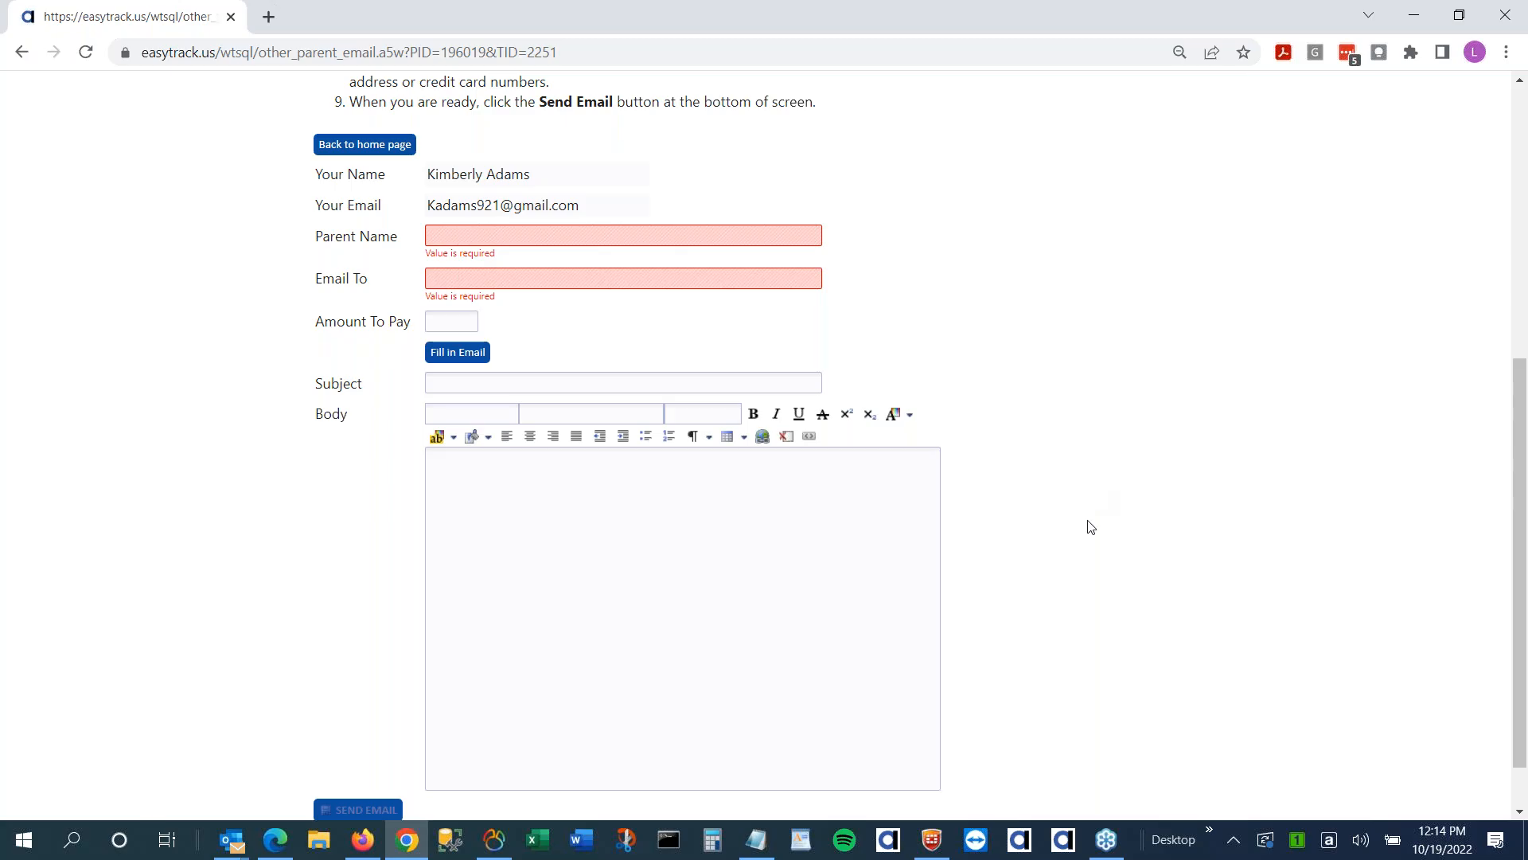
scroll(1179, 644, "up", 1)
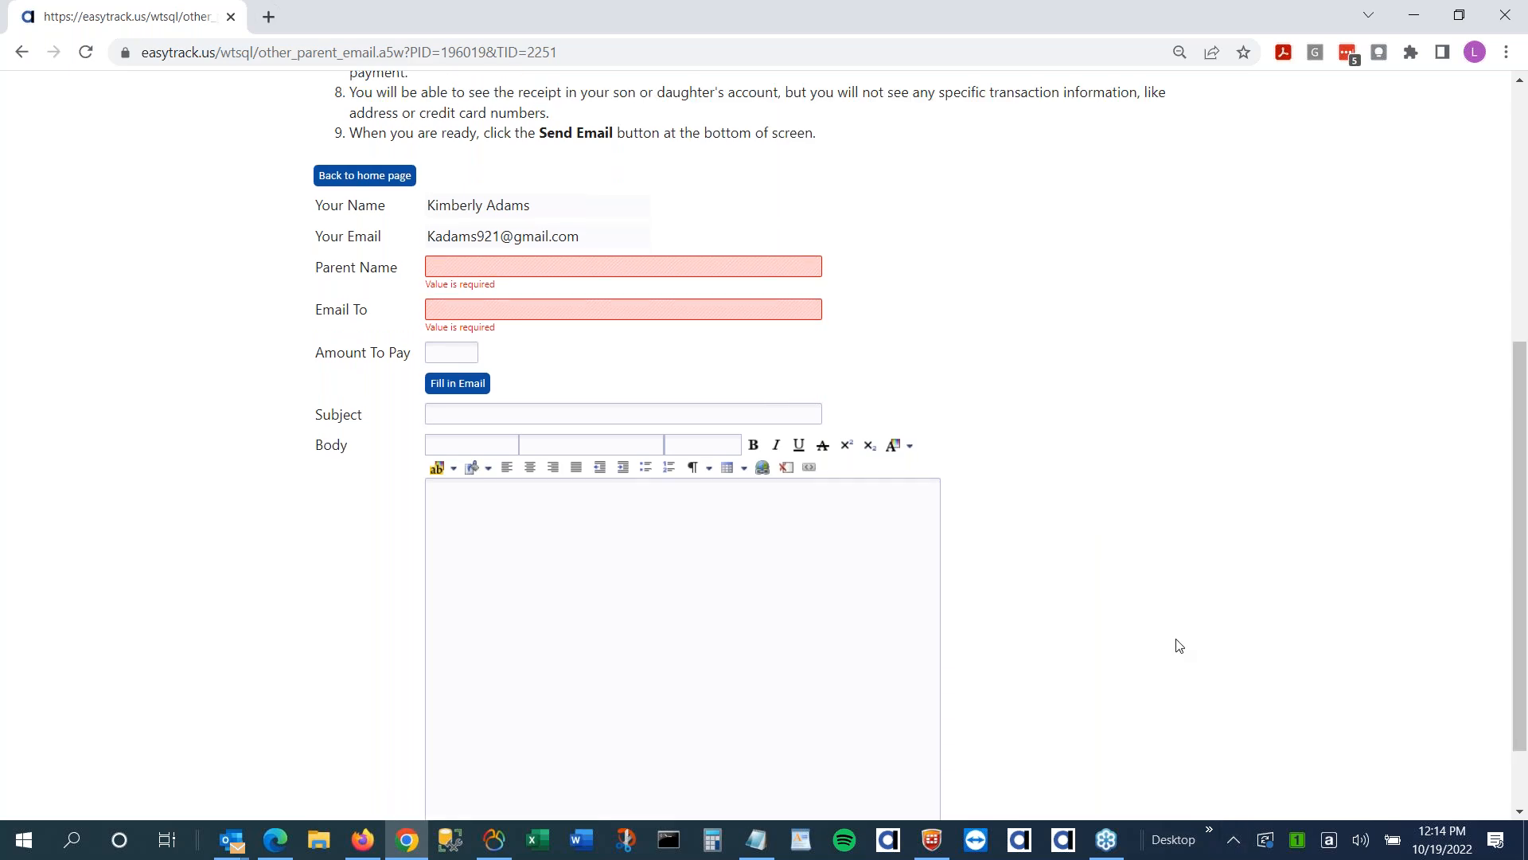
scroll(1179, 645, "up", 3)
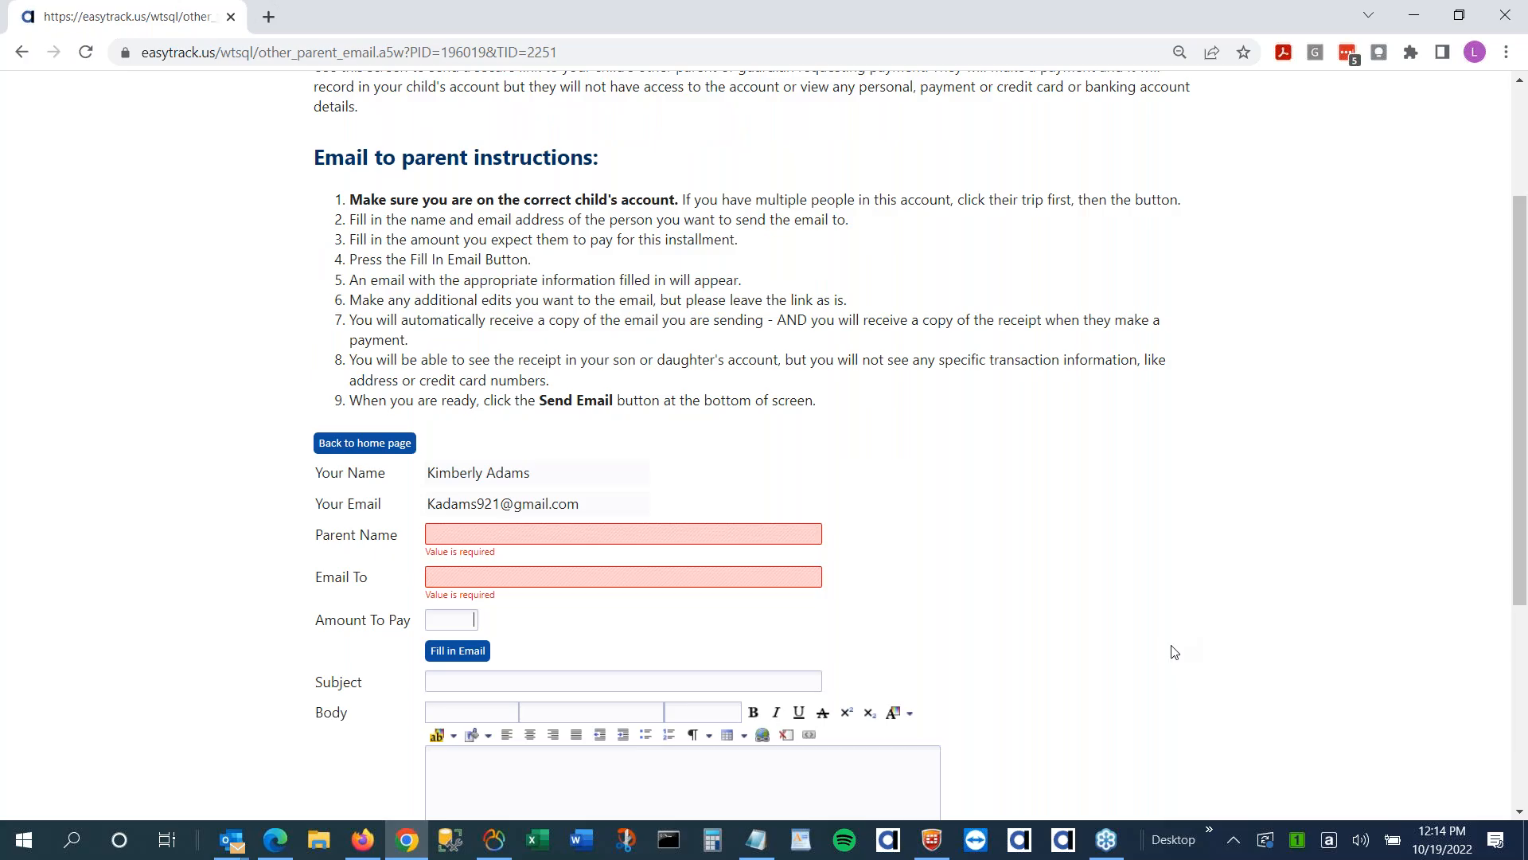
scroll(1175, 652, "up", 3)
Return to the participant's trip menu, view the hotel, motorcoach and document information, and go back
left_click(21, 52)
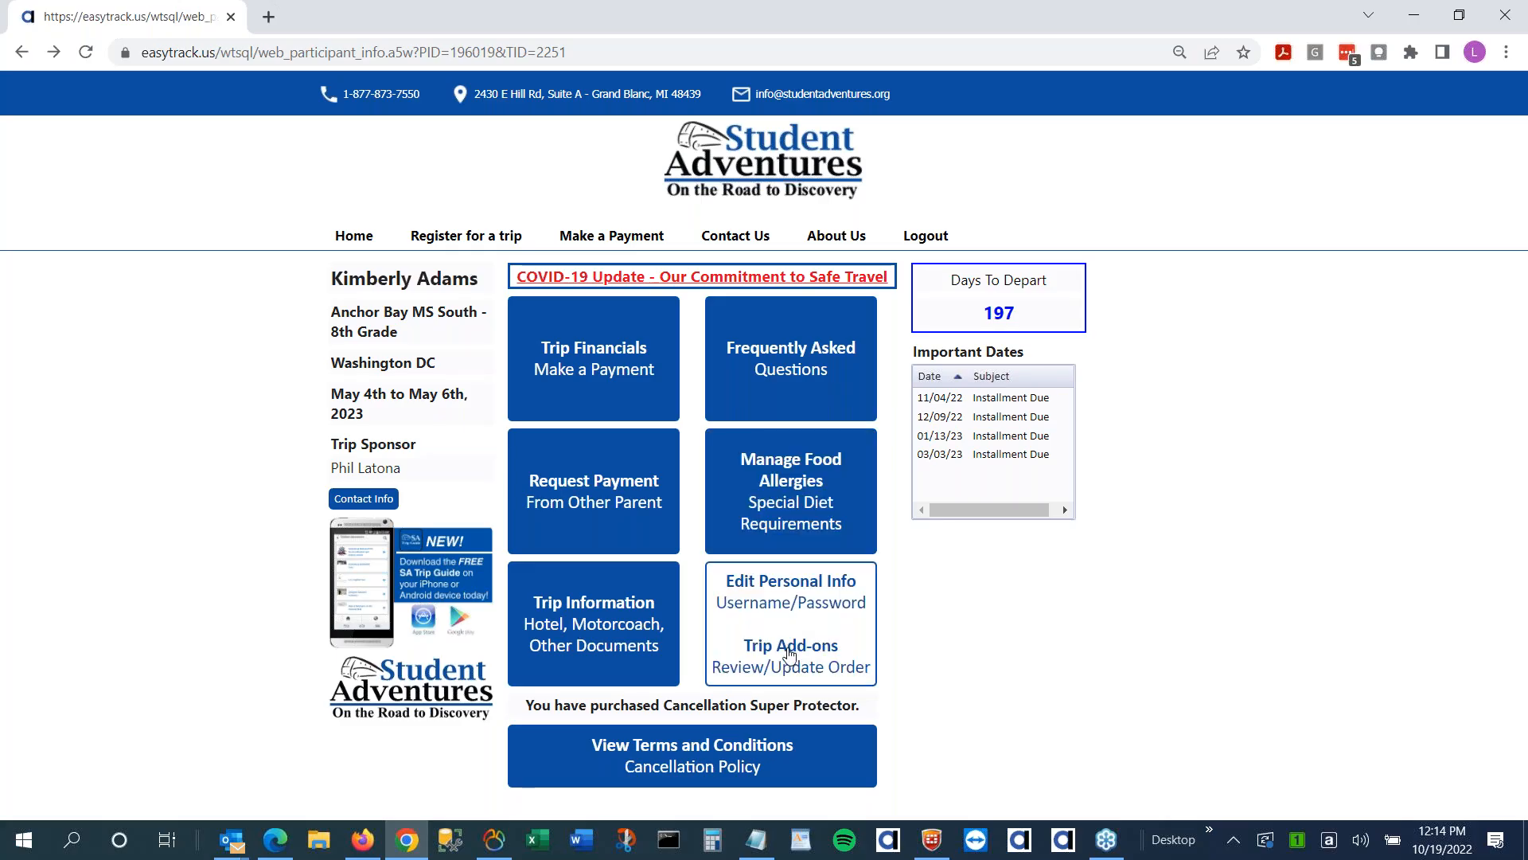
left_click(539, 646)
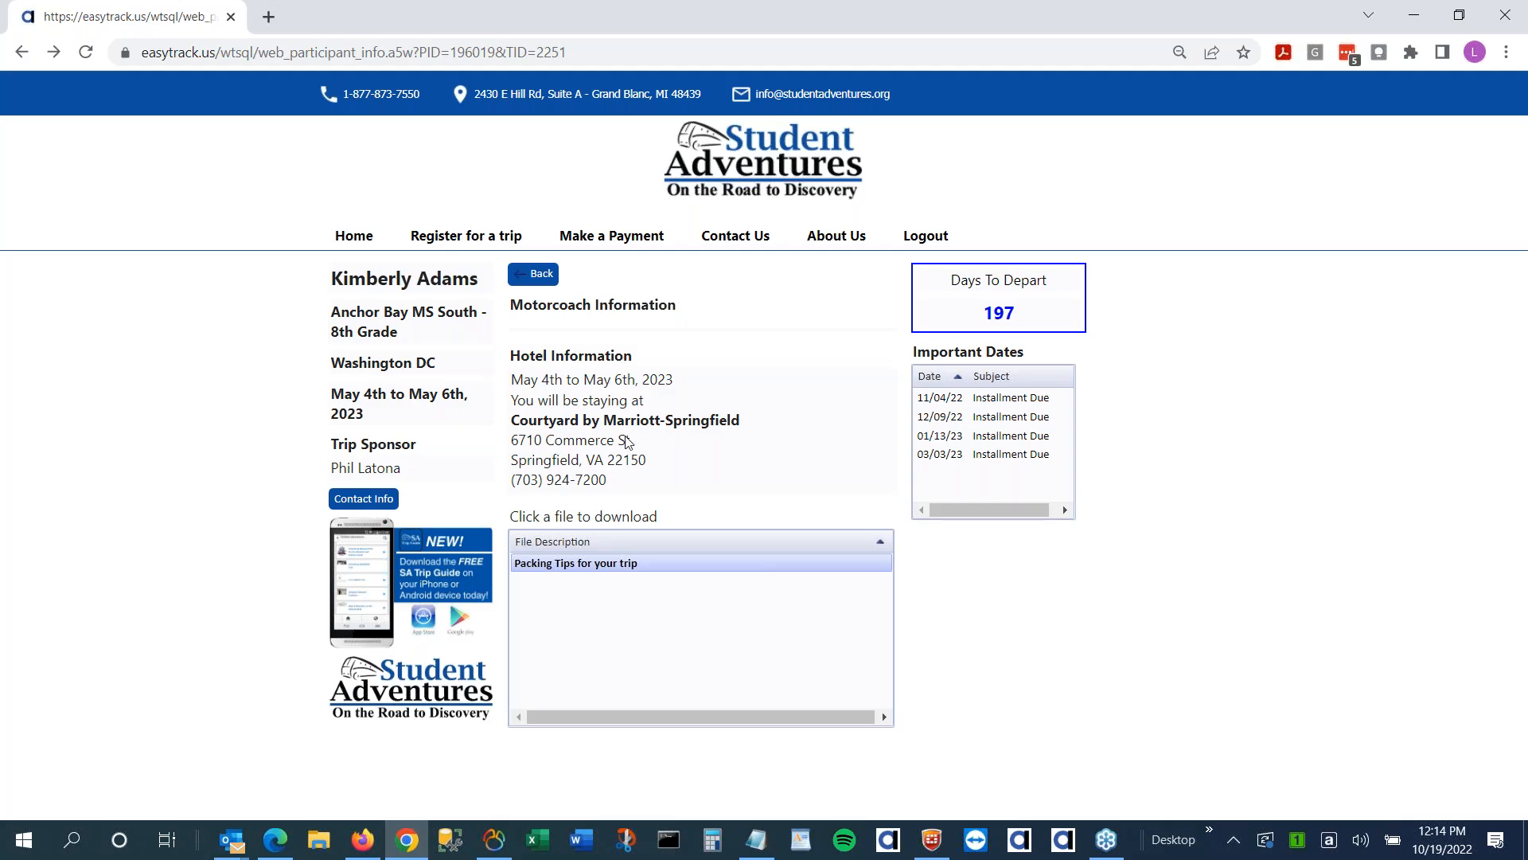
left_click(538, 275)
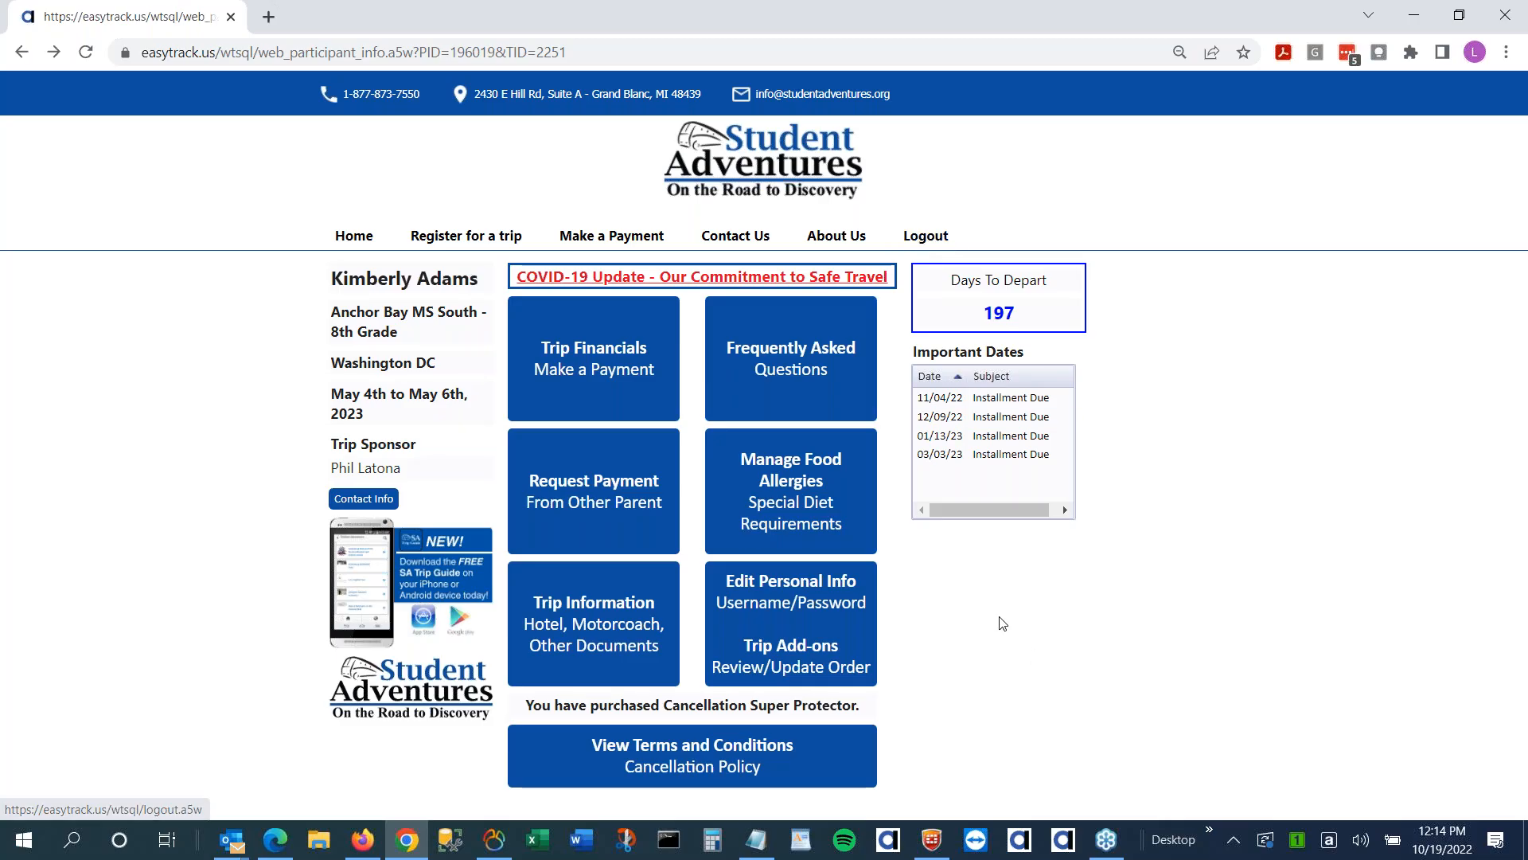
Switch to Alpha Anywhere and open the Reservations.adb workspace from the recent workspaces
left_click(1024, 850)
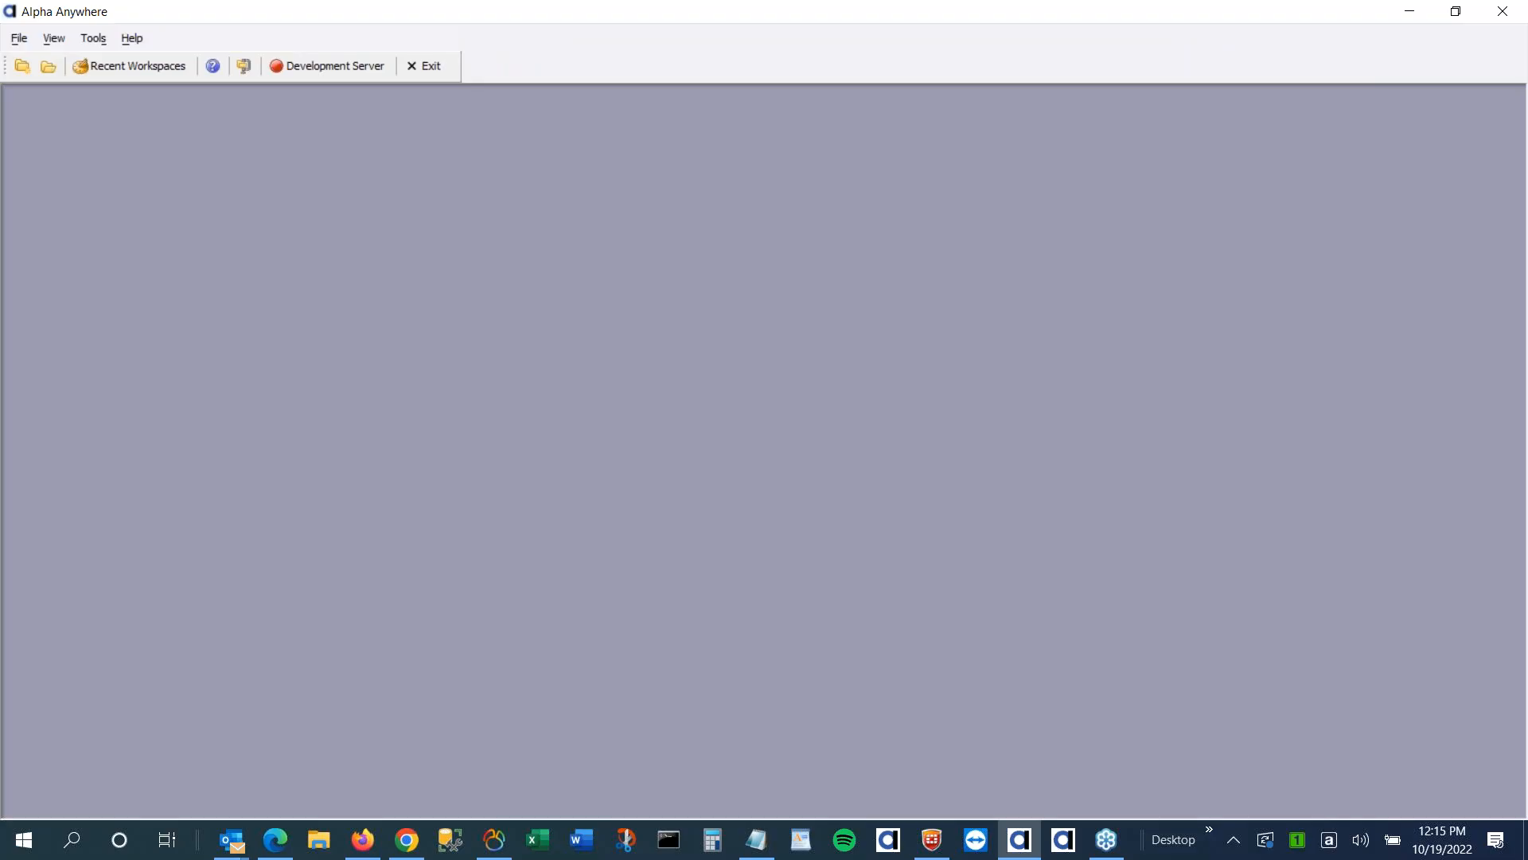
left_click(17, 39)
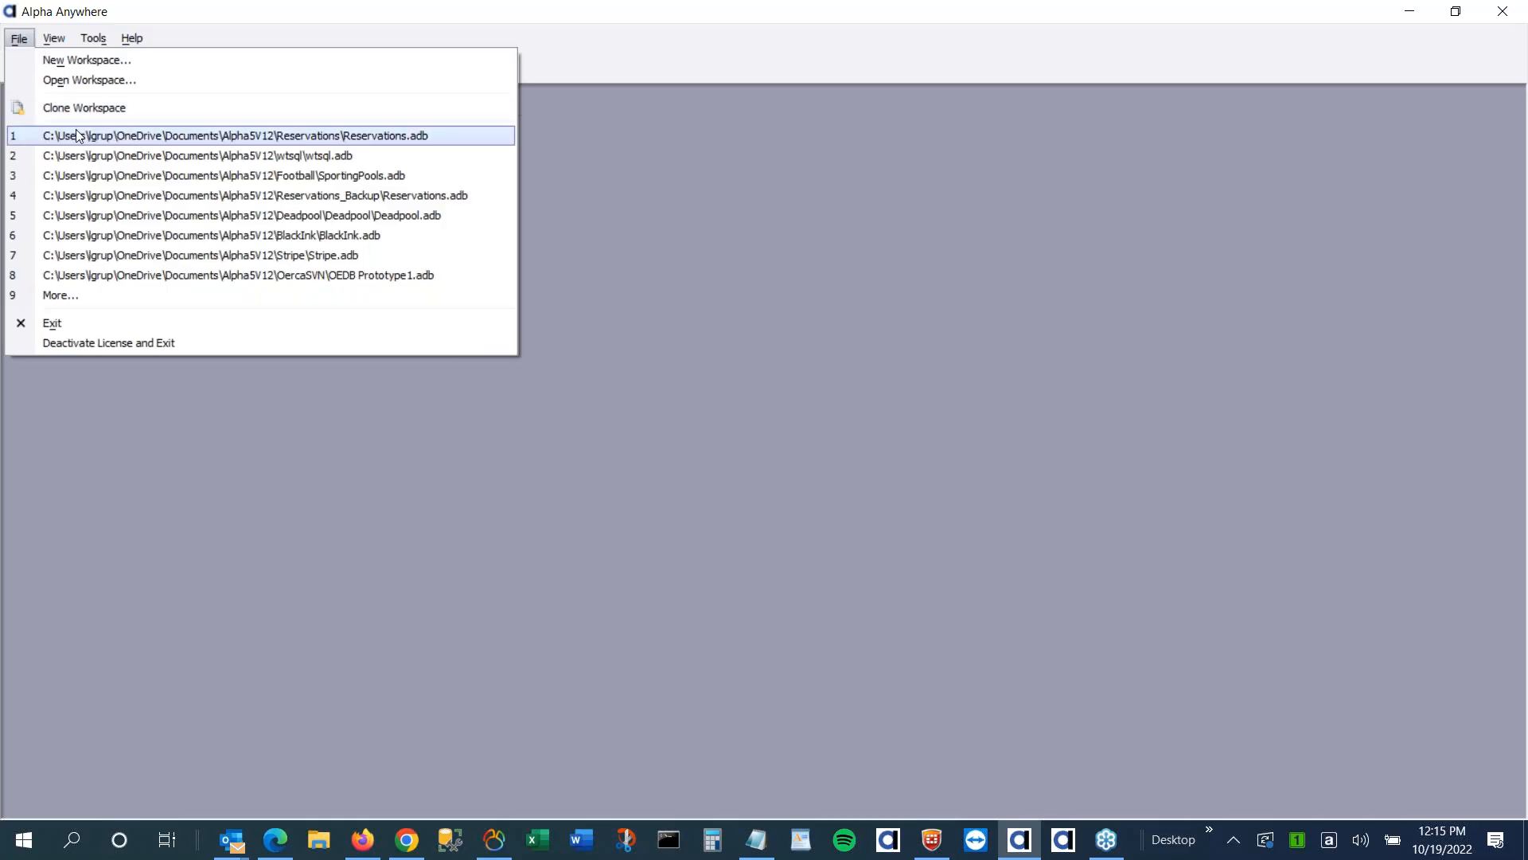
key("Escape")
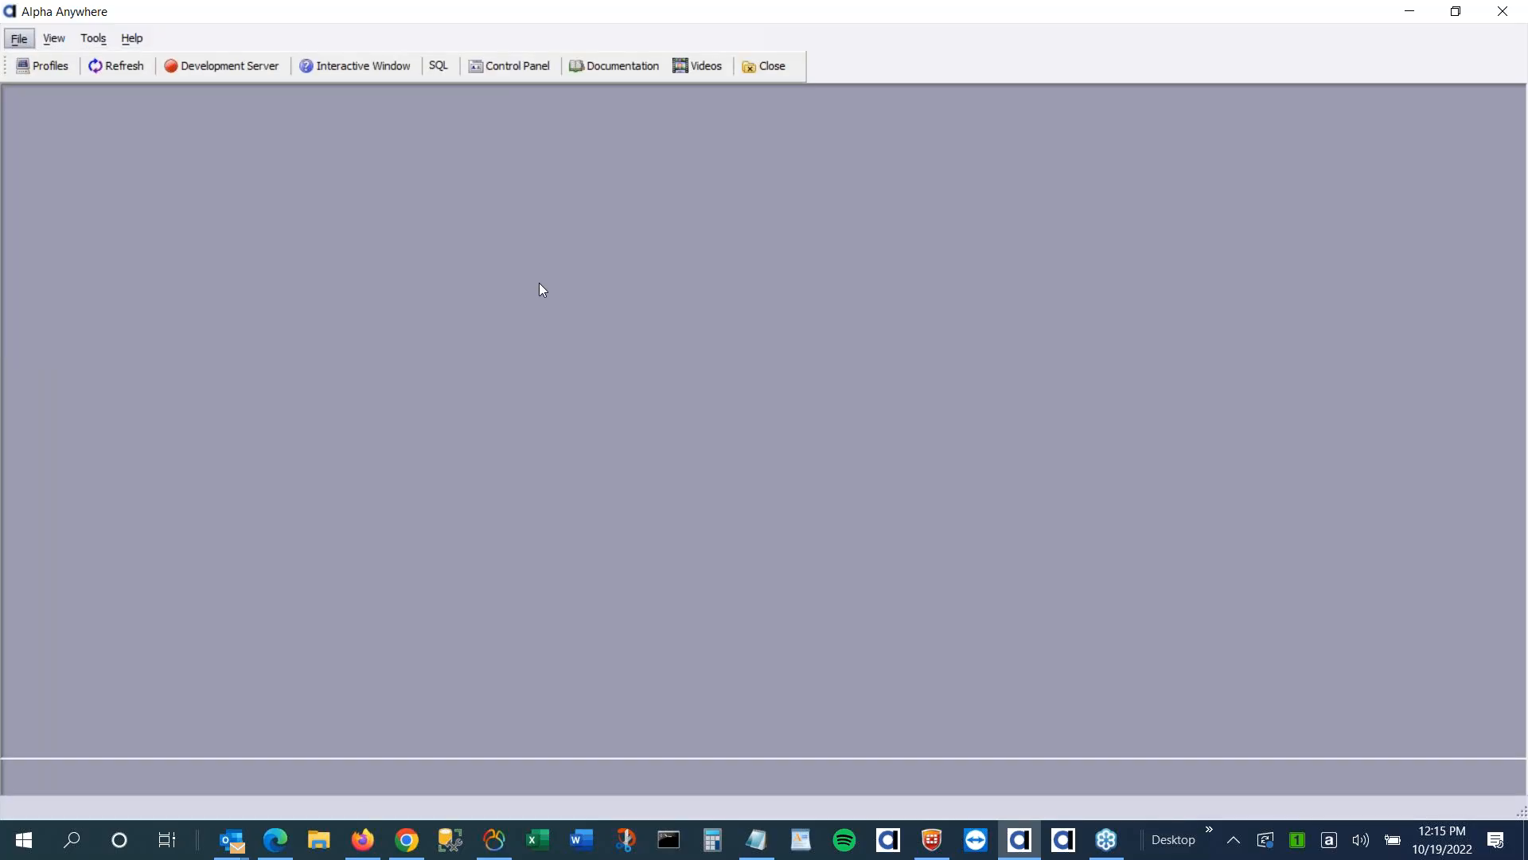
left_click(1512, 223)
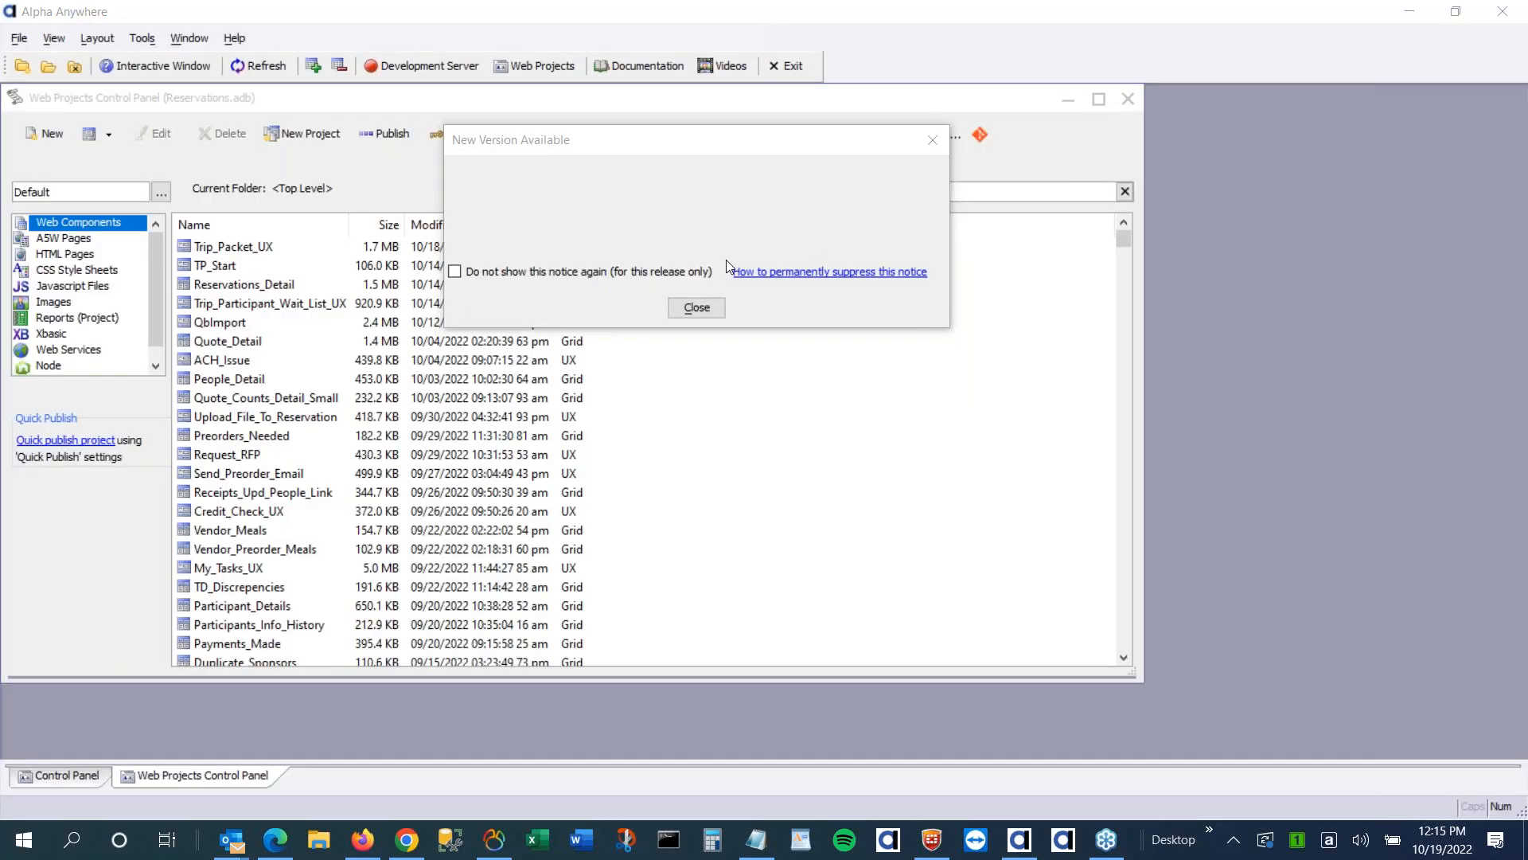
Dismiss the new version notice and maximize the Web Projects Control Panel
left_click(696, 308)
left_click(1100, 102)
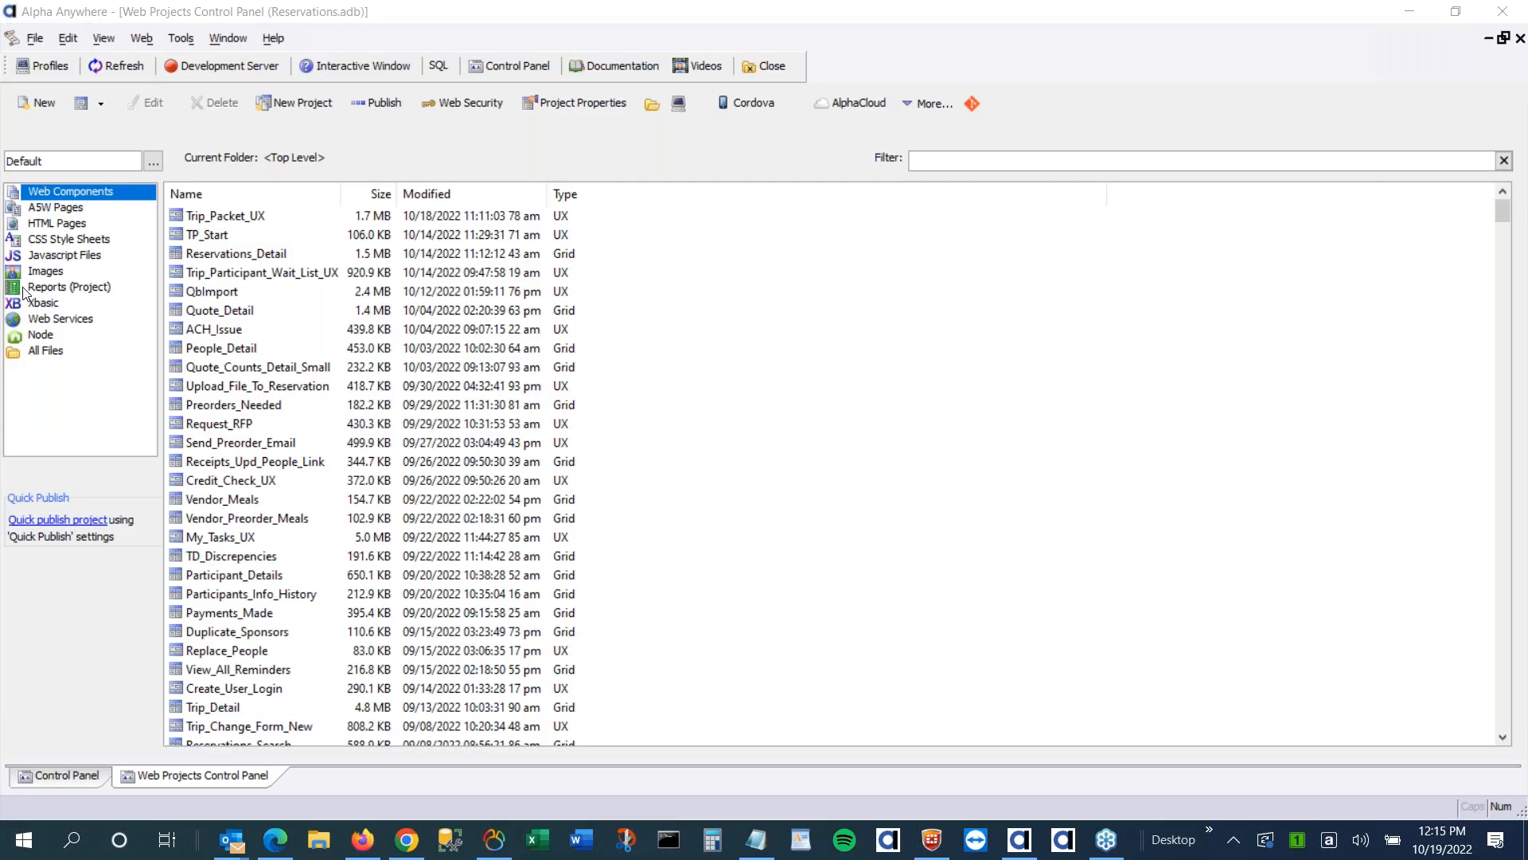
Switch to Firefox to check the report buttons below the trip list, and return to Alpha Anywhere
key("alt+Tab")
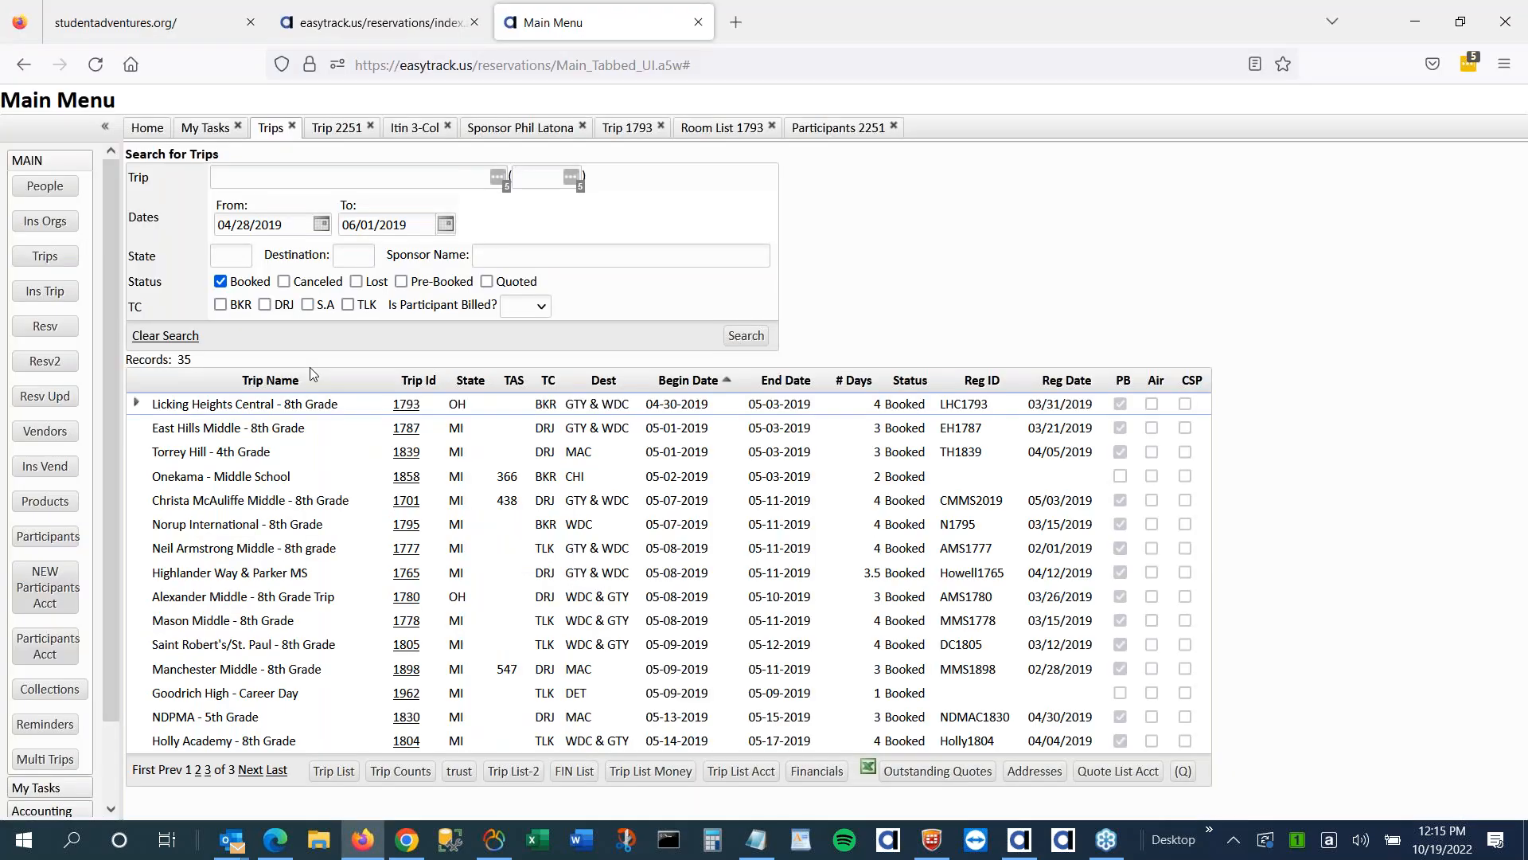
left_click(869, 769)
left_click(1024, 846)
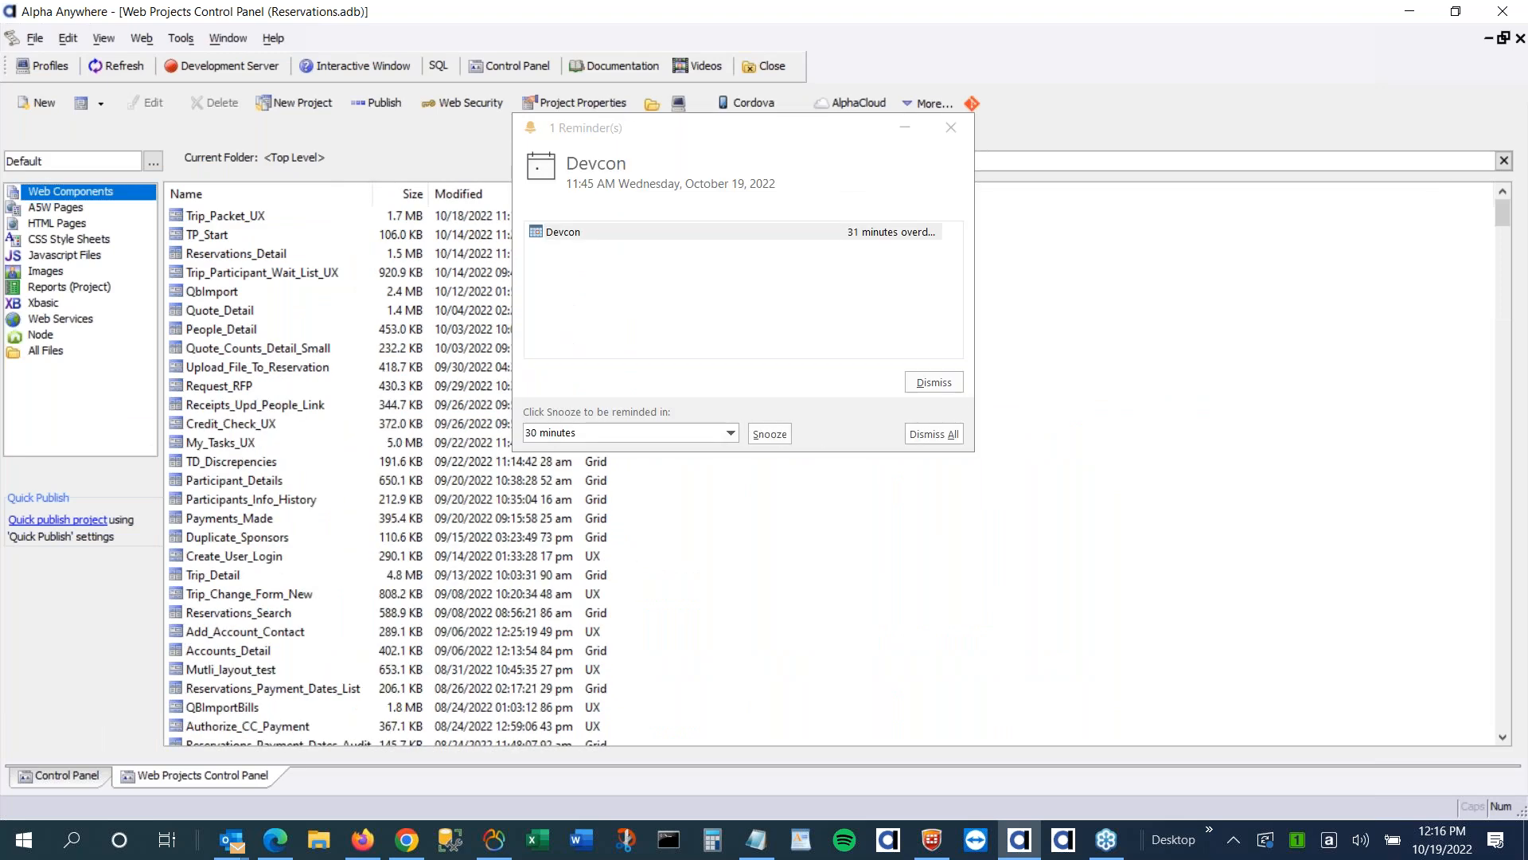
Filter the web components by "trip_", snoozing the Devcon reminder, and open the Trip_Info_List grid for editing
type("rip")
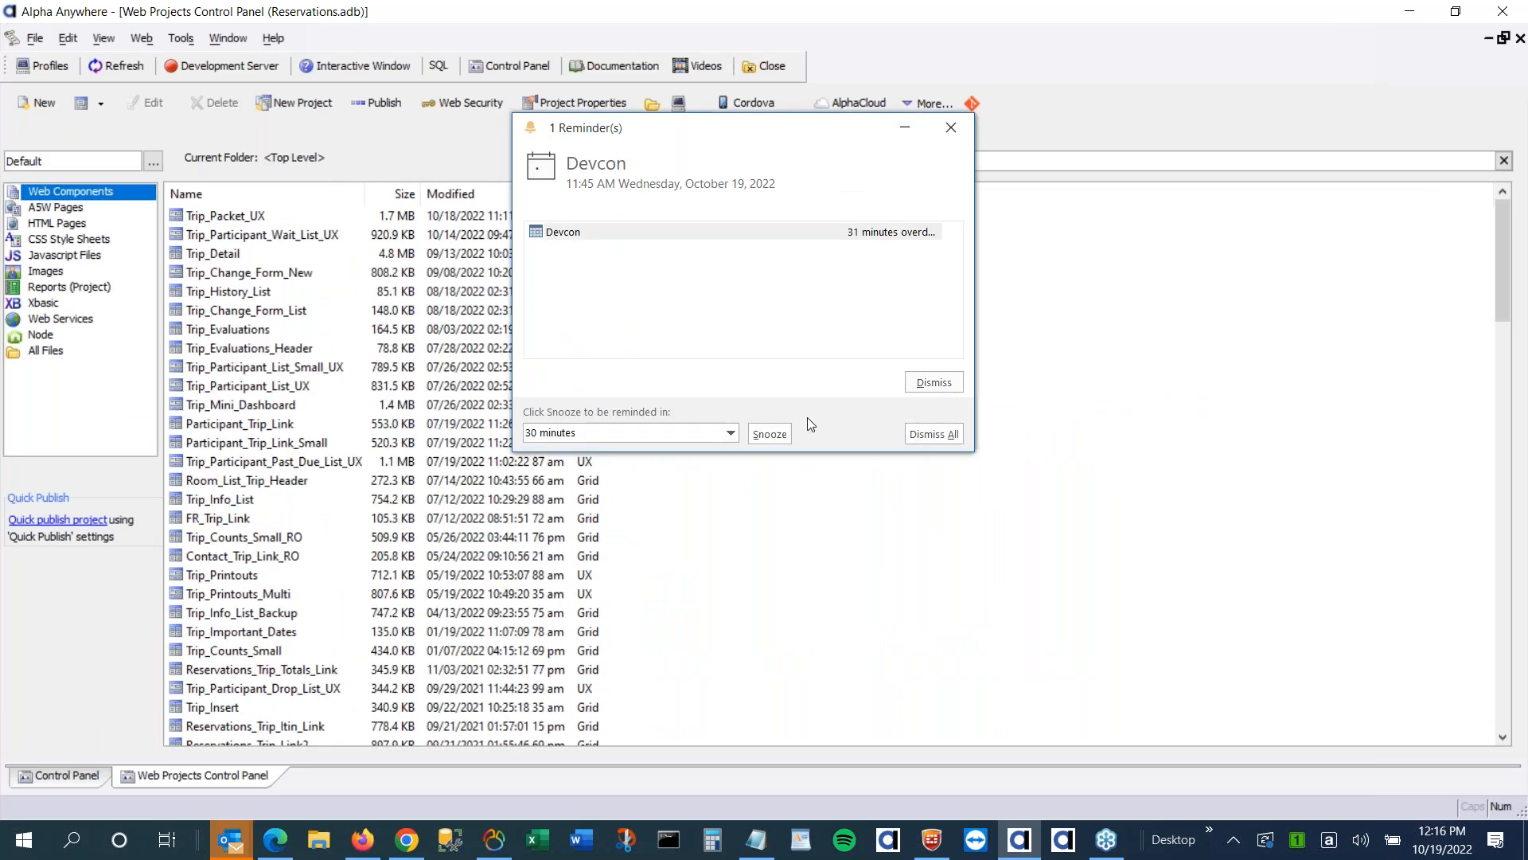
left_click(771, 434)
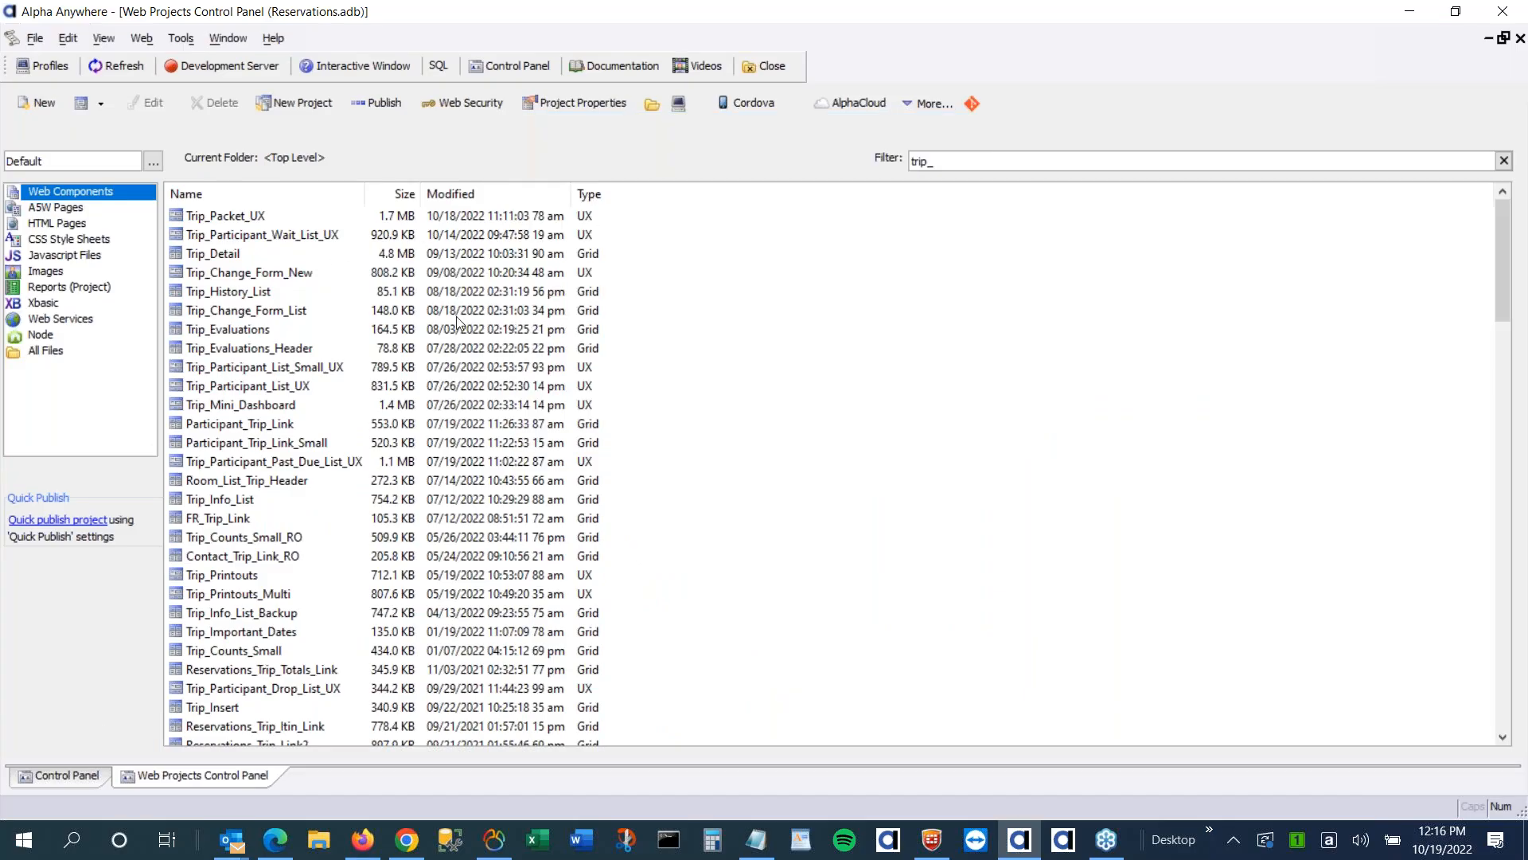
left_click(253, 500)
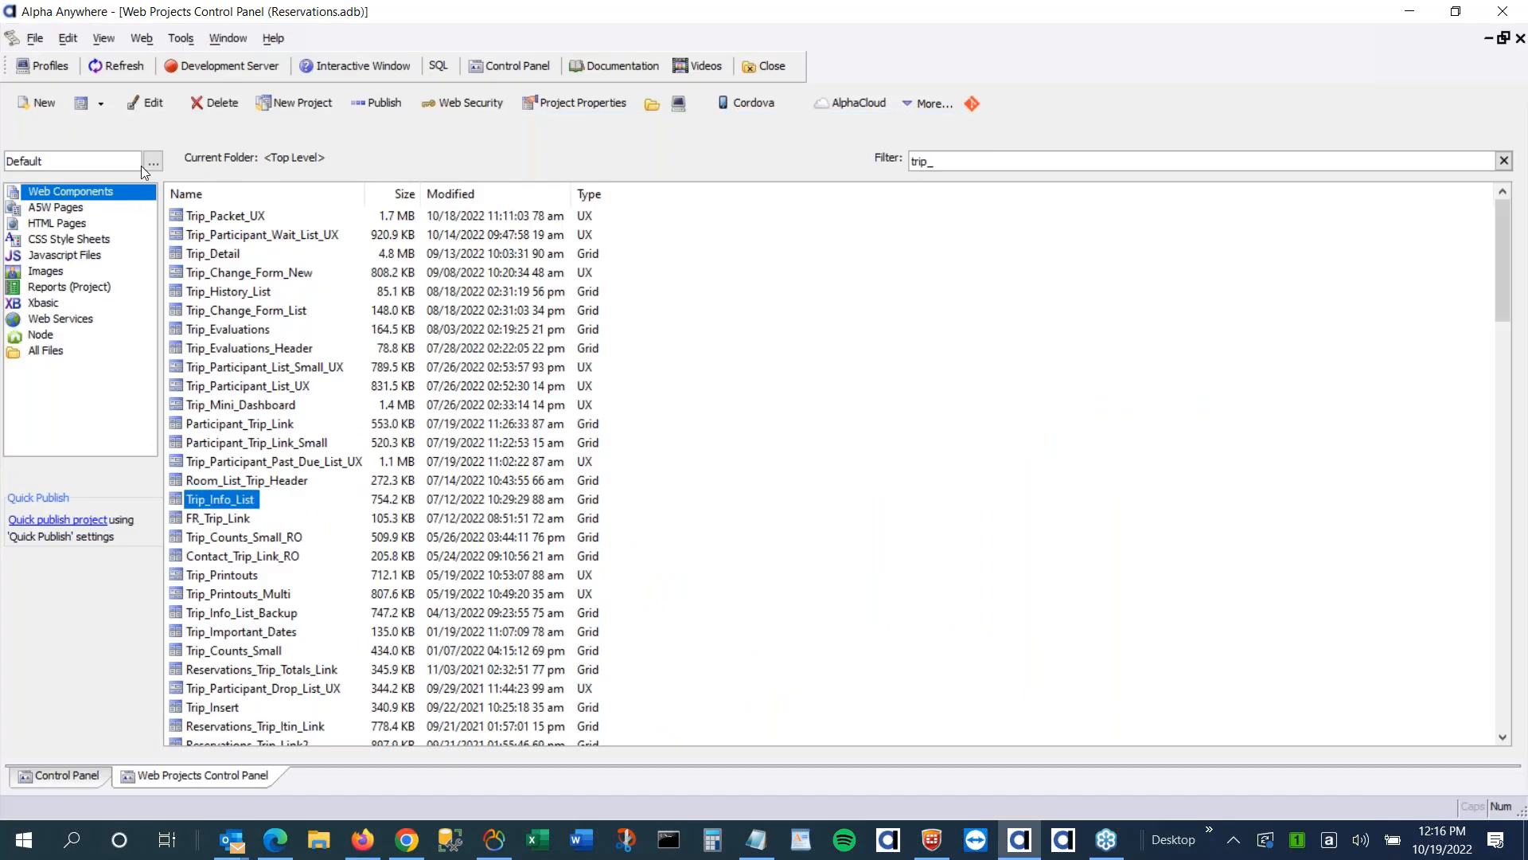
left_click(146, 104)
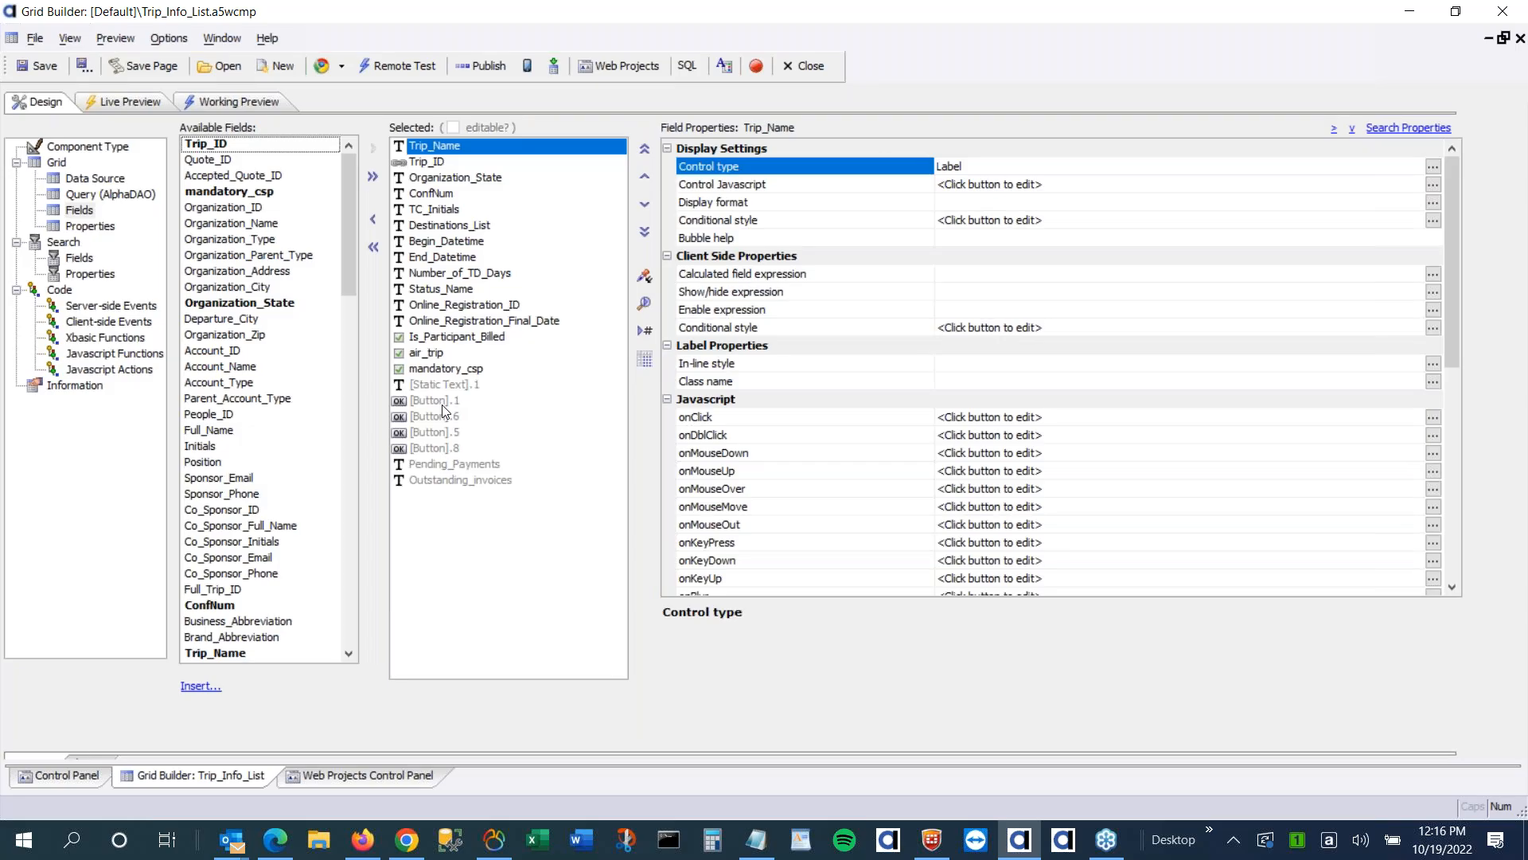
Examine the properties of the button fields among the grid's selected fields, ending on [Button].1
left_click(442, 401)
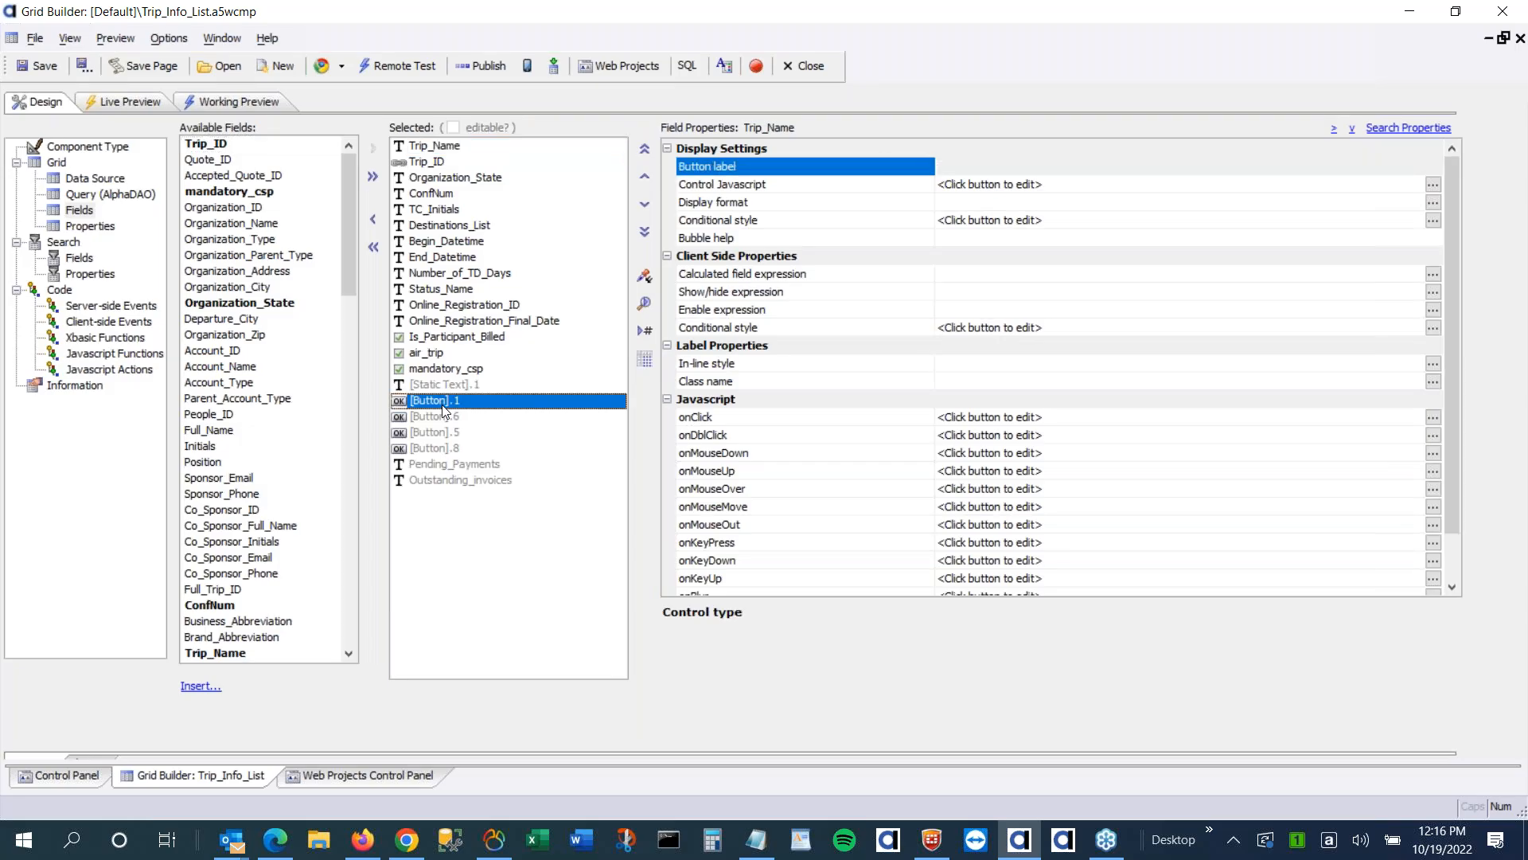
left_click(444, 432)
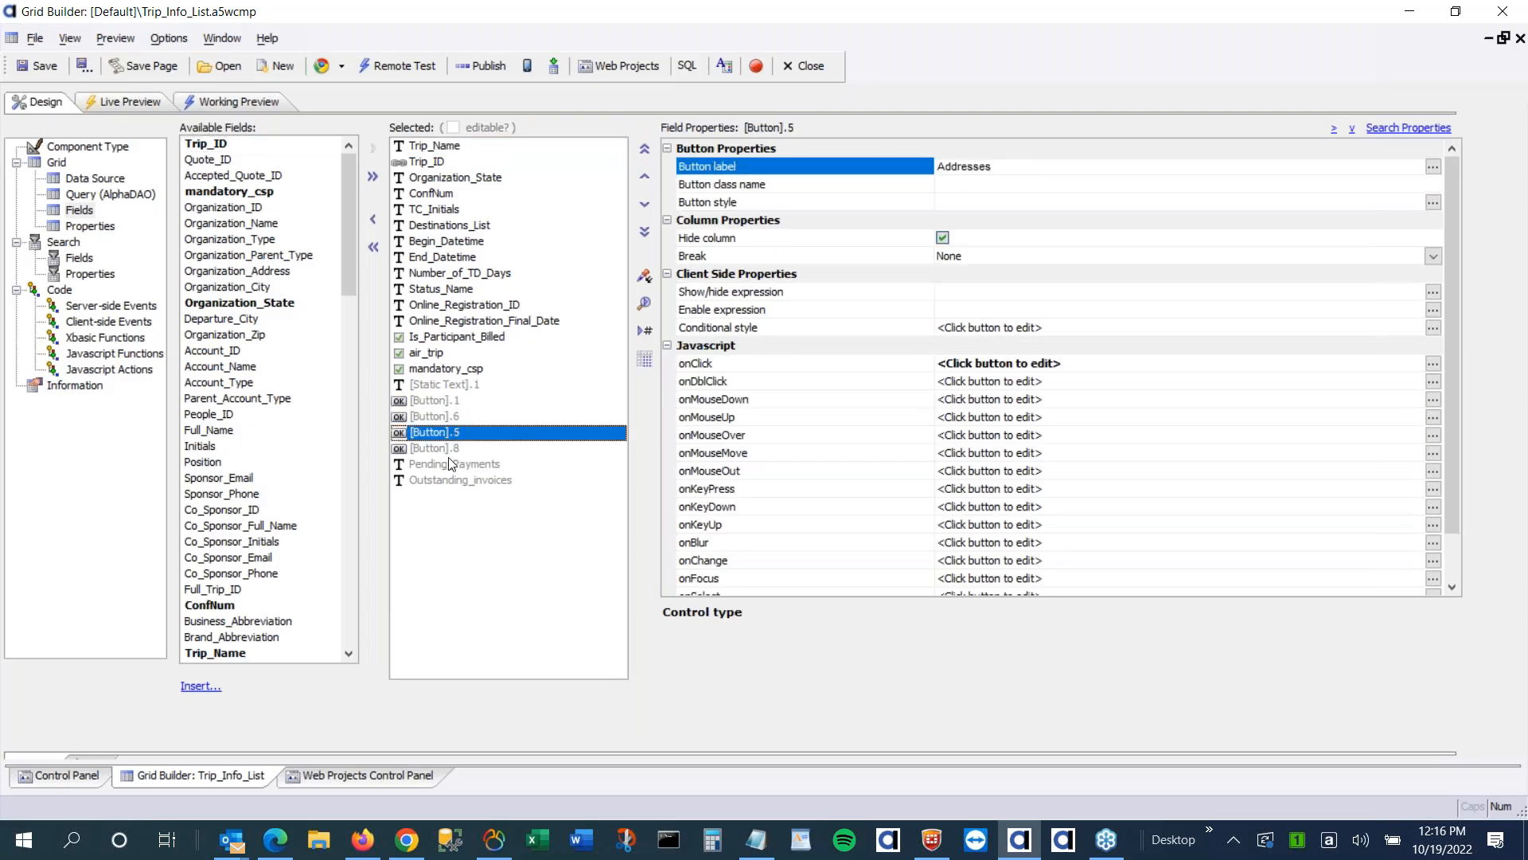
left_click(451, 451)
left_click(447, 402)
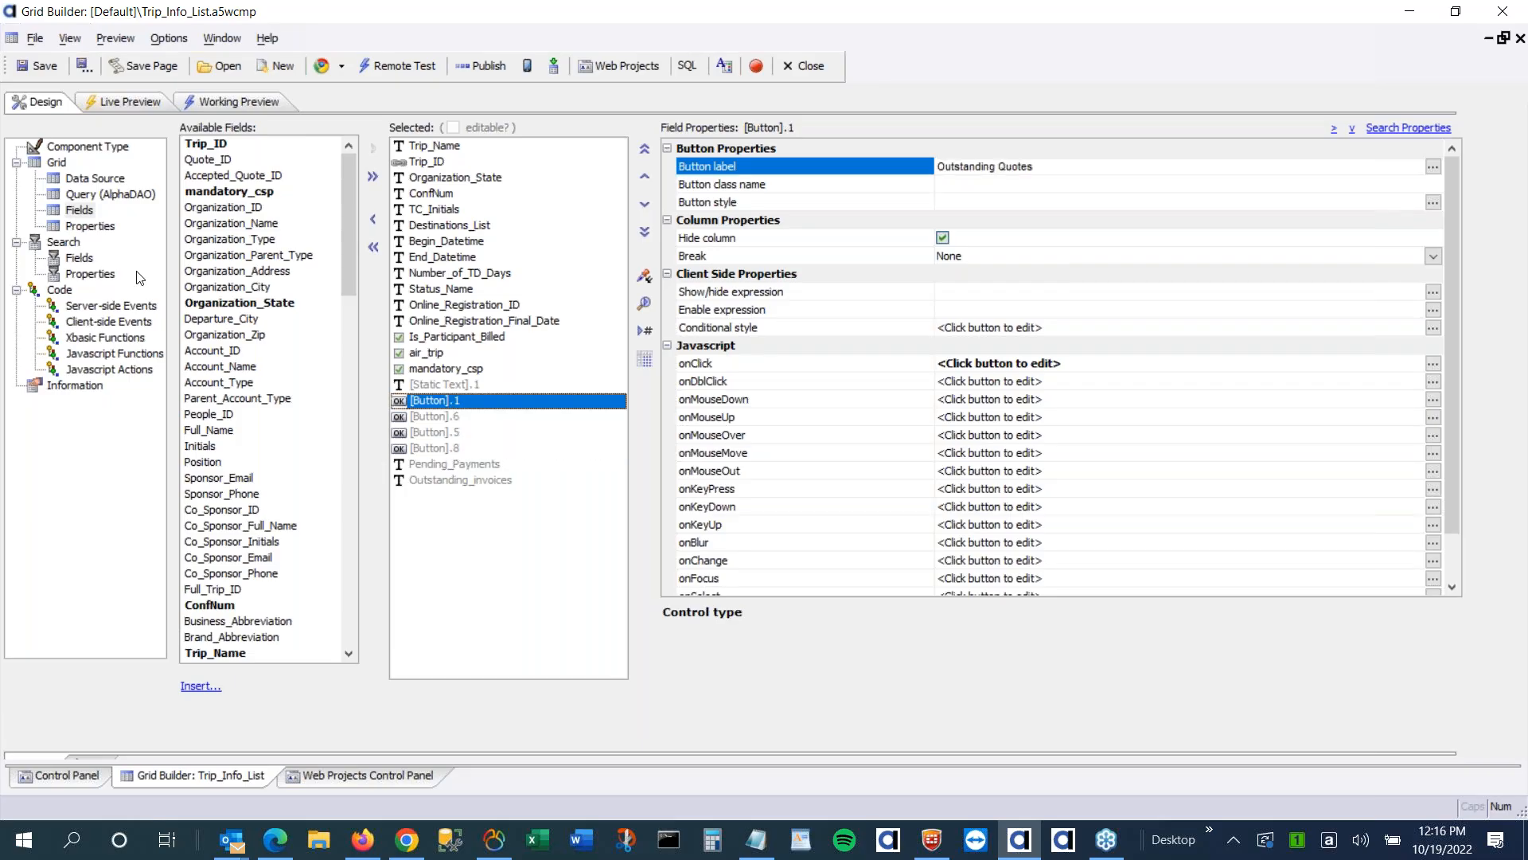
Examine the action button definitions in the grid properties, including NEWTRIPLIST, and cancel the Action Button Editor
left_click(91, 226)
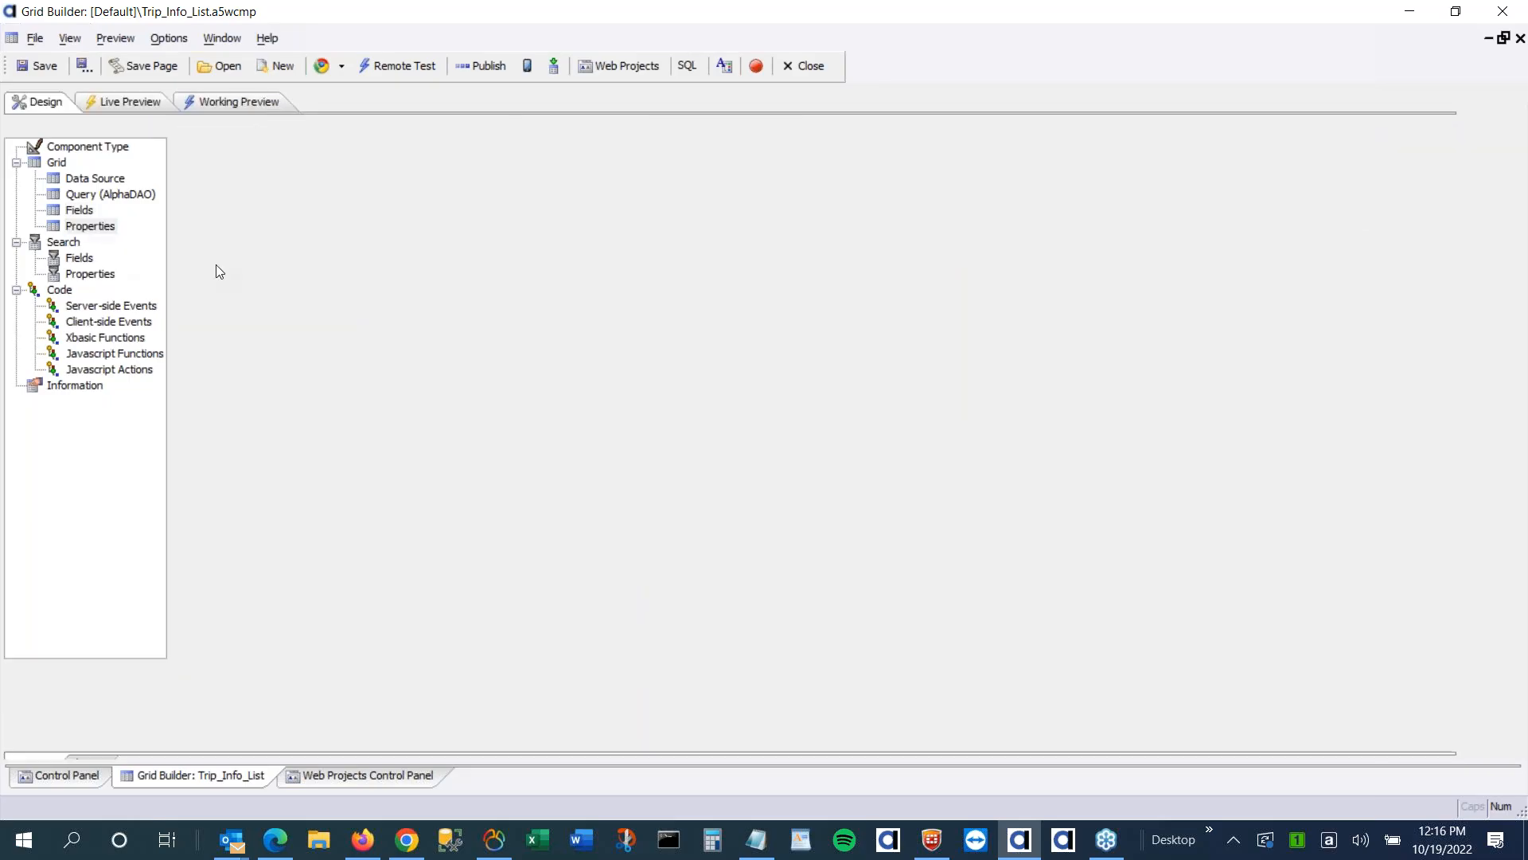
scroll(948, 463, "down", 1)
scroll(947, 463, "down", 7)
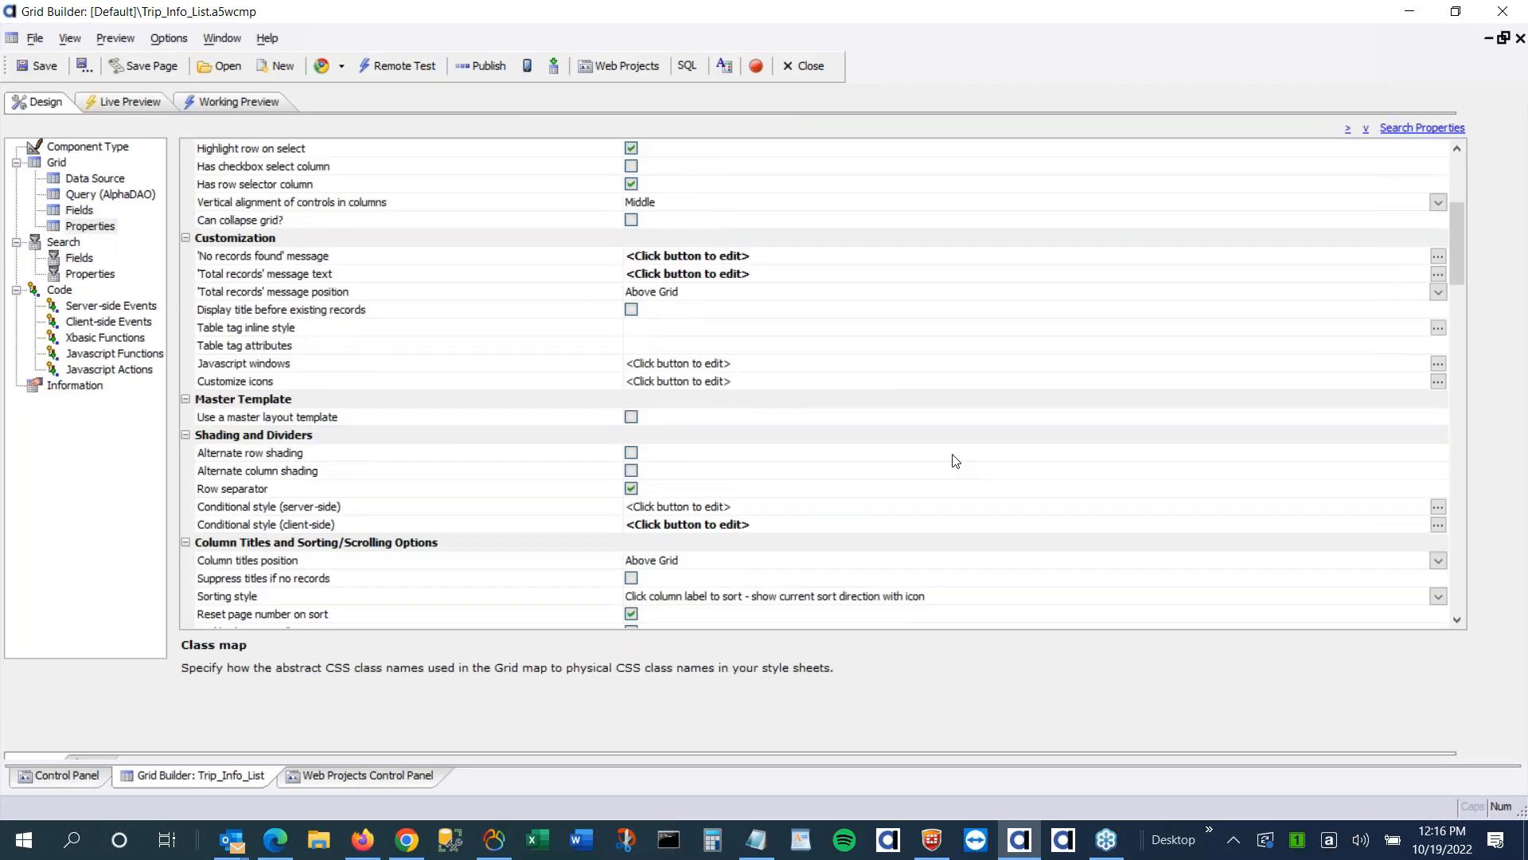
scroll(813, 443, "down", 1)
scroll(813, 444, "down", 2)
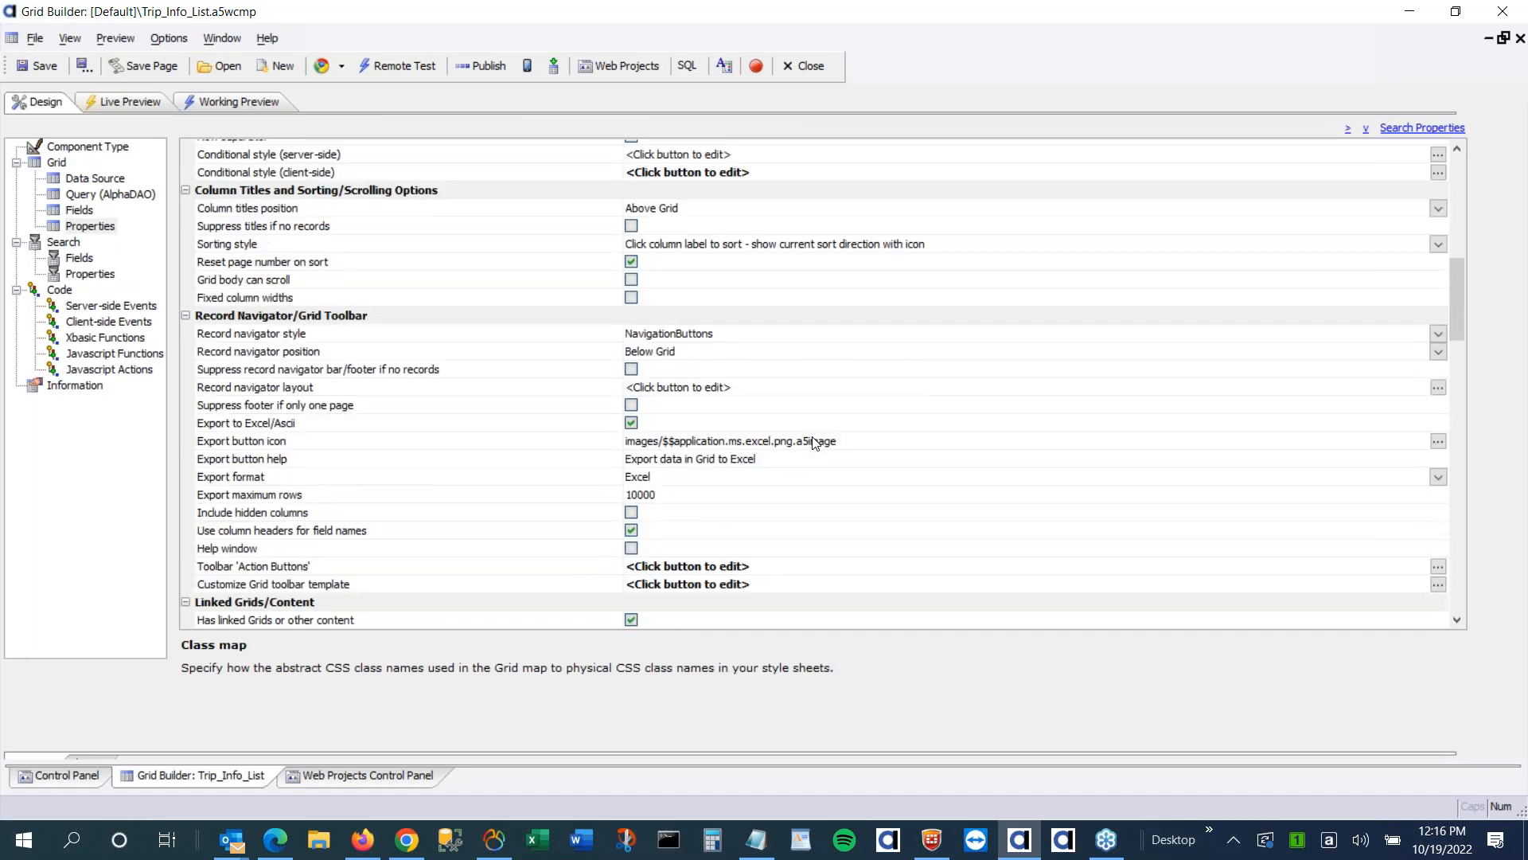
scroll(812, 444, "down", 5)
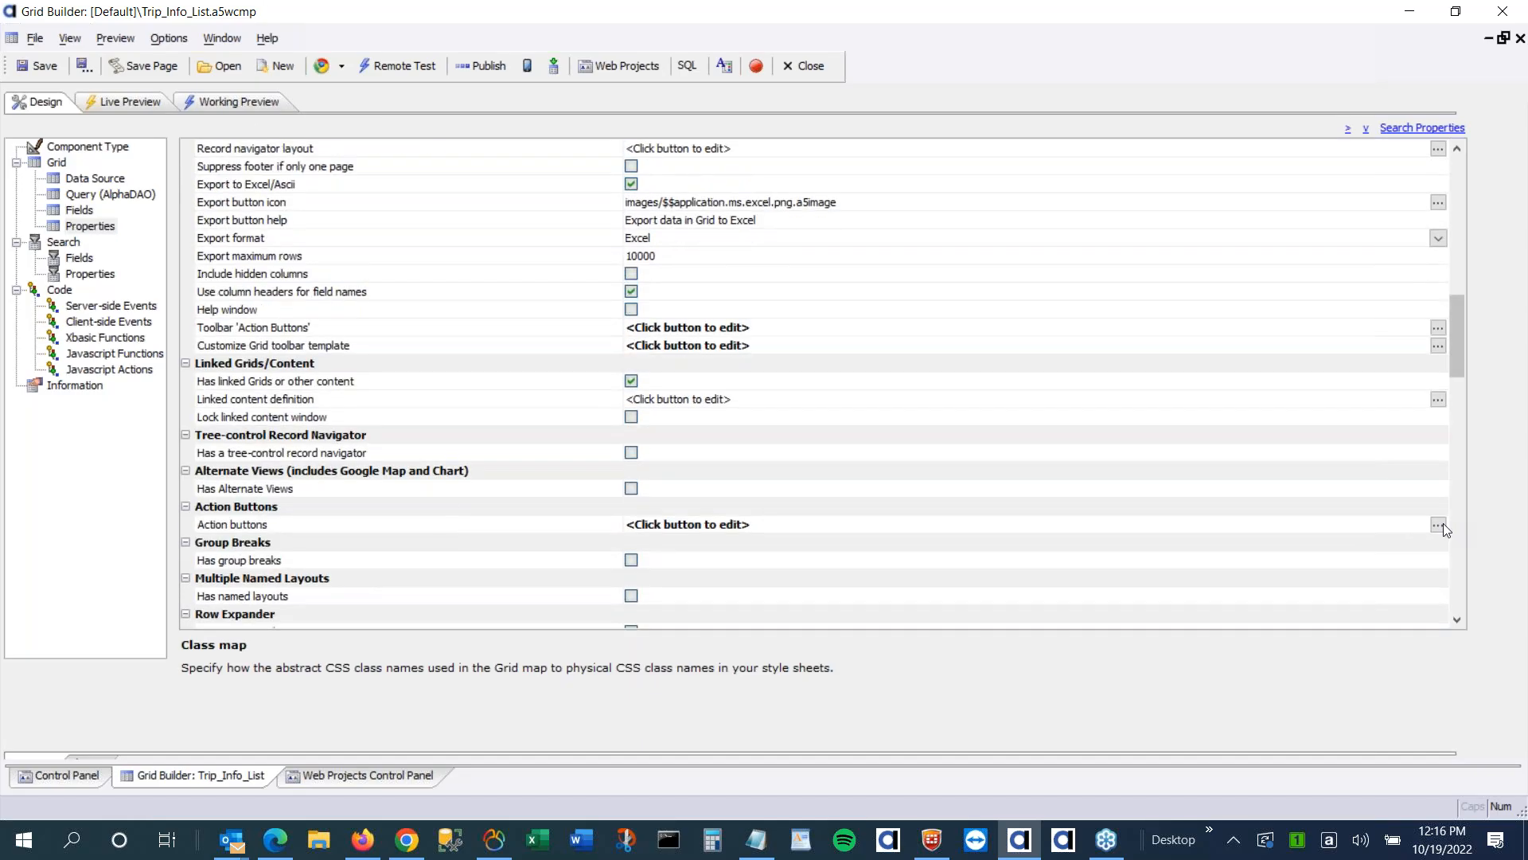
left_click(1440, 525)
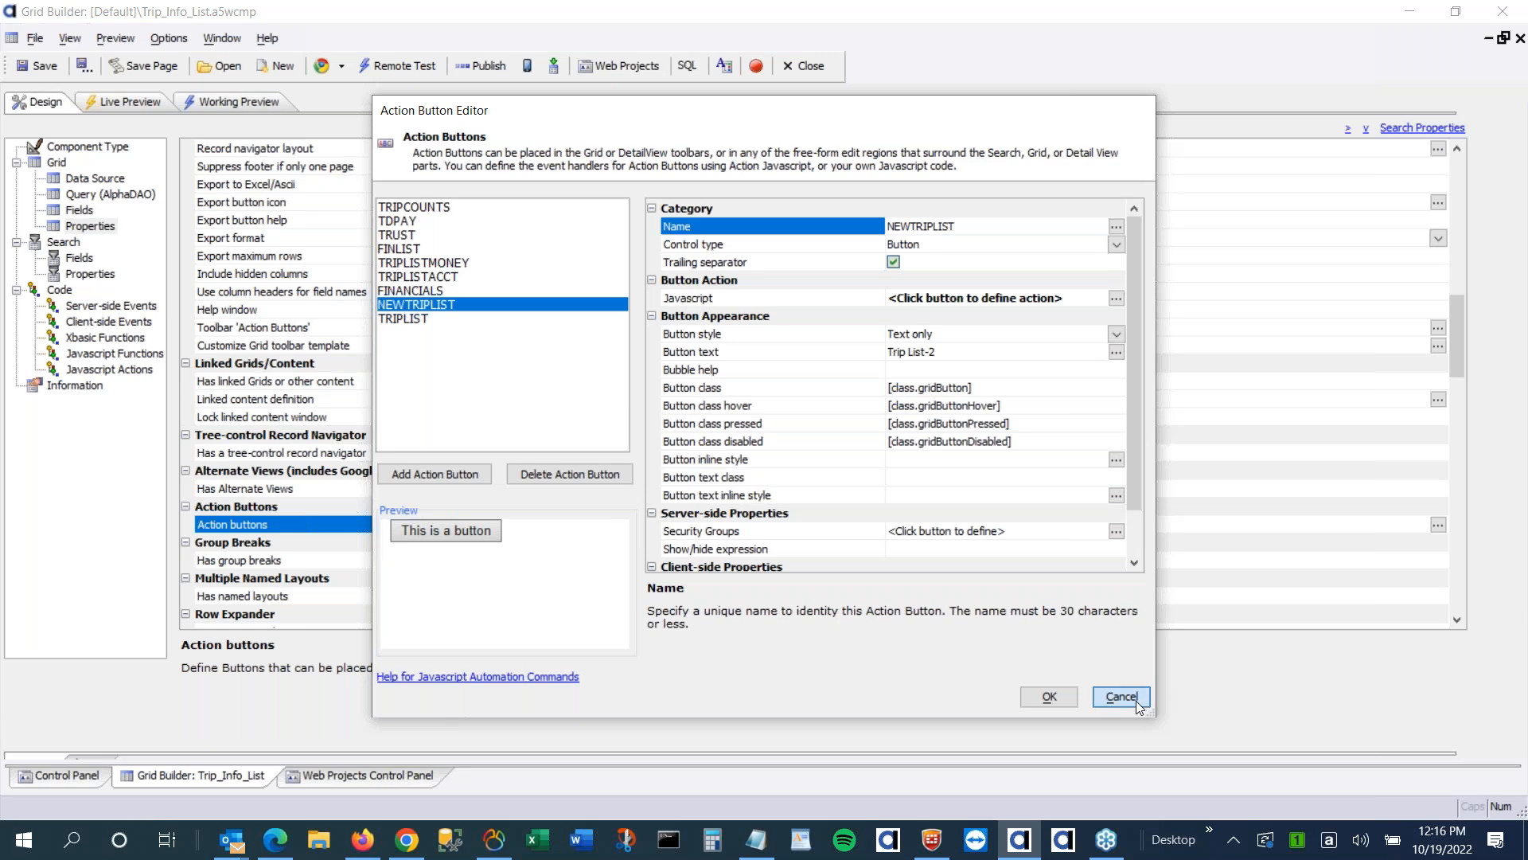
left_click(1136, 701)
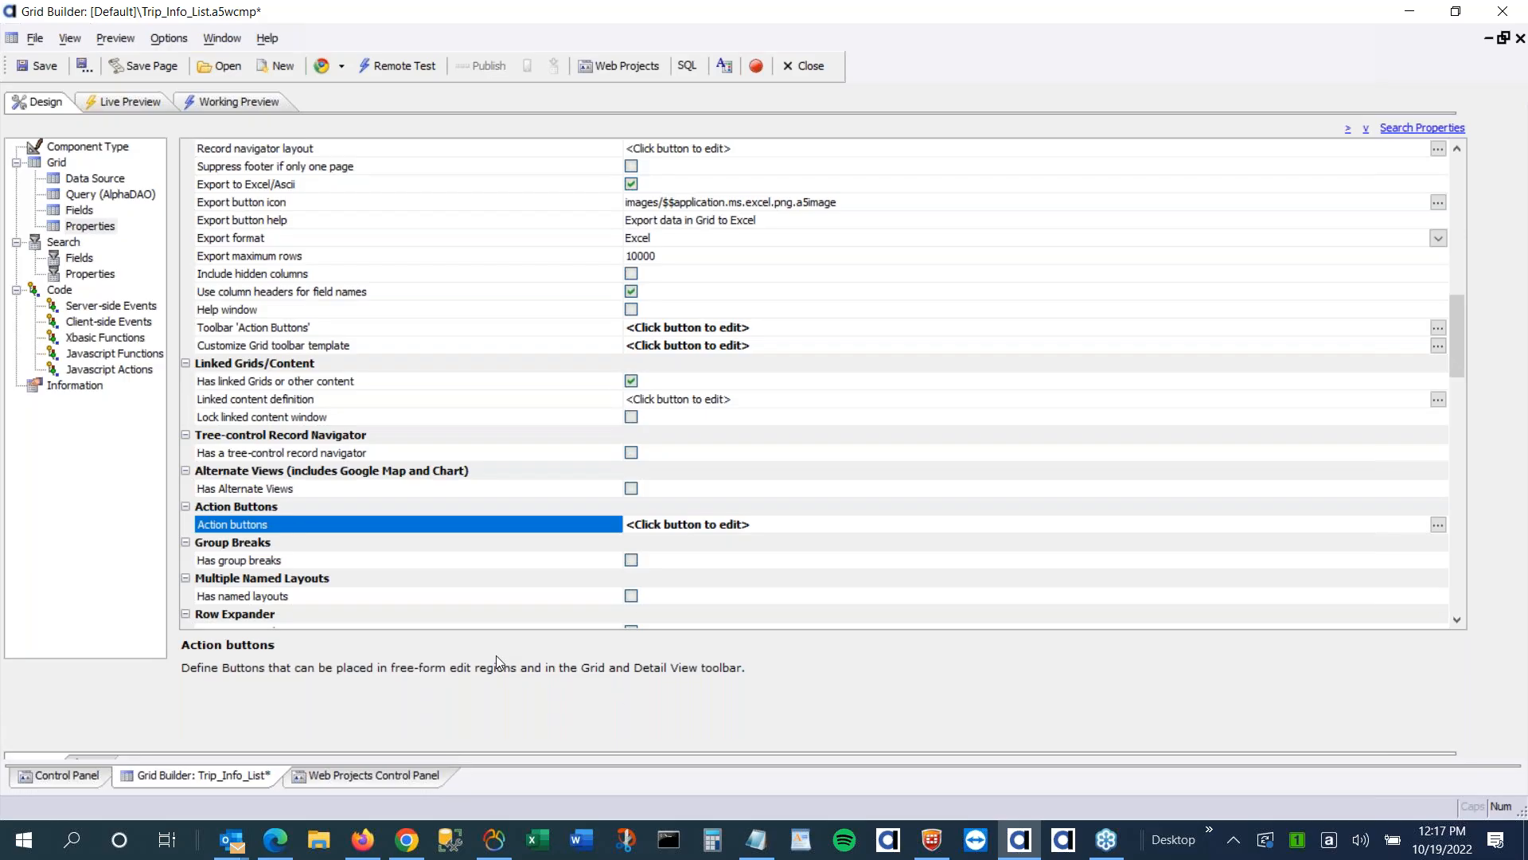
Bring up the GoToWebinar window from the running applications
left_click(1115, 852)
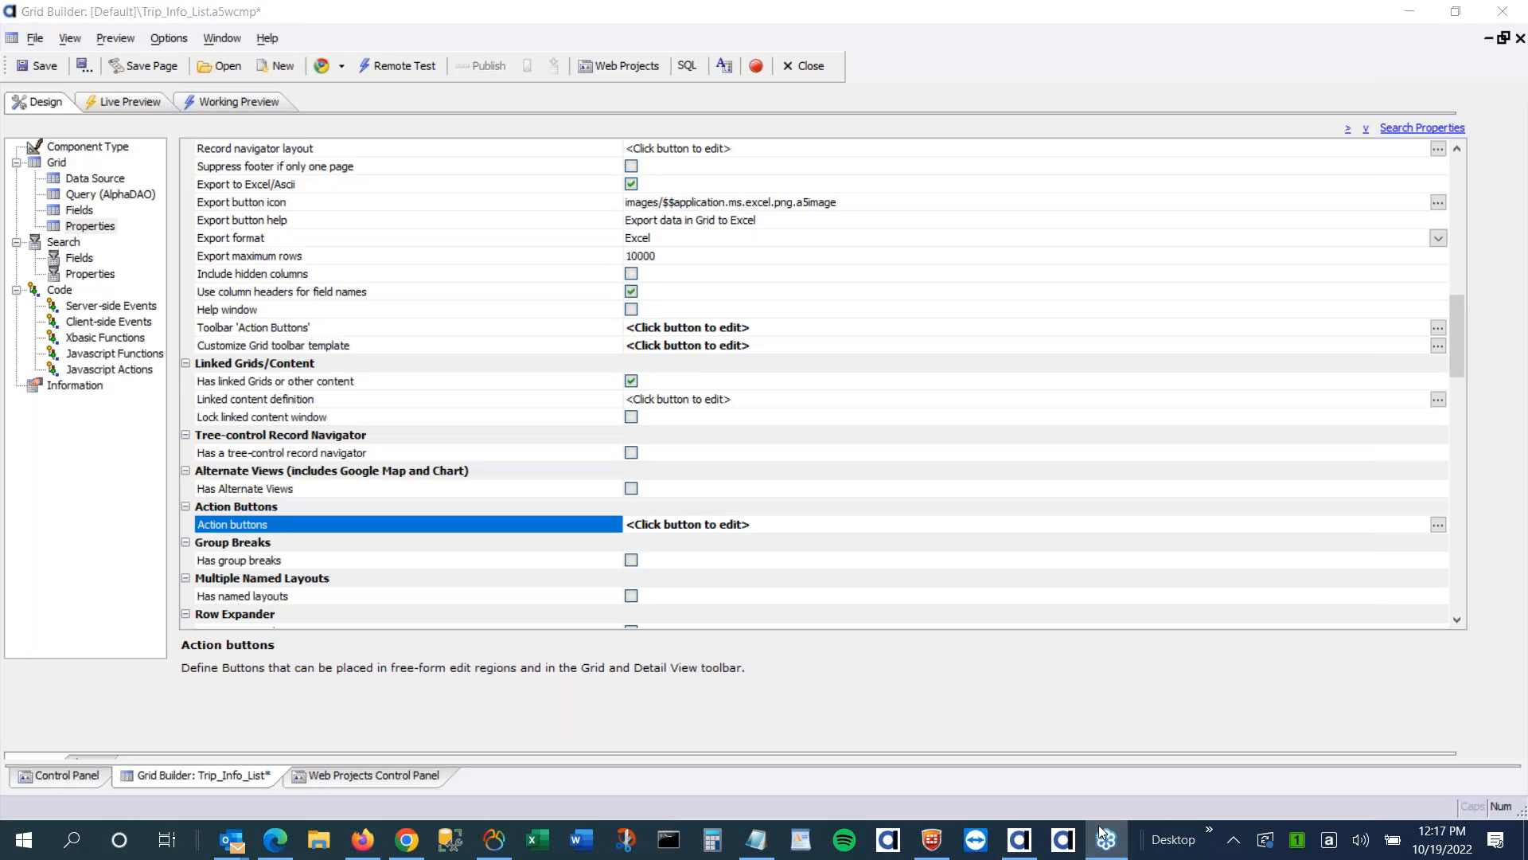
mouse_move(1112, 850)
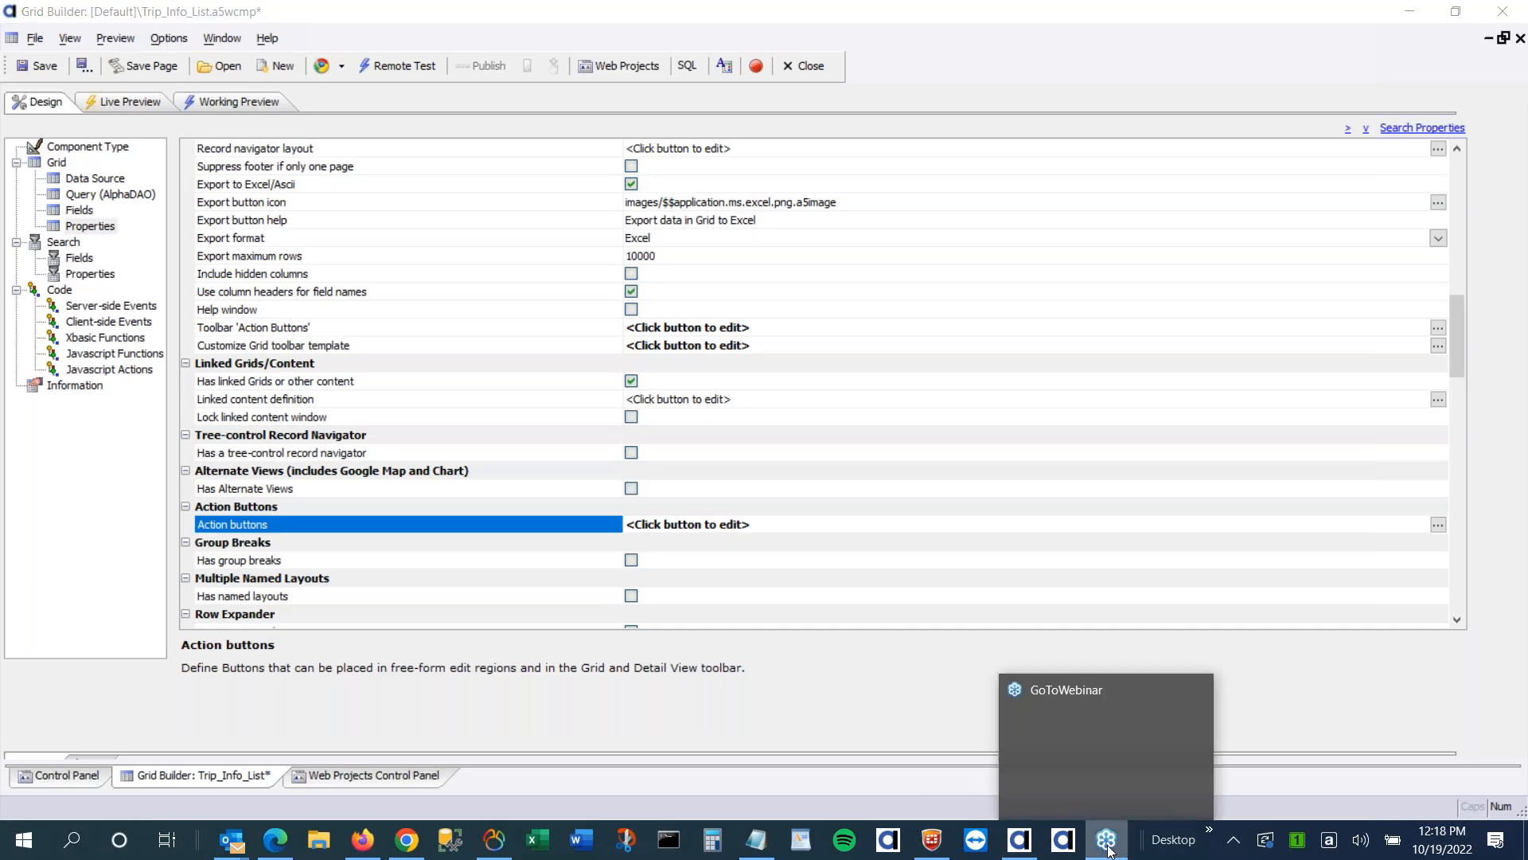
left_click(1135, 699)
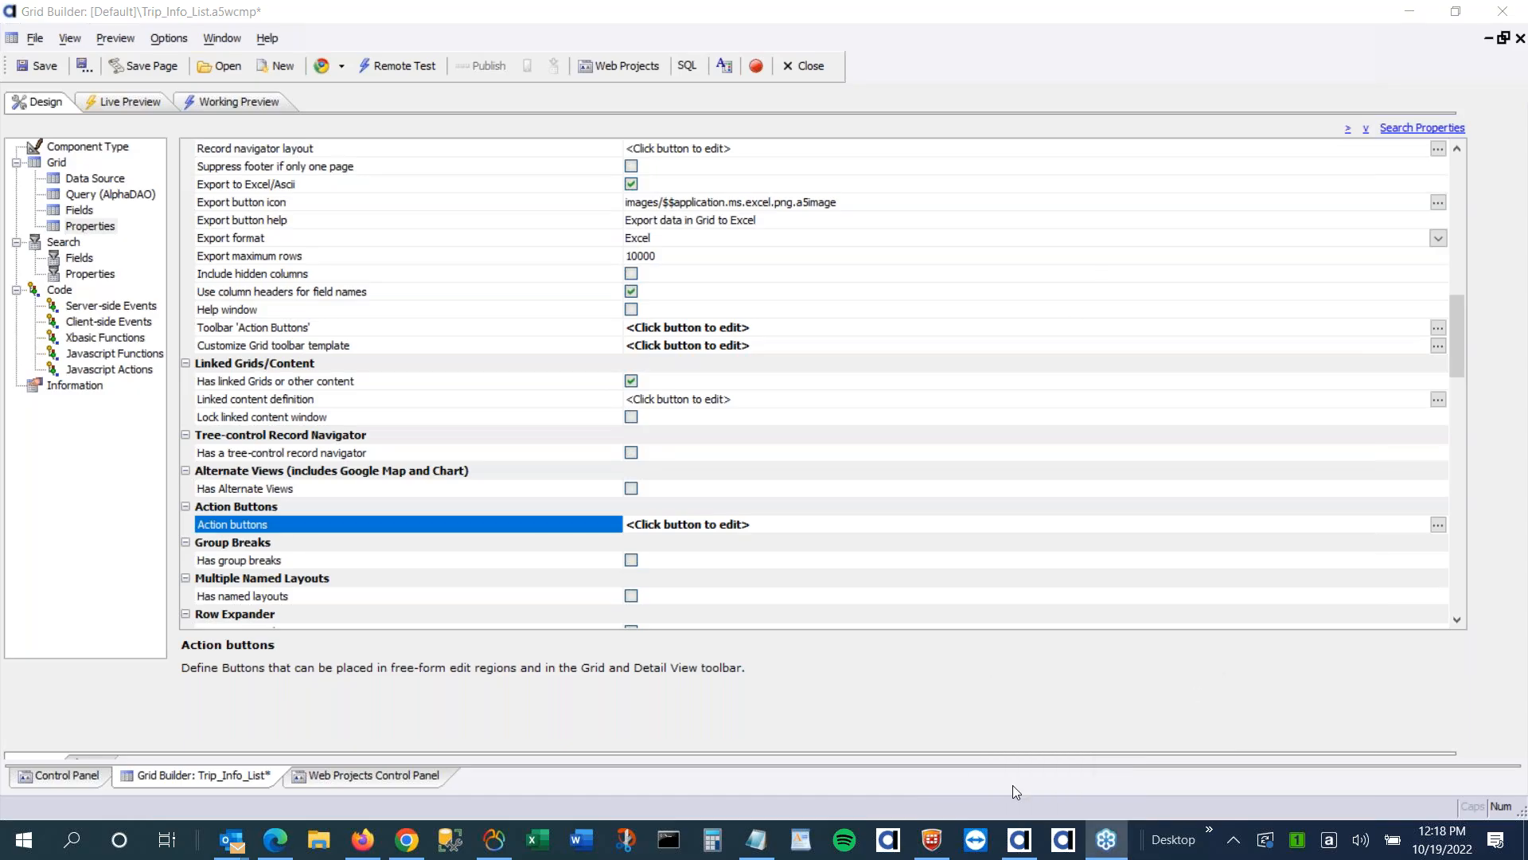
mouse_move(1118, 847)
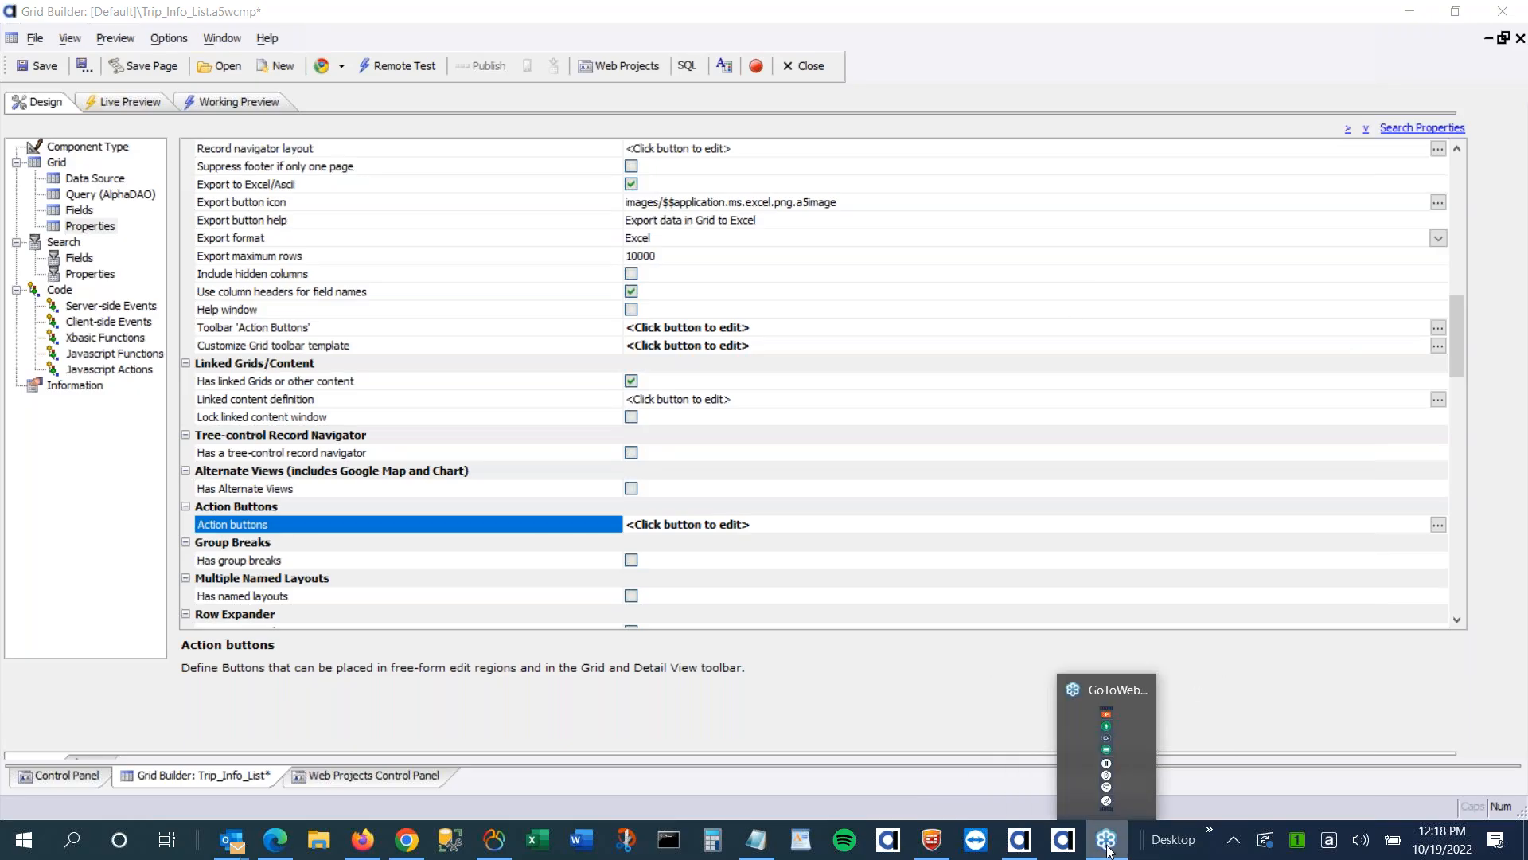